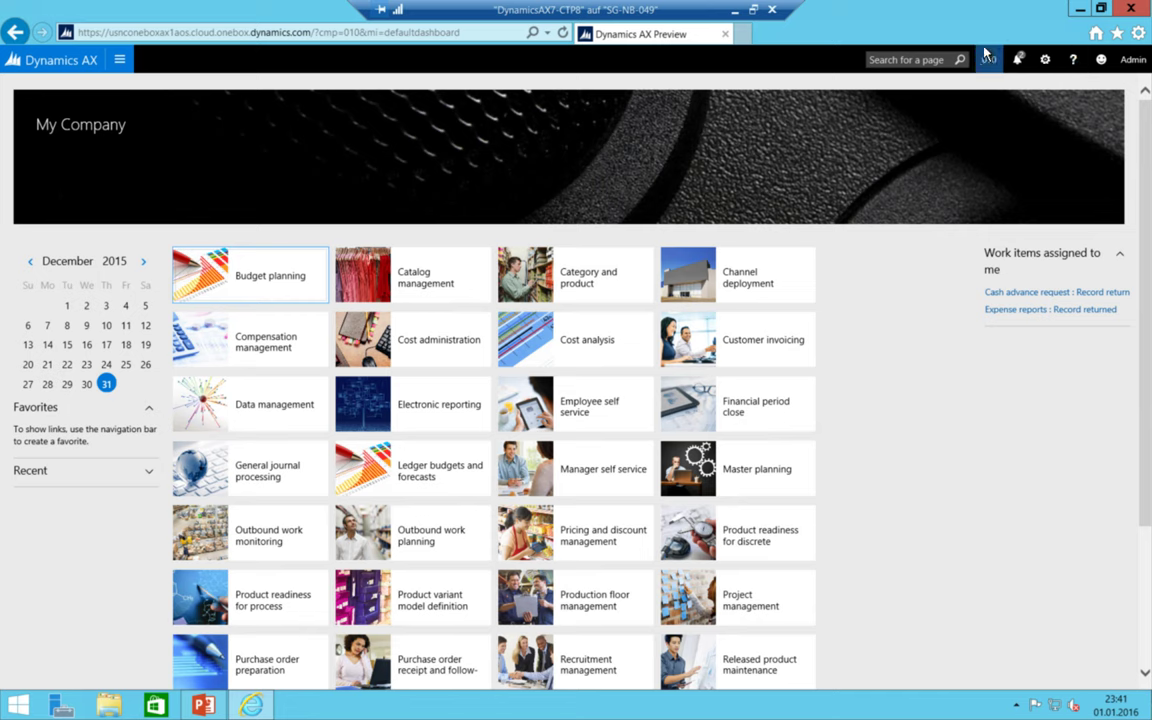
- Create a new inventory site with the ID GER and the name Germany
click(121, 62)
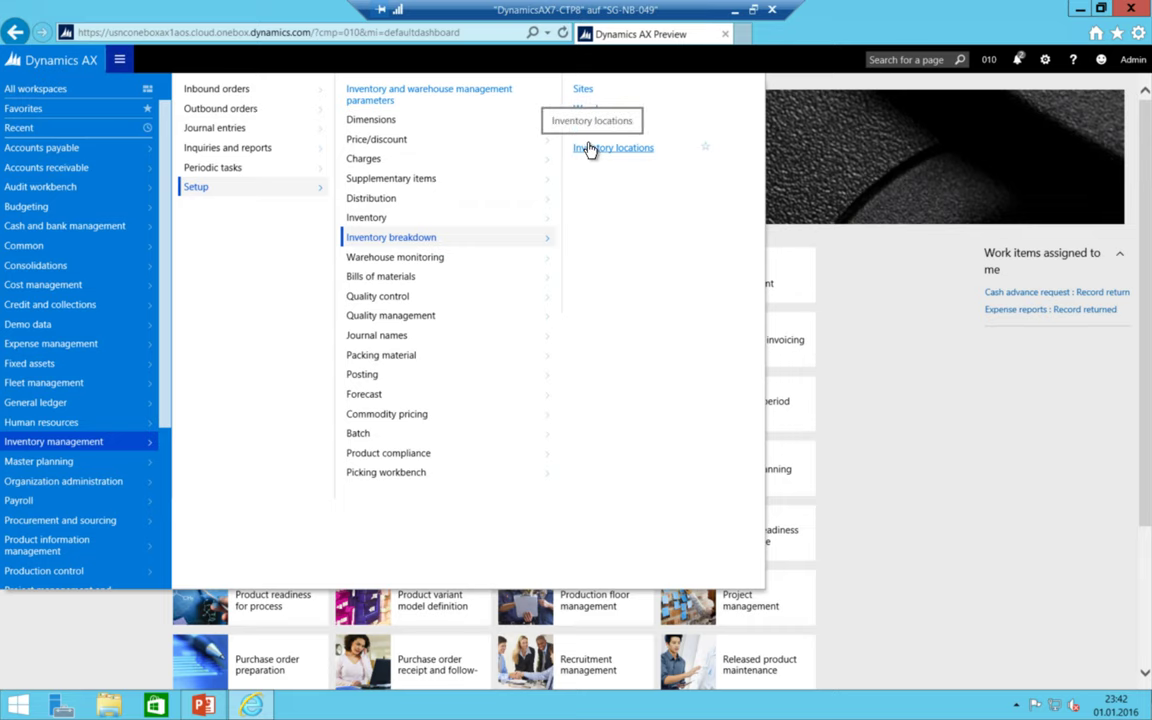
click(582, 91)
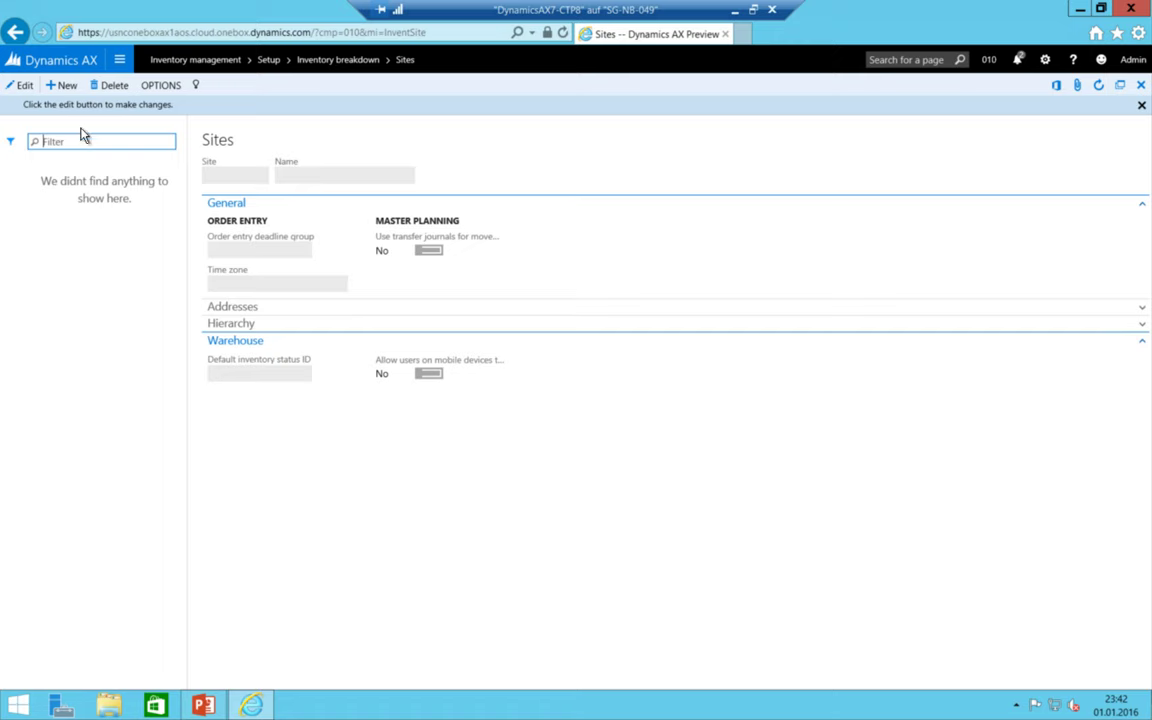
click(55, 85)
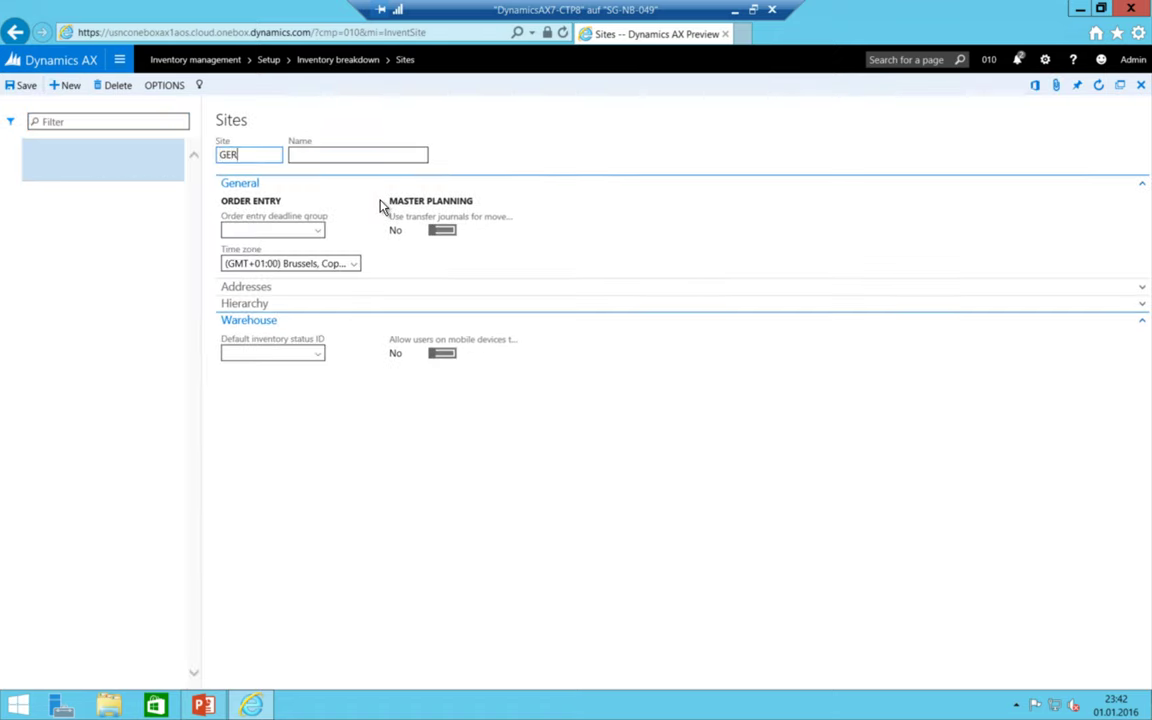
key(Tab)
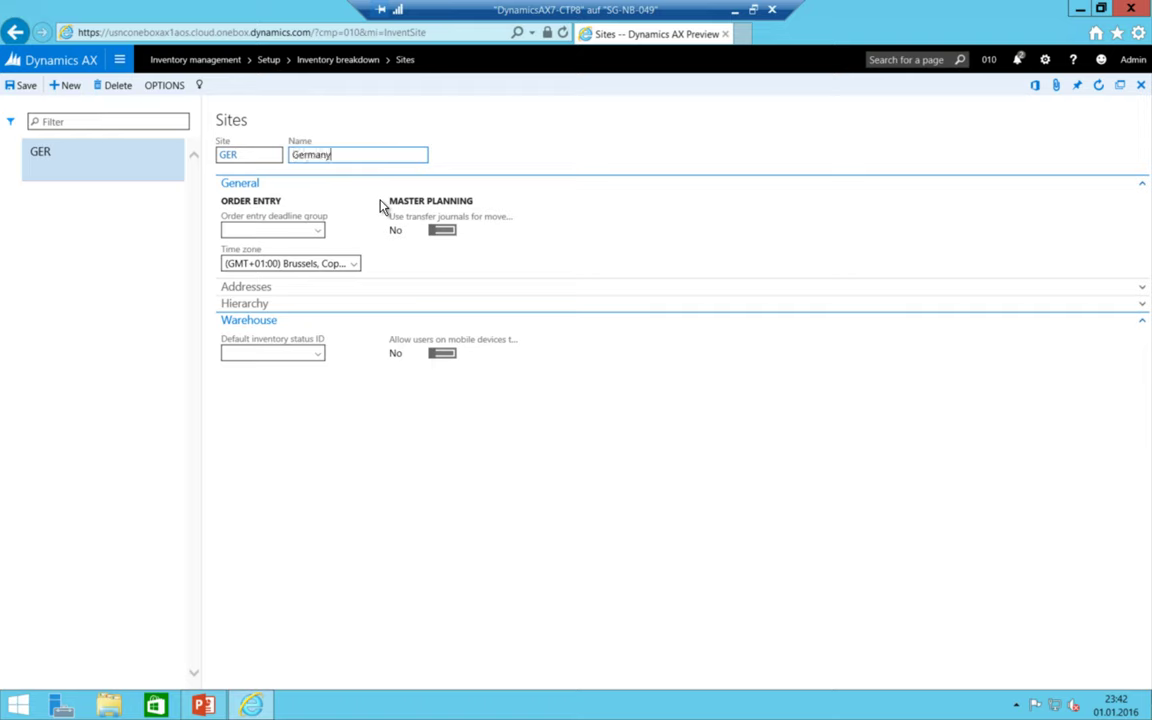
key(Tab)
- Review the Germany site's address and hierarchy sections, and collapse its warehouse section
click(255, 290)
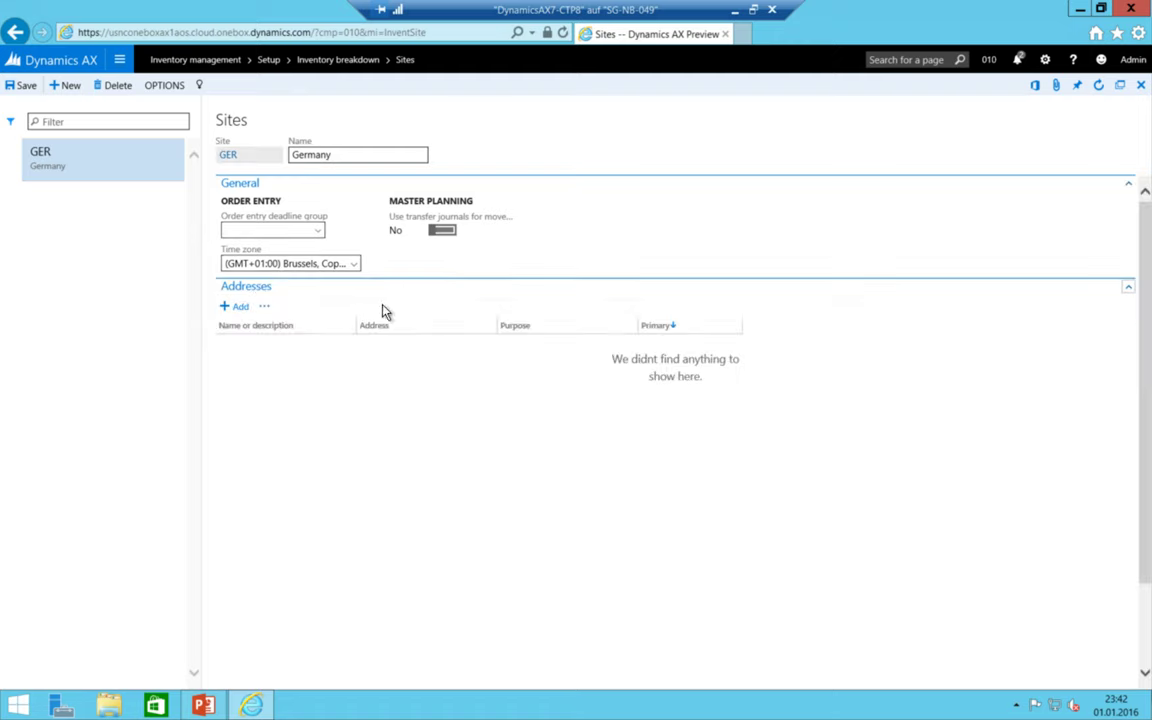
click(256, 287)
click(249, 307)
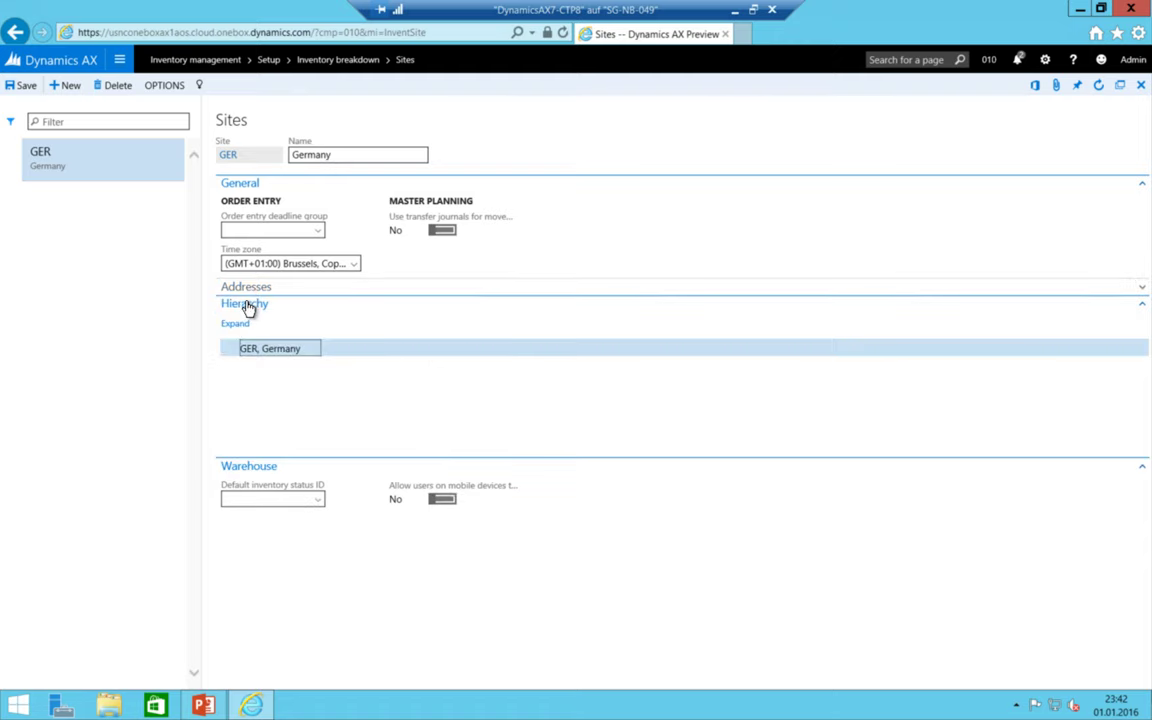
click(249, 289)
click(248, 289)
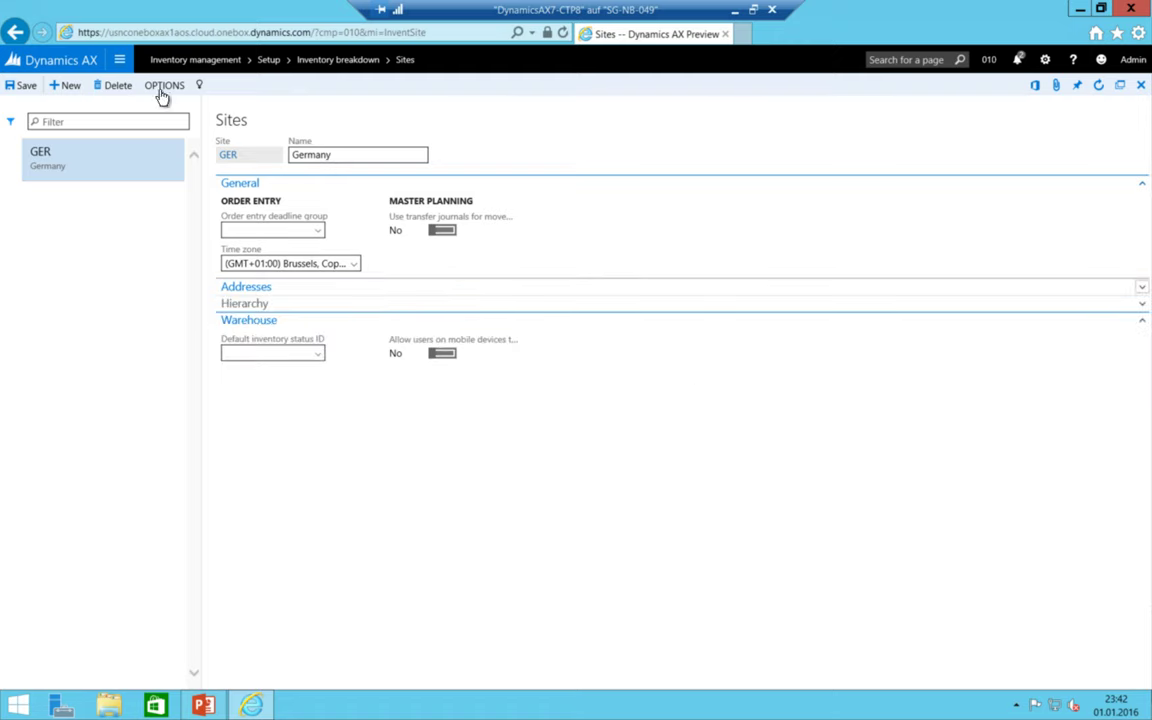
click(244, 322)
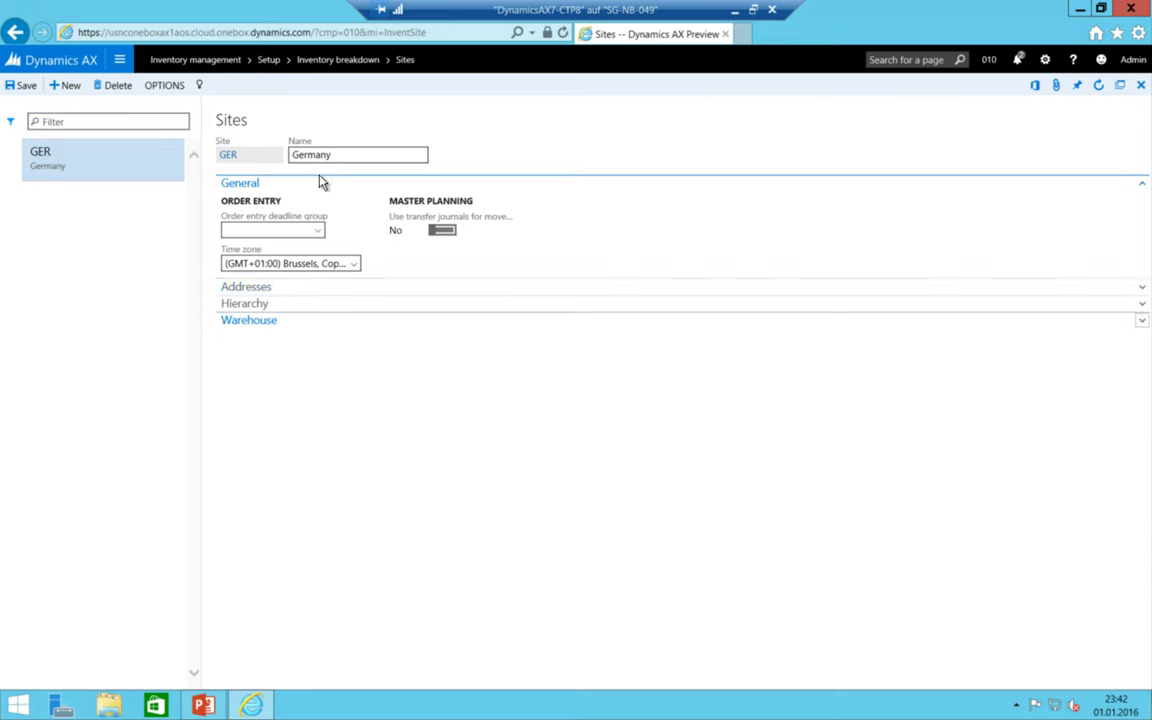
- Create a new warehouse with the ID MAIN and the name Main Warehouse
click(119, 62)
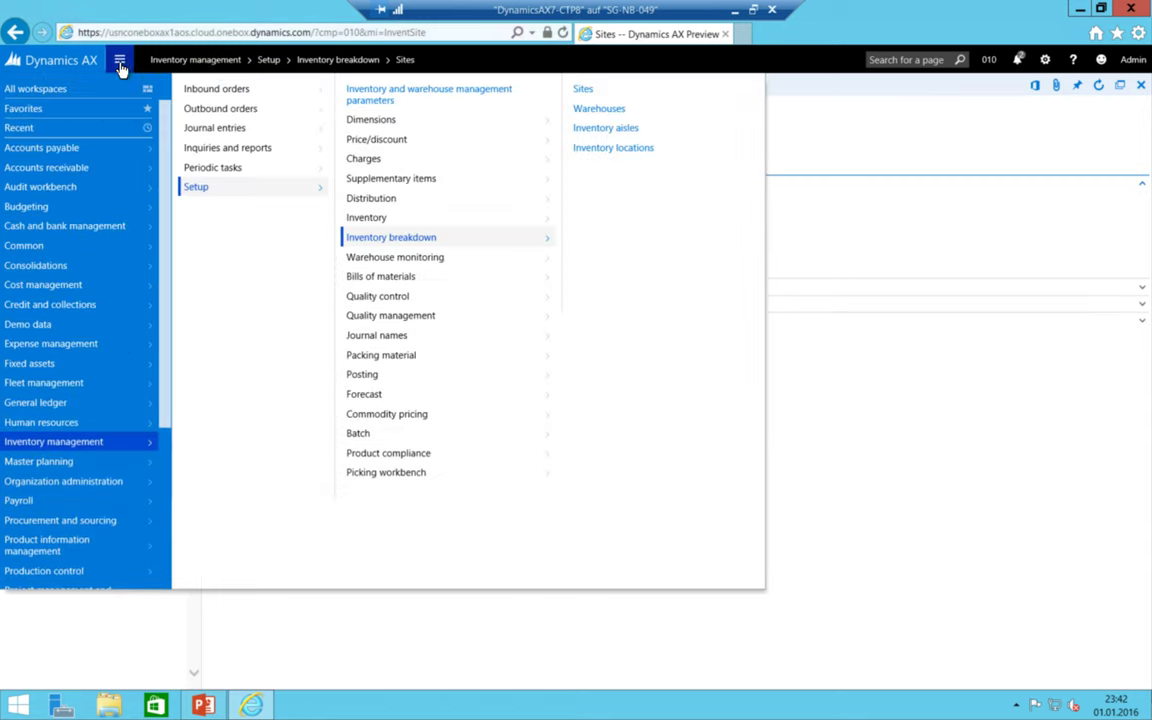
click(600, 110)
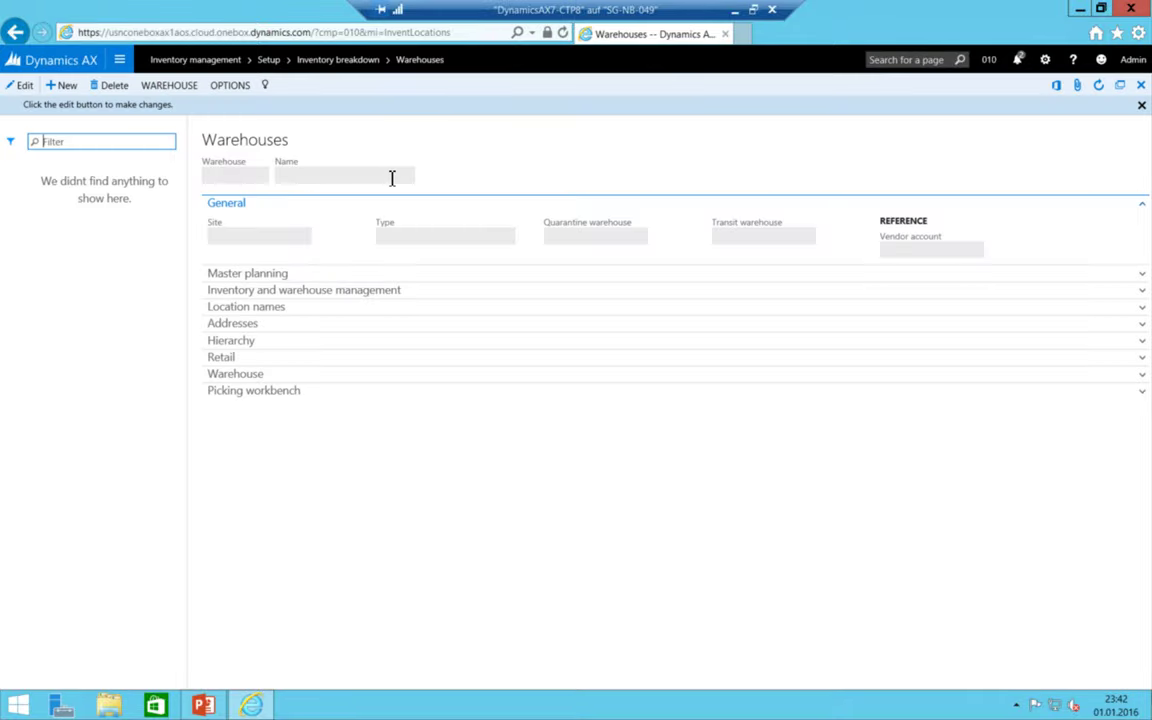
text(MAIN)
key(Tab)
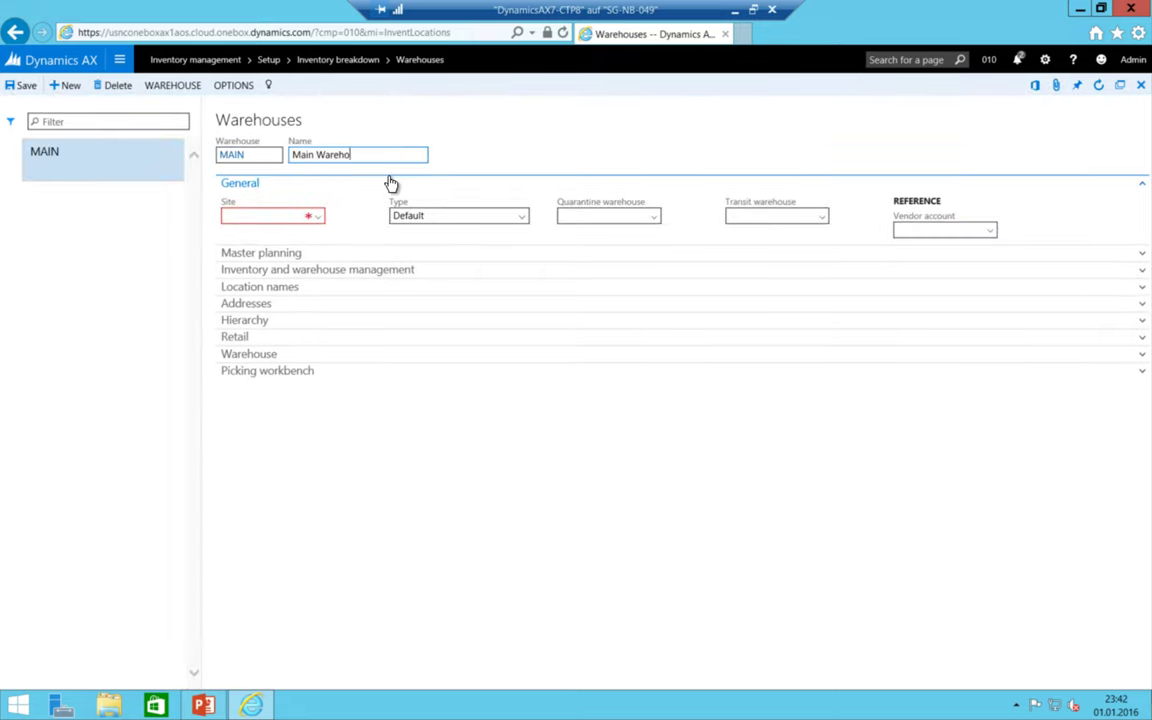
key(Tab)
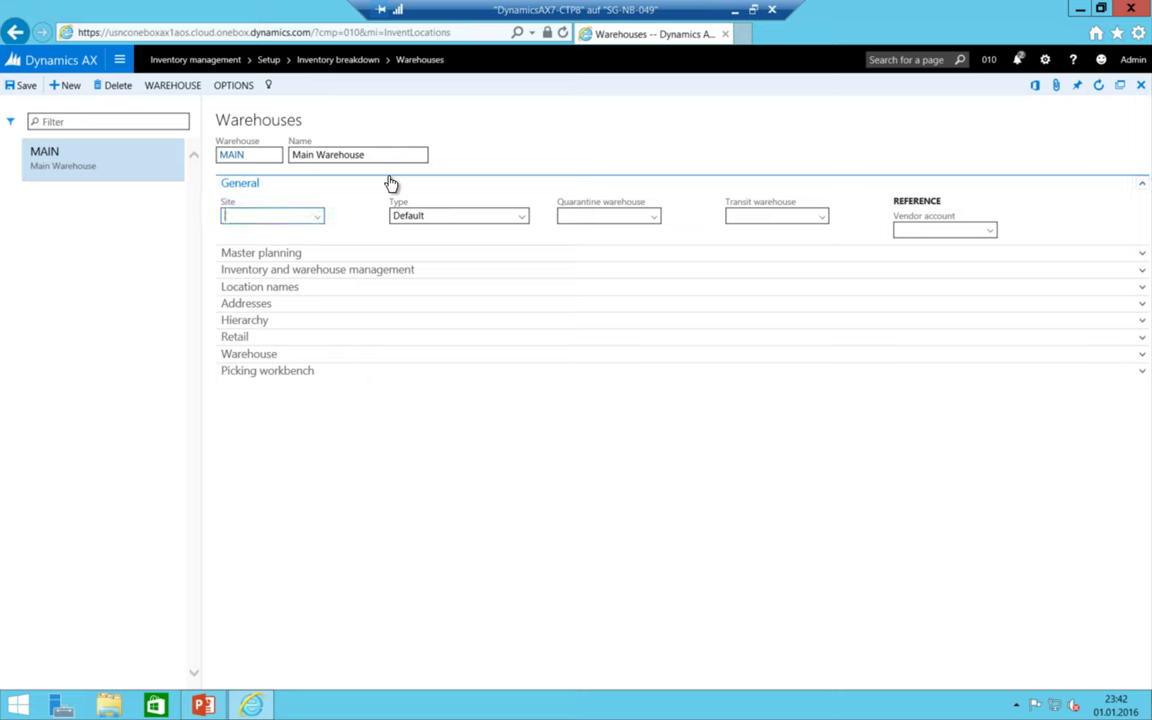
- Assign the MAIN warehouse to site GER with type Default, and expand its master planning and inventory management settings
key(alt+Down)
key(Return)
key(Tab)
key(alt+Down)
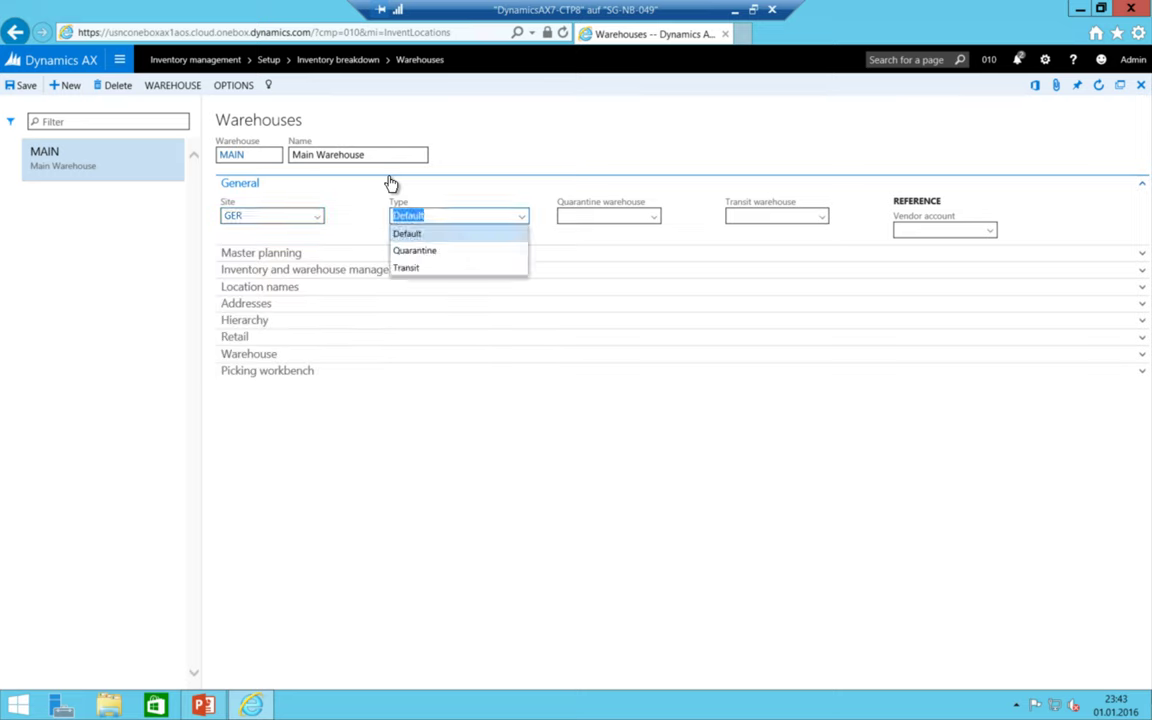
key(Return)
key(Tab)
key(Tab)
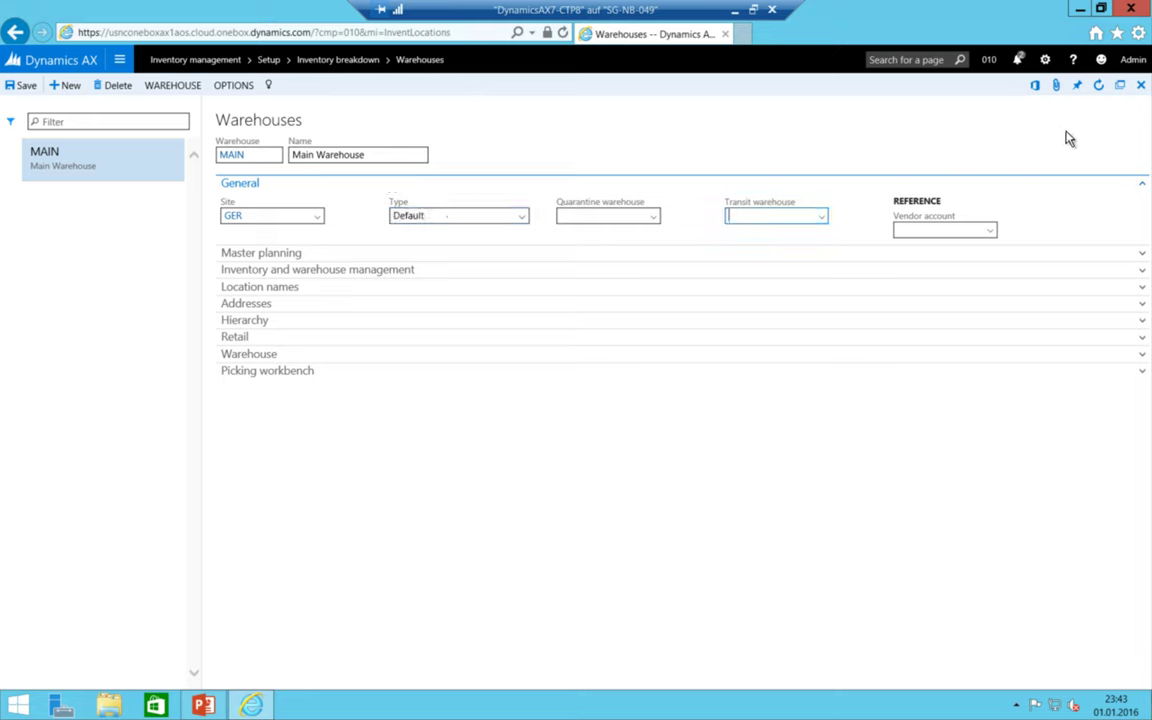
key(Tab)
click(246, 260)
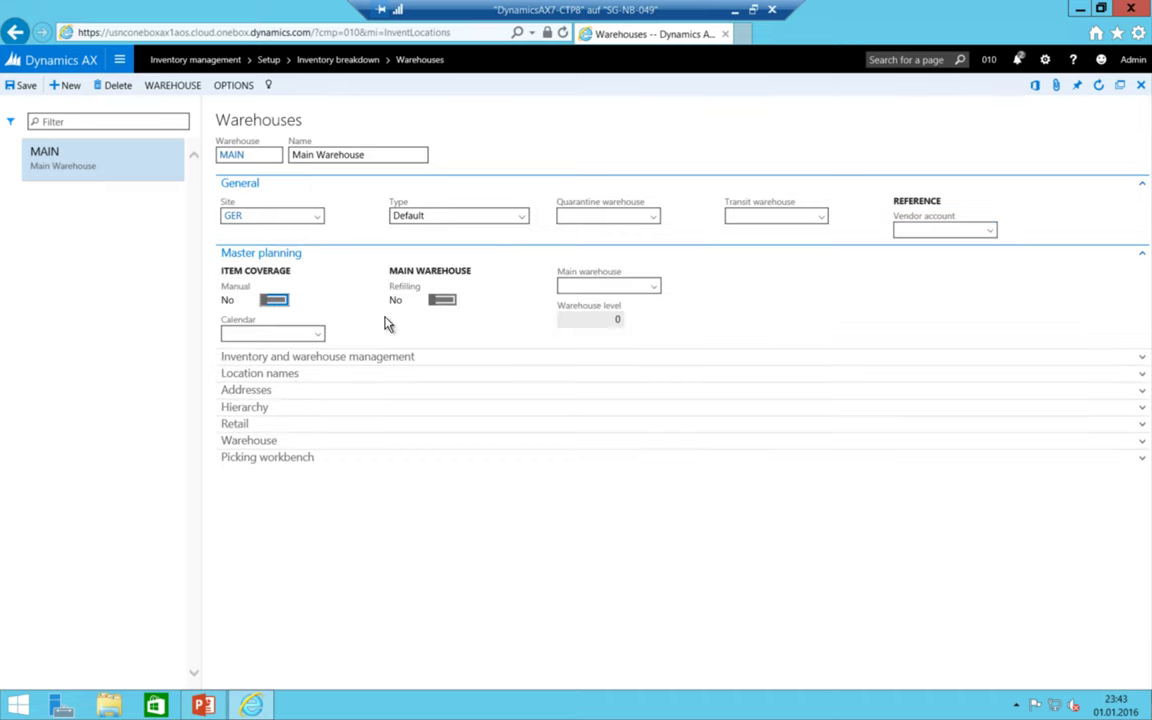
click(270, 360)
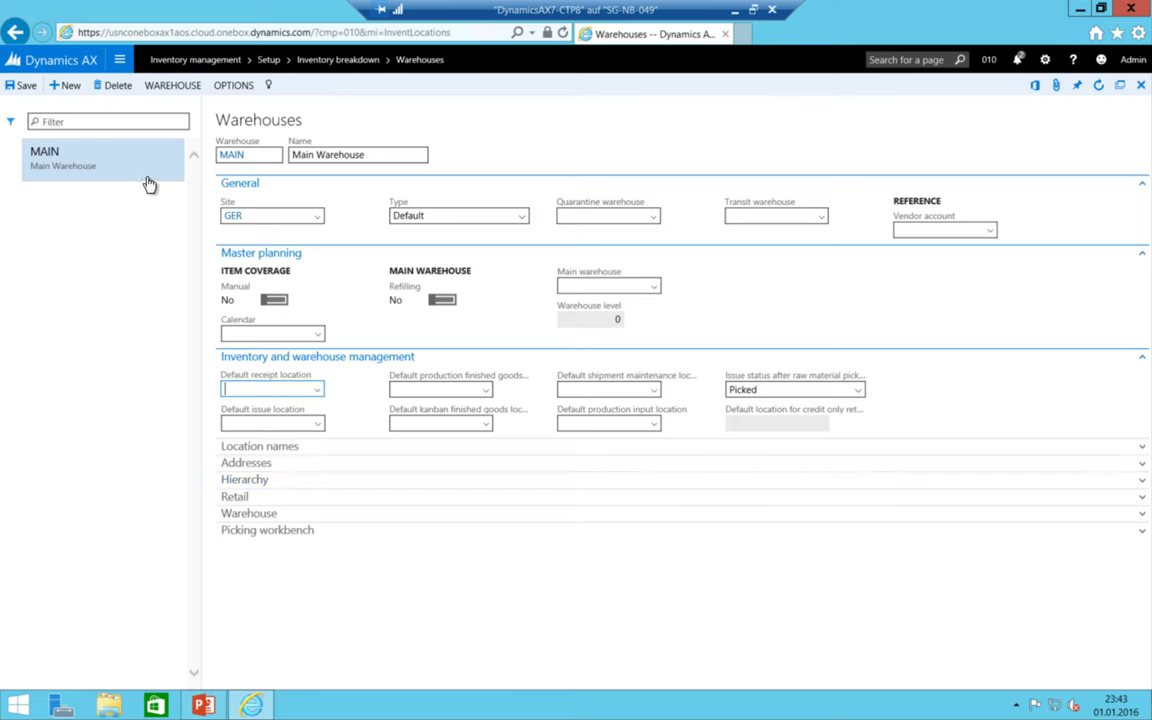
- Create a second warehouse with the ID SP1 and the name Sales Person 1, assigned to site GER
click(68, 86)
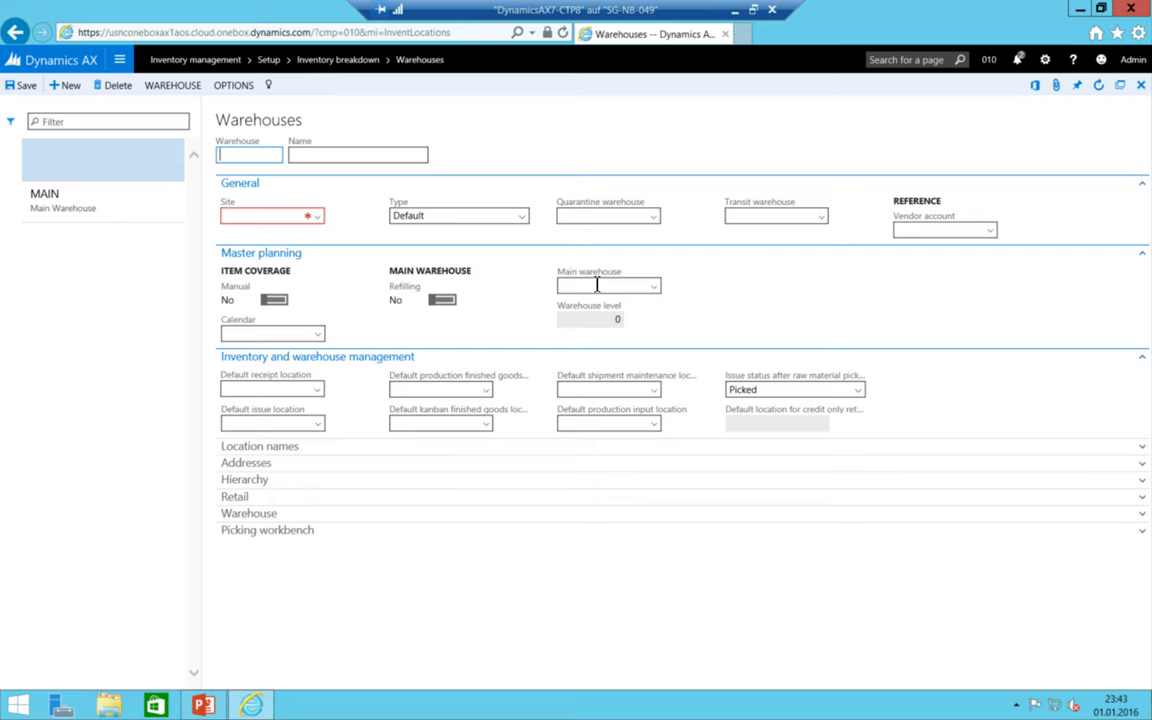
key(Tab)
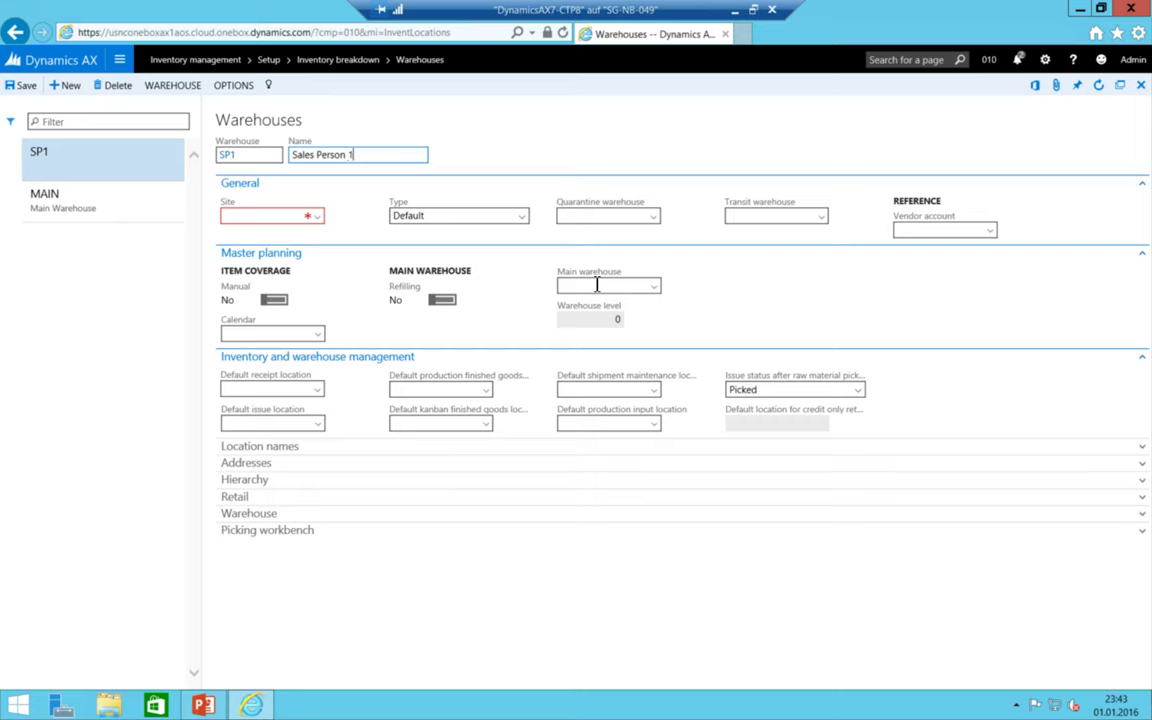
key(Tab)
key(shift+Tab)
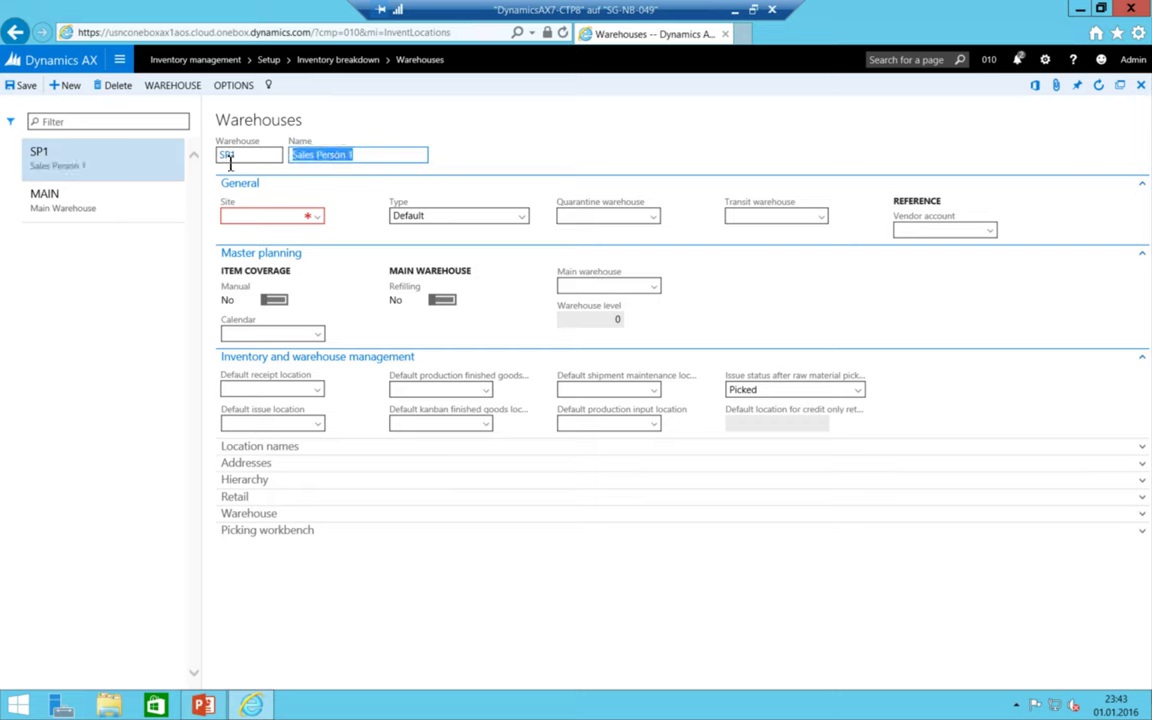
click(303, 214)
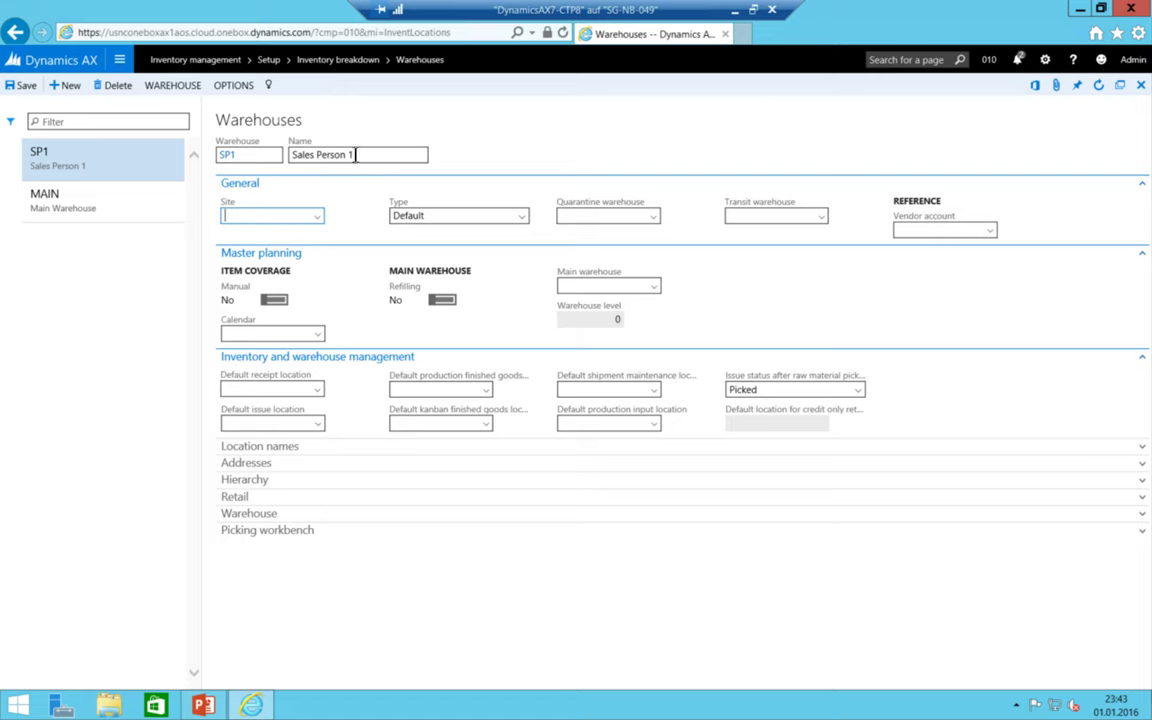
text(GER)
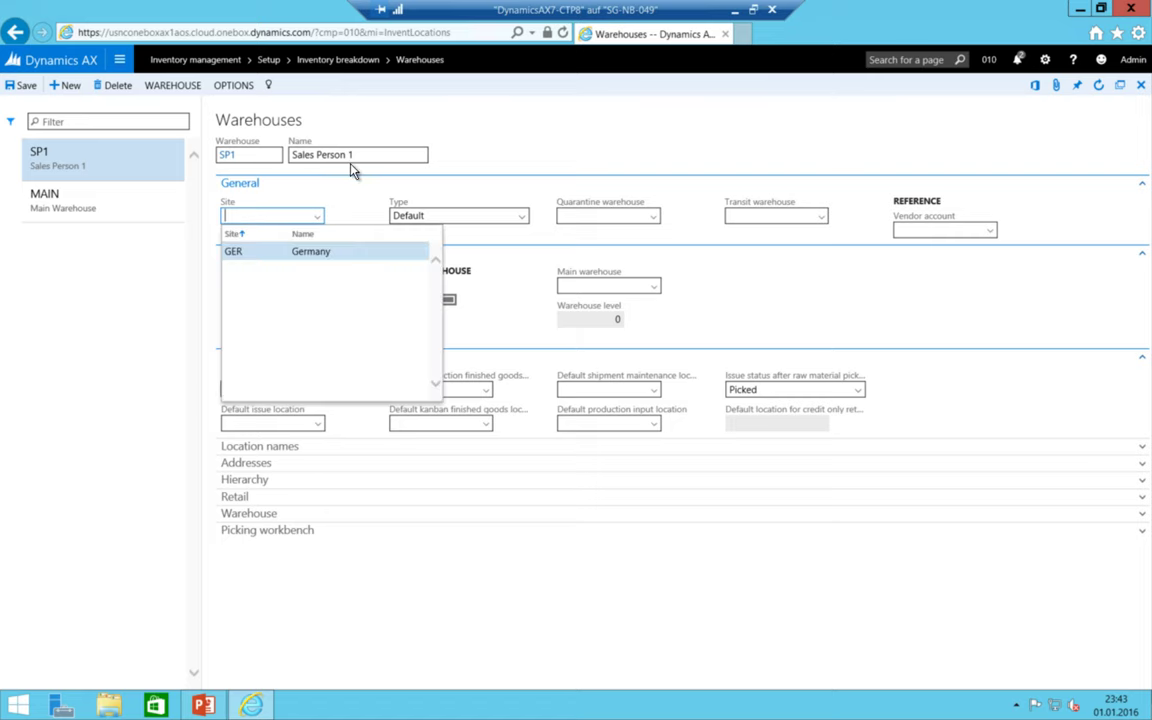
key(Tab)
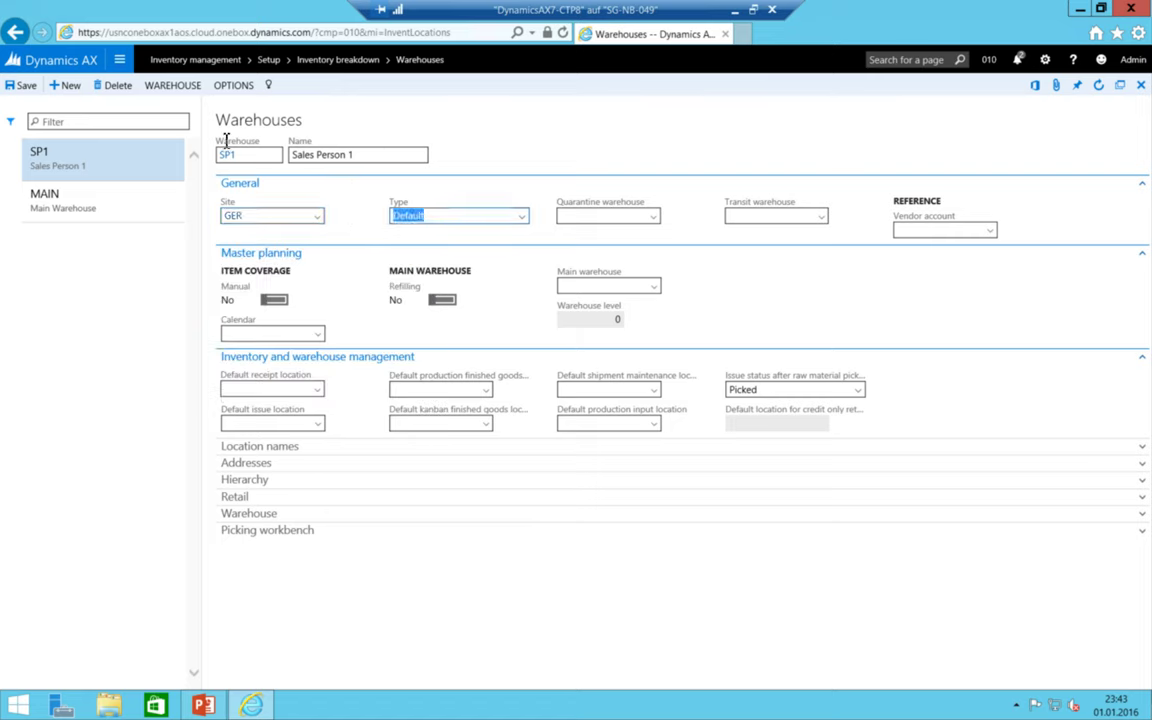
click(335, 154)
drag(292, 154, 423, 177)
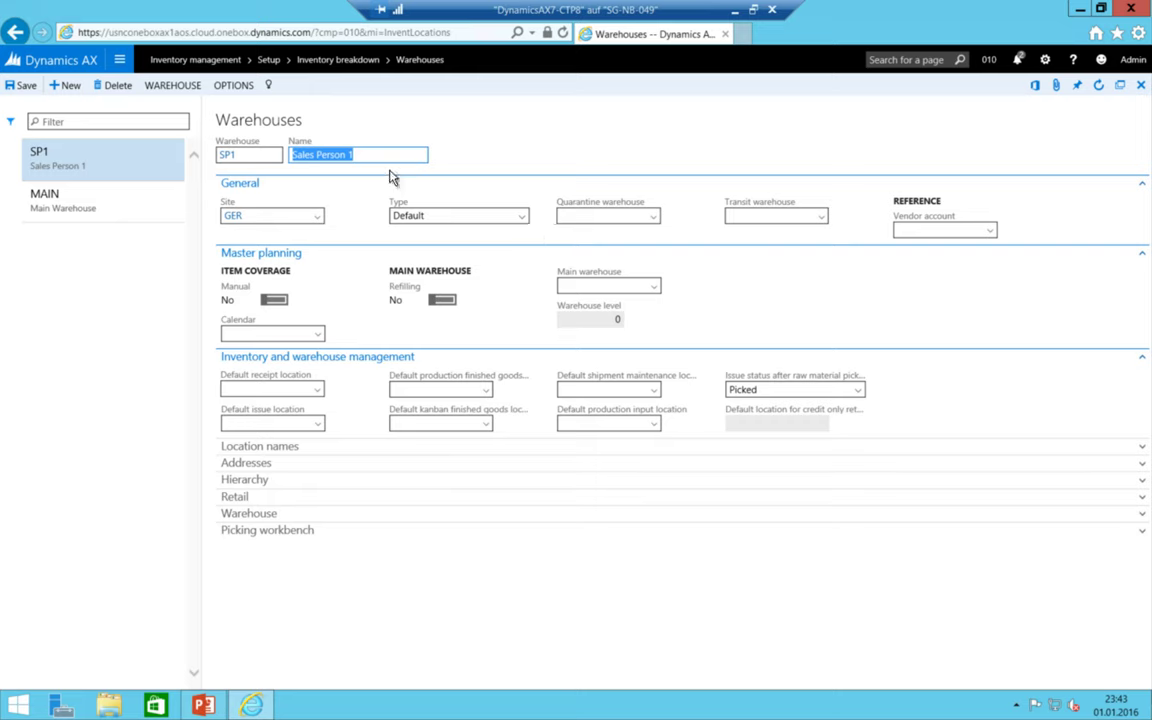
click(350, 155)
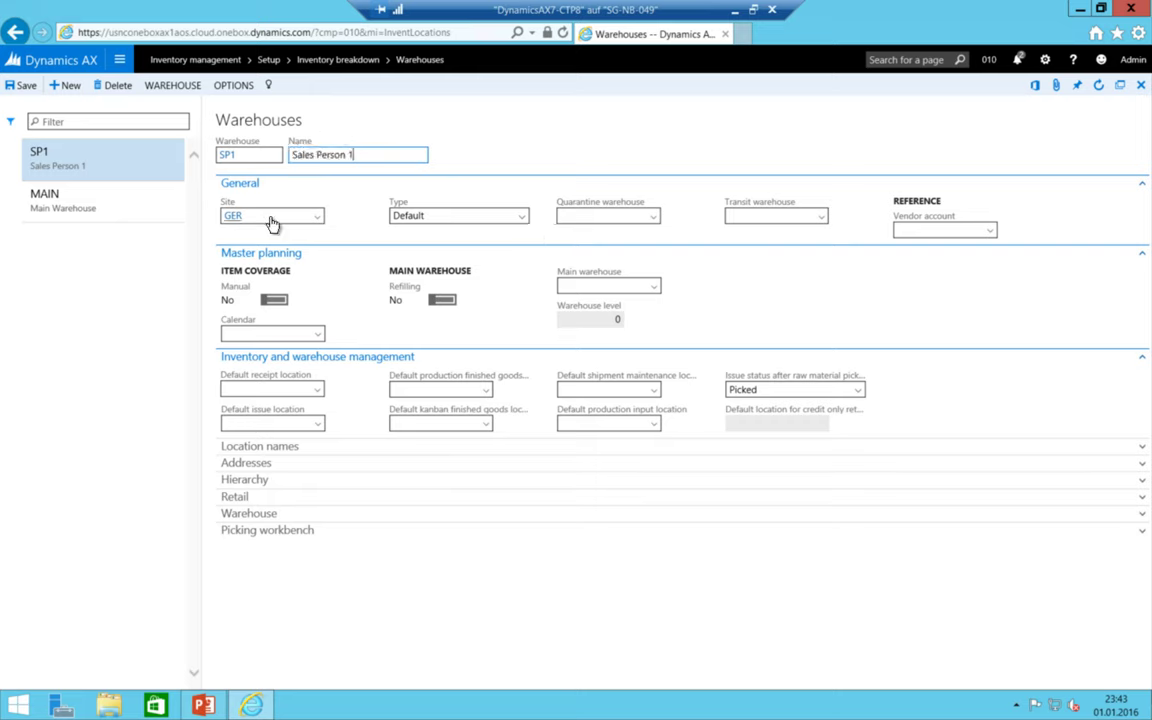
- Expand the hierarchy of warehouse SP1 and save the warehouse record
click(247, 482)
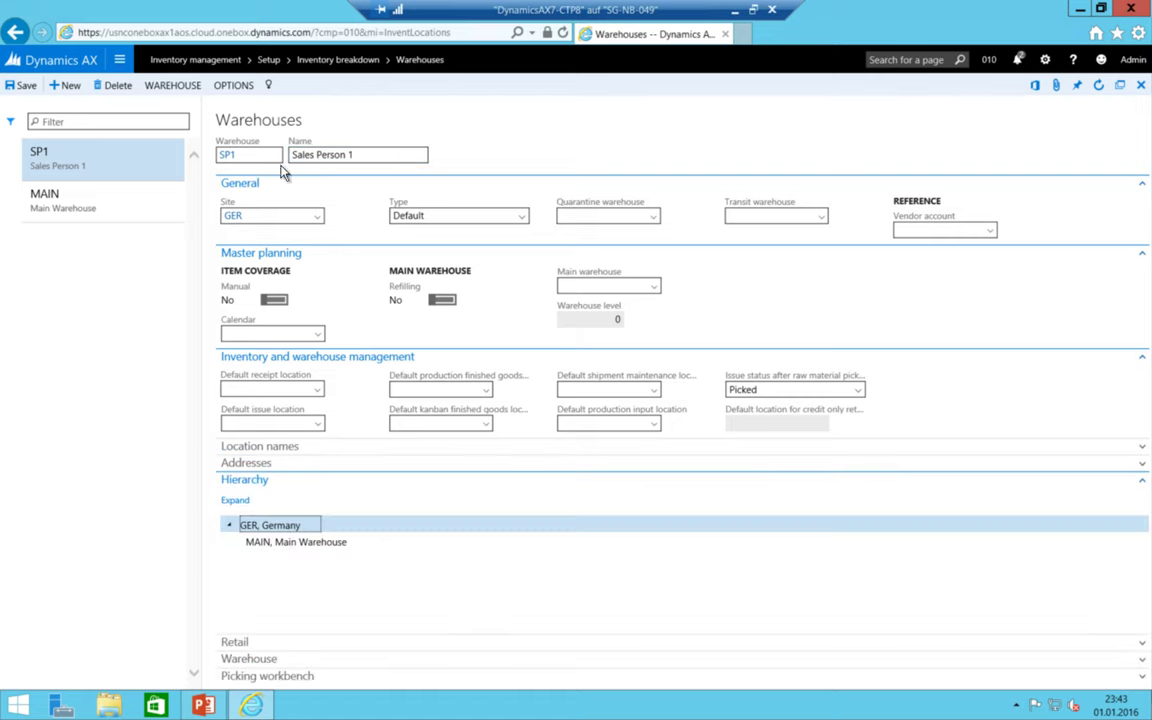
click(18, 85)
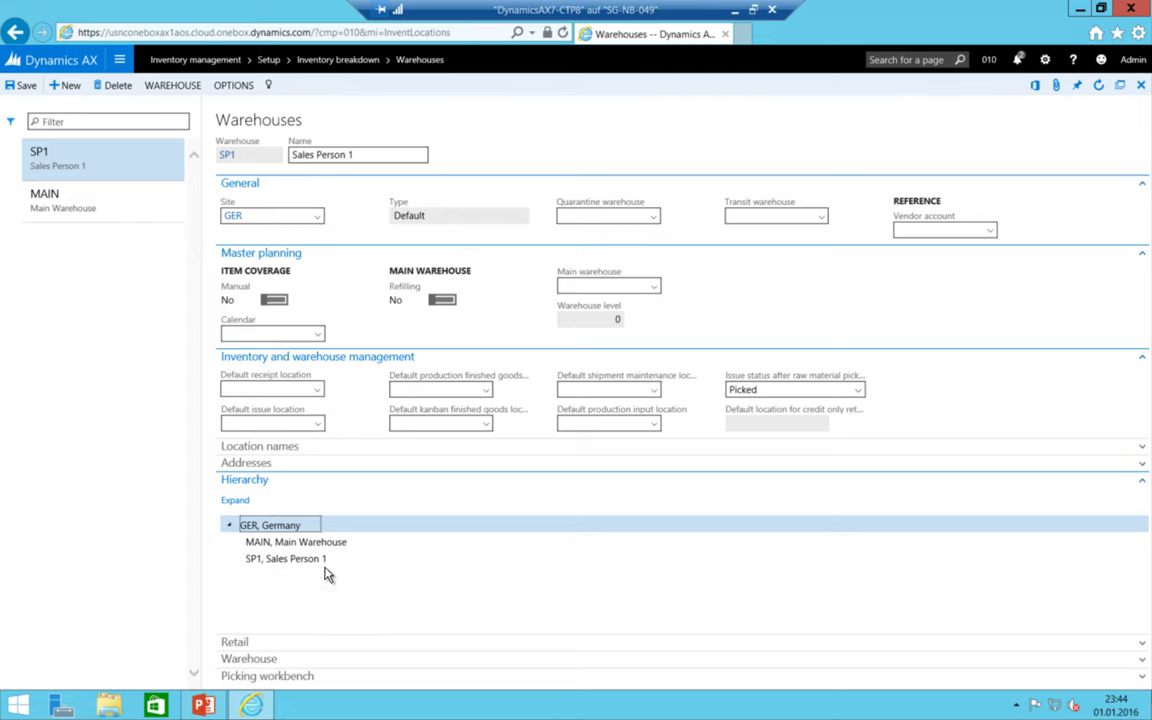
click(119, 62)
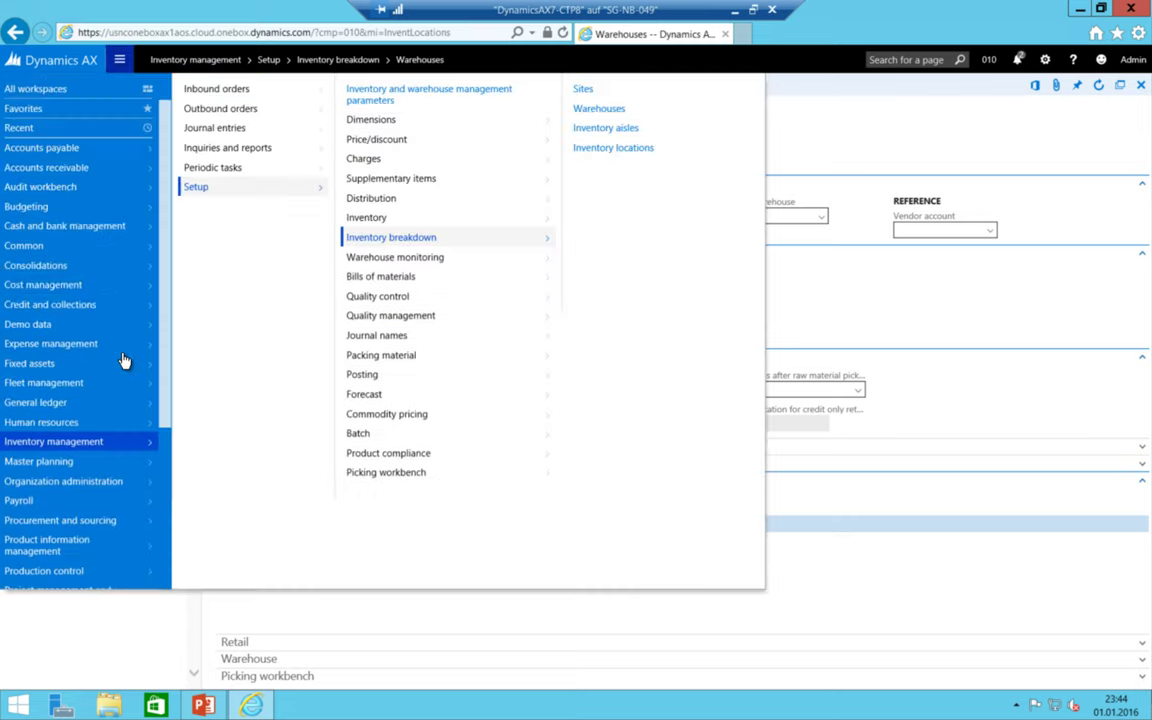
click(608, 148)
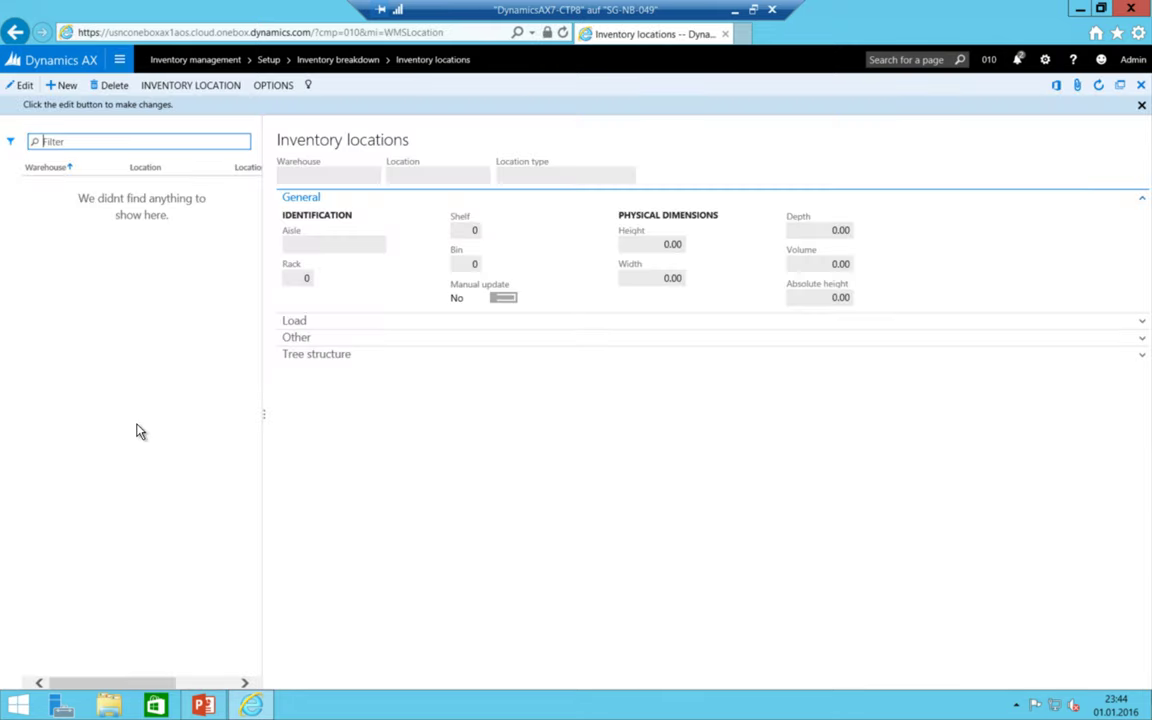
click(60, 87)
click(340, 157)
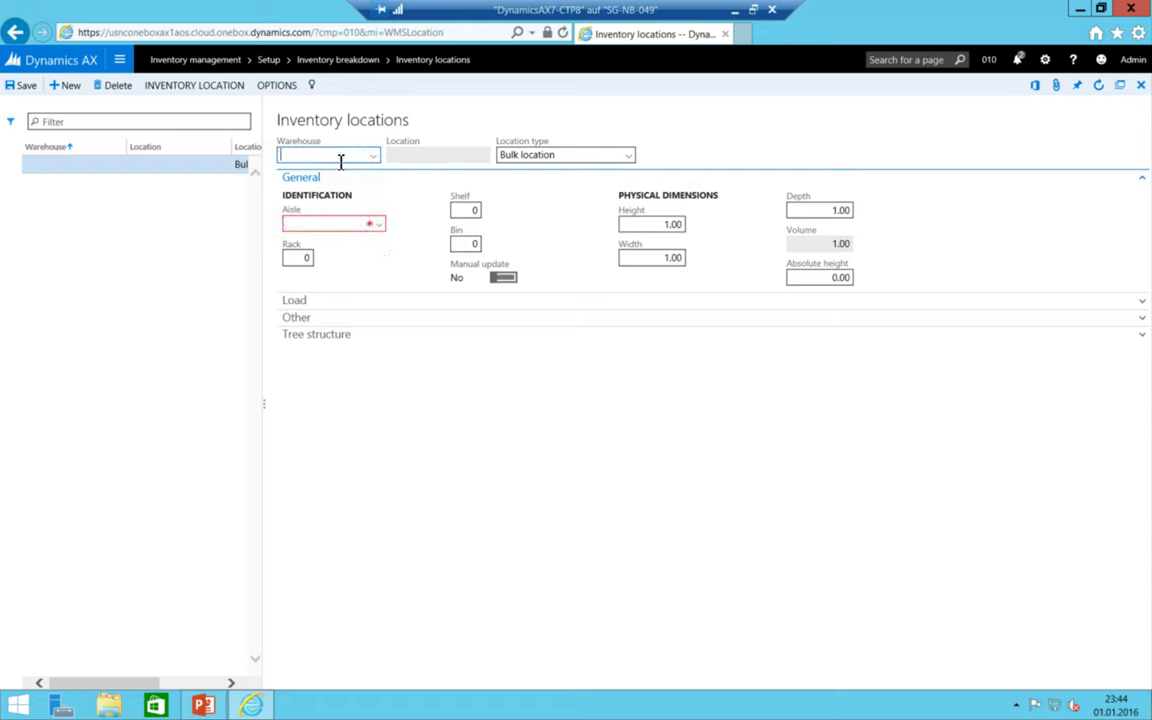
key(Tab)
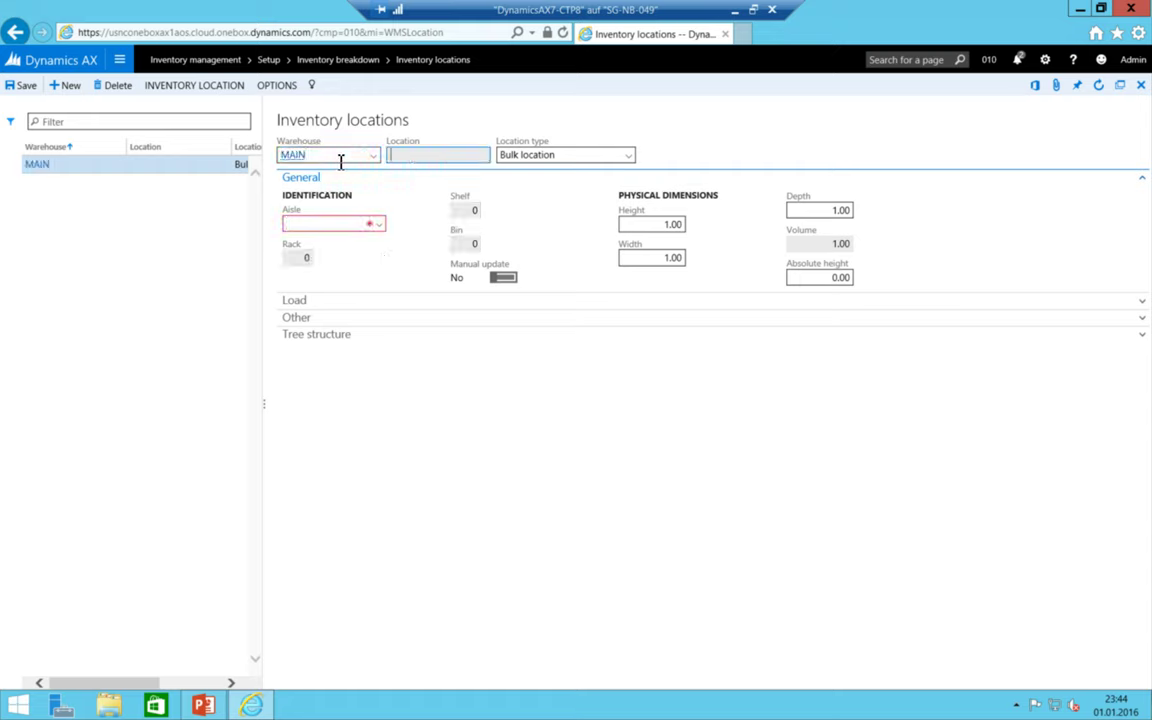
click(325, 220)
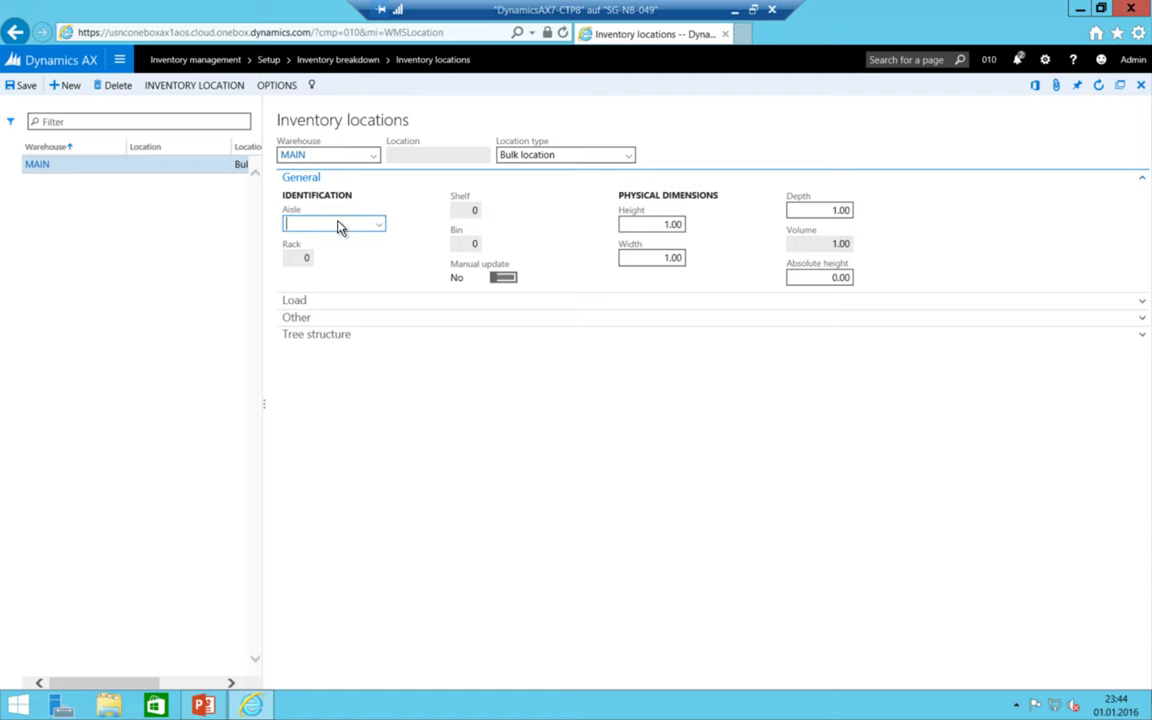
right_click(338, 227)
key(Escape)
click(113, 85)
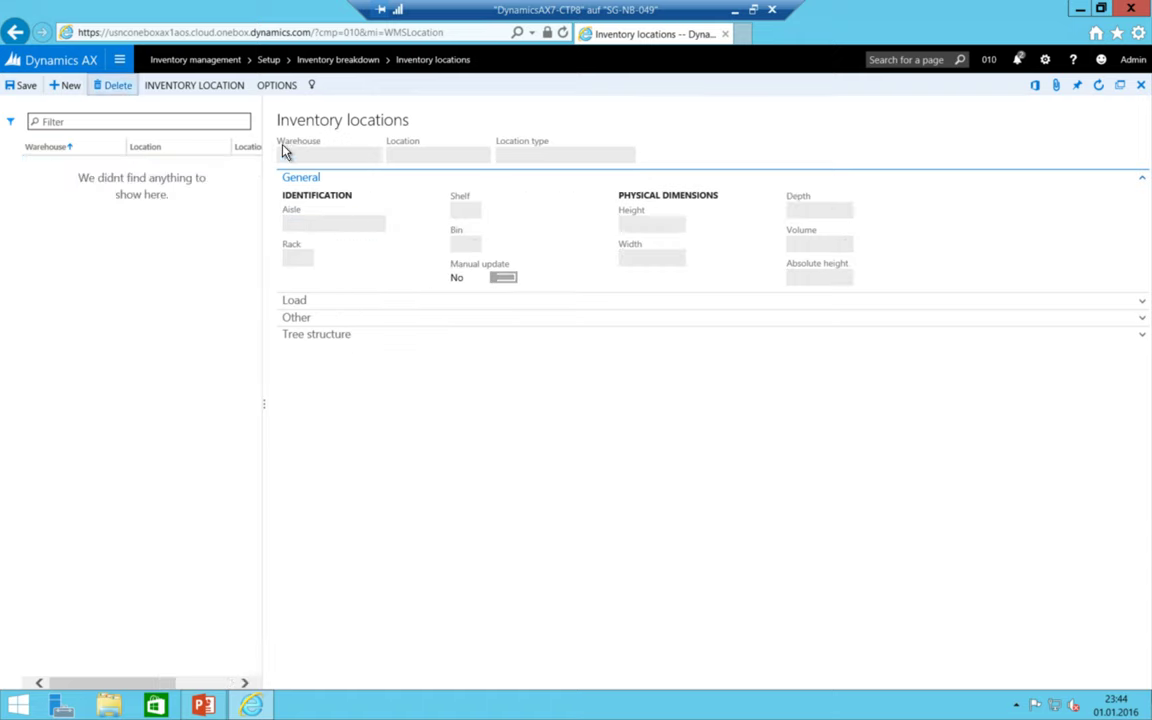
- Add a new inventory aisle record and assign it to the MAIN warehouse
click(119, 60)
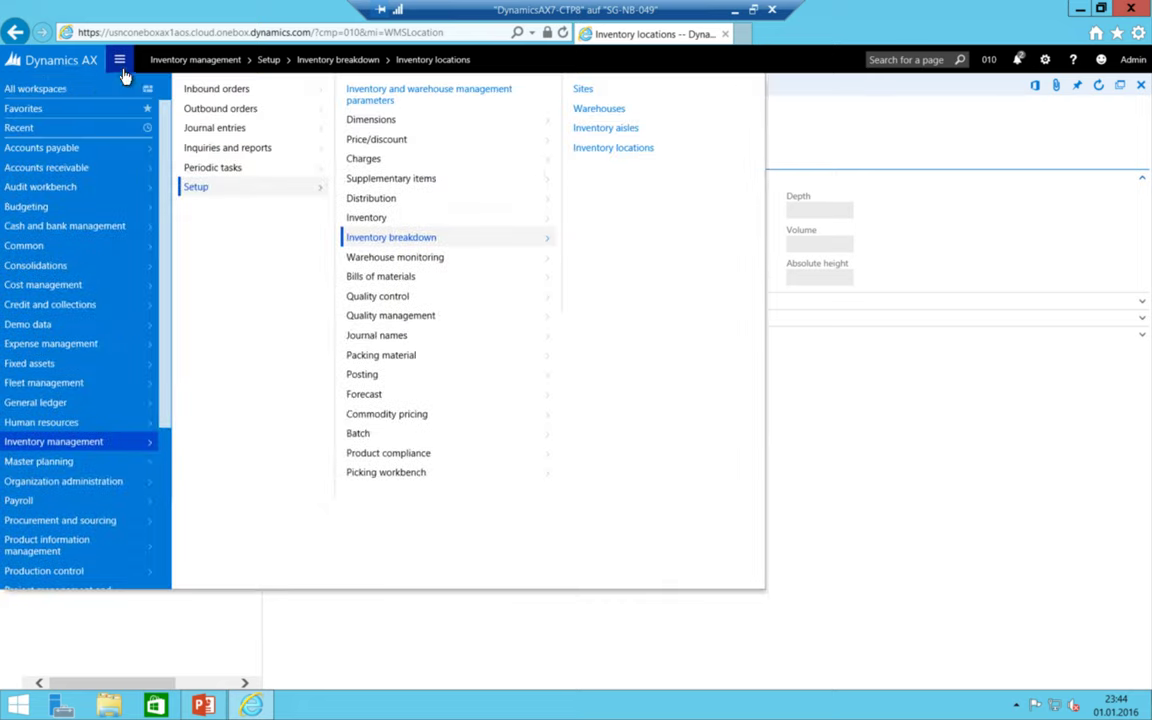
click(620, 128)
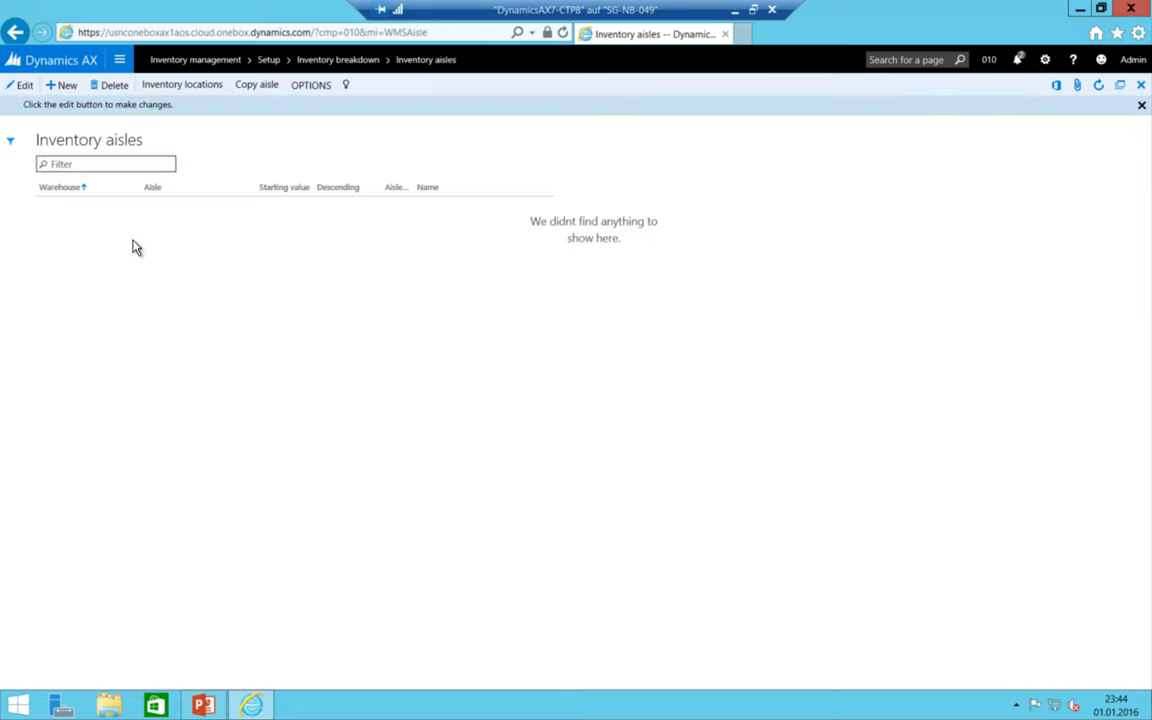
key(alt+n)
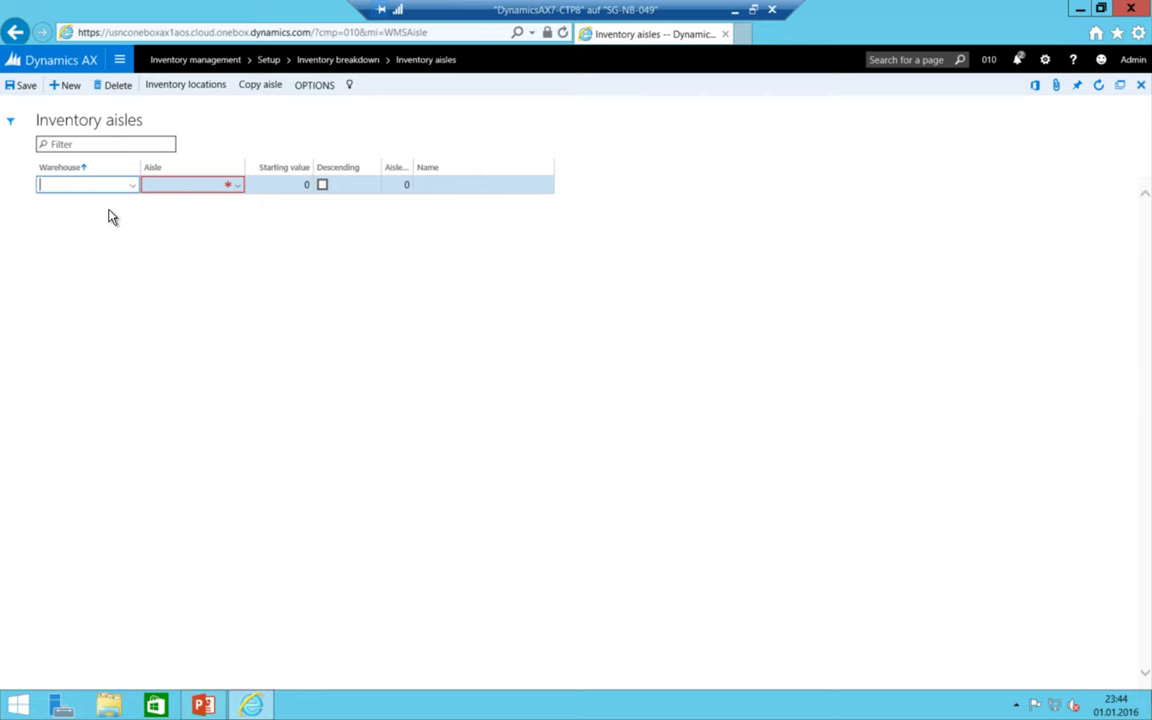
key(alt+Down)
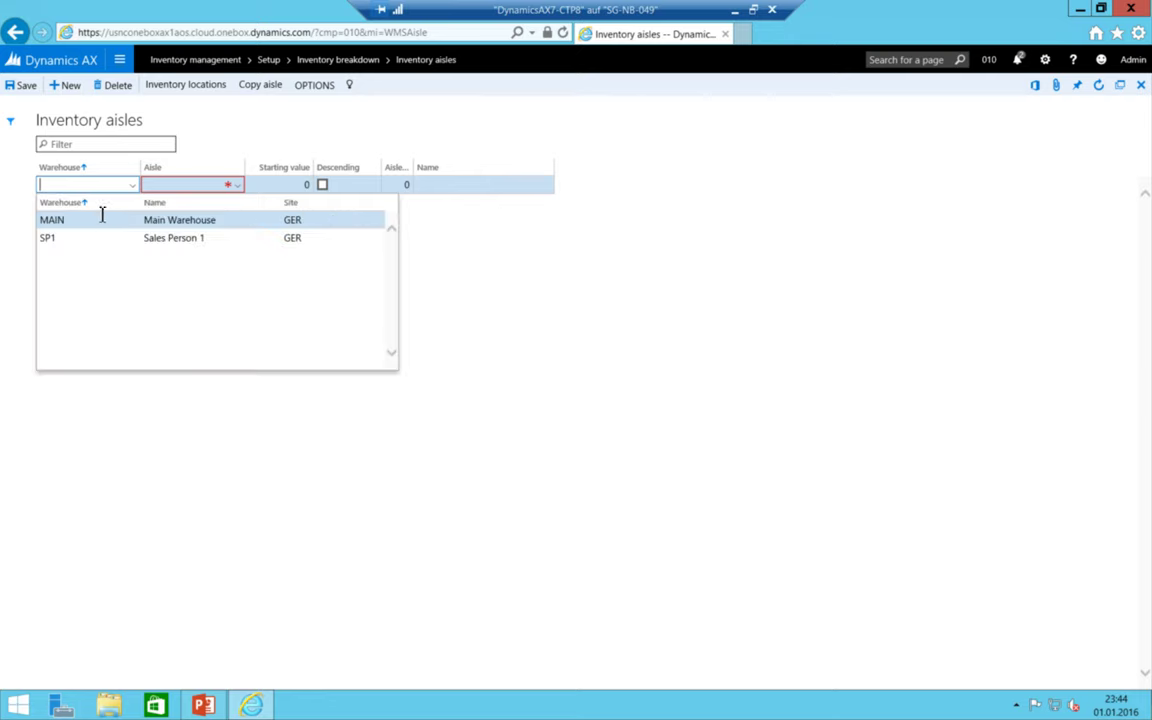
click(88, 228)
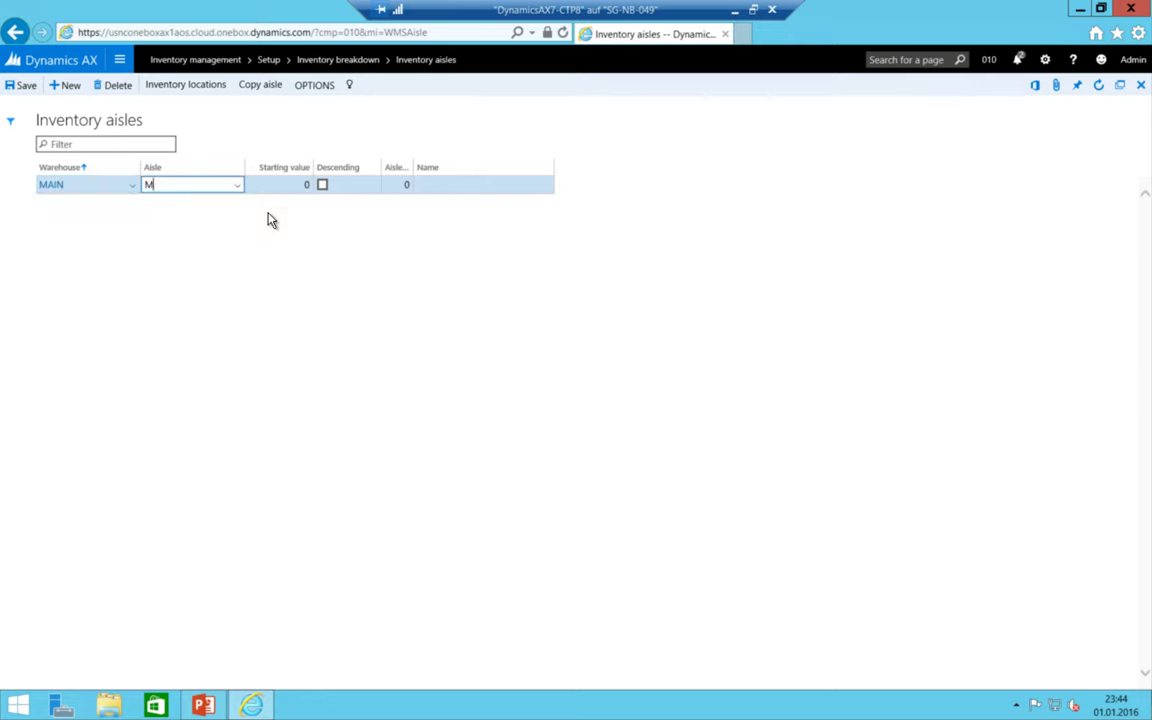
- Set the MAIN warehouse aisle's ID to STD and its name to Standard
key(Tab)
key(shift+Tab)
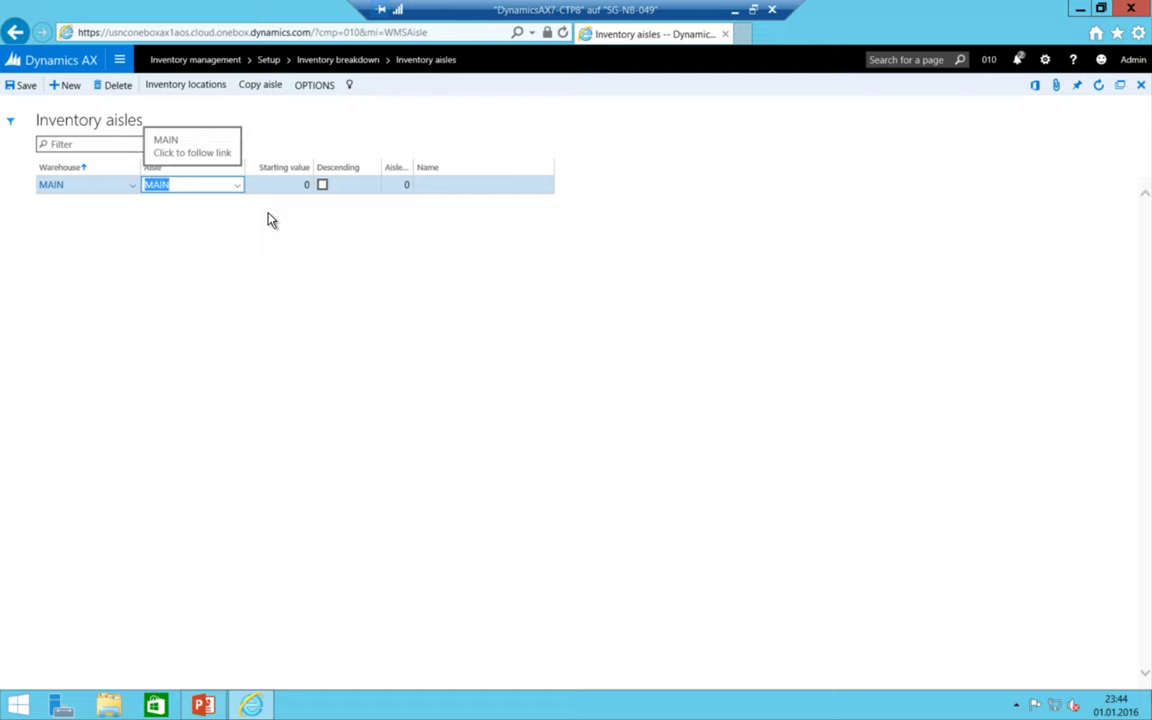
text(STD)
key(Tab)
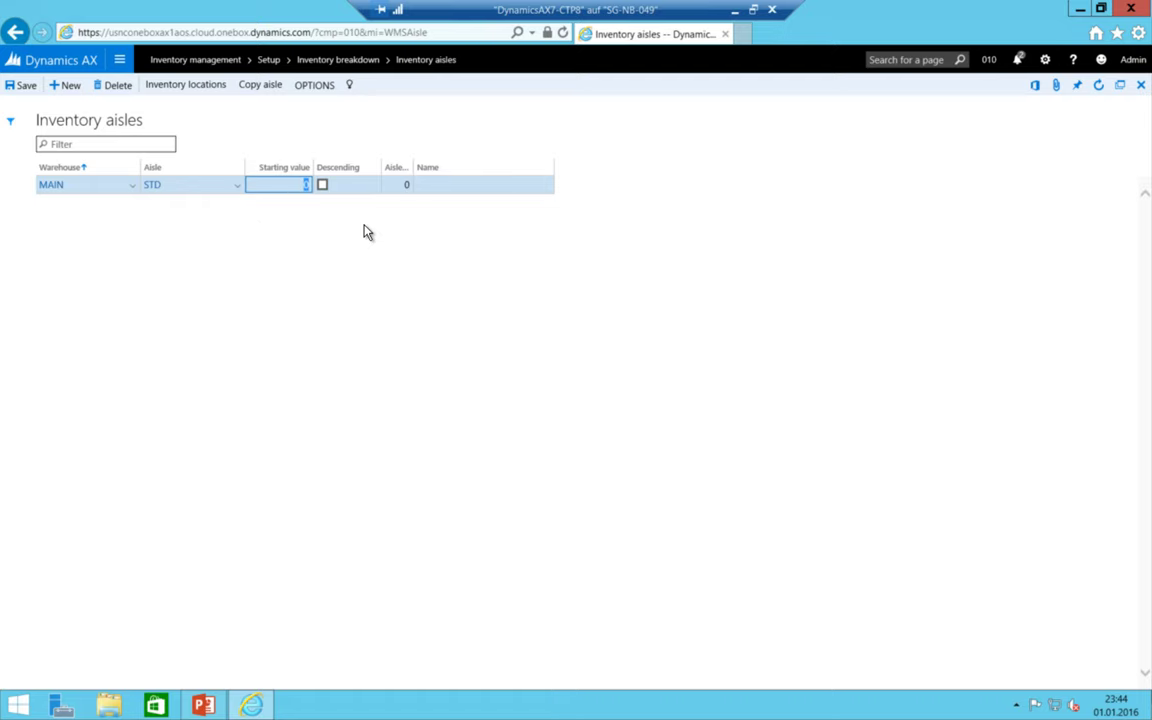
key(Tab)
key(Tab)
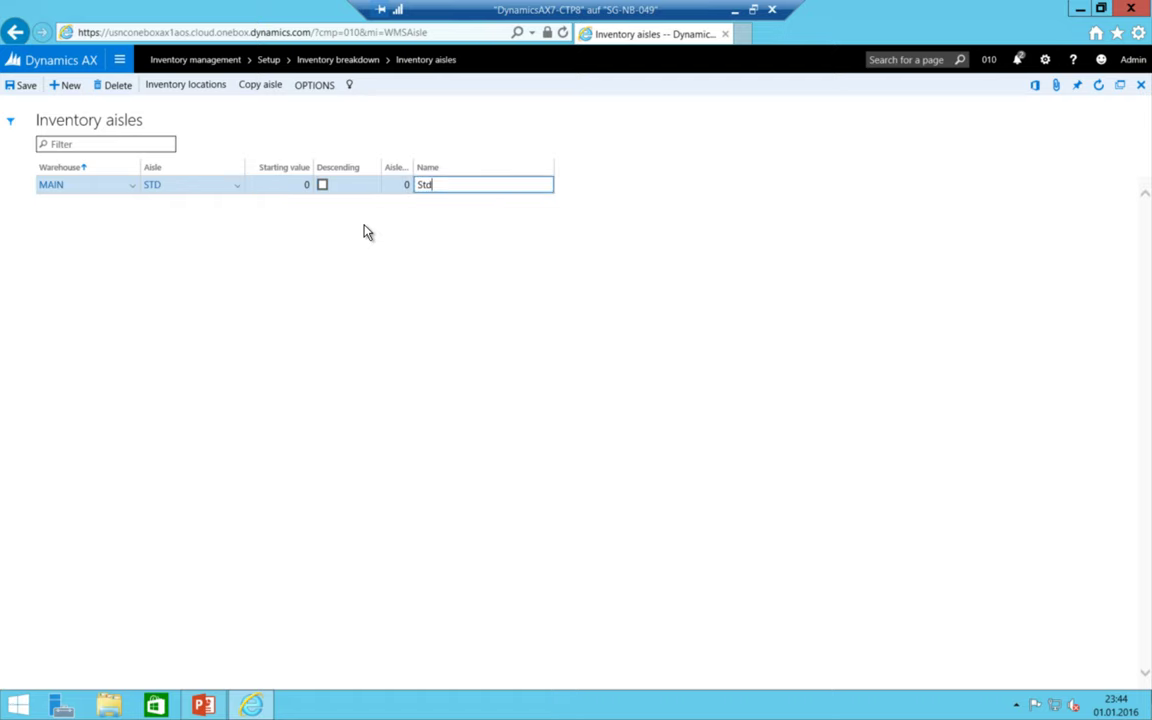
text(Standard)
- Create a new inventory location for warehouse MAIN and assign it to aisle STD
click(115, 61)
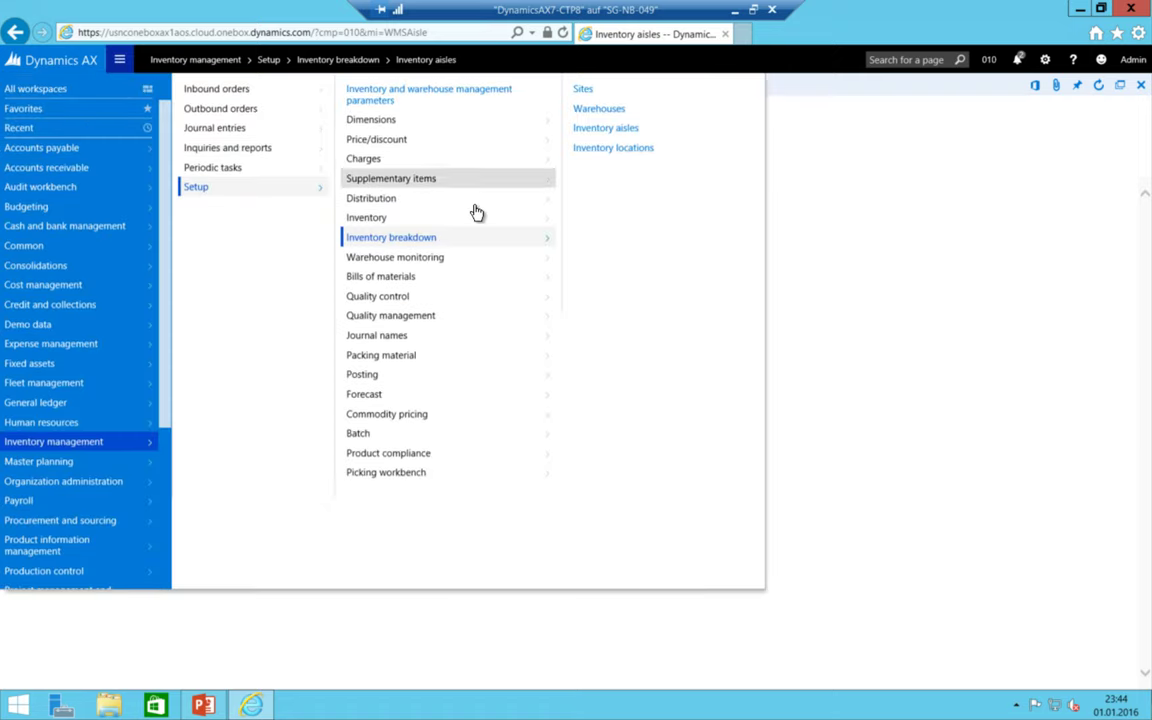
click(600, 147)
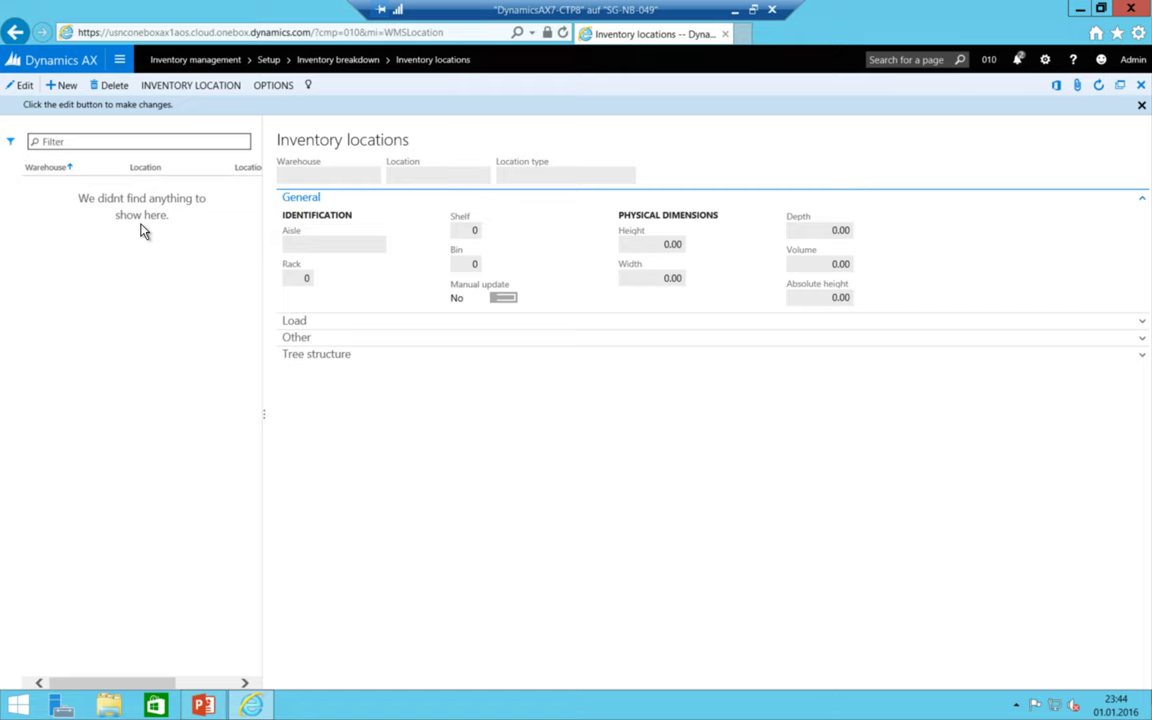
key(alt+n)
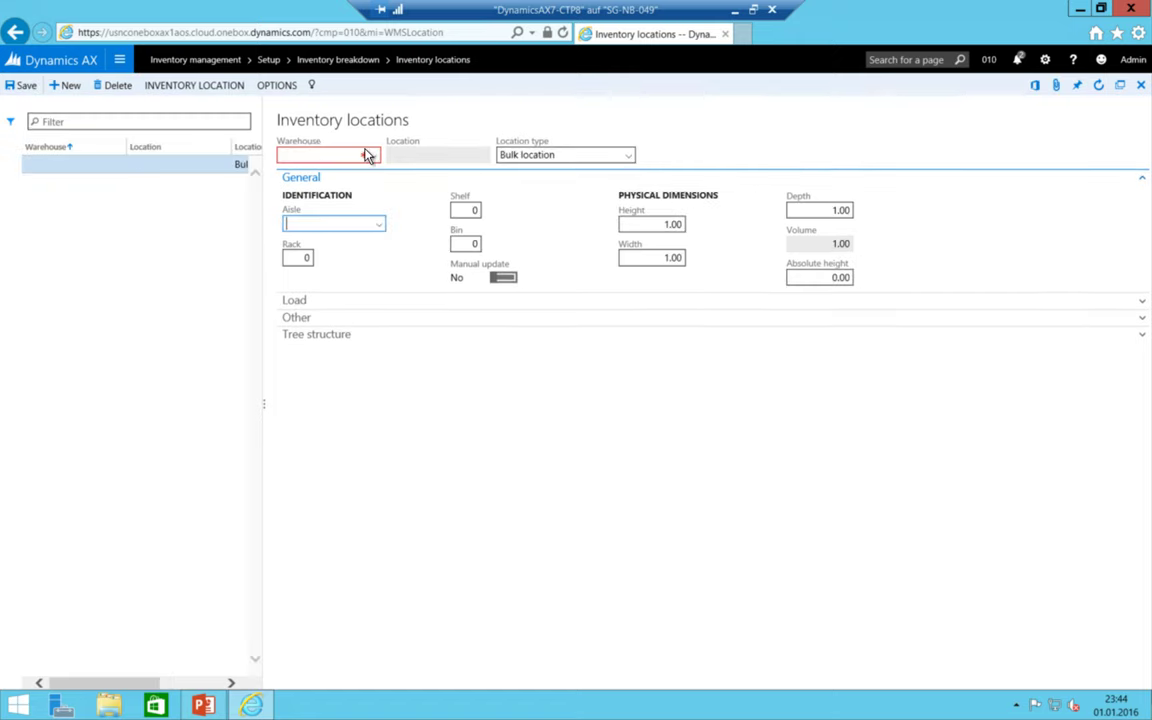
click(334, 155)
click(331, 177)
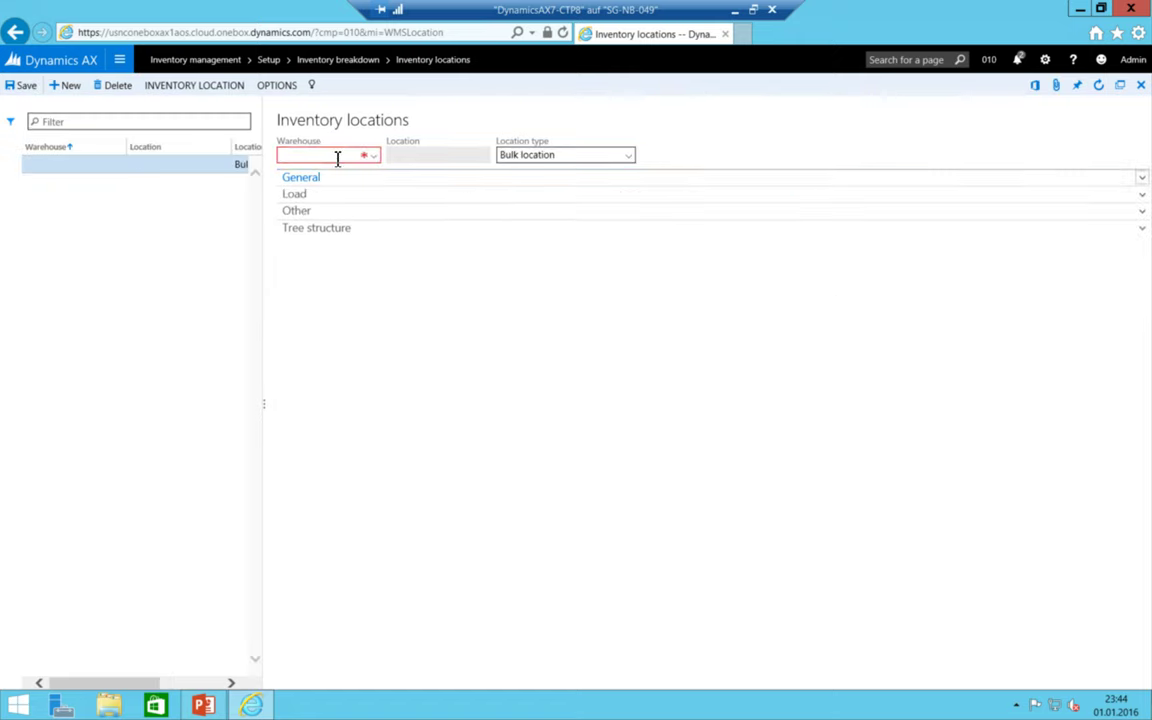
click(337, 157)
key(Return)
click(301, 179)
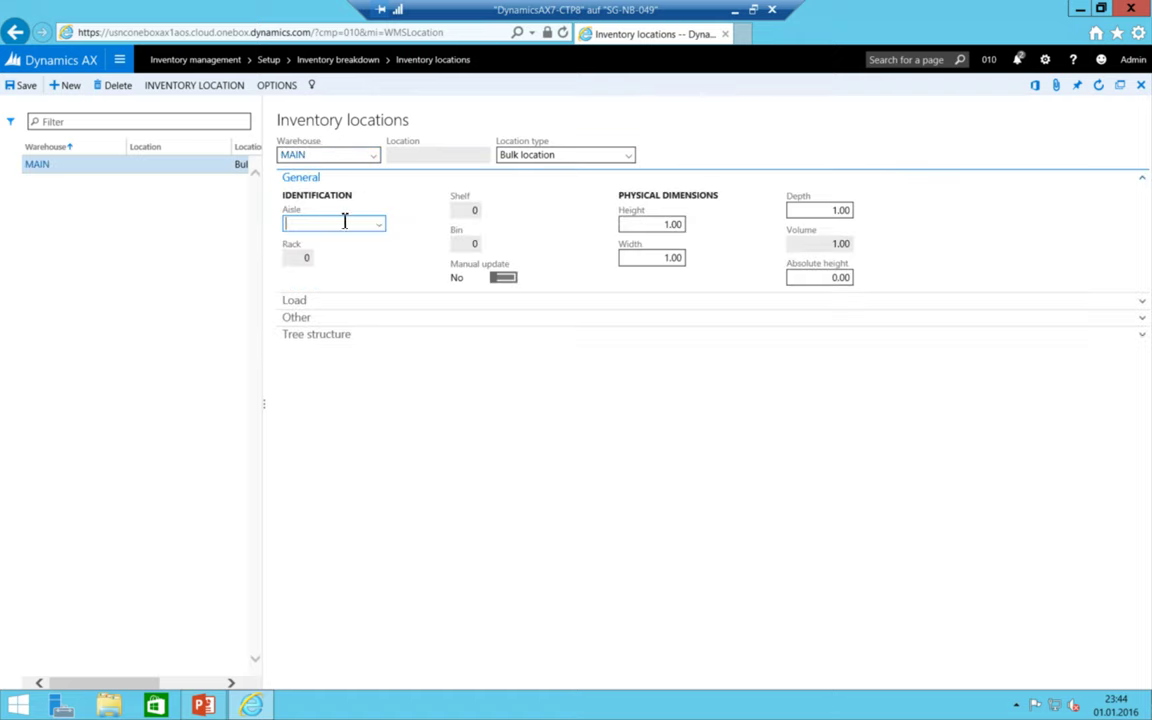
text(STD)
key(Tab)
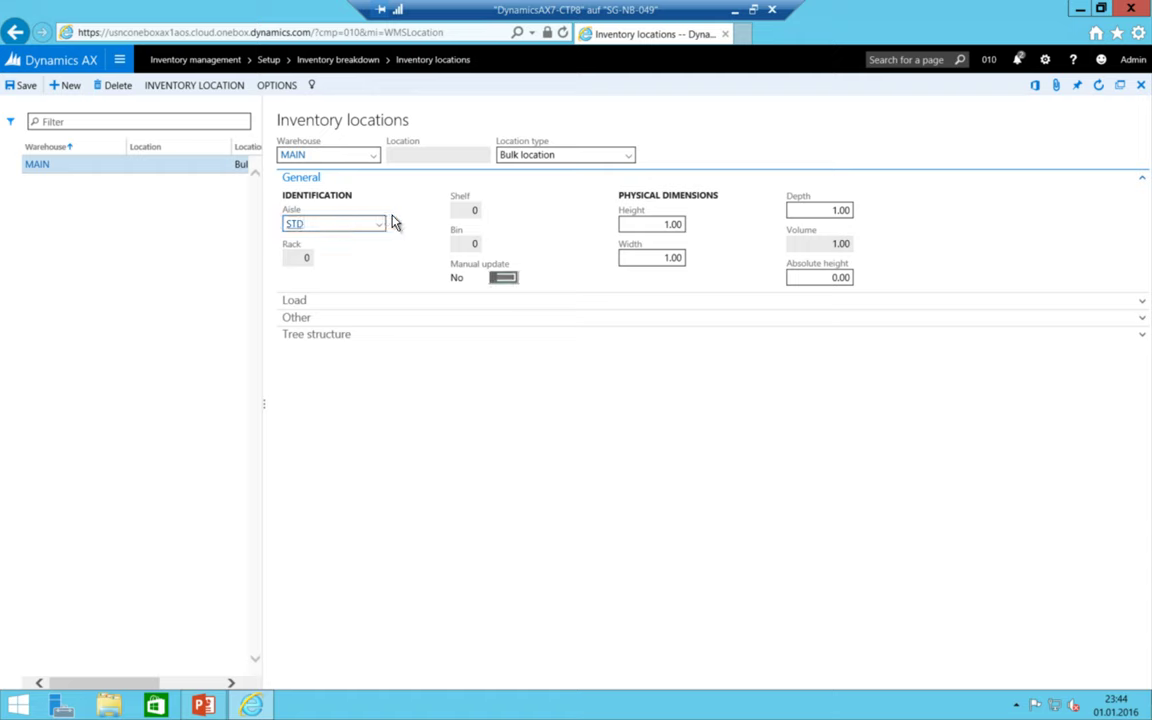
- Expand the location's load, other and tree structure details, check the destination location choices and try to save the record
click(318, 304)
click(303, 456)
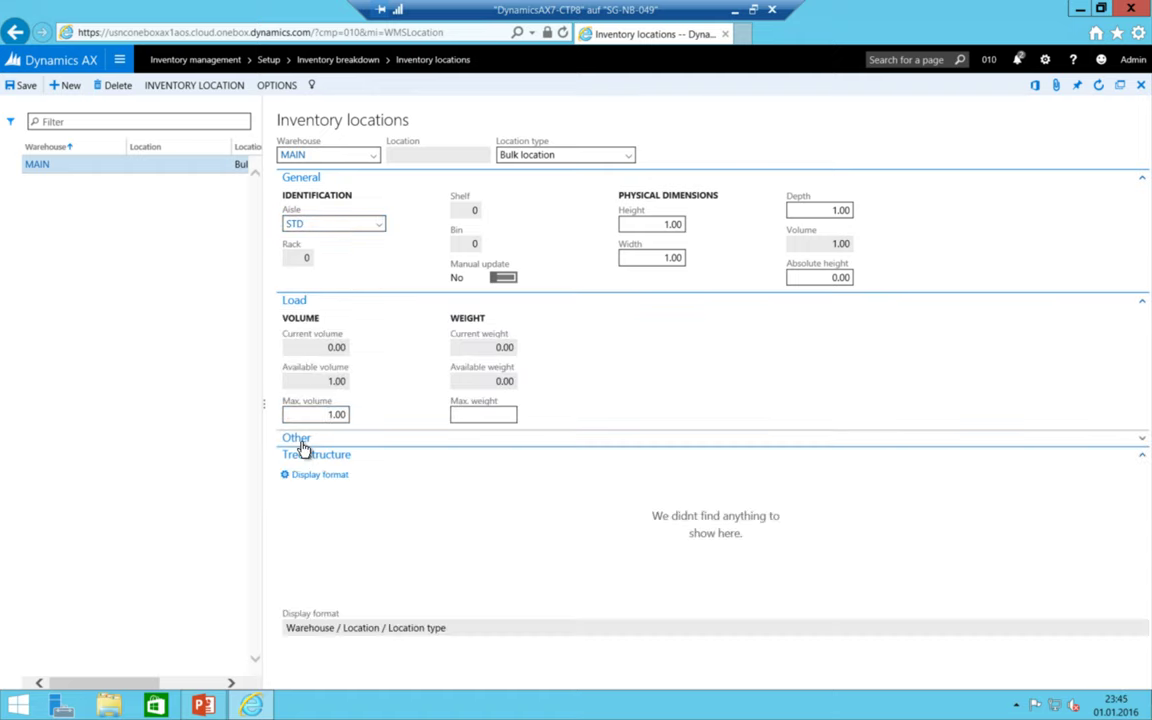
click(476, 440)
key(Tab)
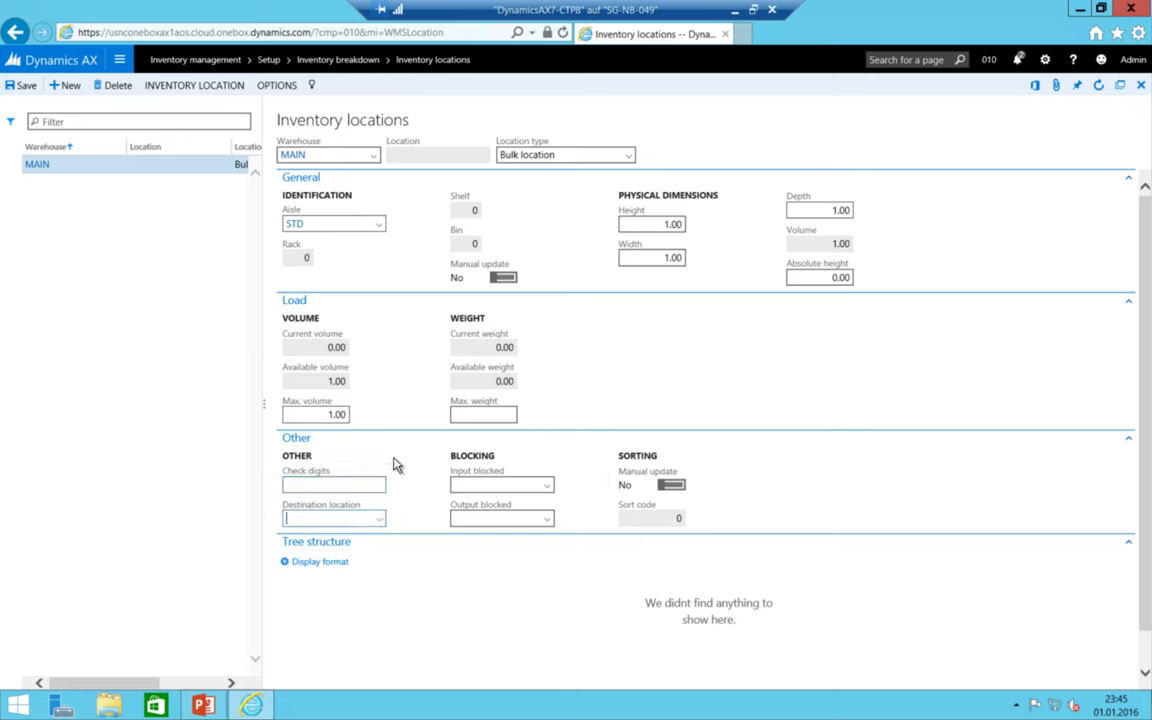
key(alt+Down)
key(Escape)
key(Tab)
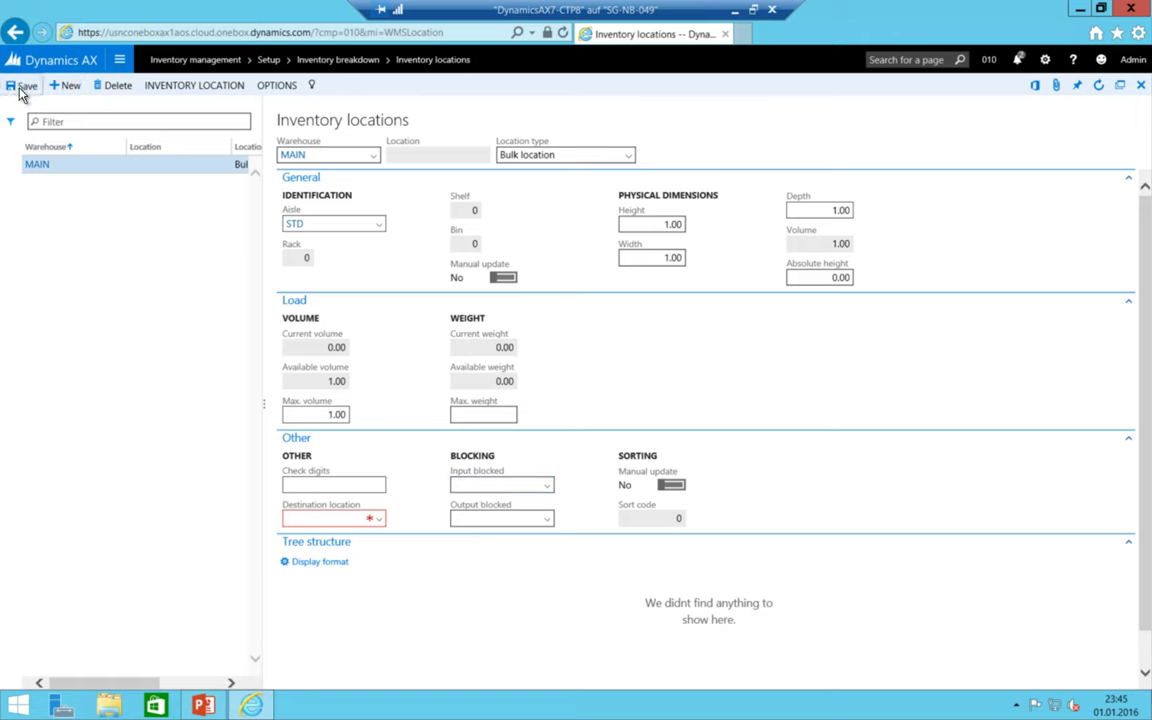
click(20, 85)
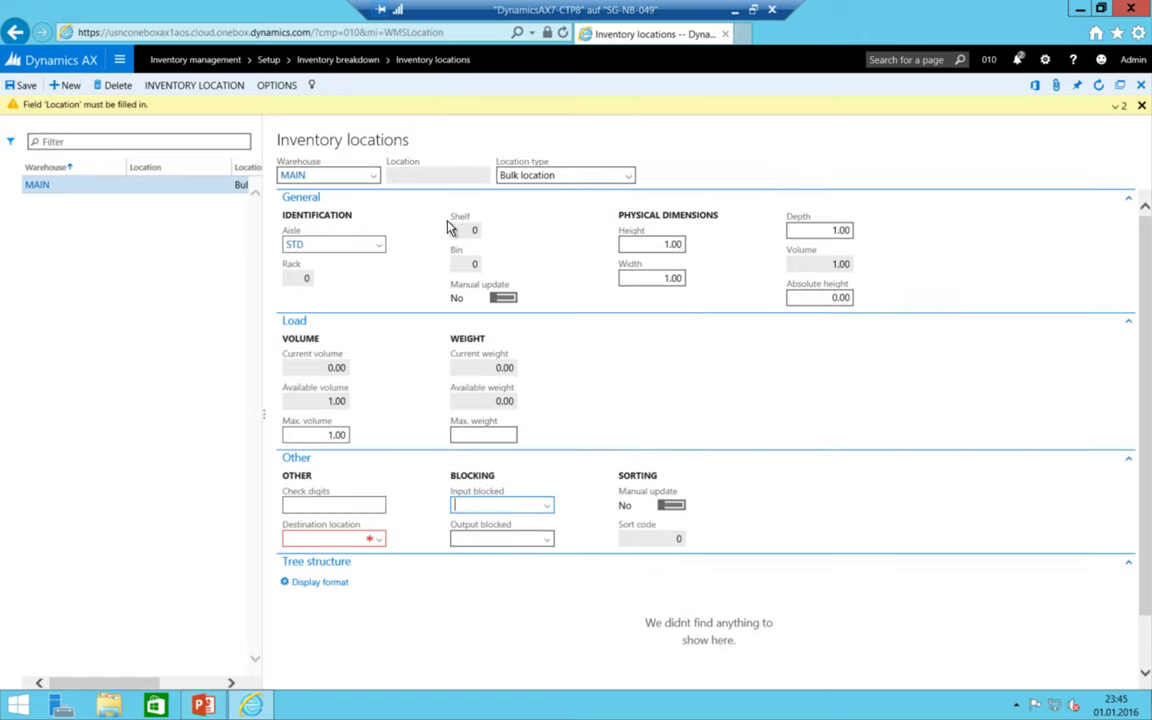
- Enter MAIN as the destination location and try to save the inventory location
click(440, 176)
click(322, 539)
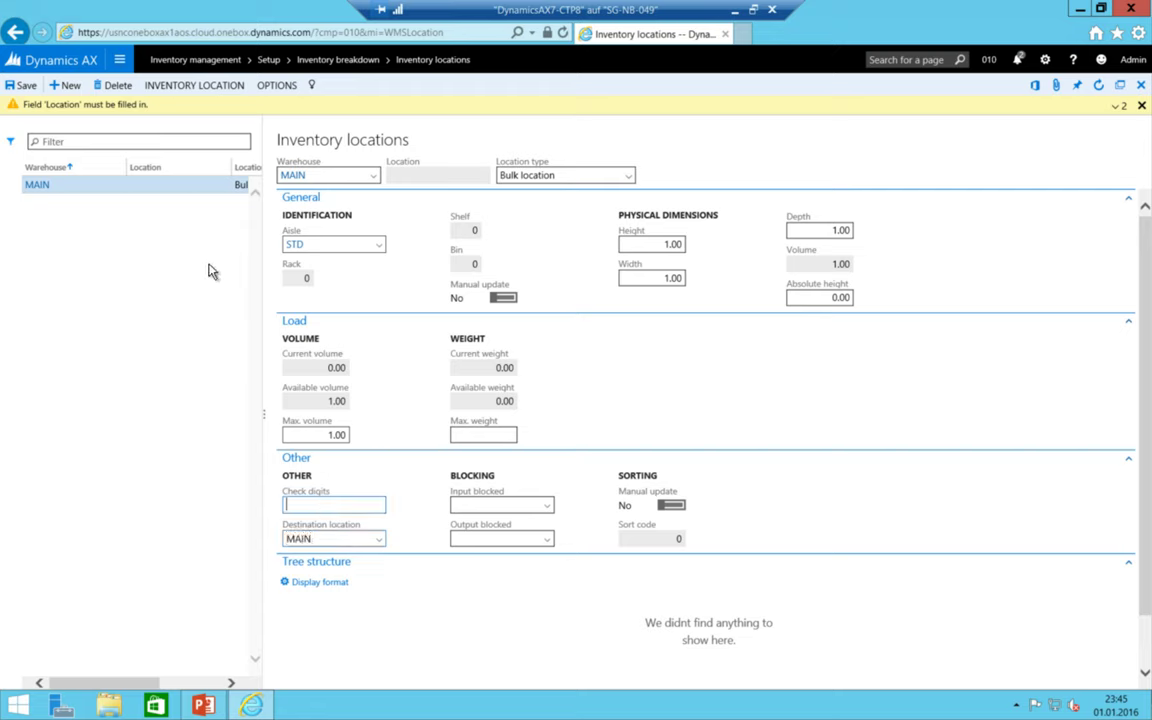
click(20, 85)
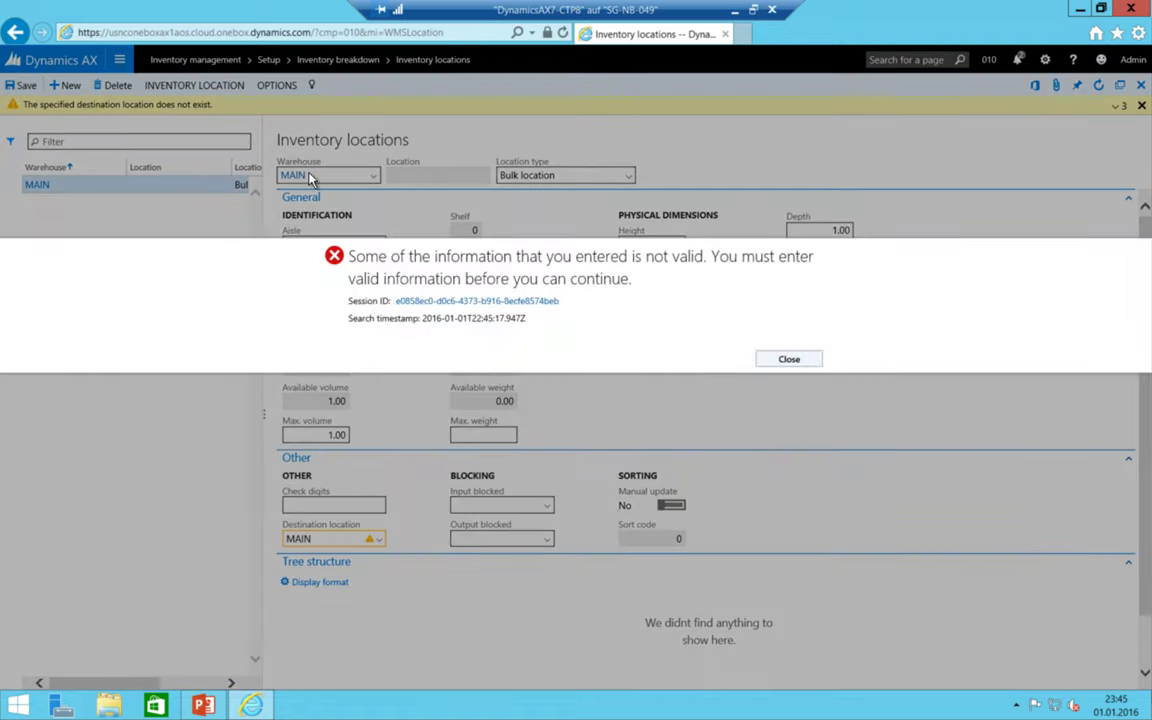
click(798, 362)
- Try MAIN1 as the destination location and change it back to MAIN
text(1)
key(Tab)
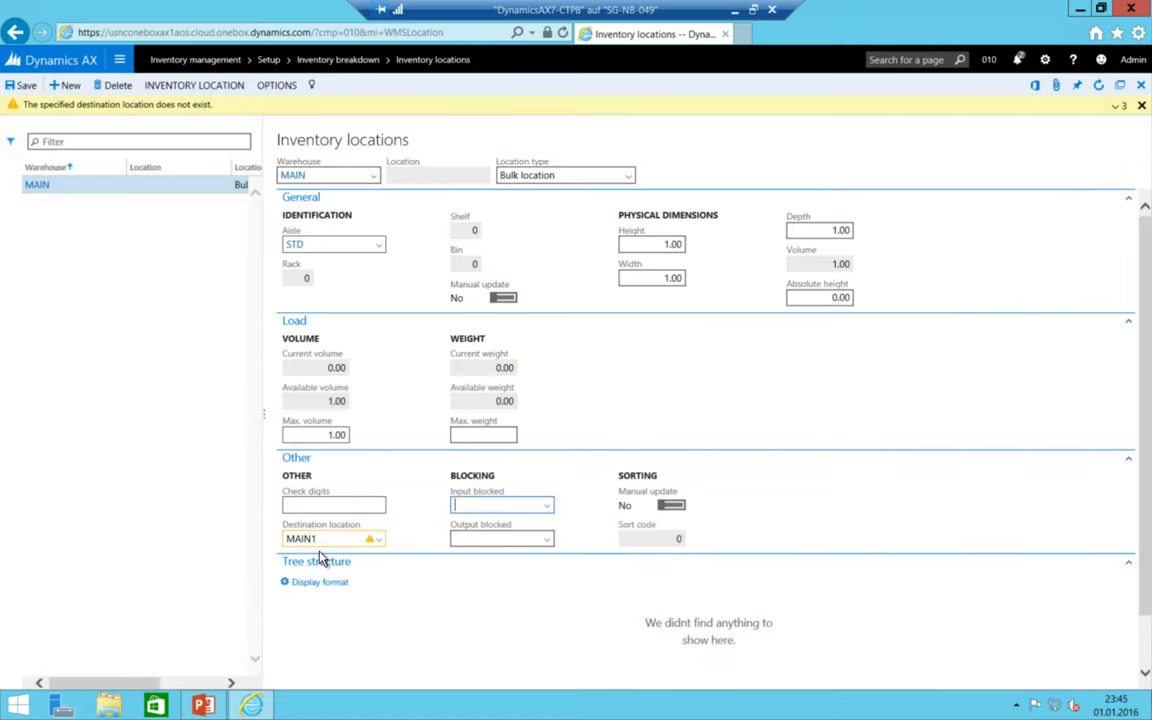
key(shift+Tab)
click(342, 541)
- Review the location types, keep Bulk location, and replace the MAIN location record with a new blank one
click(625, 178)
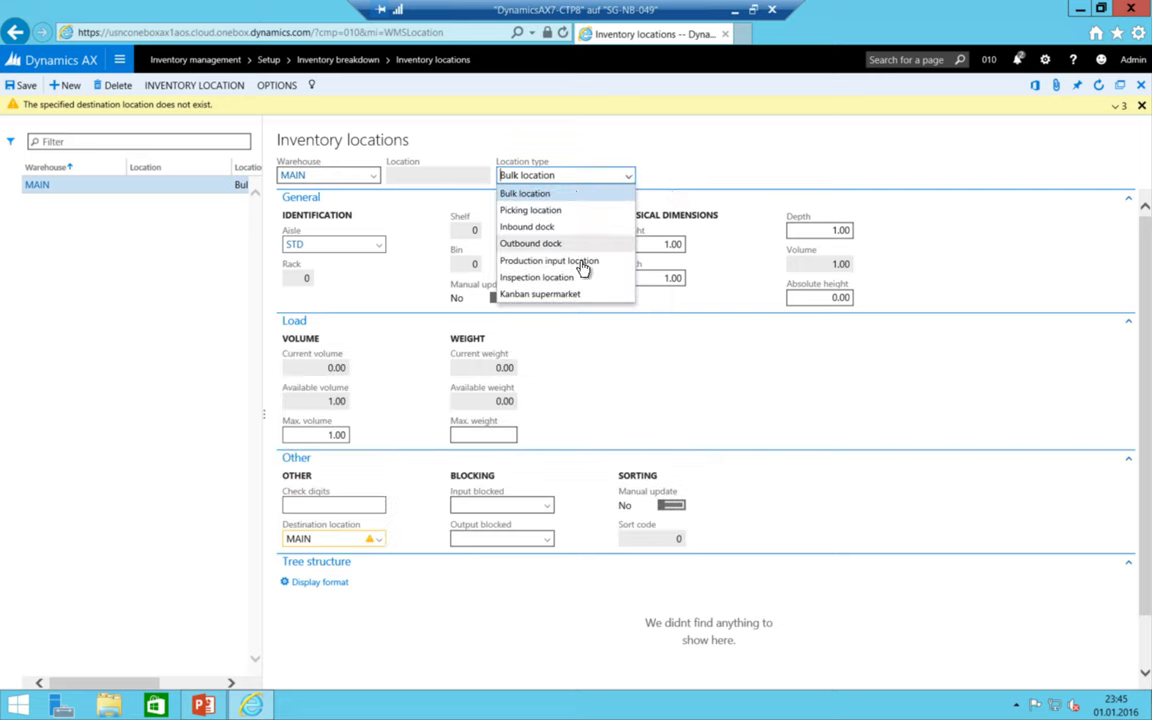
click(524, 194)
click(460, 176)
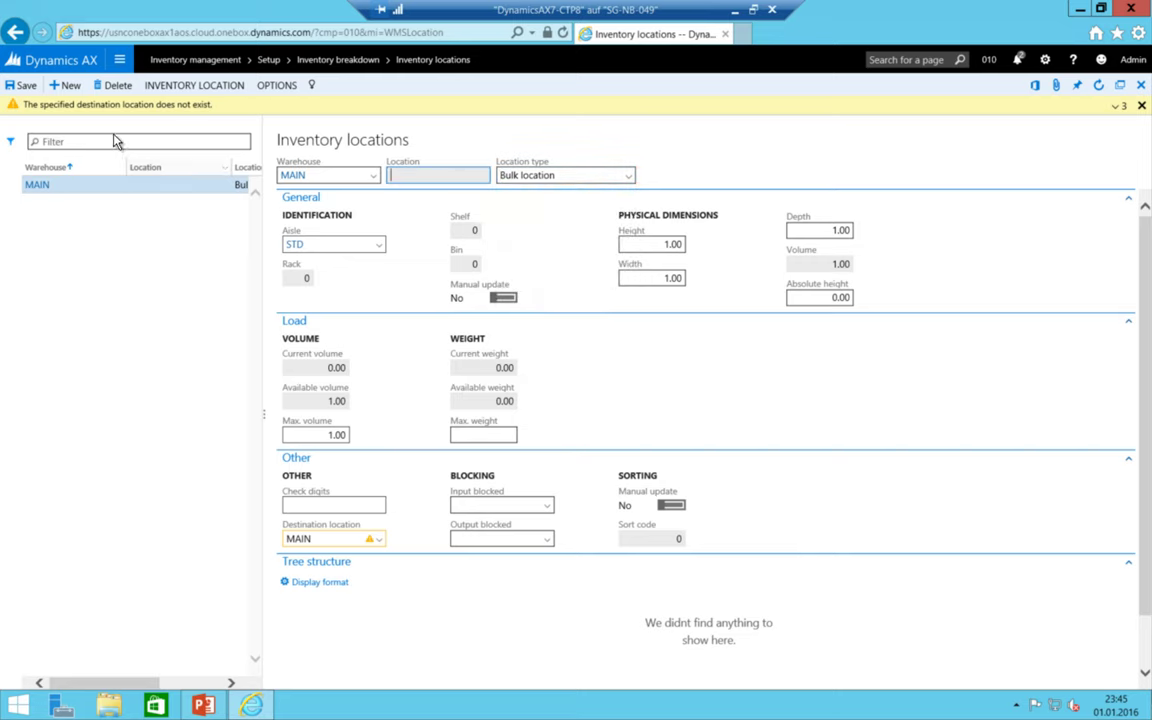
click(108, 85)
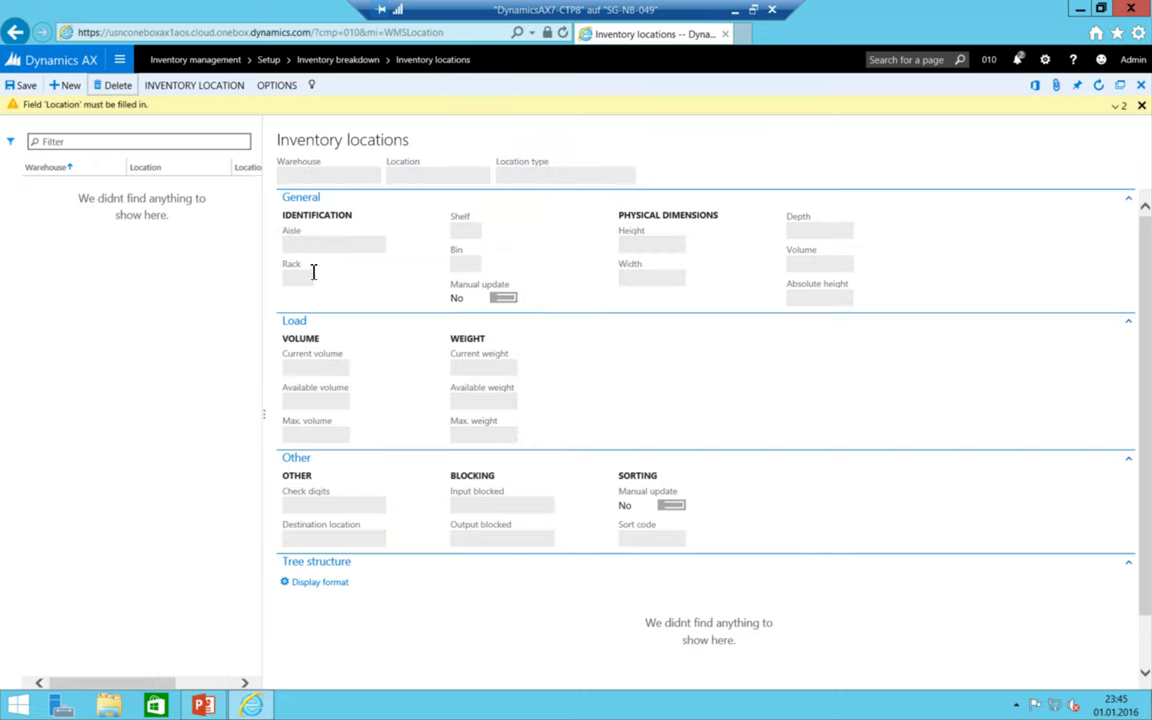
click(62, 87)
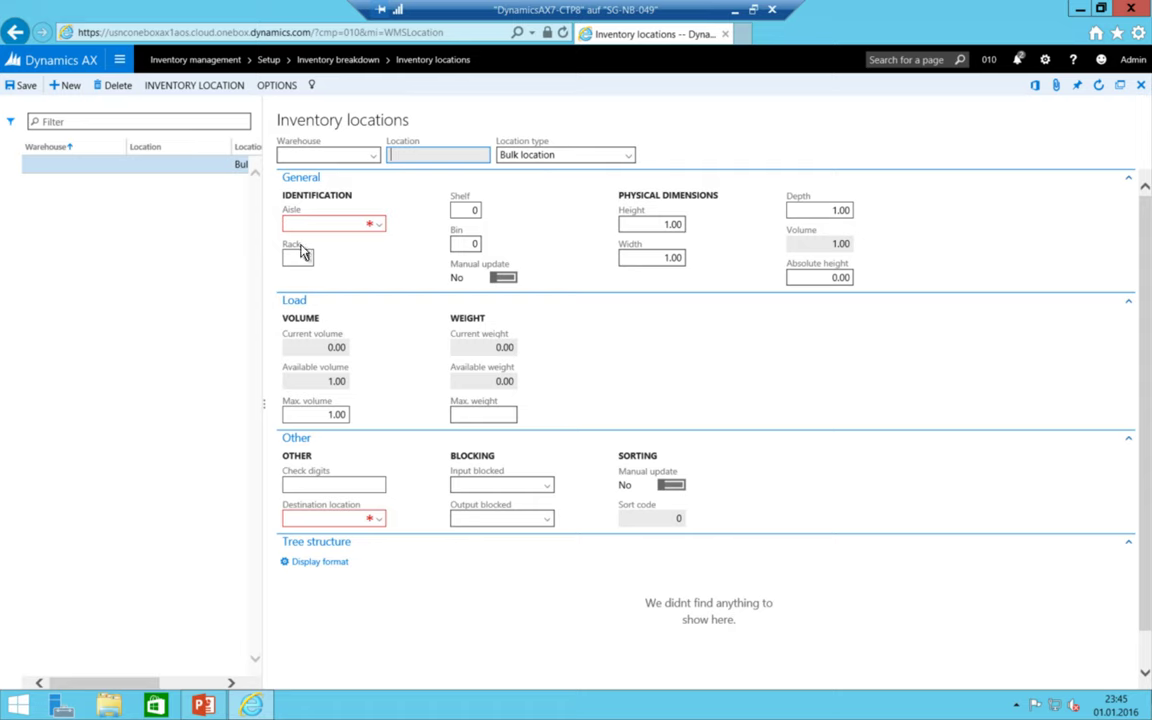
- Open the inventory aisles for editing and check the warehouse record linked to aisle STD
click(338, 59)
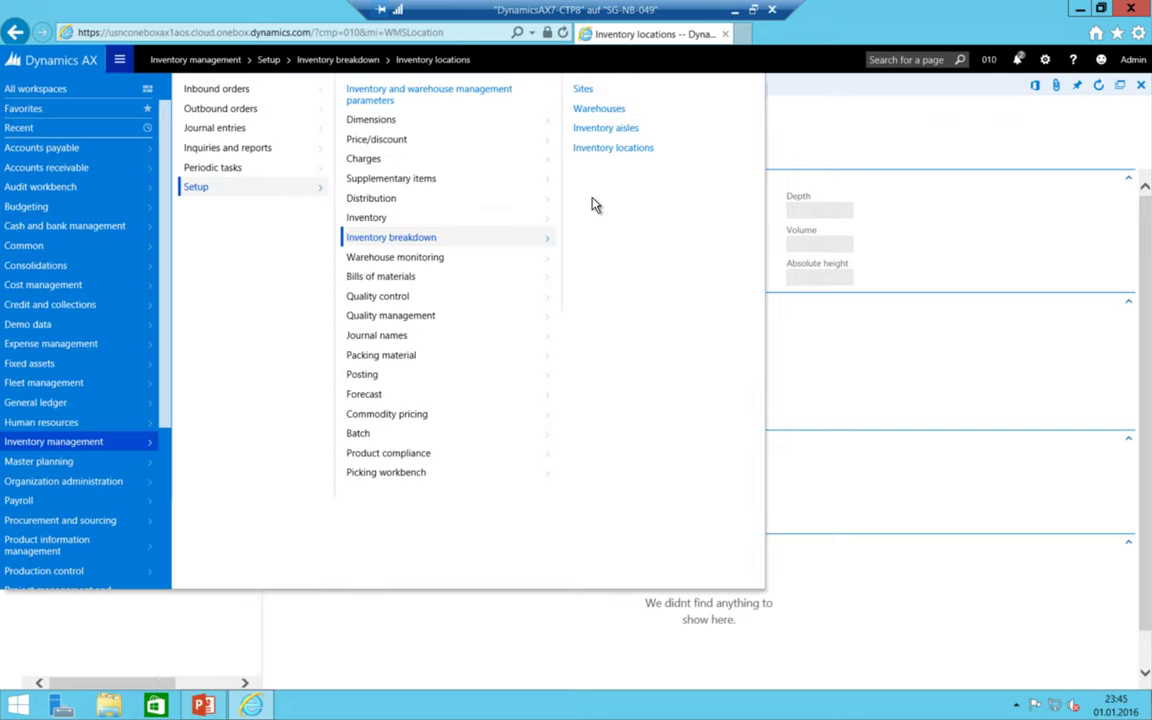
click(630, 134)
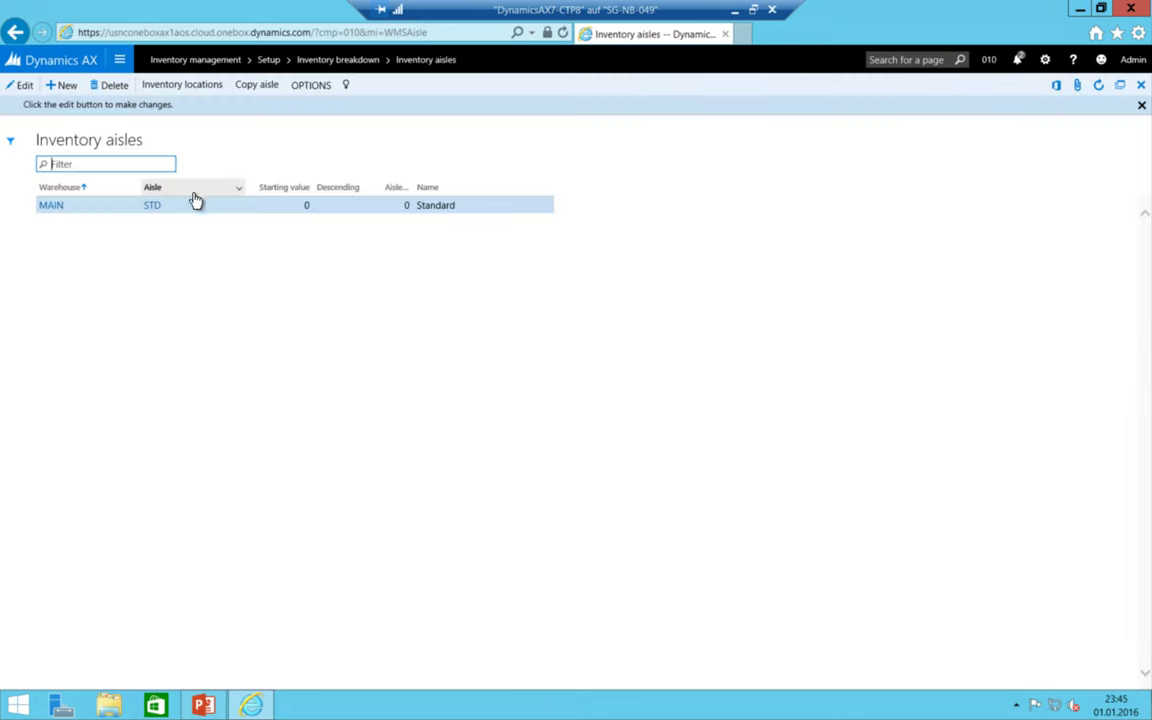
click(24, 85)
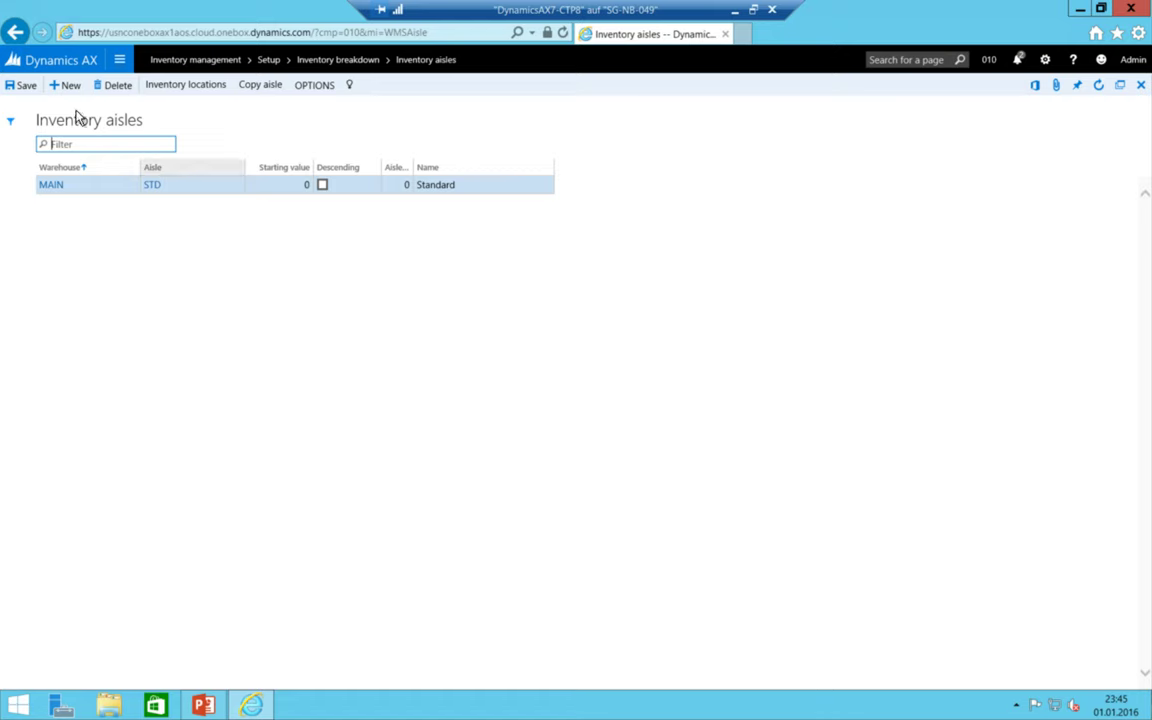
click(220, 185)
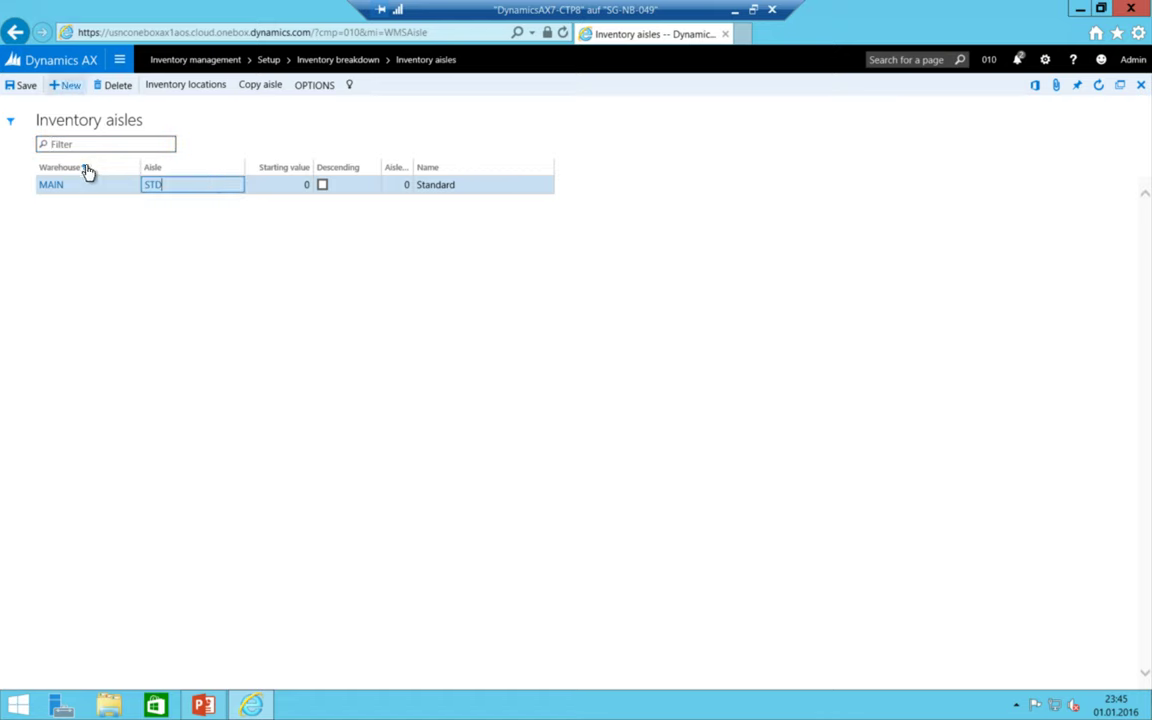
click(57, 188)
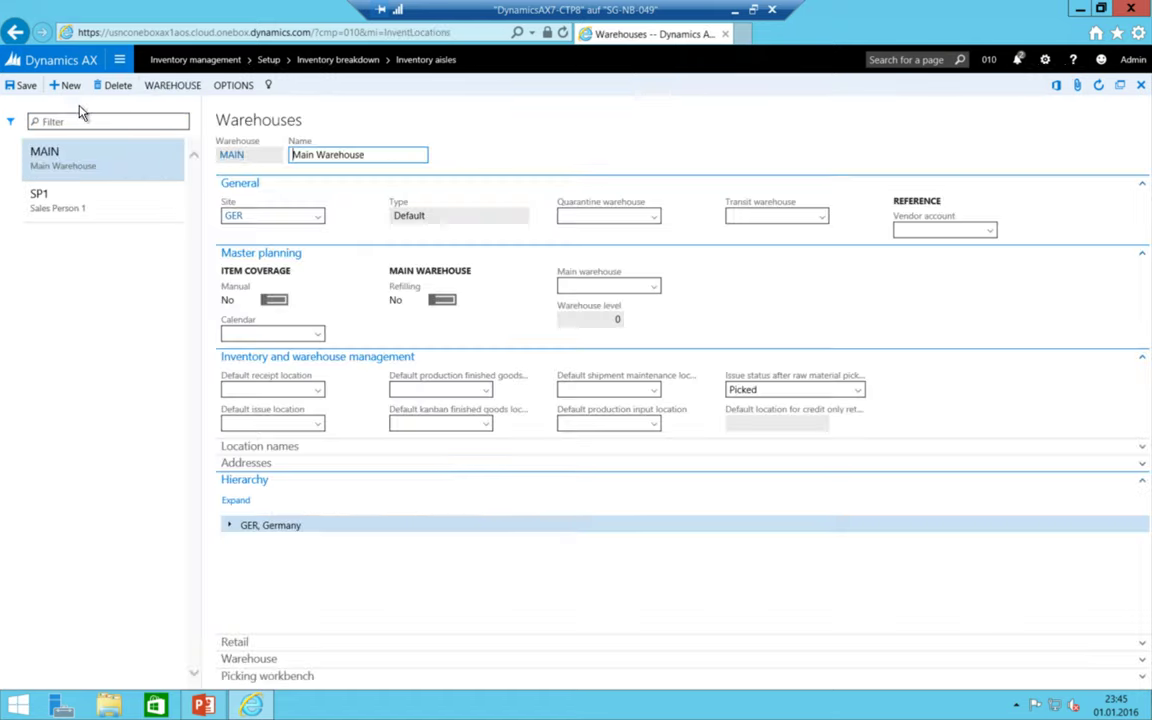
click(15, 32)
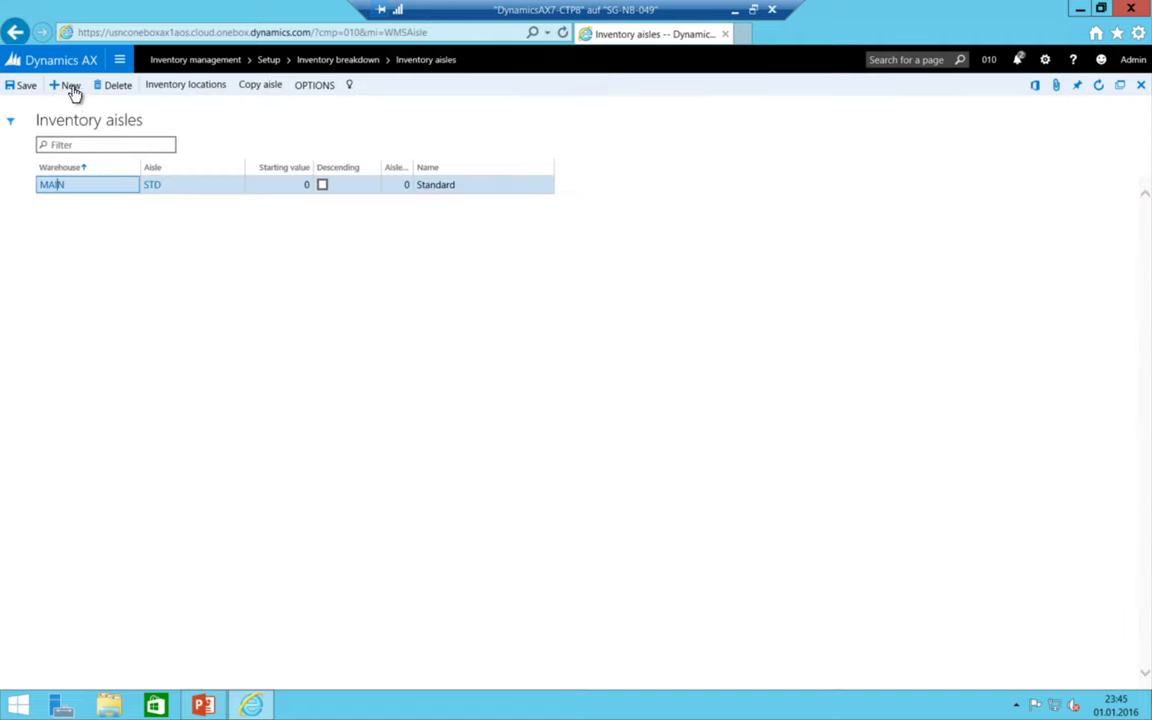
- Examine the name, aisle number, starting value and ID fields of aisle STD
click(421, 186)
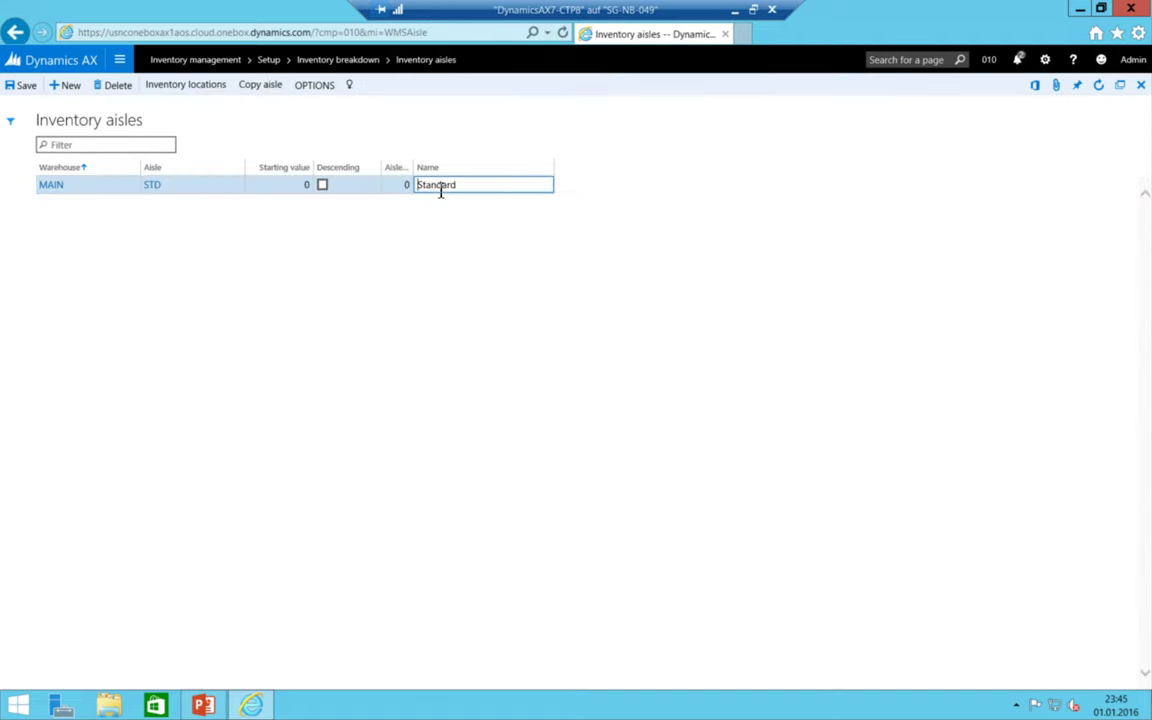
click(304, 87)
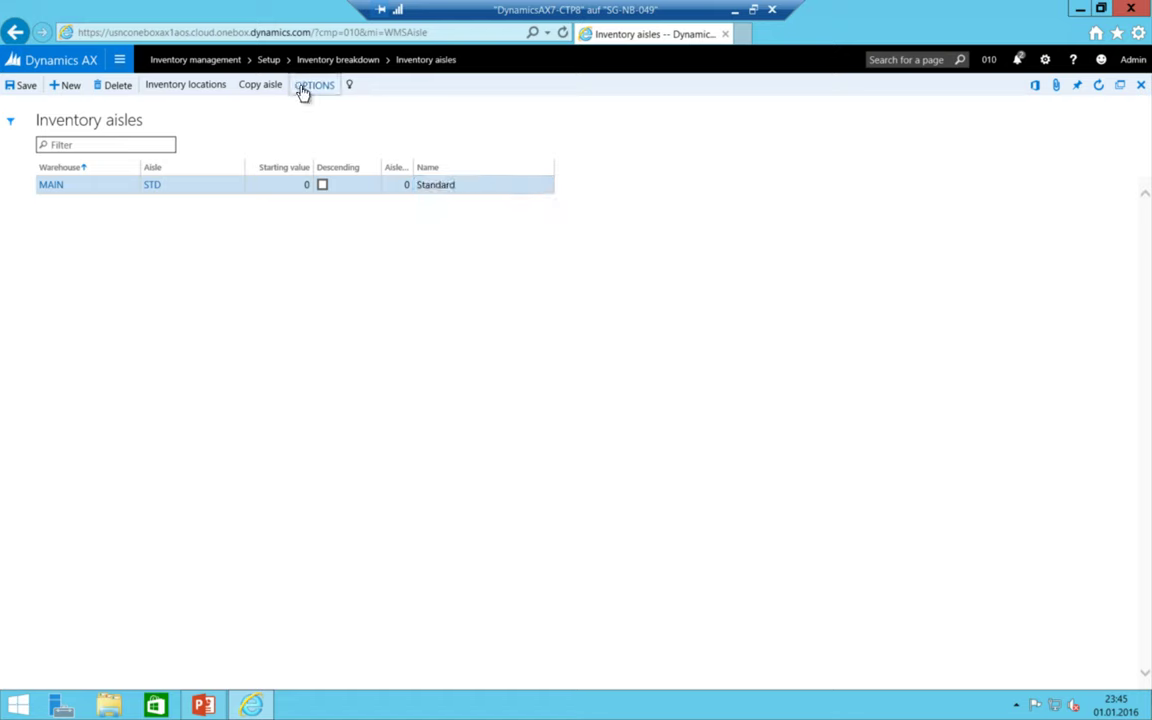
click(465, 185)
click(395, 185)
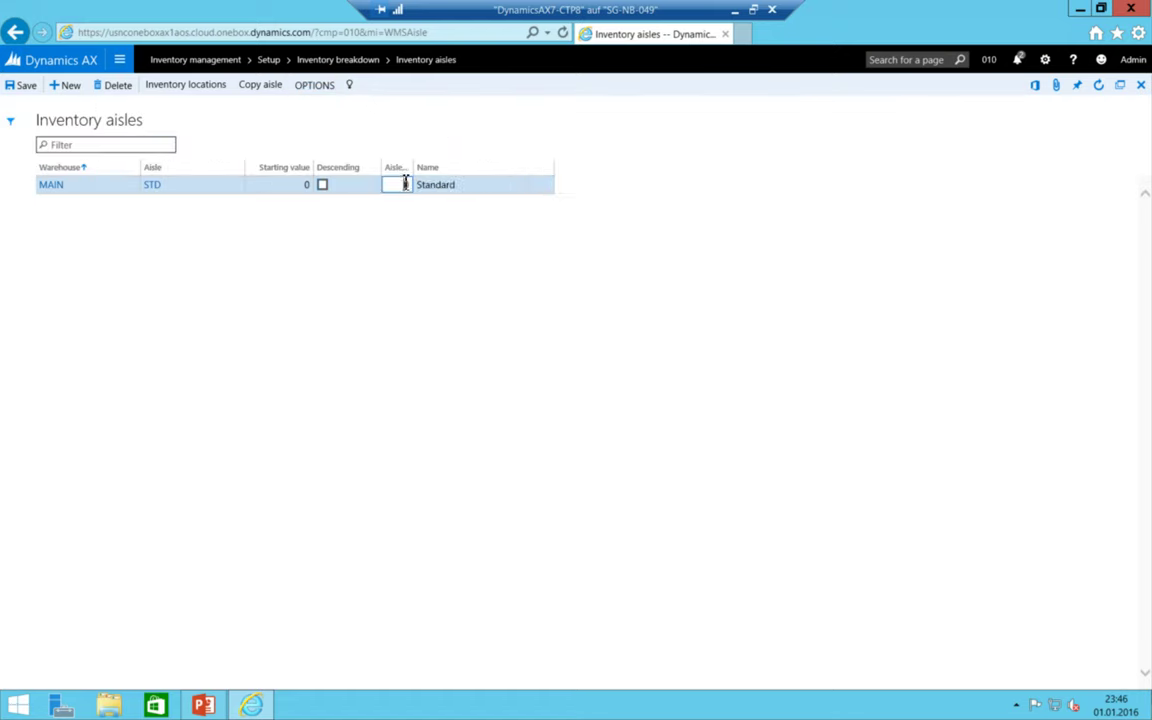
click(272, 186)
click(185, 190)
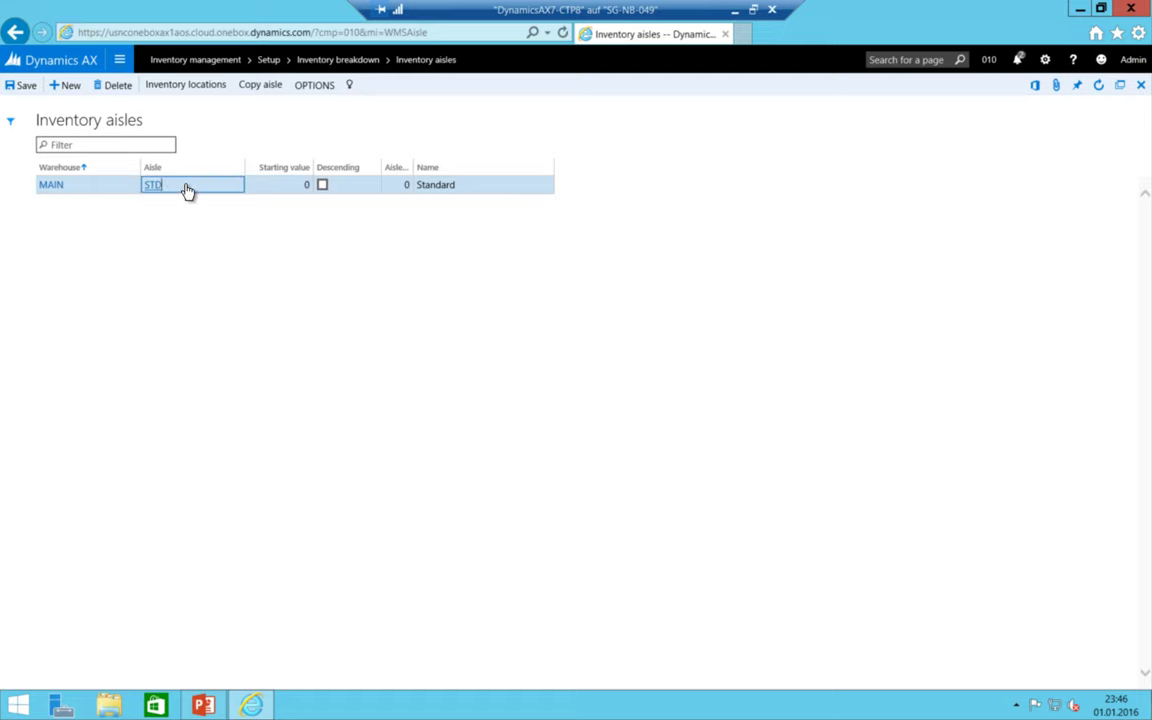
key(Tab)
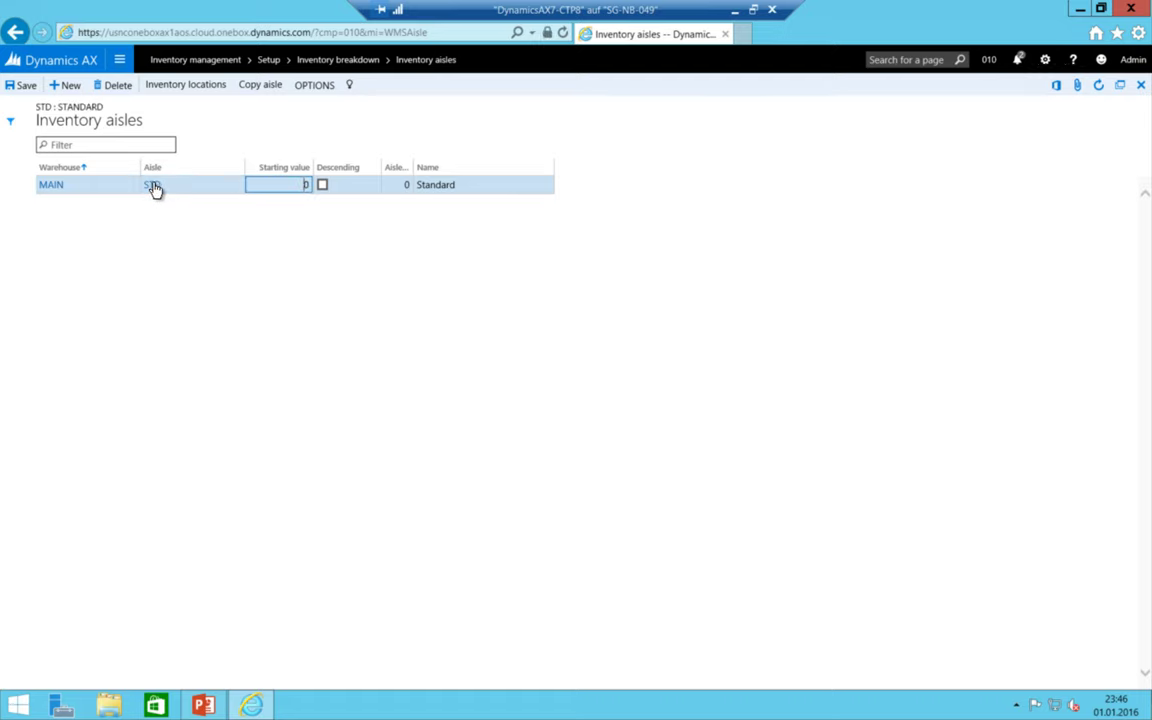
click(155, 188)
key(Tab)
- Open the inventory locations and add one new blank record, deleting the surplus duplicate
click(119, 59)
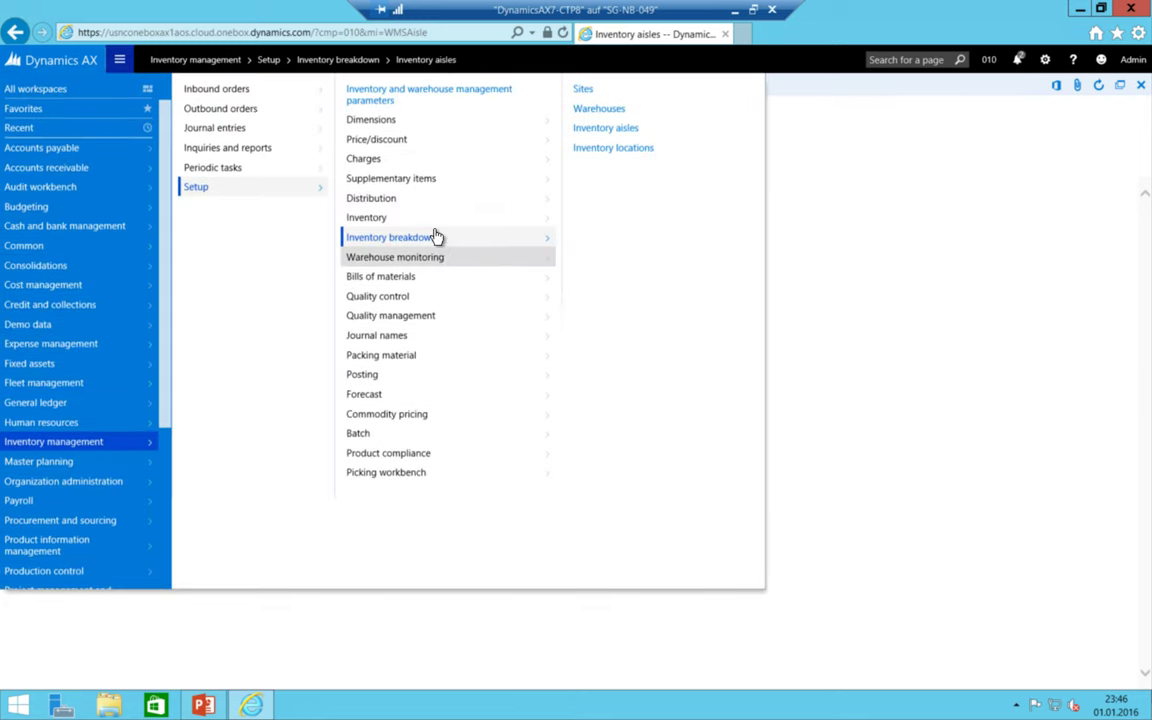
click(613, 150)
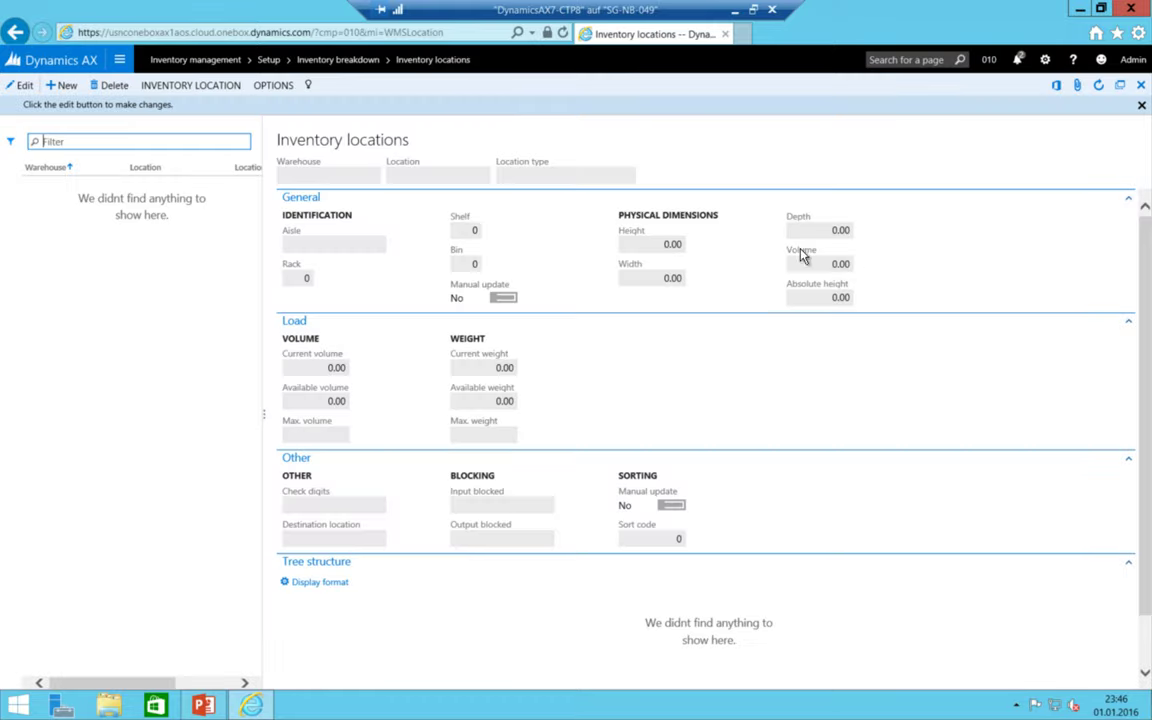
key(alt+n)
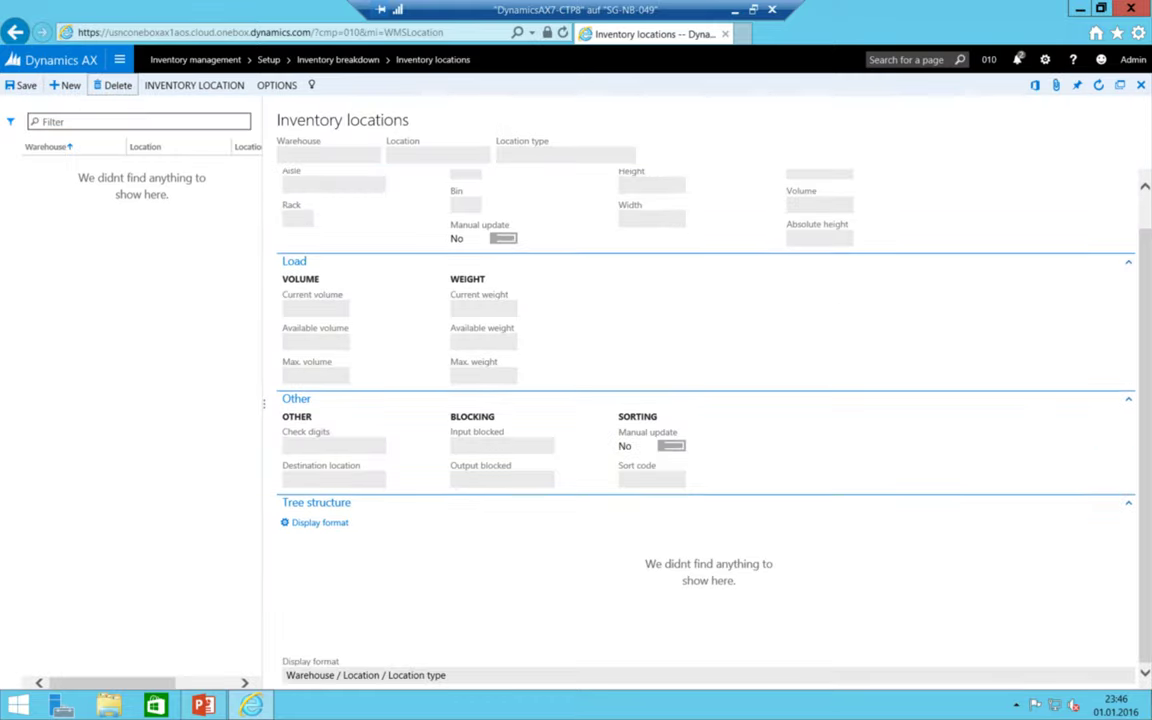
click(63, 85)
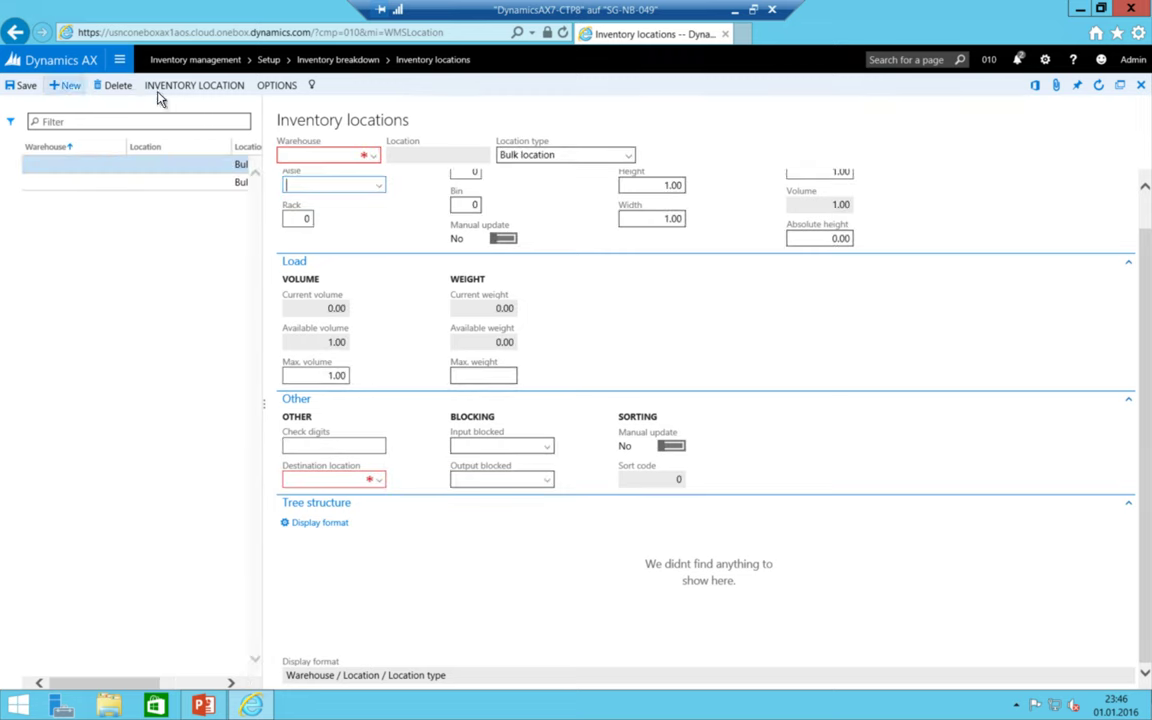
click(113, 86)
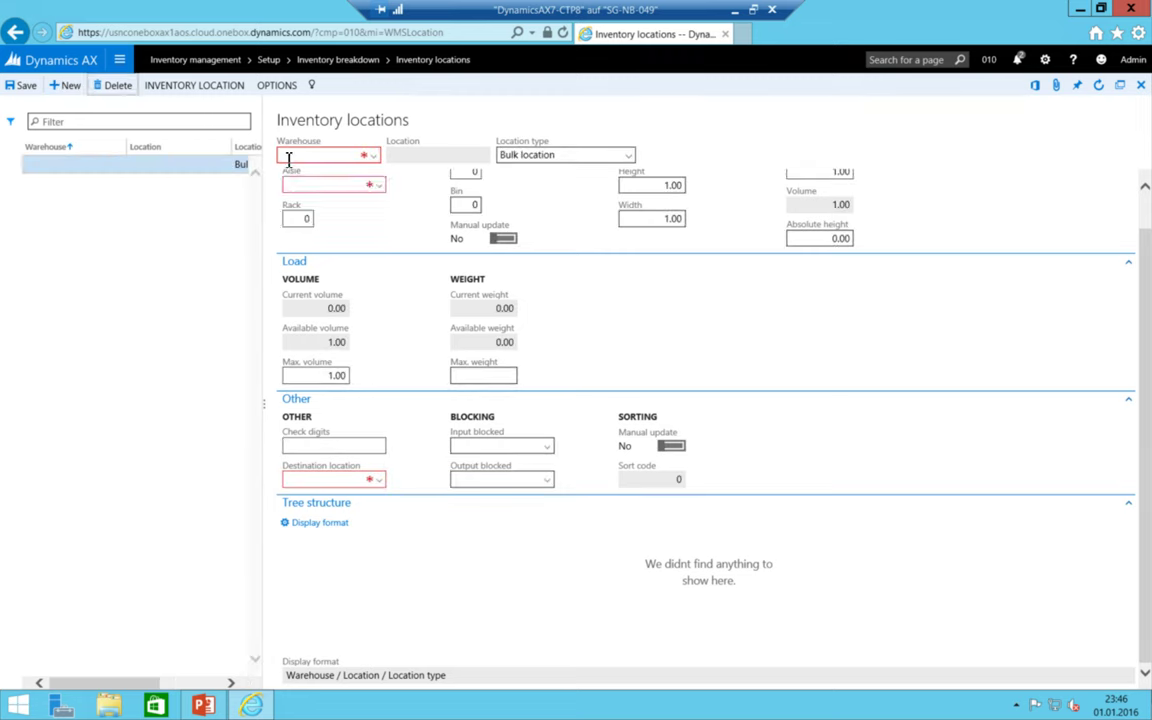
- Assign warehouse MAIN and aisle STD to the new inventory location and enable the manual update of its location name
click(315, 156)
click(372, 157)
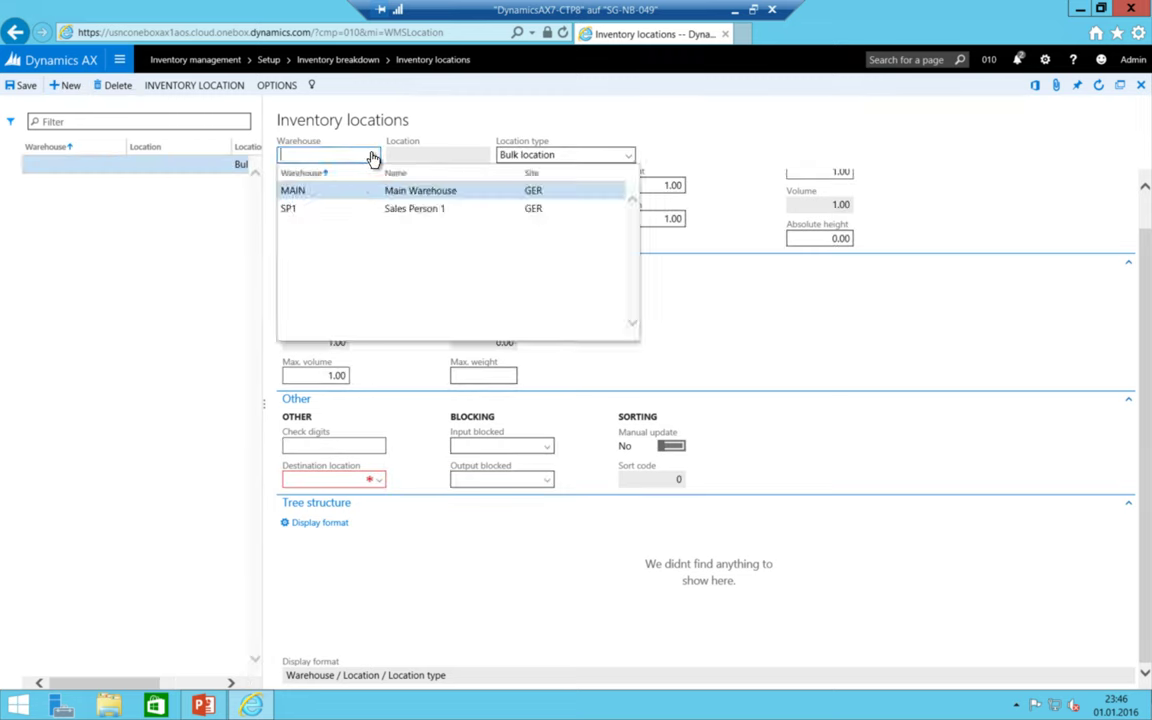
click(373, 158)
click(373, 158)
click(325, 191)
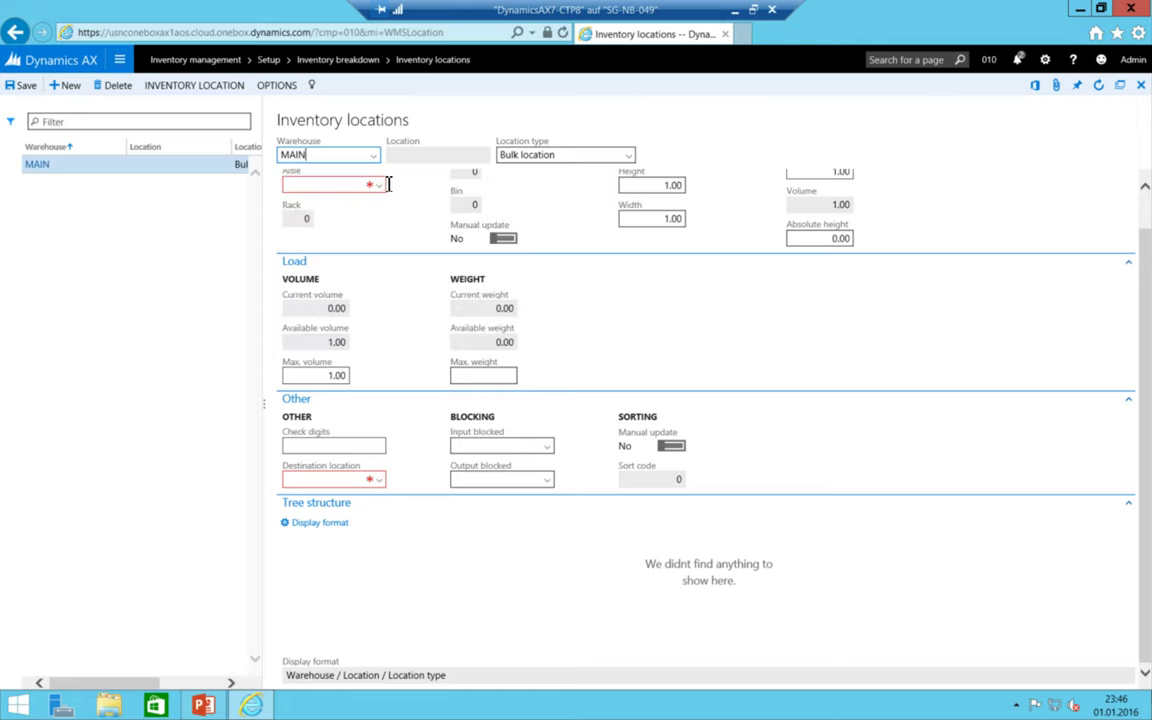
click(378, 190)
click(523, 226)
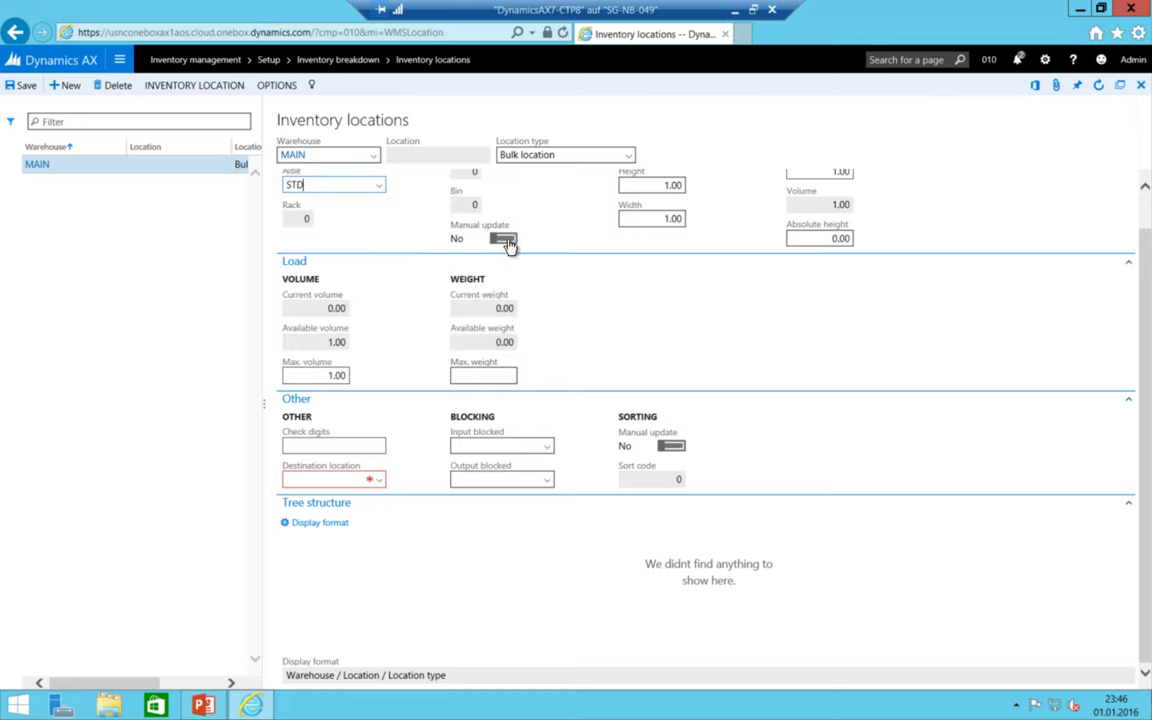
click(505, 241)
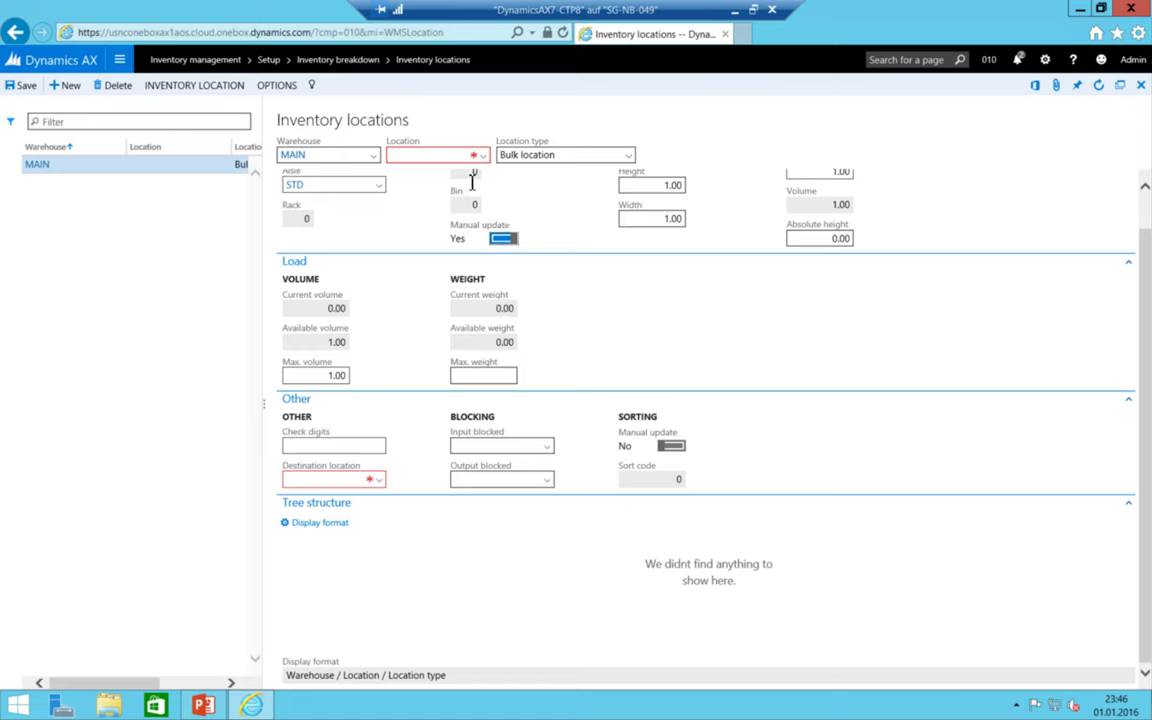
- Name the bulk location MAIN, set its destination location to MAIN and save the record
click(484, 156)
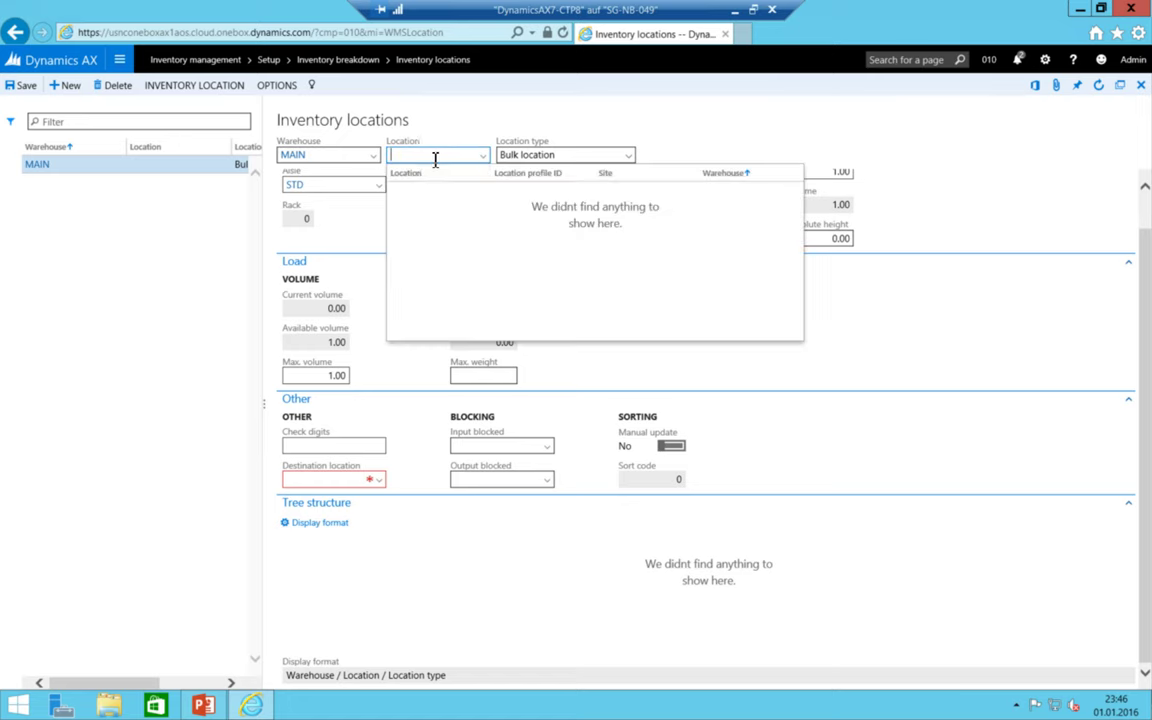
click(437, 158)
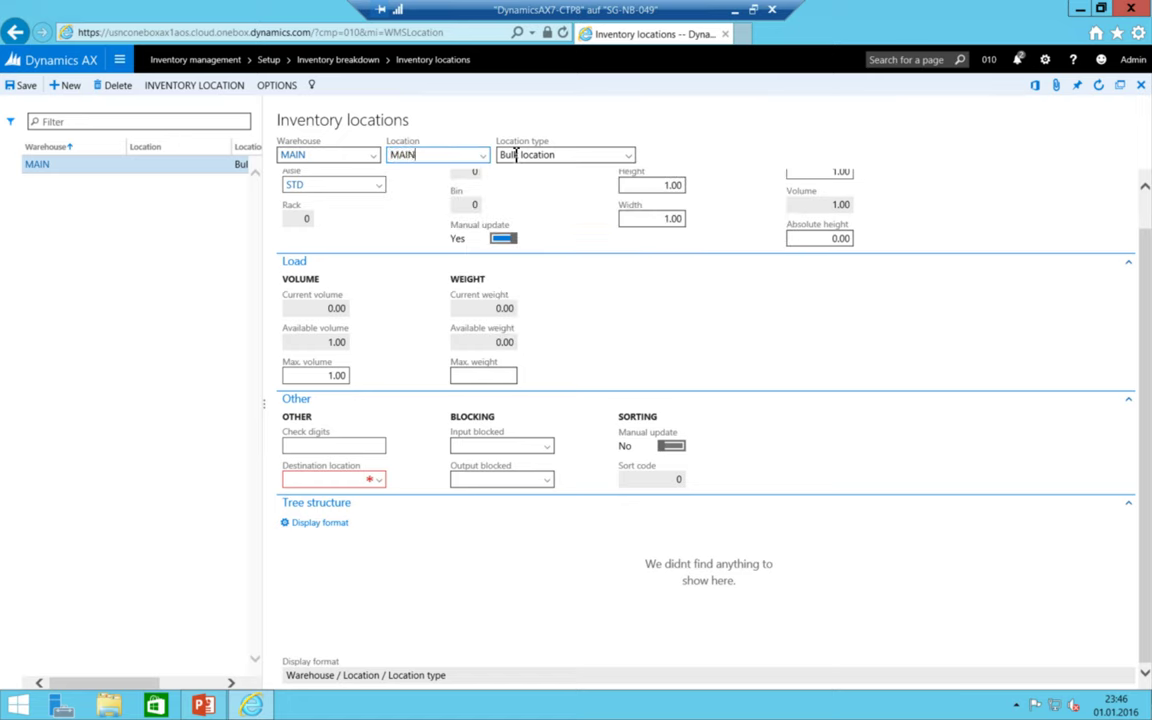
click(515, 154)
click(332, 445)
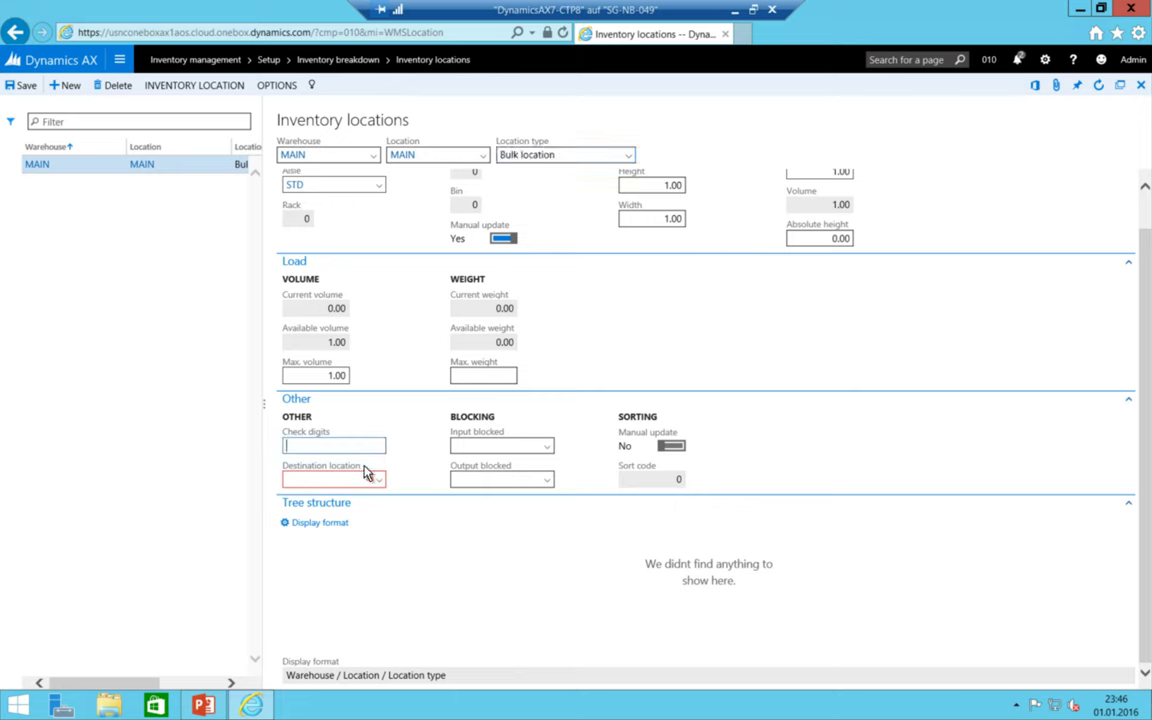
click(365, 479)
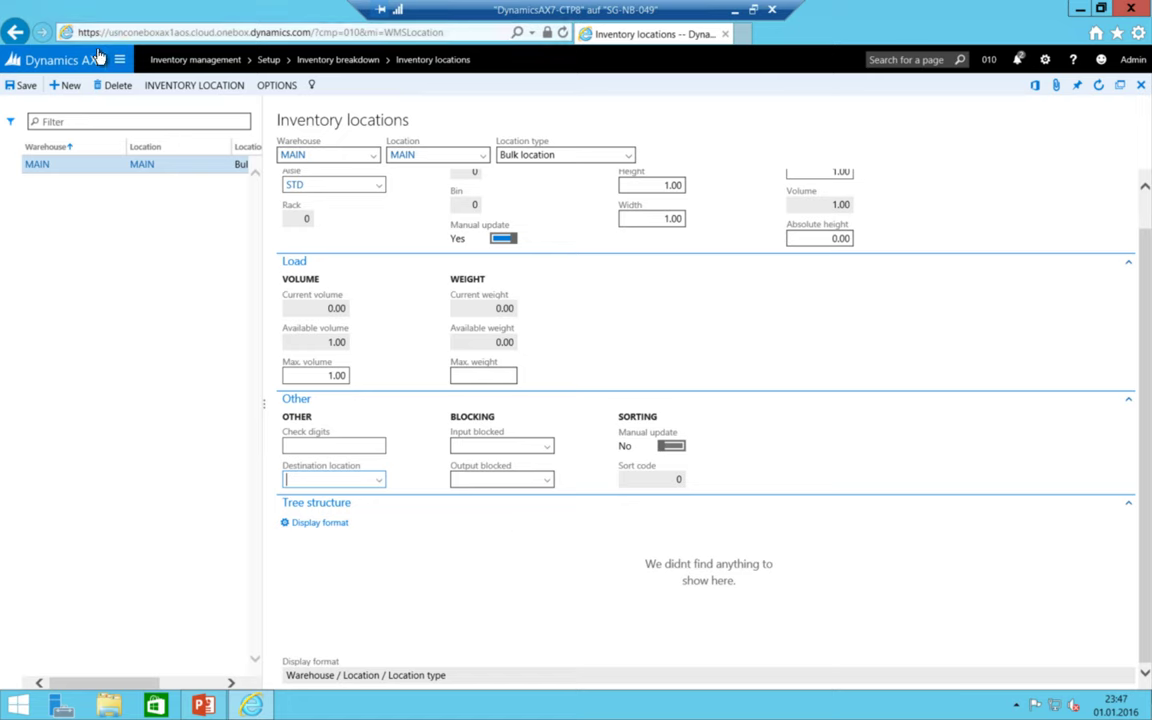
click(12, 88)
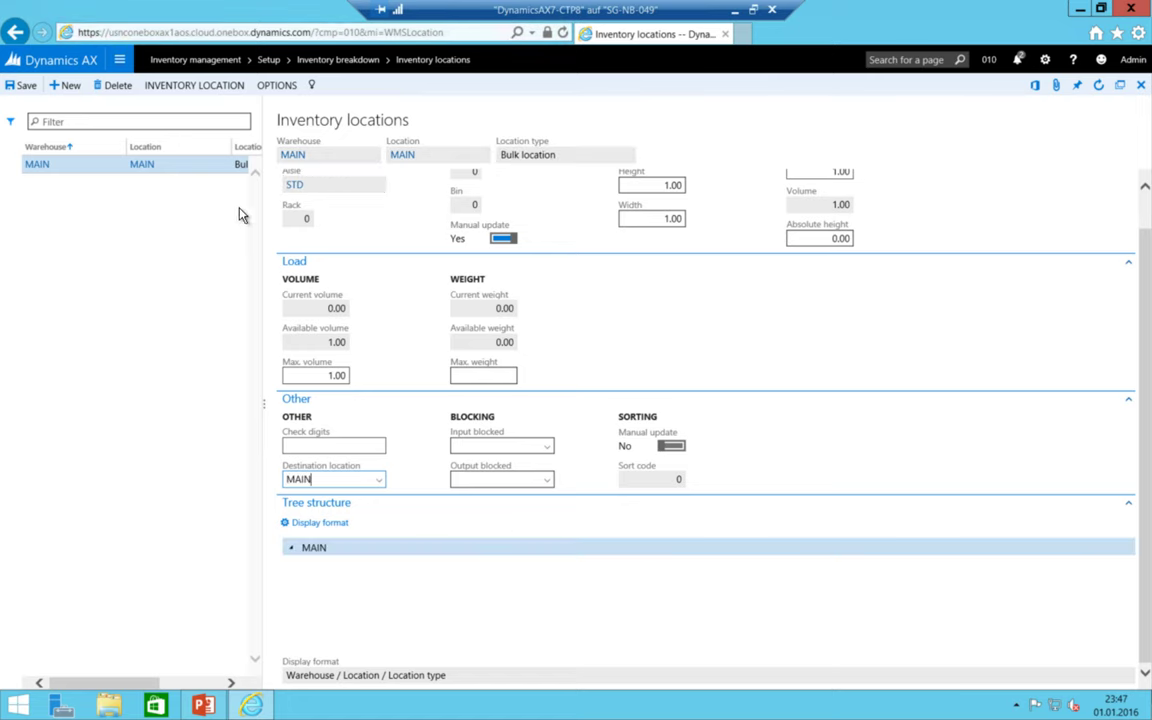
- Add another inventory location for warehouse MAIN with aisle STD and manual update enabled in its identification
click(68, 85)
click(338, 156)
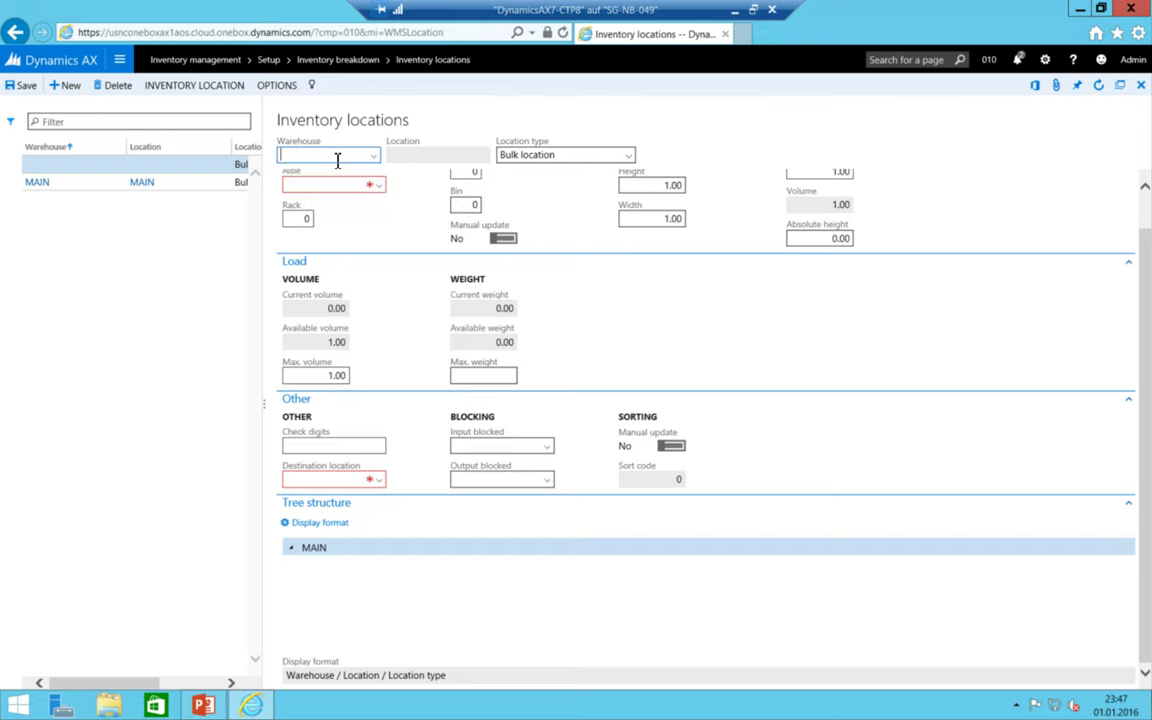
text(MAIN)
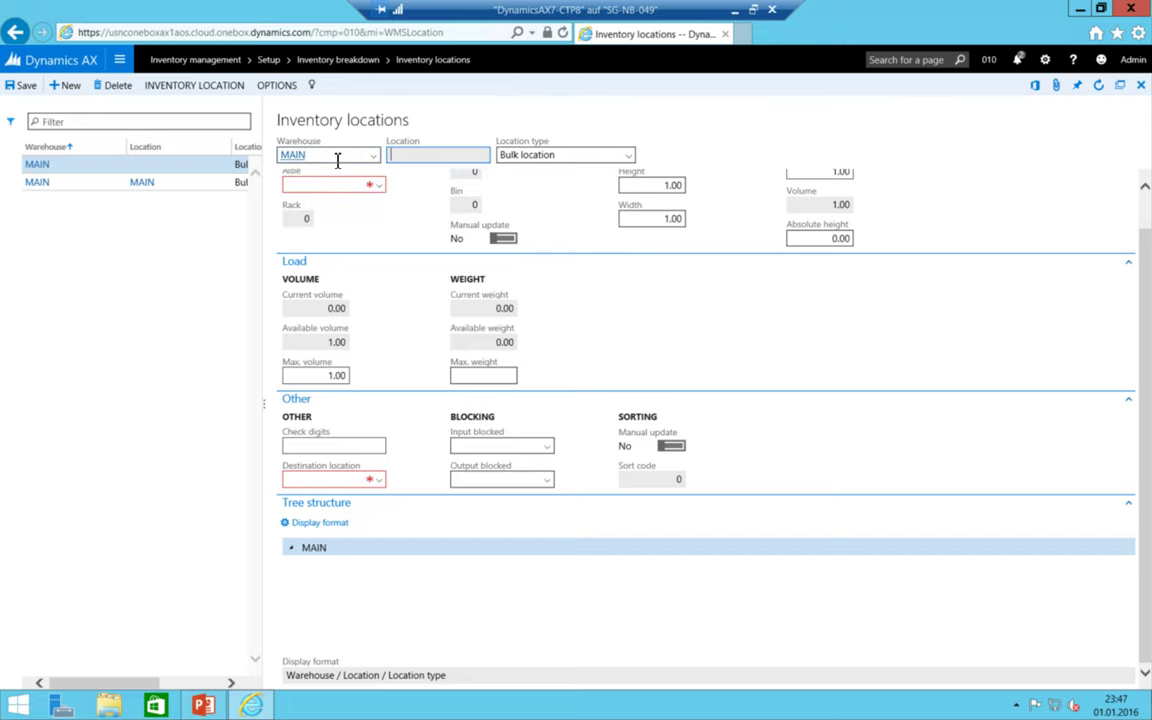
key(Tab)
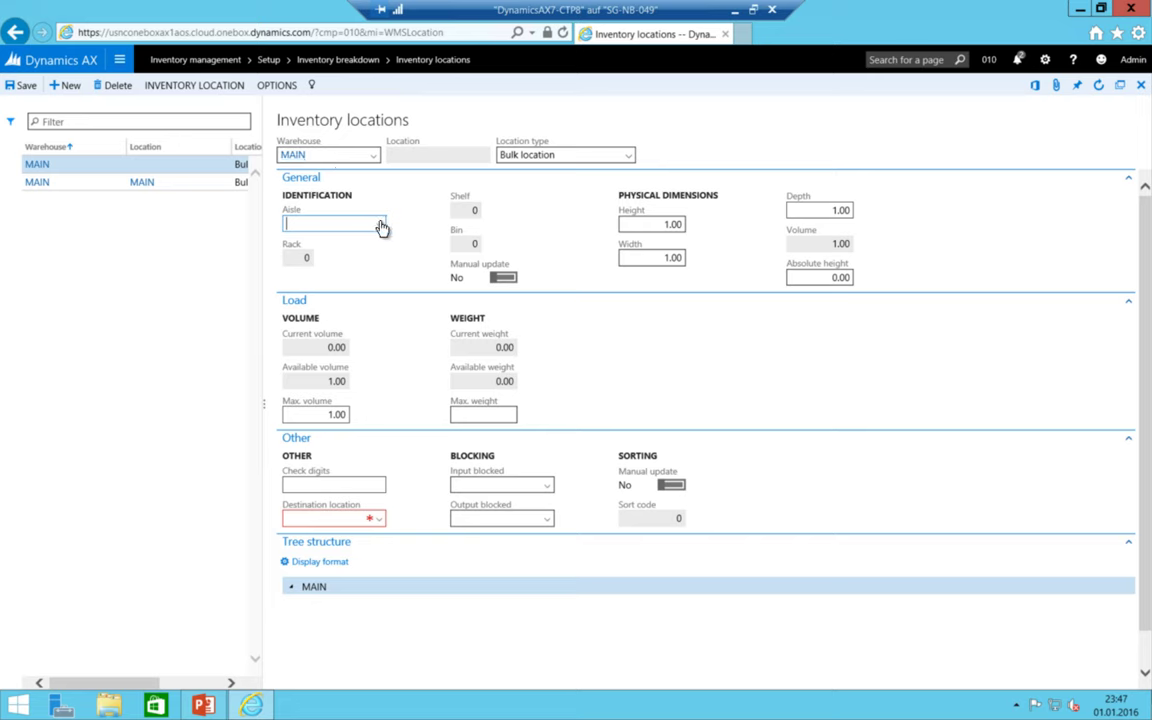
click(326, 222)
click(344, 260)
click(503, 278)
- Name the second MAIN warehouse location SHELF1, set its destination location to SHELF1 and save it
click(427, 154)
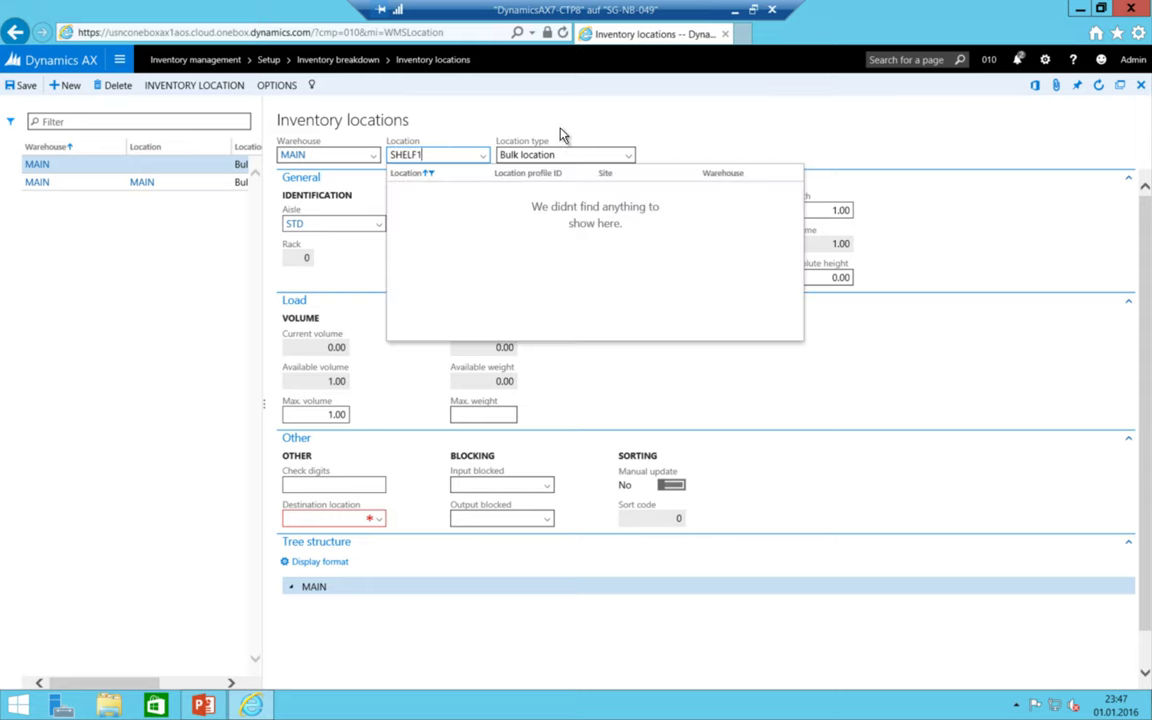
key(Tab)
key(Tab)
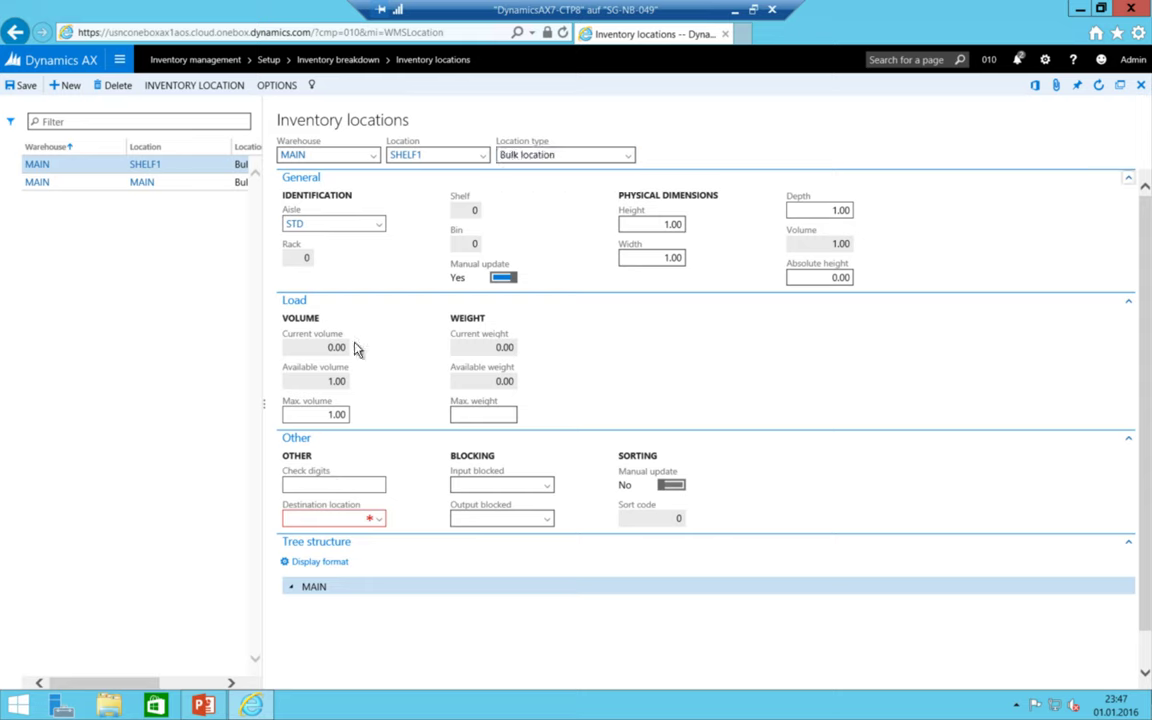
click(18, 85)
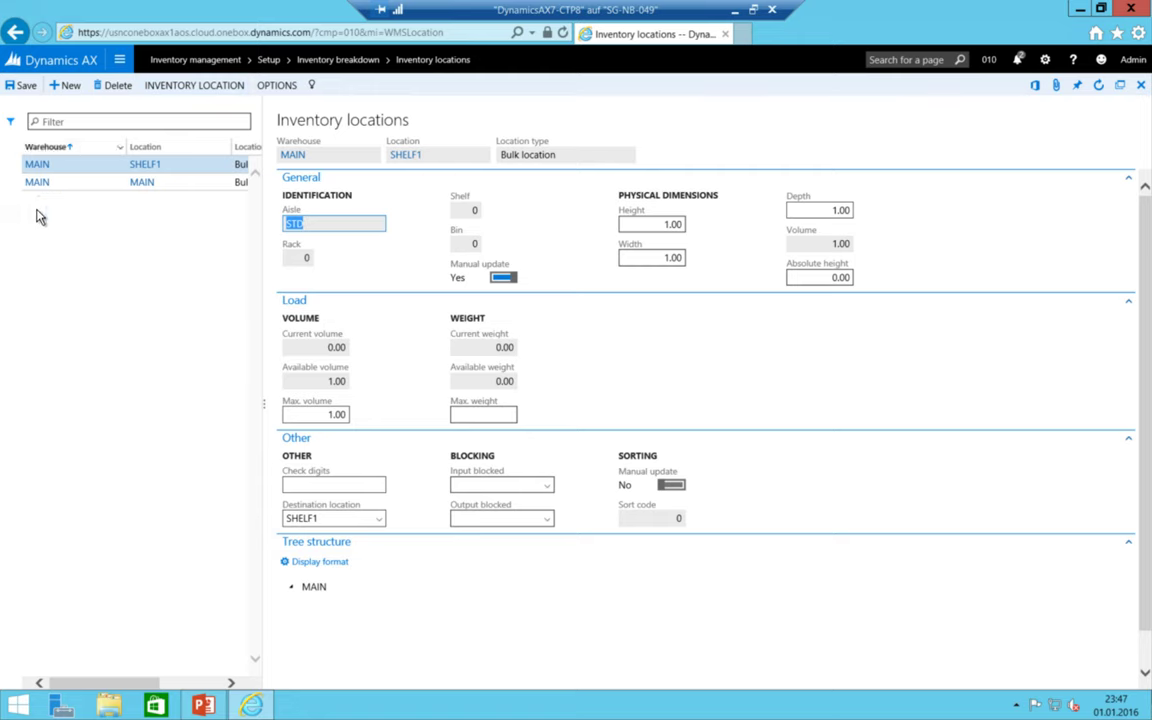
- Add an inventory aisle STD for warehouse SP1 with the name Standard
click(119, 59)
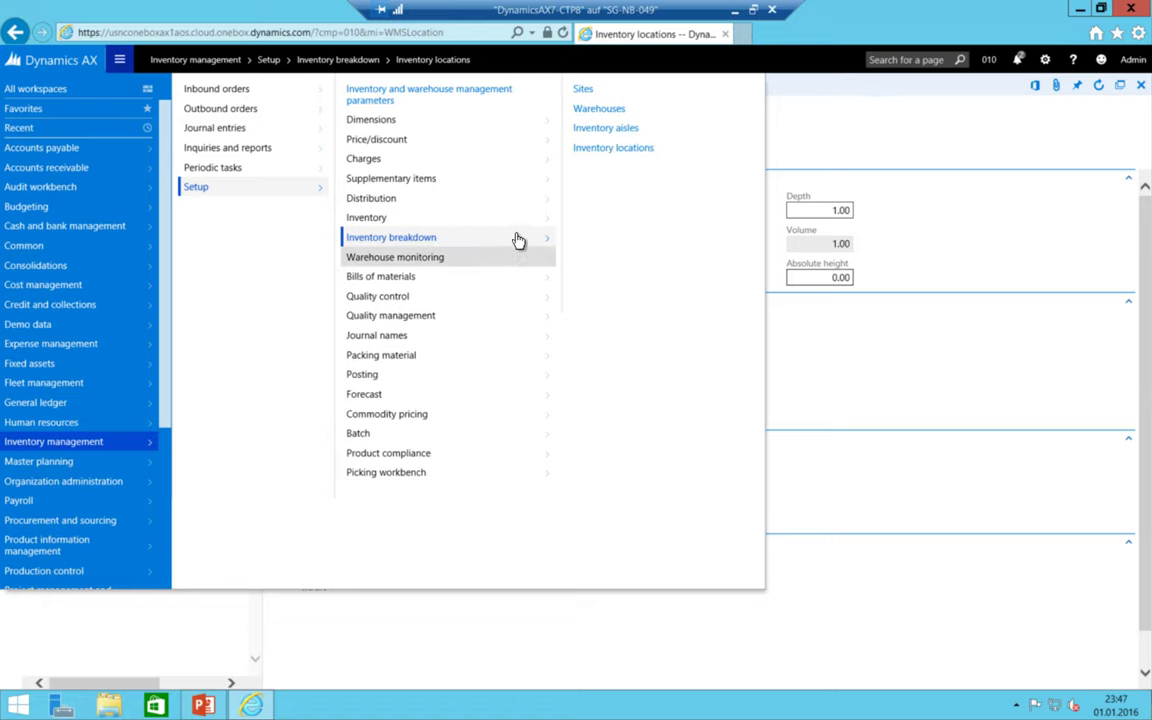
click(600, 128)
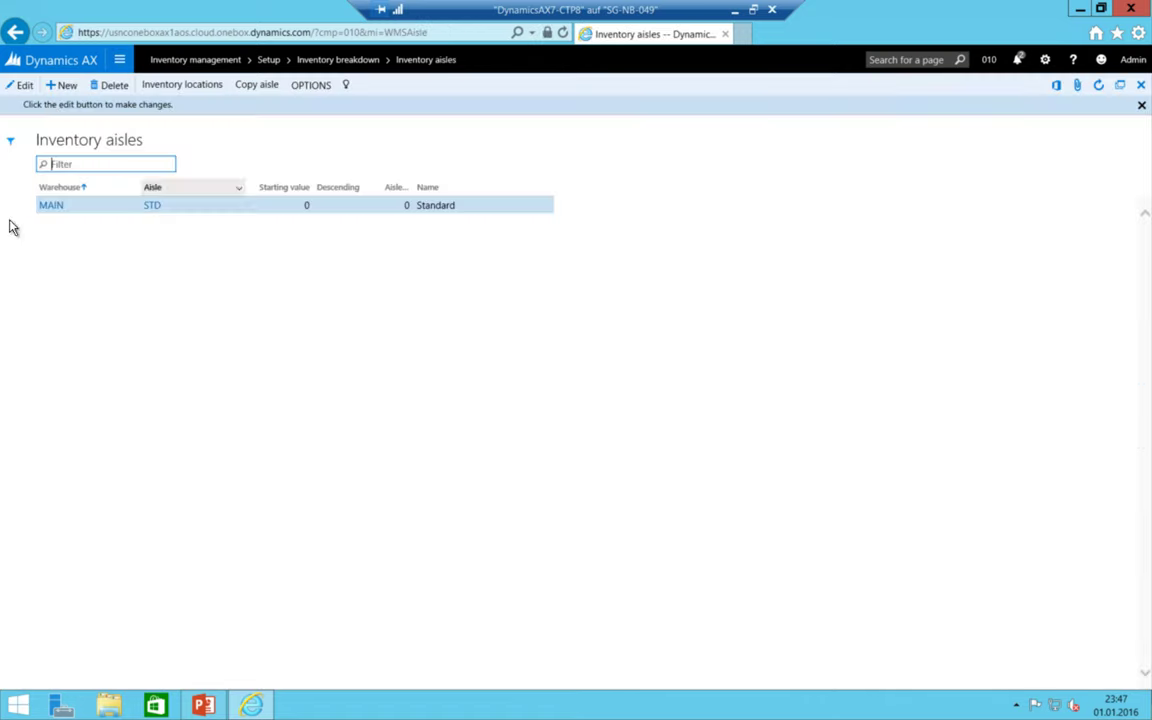
click(64, 85)
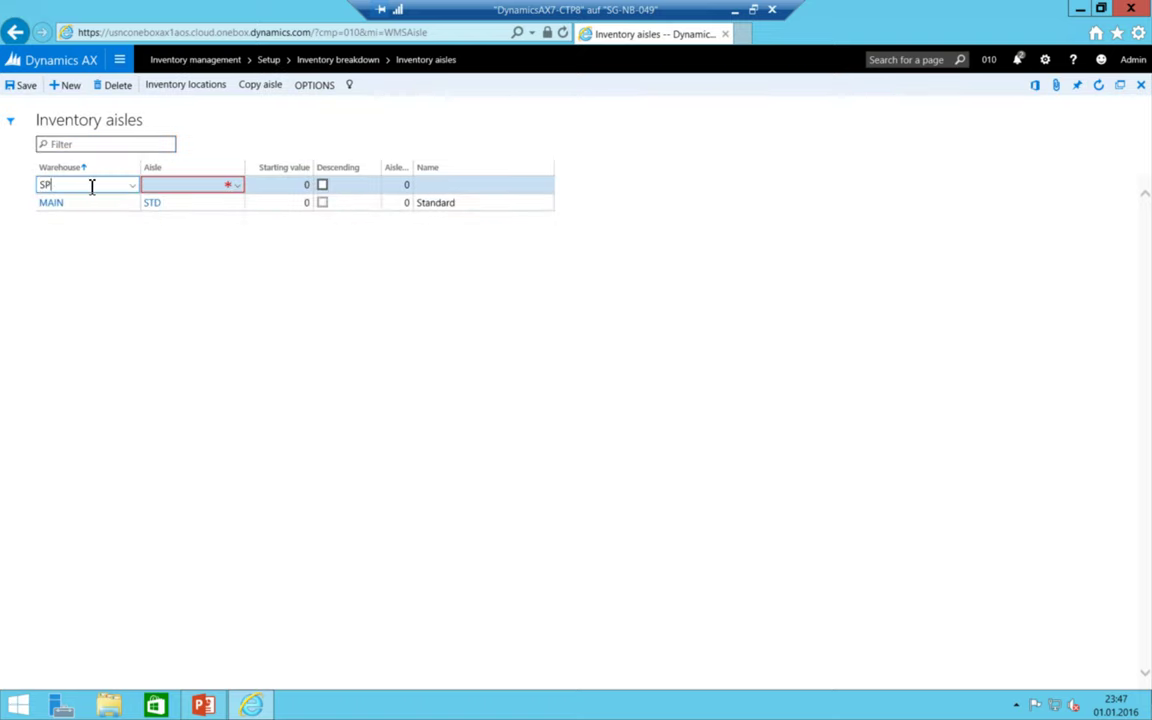
key(Tab)
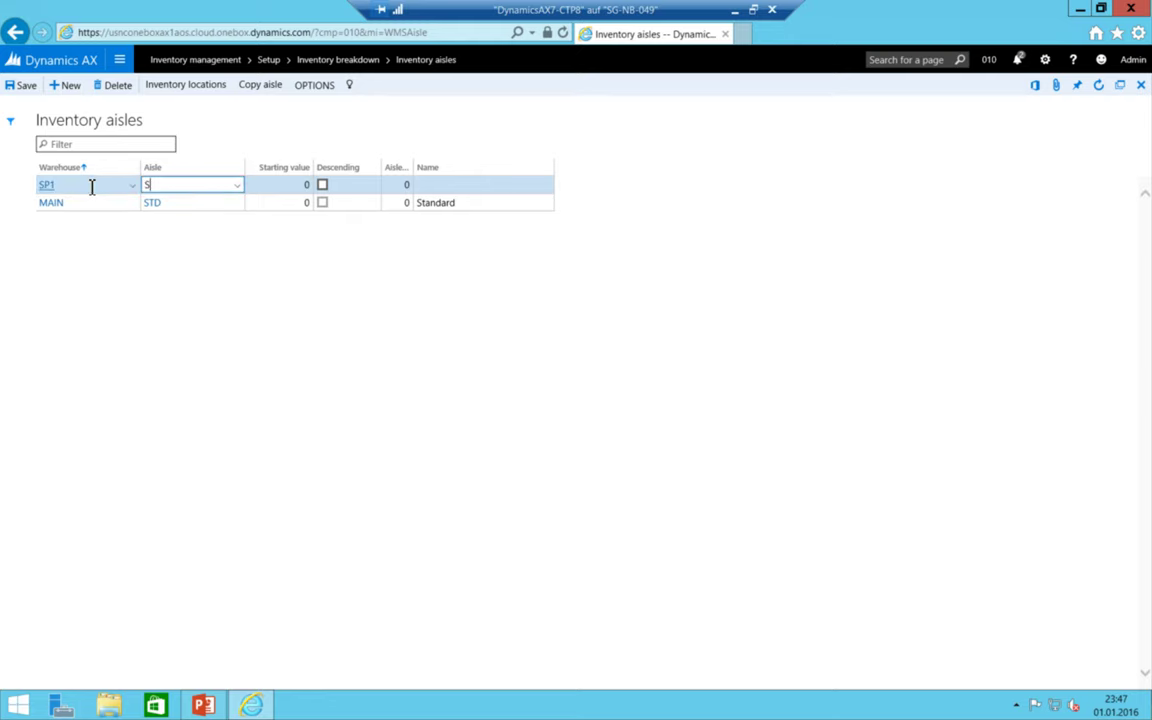
key(Tab)
key(Tab)
key(Tab)
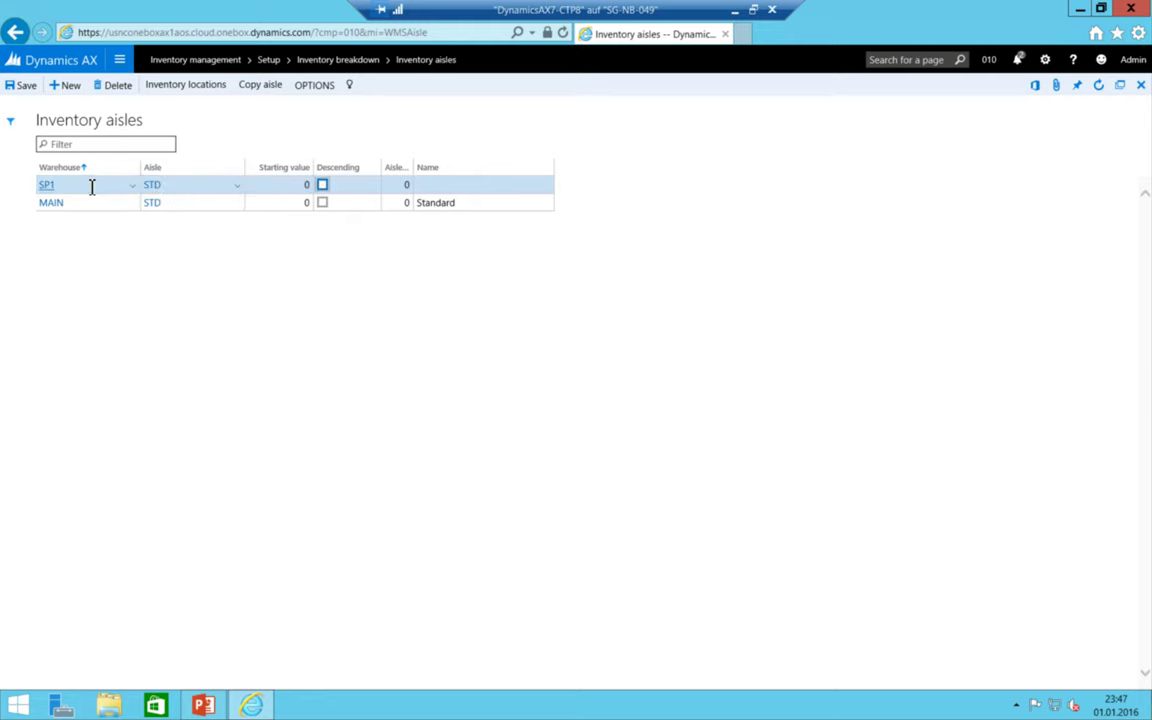
key(Tab)
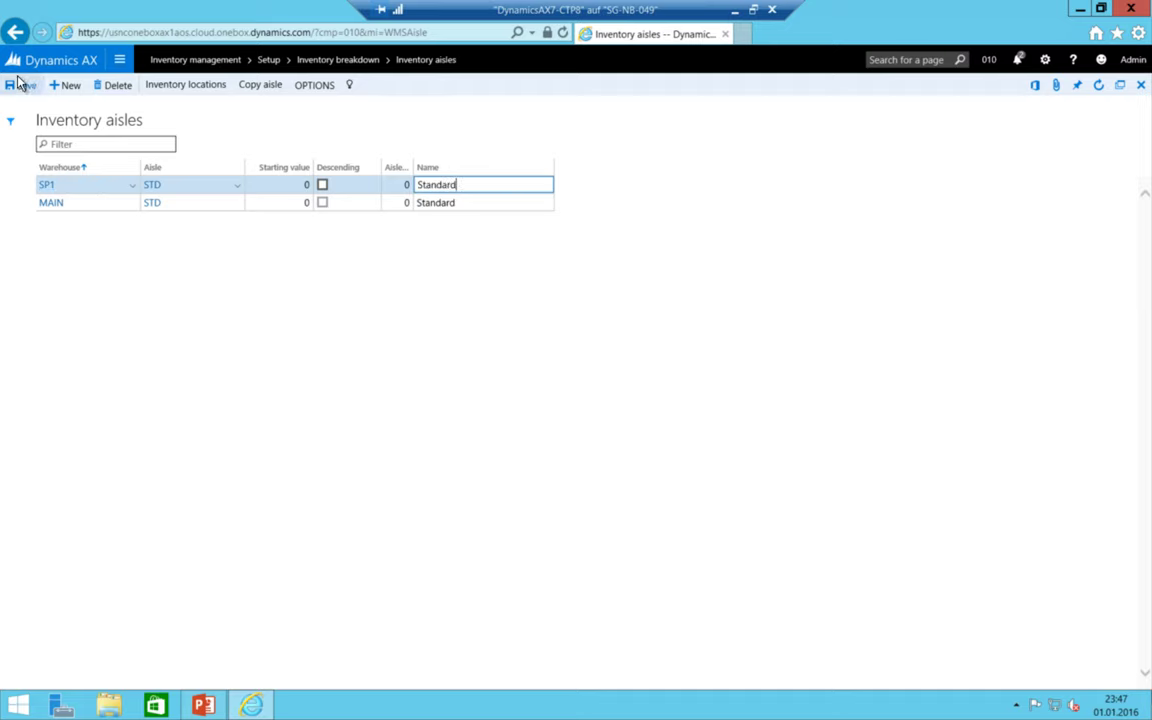
- Add an inventory location for warehouse SP1 with aisle STD and manual update enabled in its identification
click(119, 62)
click(617, 150)
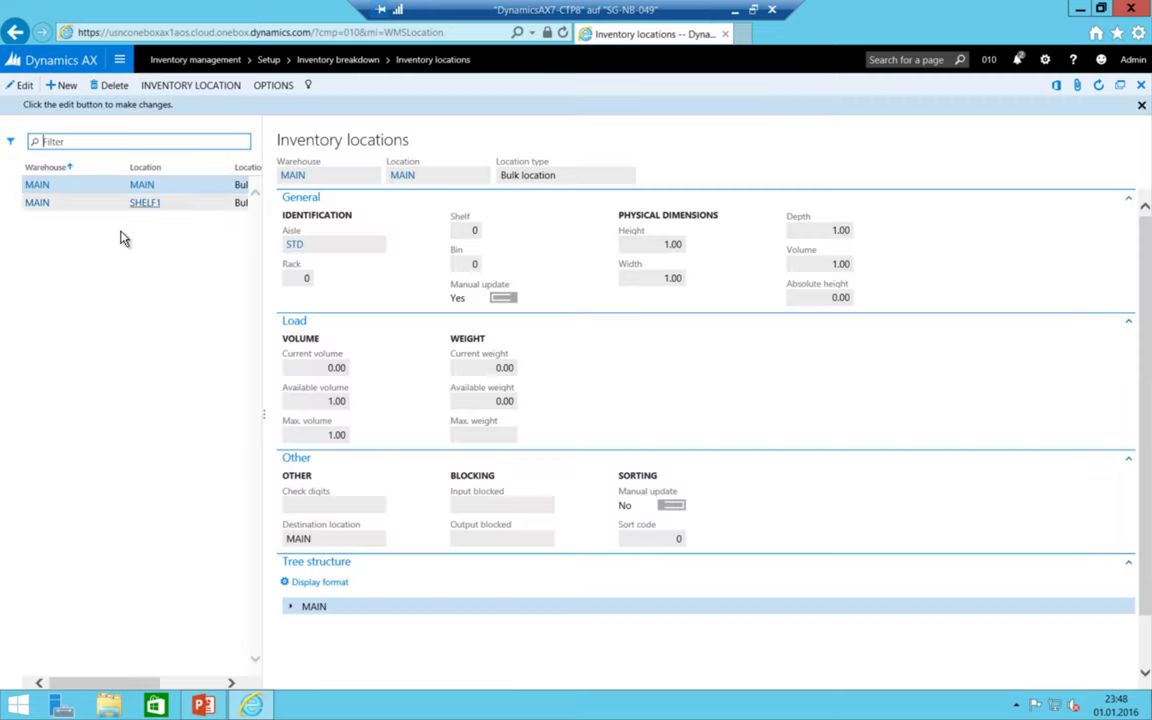
click(58, 85)
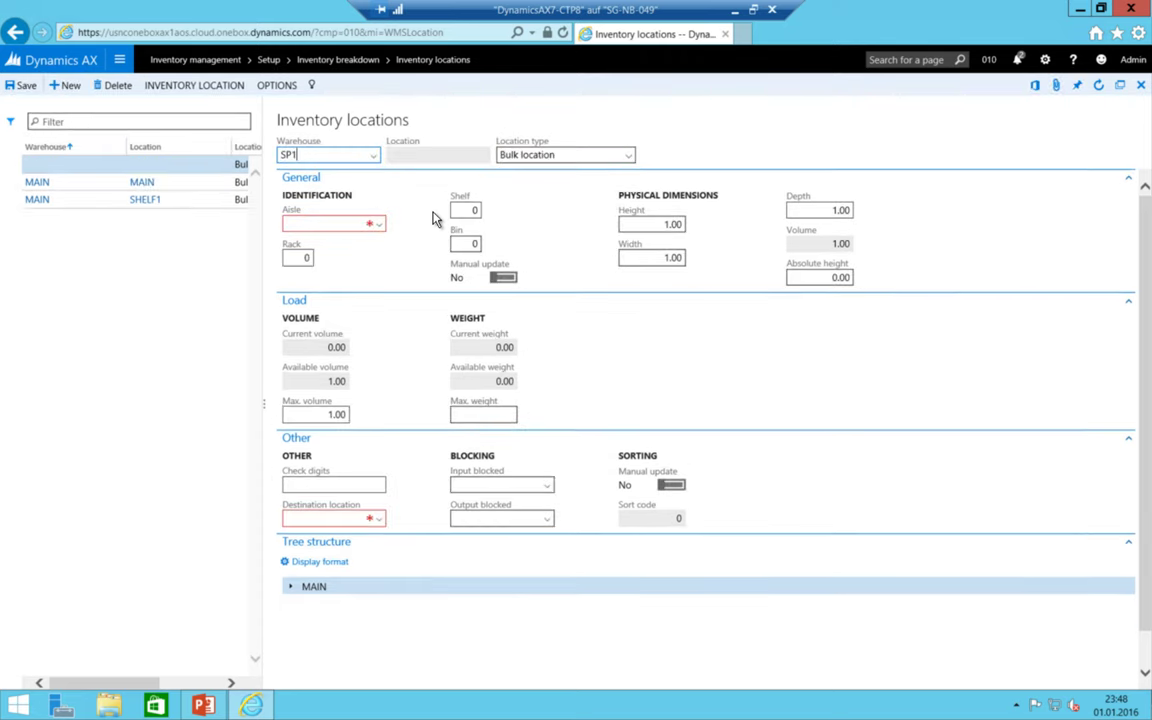
key(Tab)
click(377, 224)
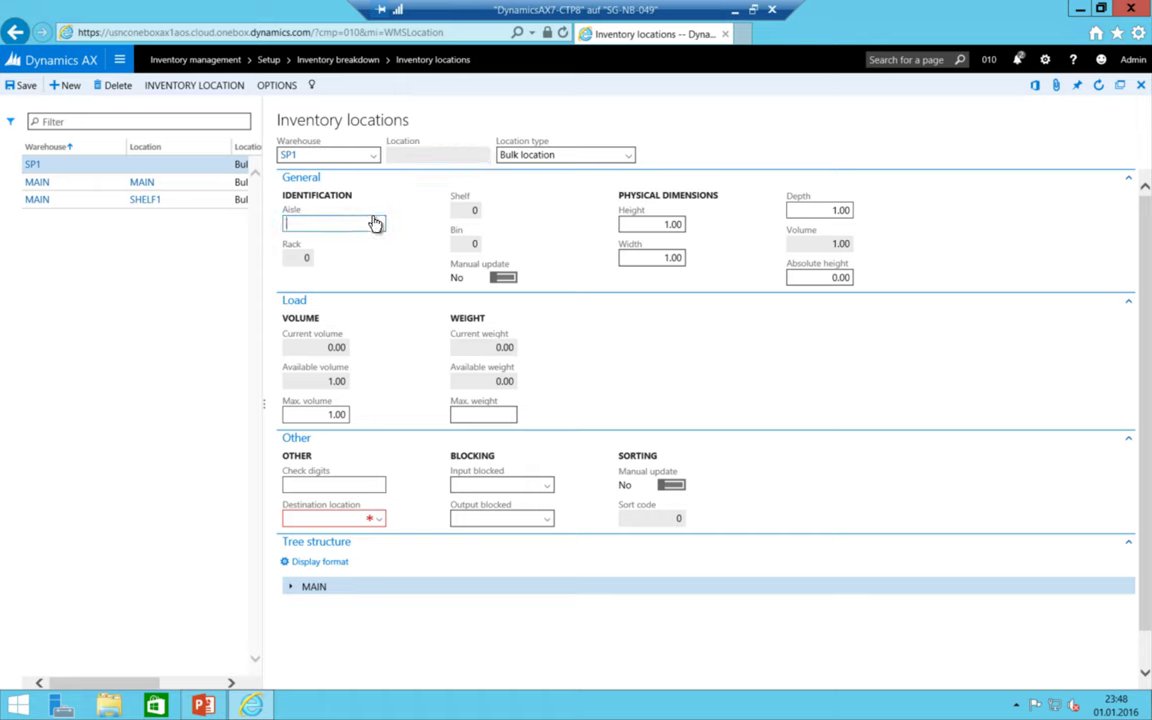
click(358, 262)
click(502, 277)
- Name the new location SP1, save it with SP1 as destination location and check the location tree structure
click(483, 157)
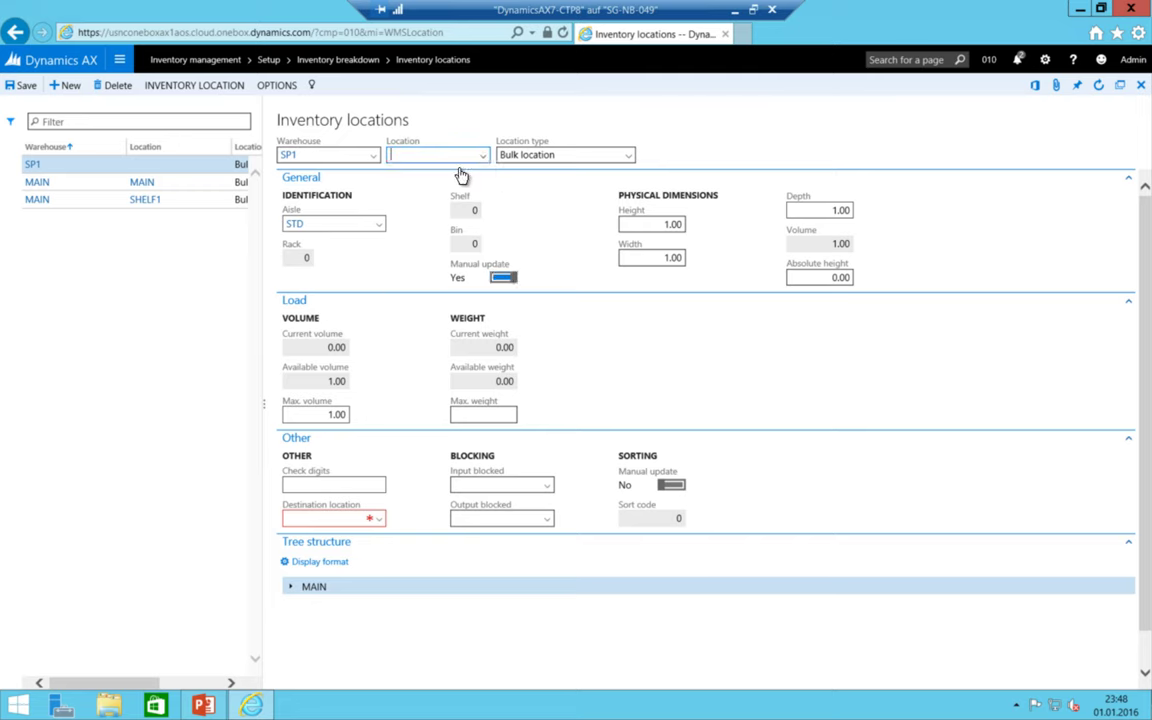
click(441, 155)
key(Tab)
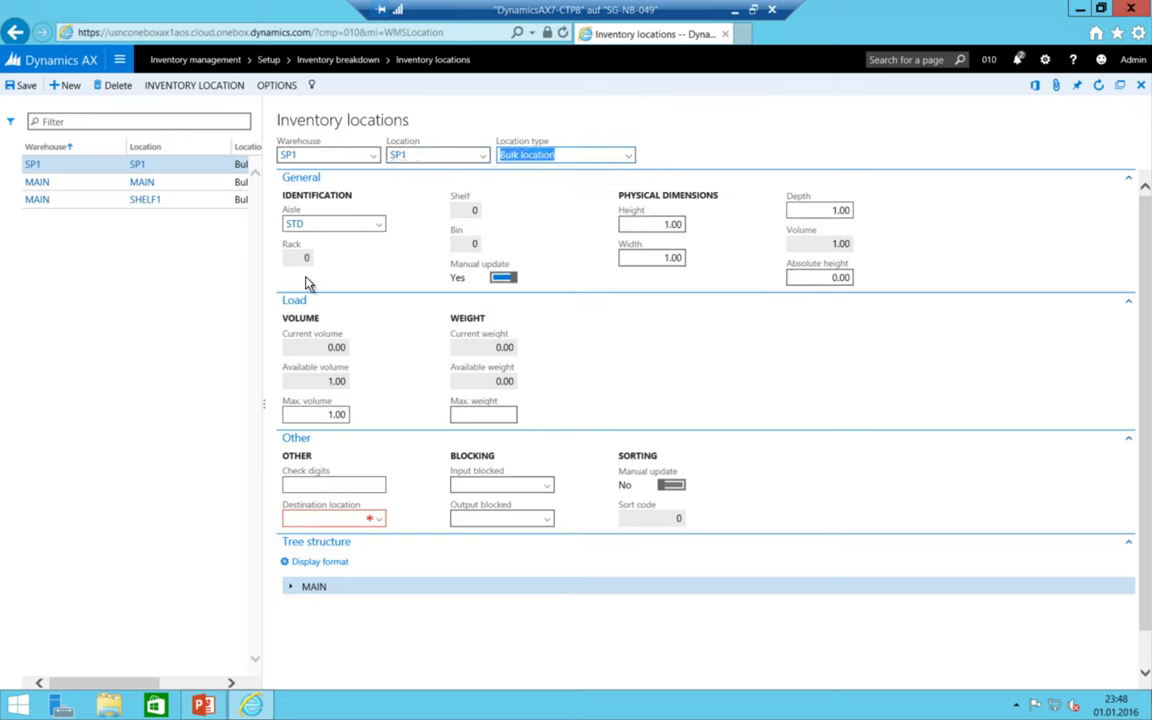
click(328, 414)
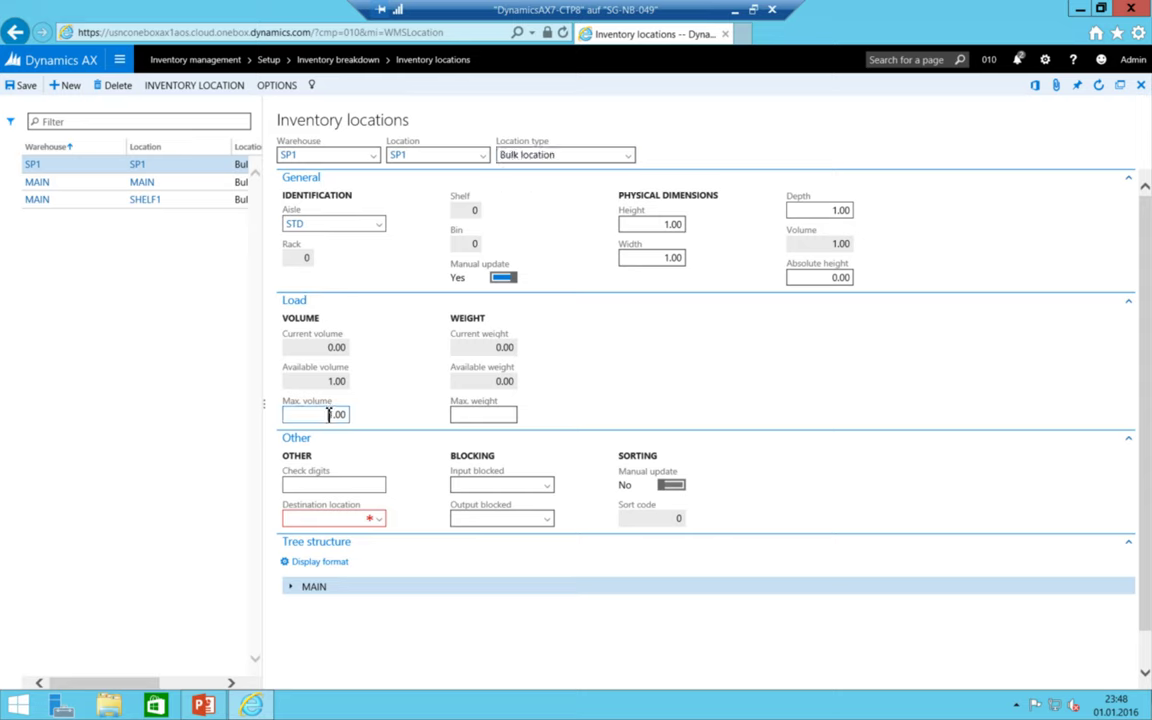
click(22, 85)
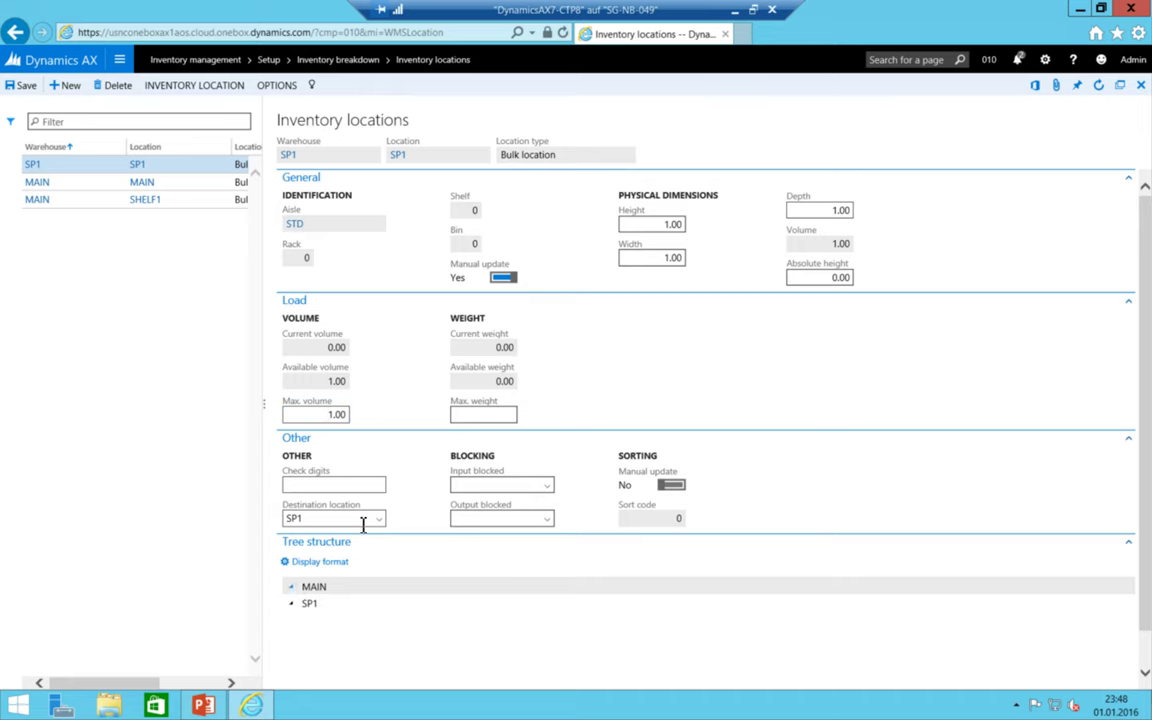
click(301, 586)
click(291, 548)
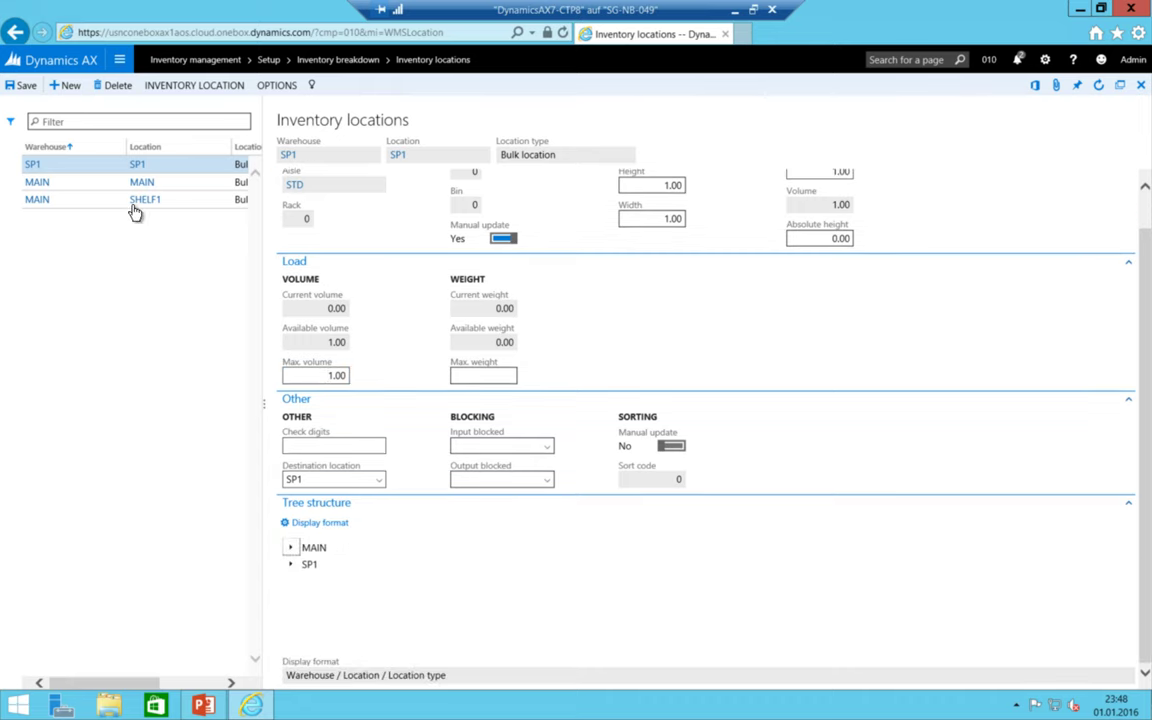
- Open the warehouses for editing and set the MAIN warehouse's default receipt and default issue locations to MAIN
click(121, 62)
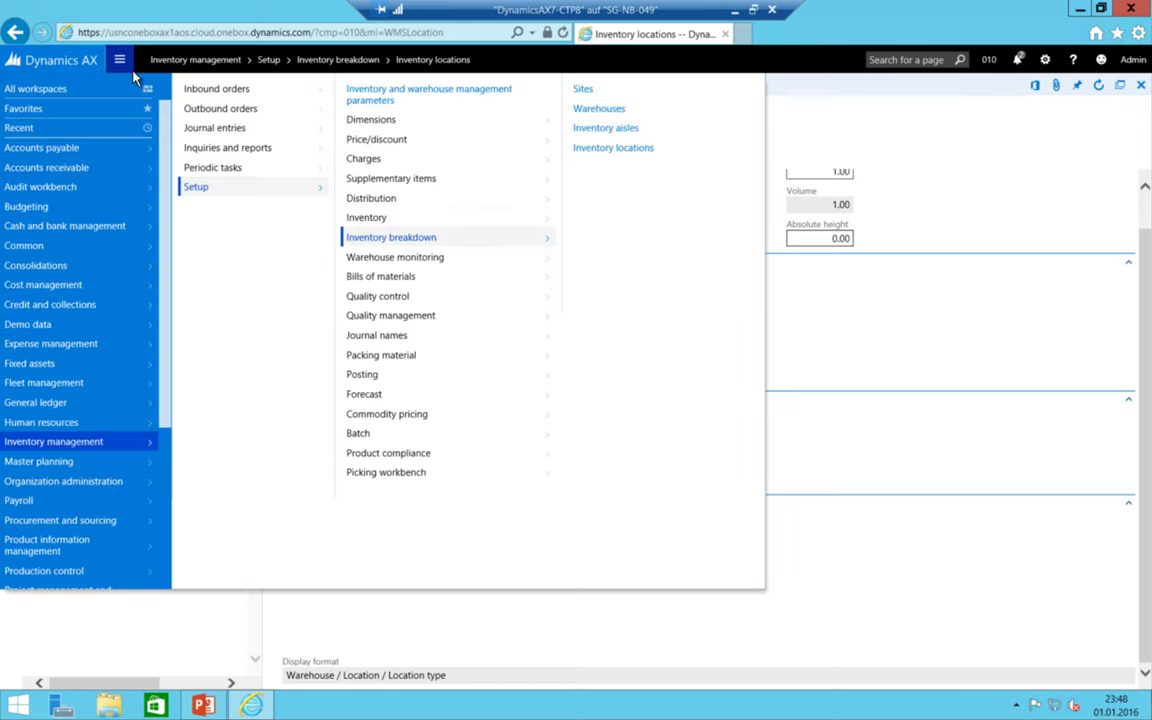
click(601, 112)
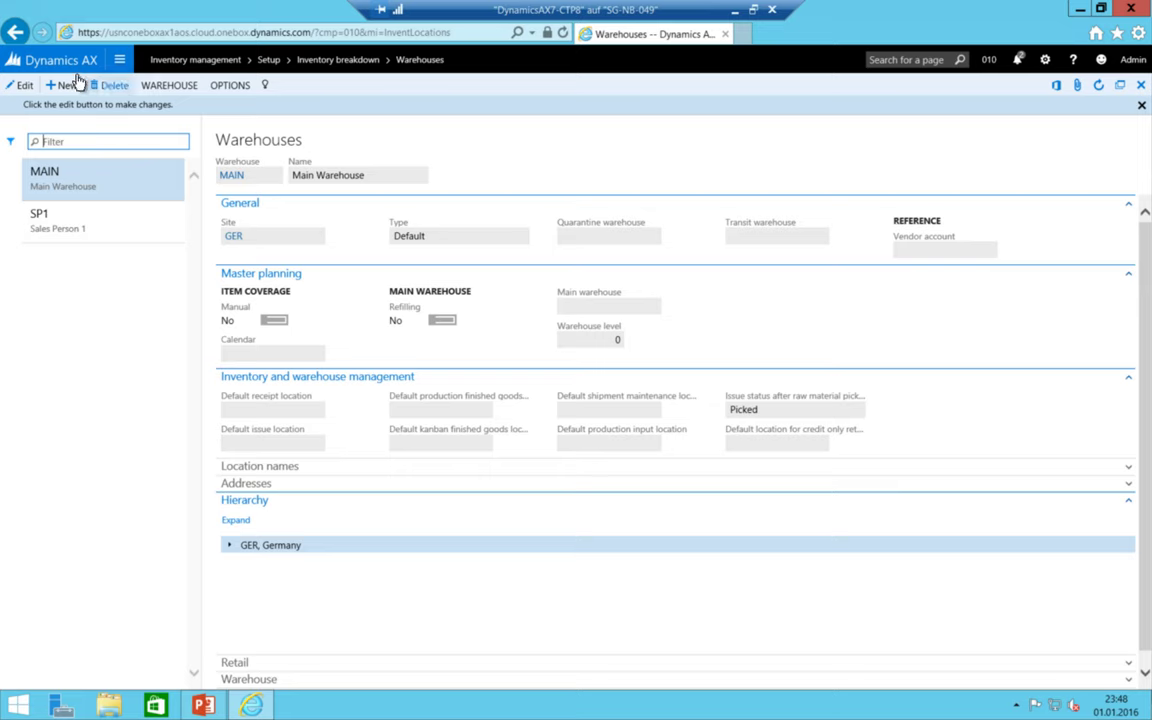
click(24, 88)
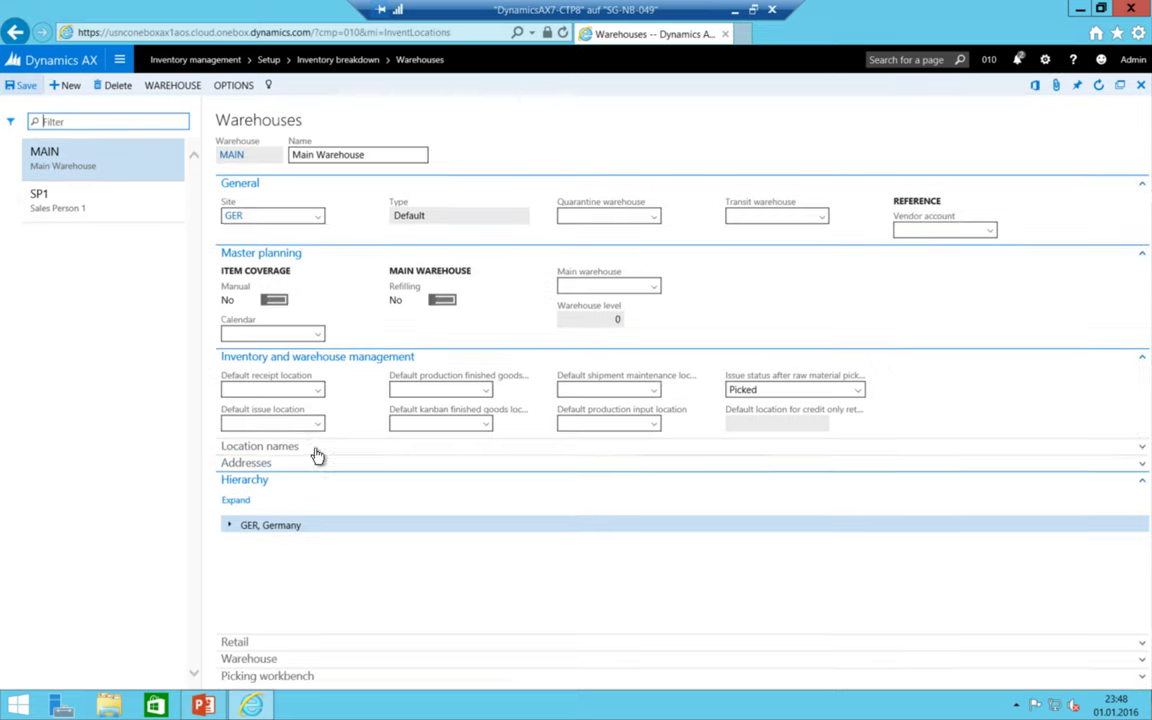
click(317, 390)
click(285, 424)
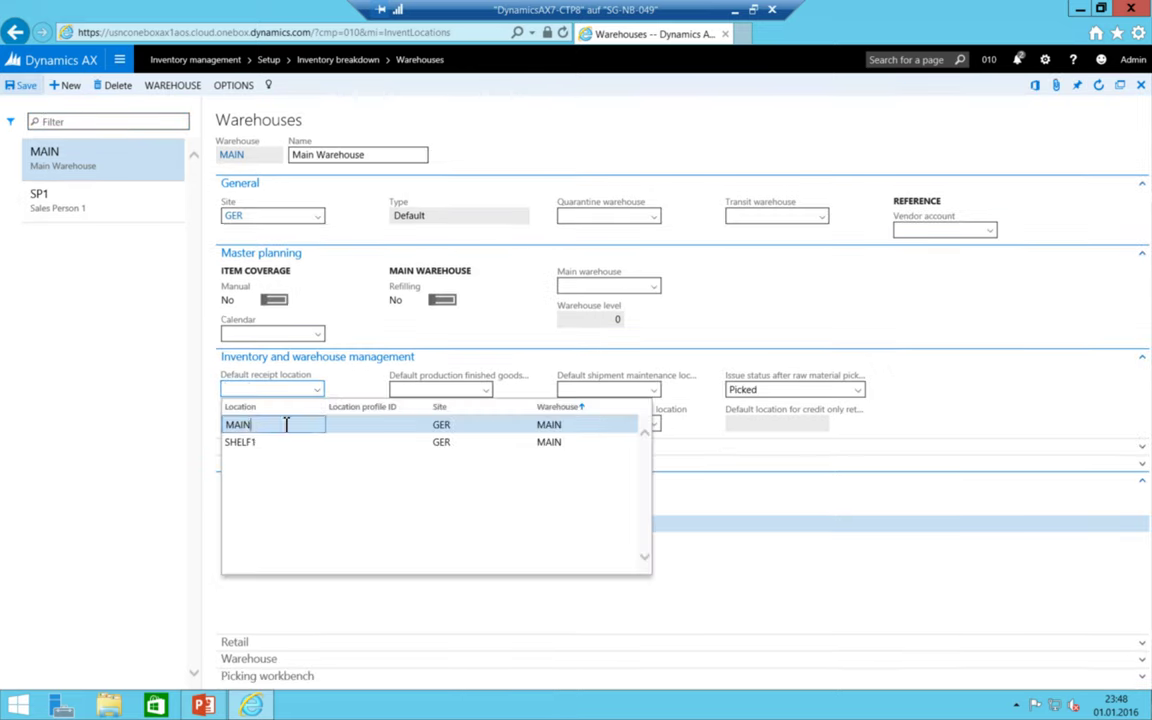
click(317, 425)
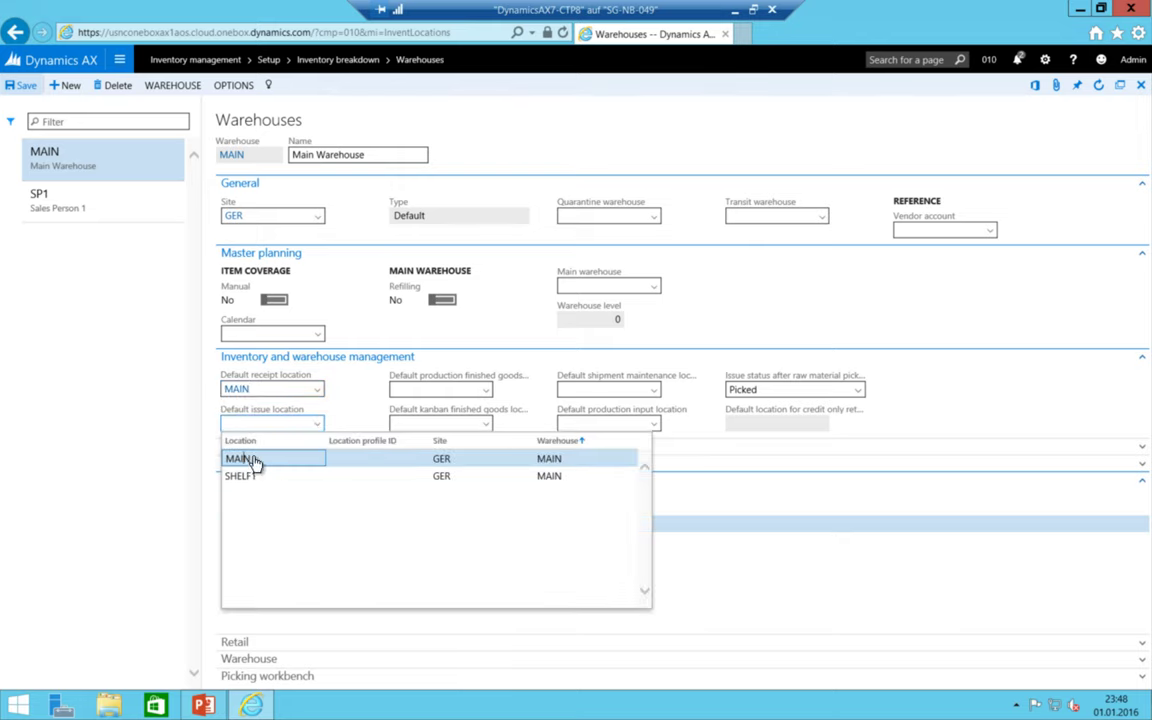
click(255, 463)
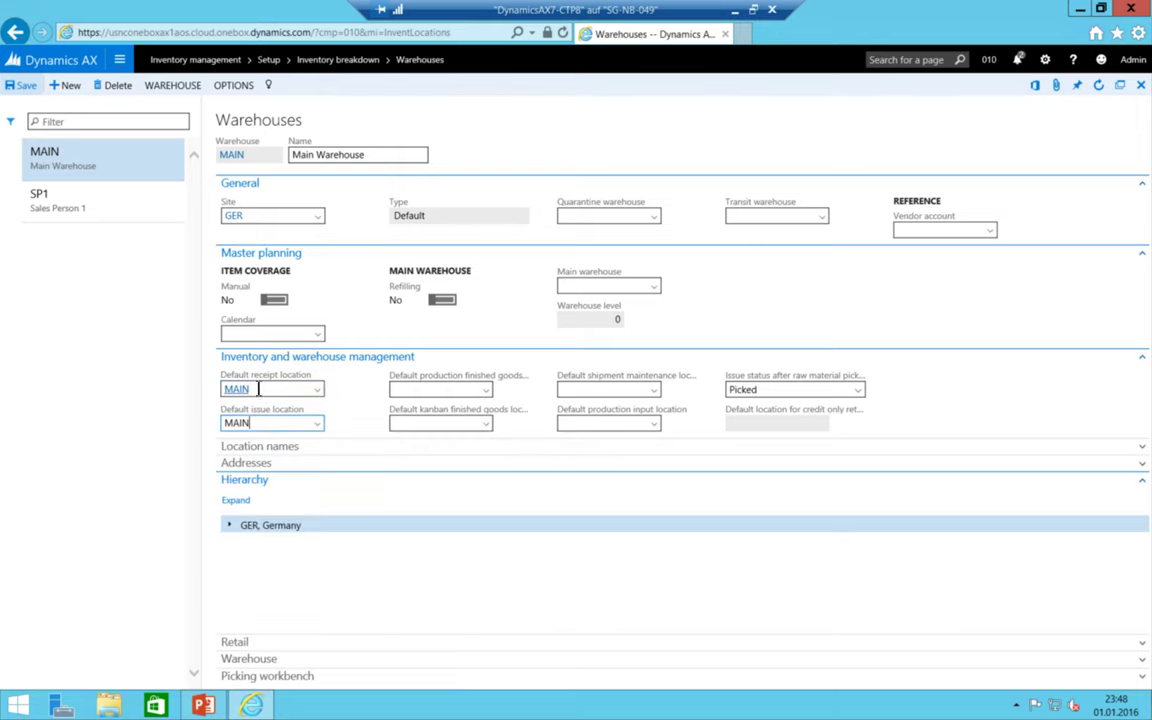
- Set the MAIN warehouse's default production finished goods and default kanban finished goods locations to MAIN
click(487, 391)
click(488, 425)
click(484, 426)
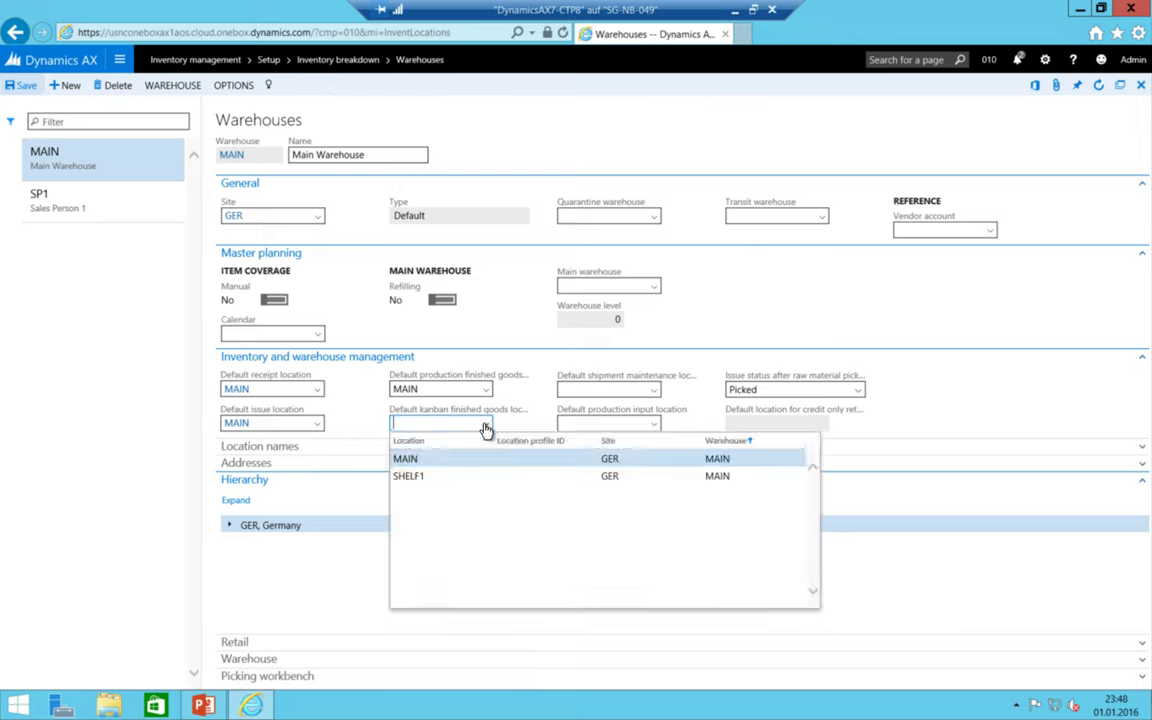
click(484, 428)
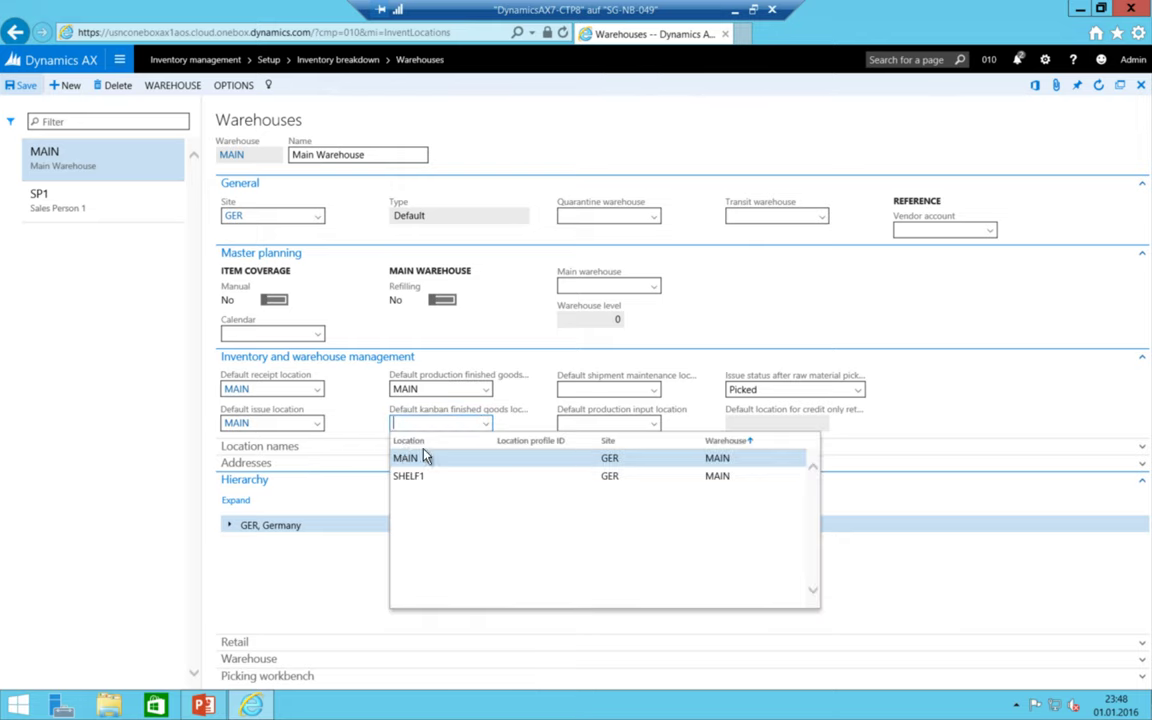
click(429, 459)
- Set the MAIN warehouse's default shipment maintenance and default production input locations to MAIN and save the record
click(652, 392)
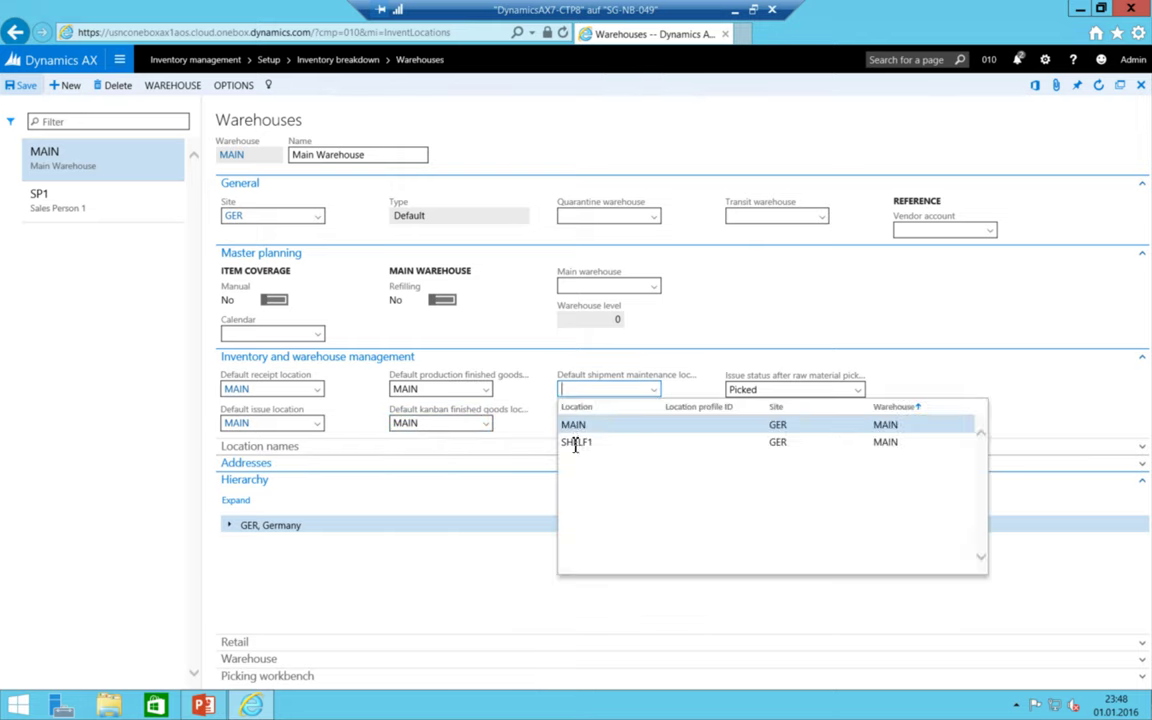
click(636, 421)
click(655, 424)
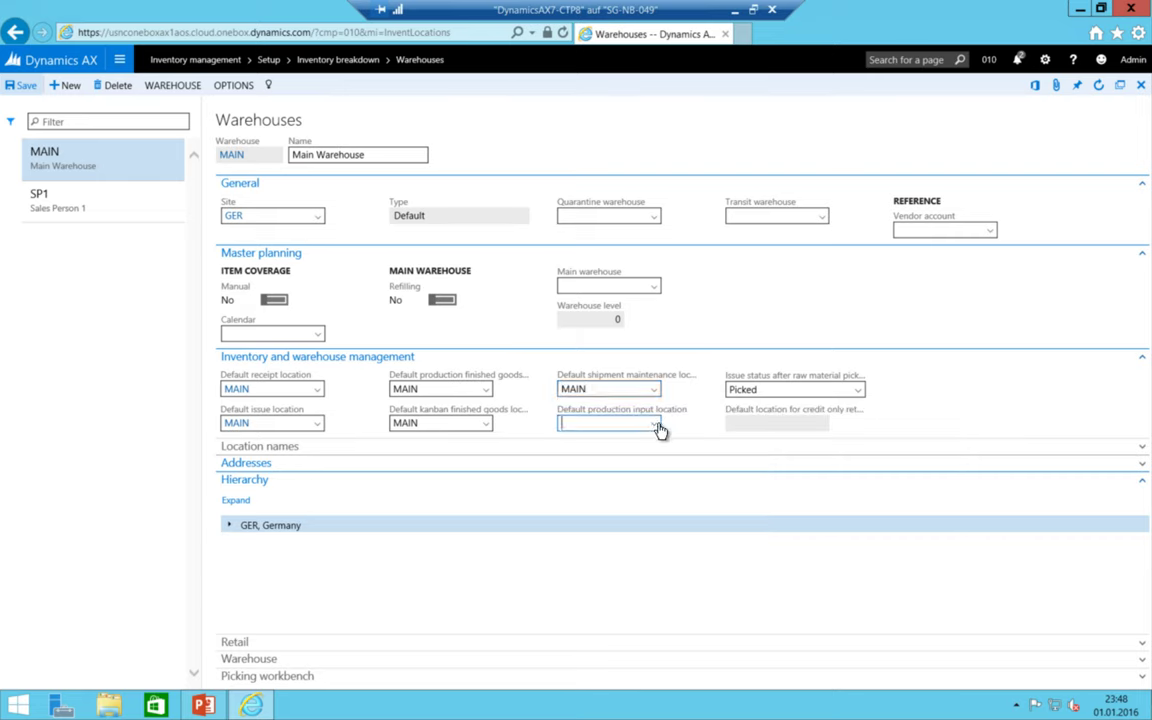
click(571, 457)
click(20, 85)
- For warehouse SP1, set the default receipt location and the default issue location to SP1
click(92, 205)
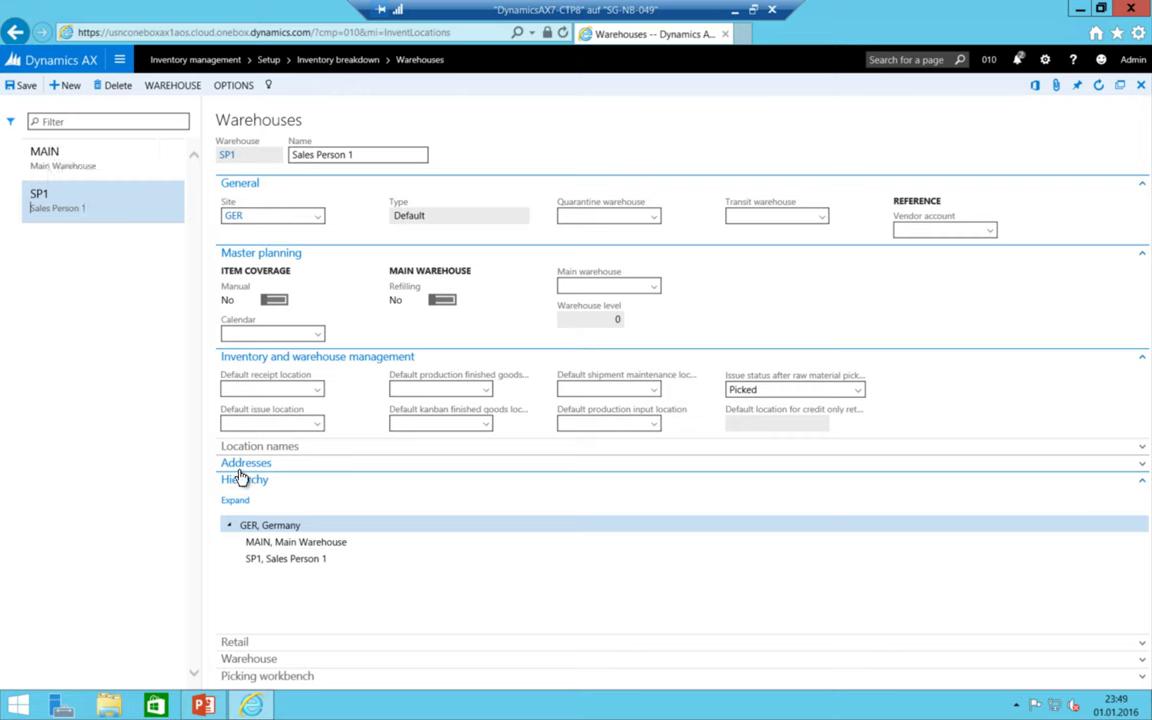
click(316, 392)
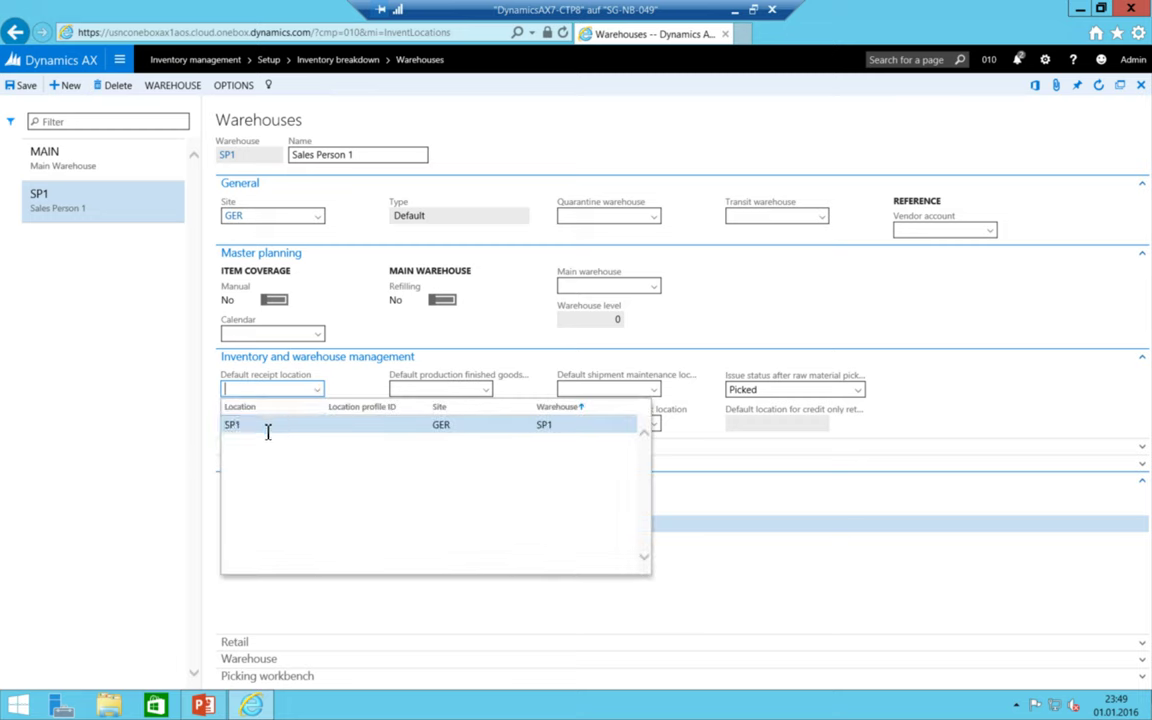
click(267, 428)
click(315, 427)
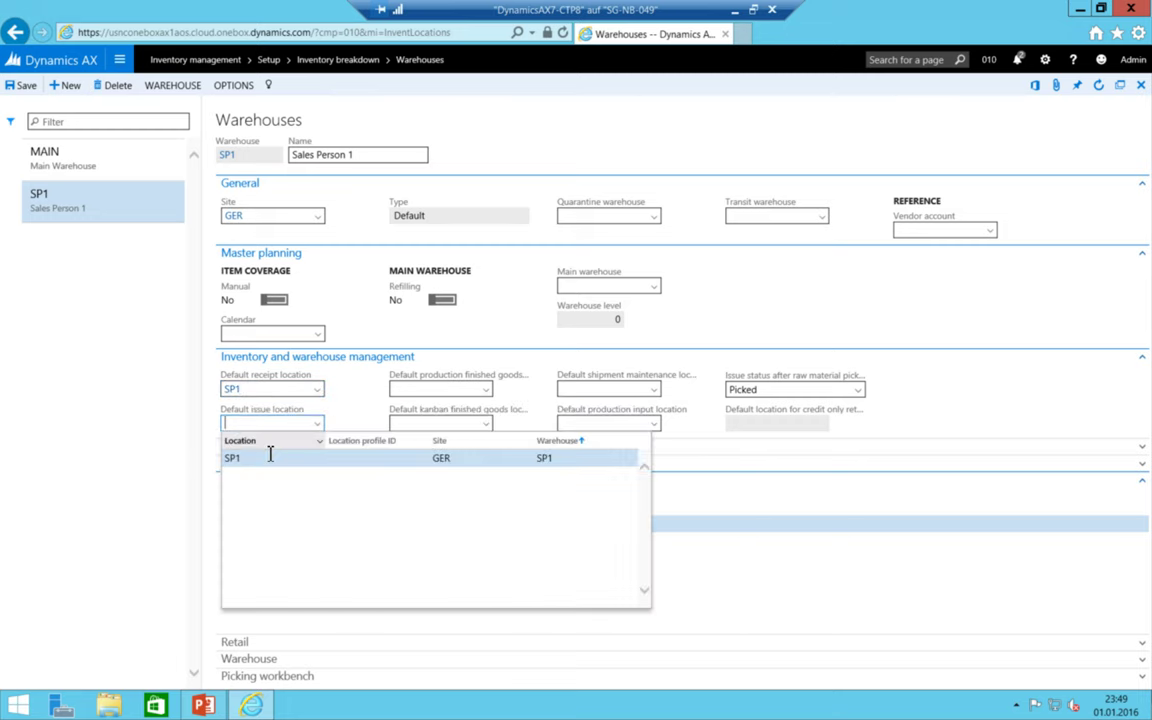
click(270, 453)
- Set warehouse SP1's default production finished goods and default kanban finished goods locations to SP1
click(483, 393)
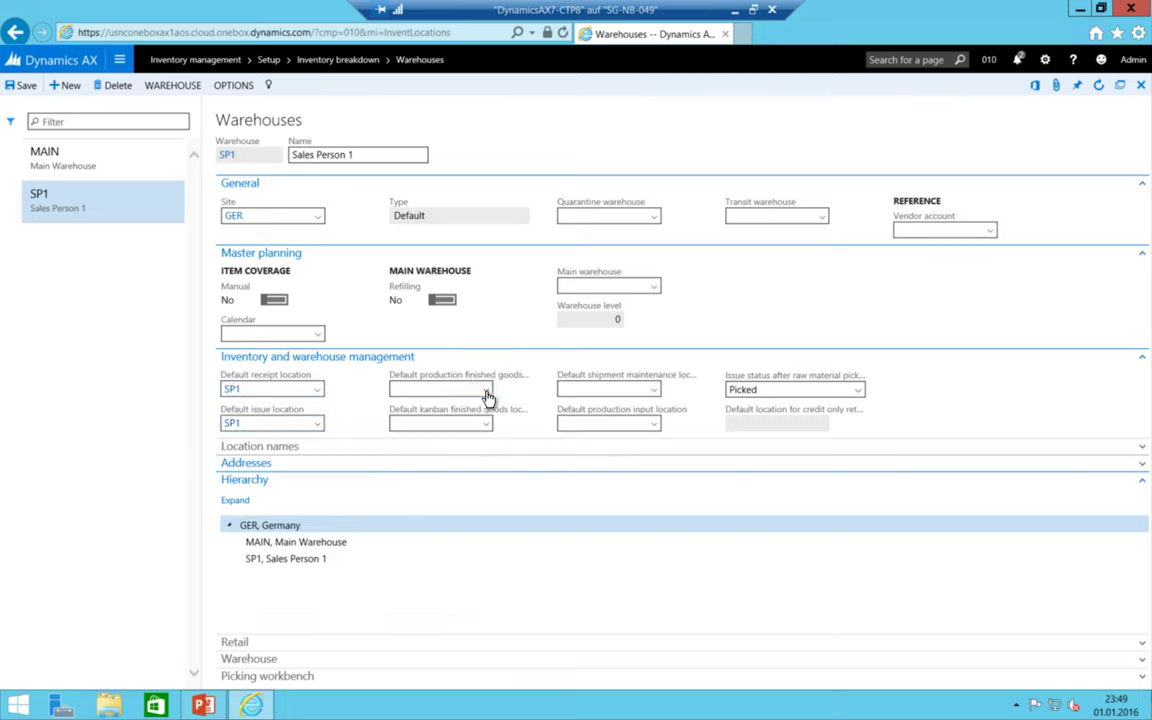
click(486, 391)
click(440, 425)
click(485, 428)
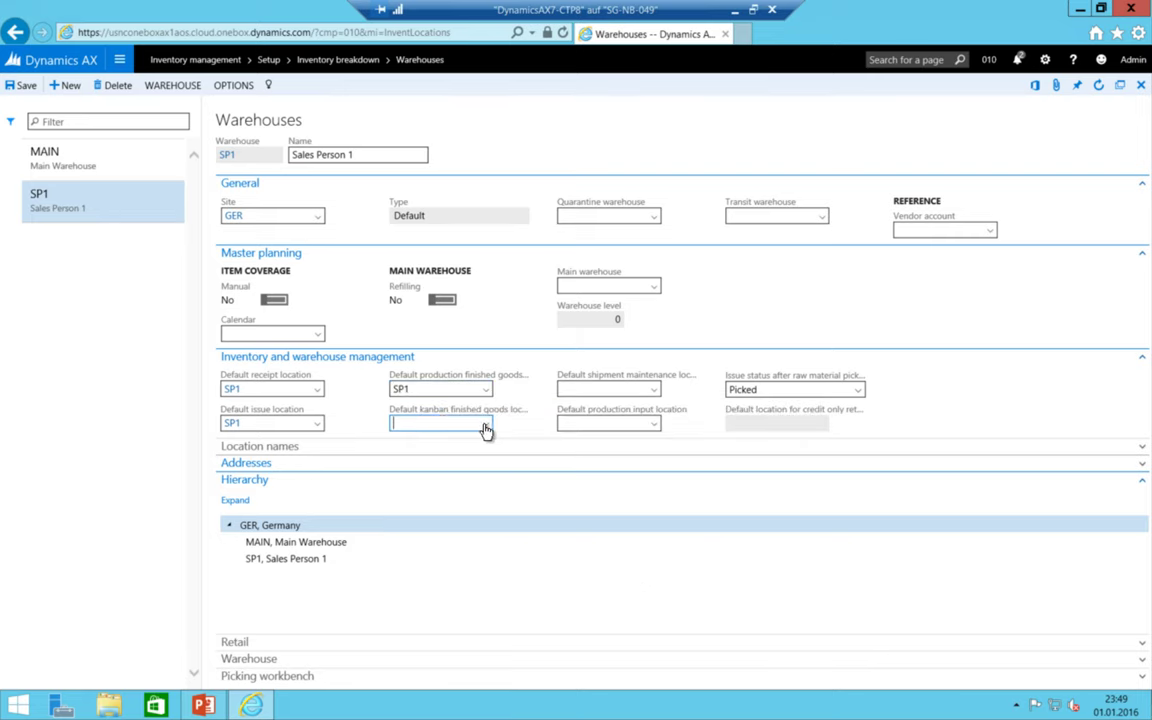
click(401, 456)
- Set warehouse SP1's default shipment maintenance and default production input locations to SP1, and return to the MAIN warehouse record
click(656, 390)
click(590, 425)
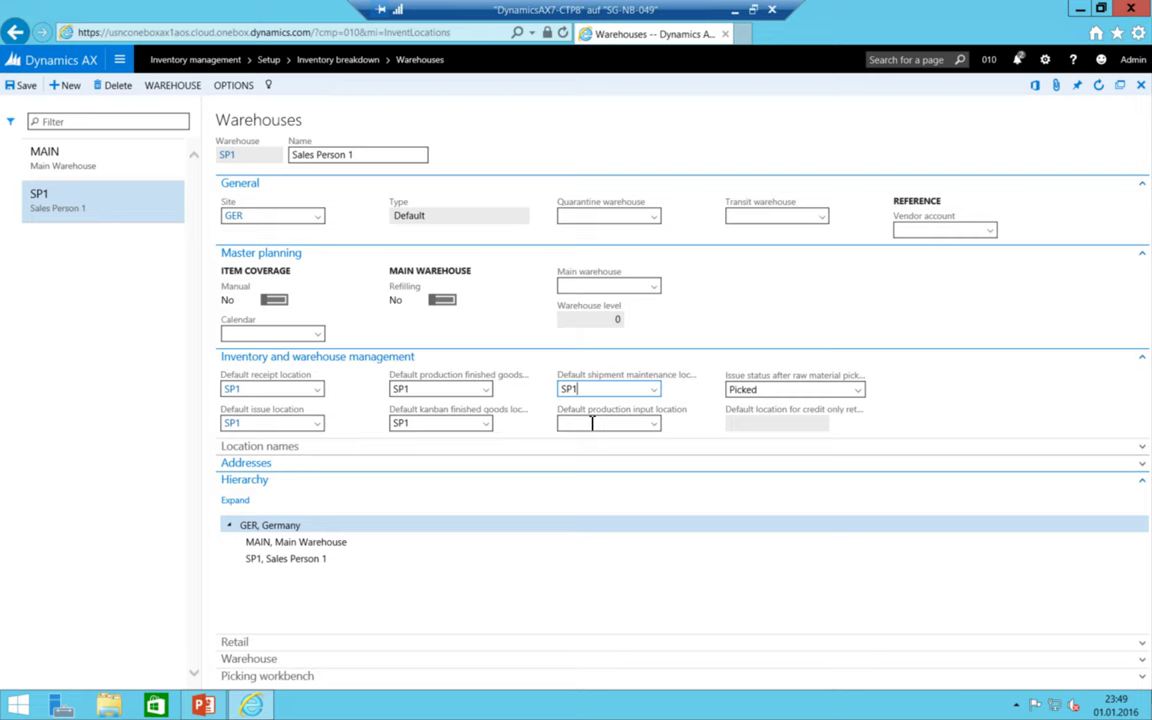
click(654, 424)
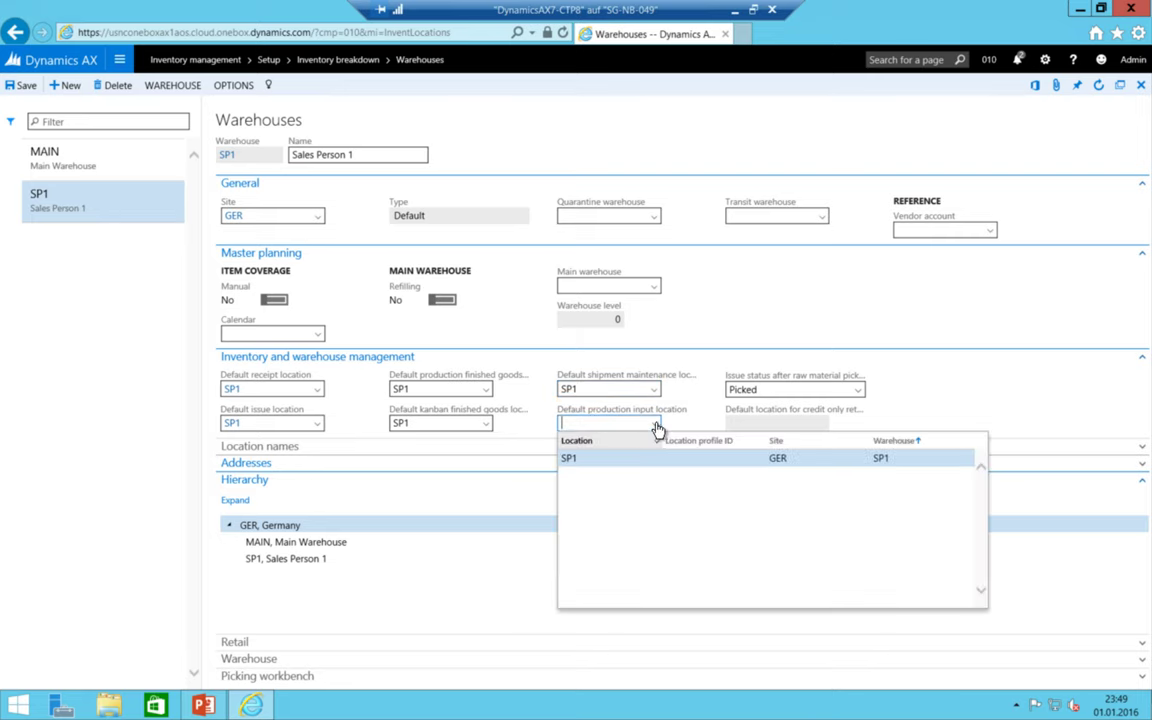
click(579, 460)
click(141, 167)
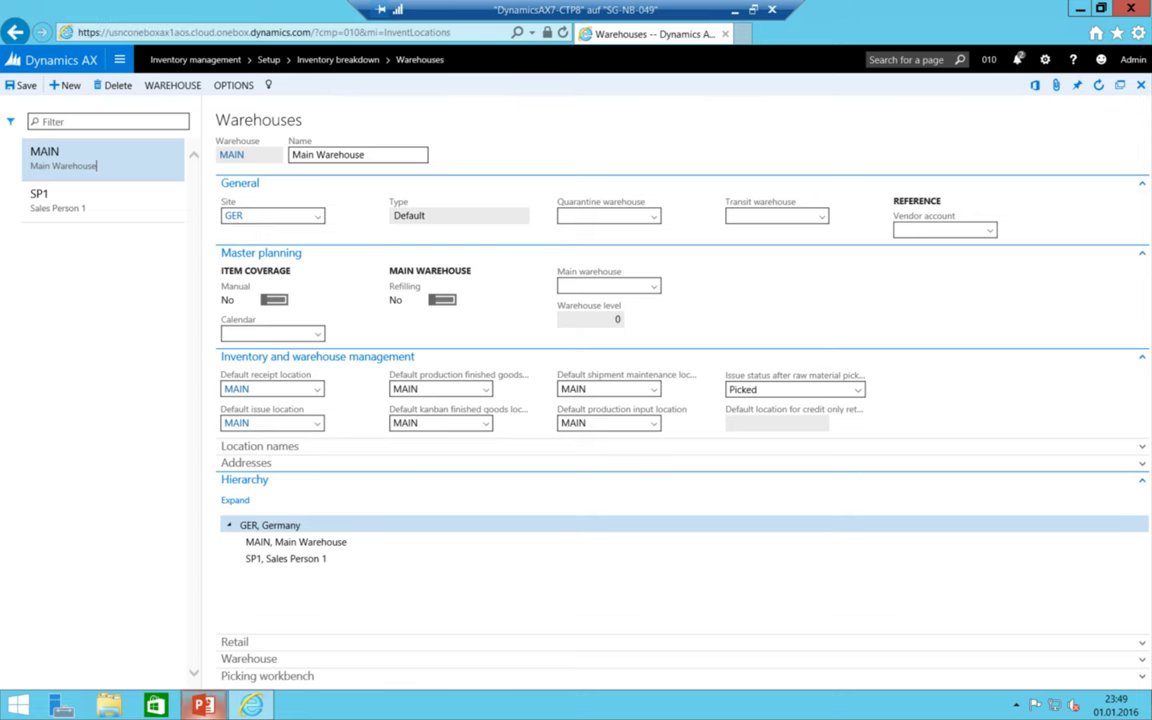
- Switch to the PowerPoint presentation and review the remaining setup topics on the AX7 Setup - Part 8 slide
click(203, 706)
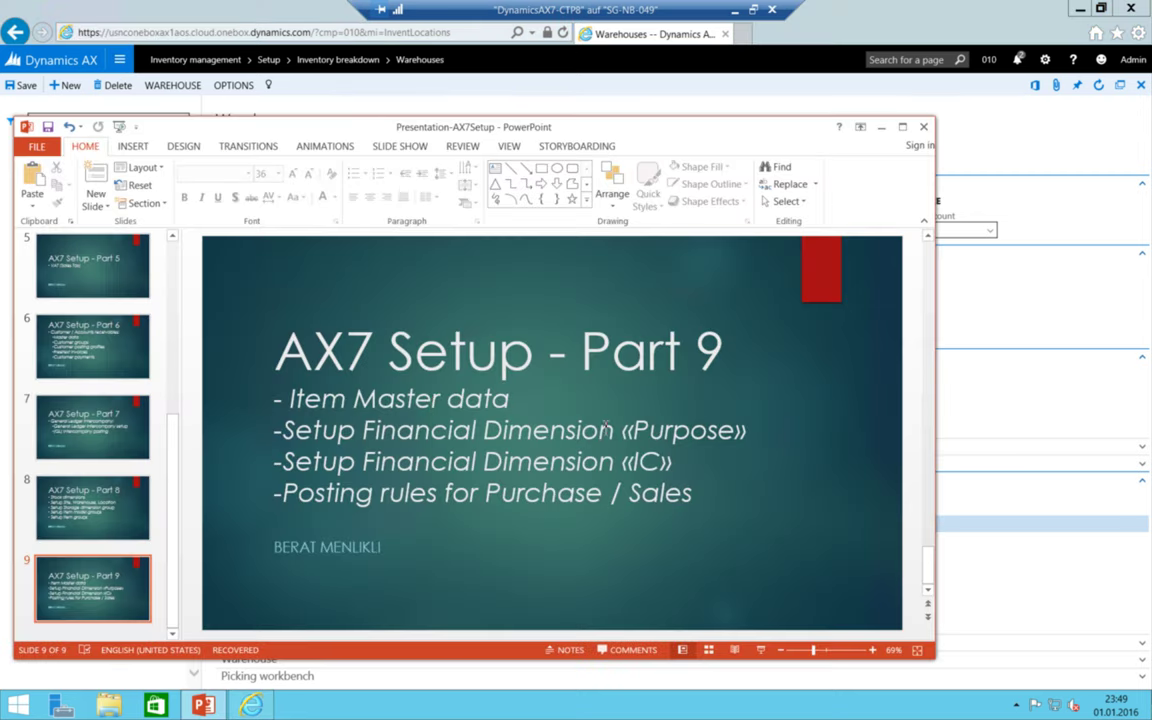
click(88, 505)
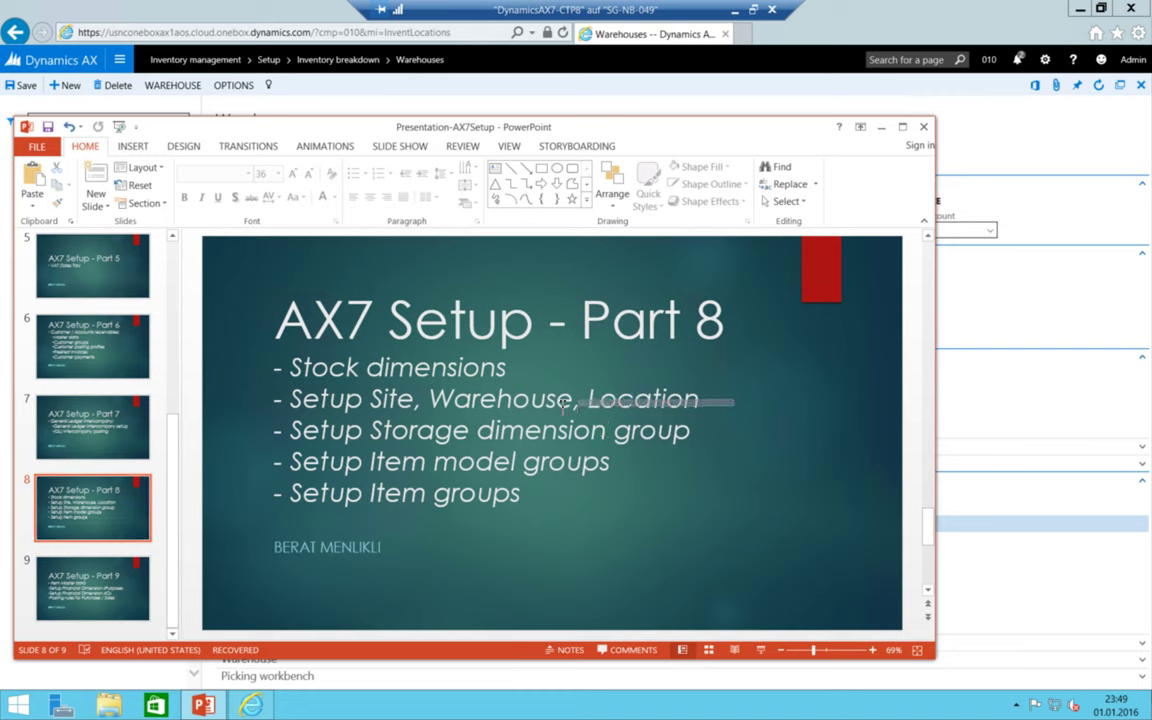
click(340, 438)
drag(300, 430, 715, 450)
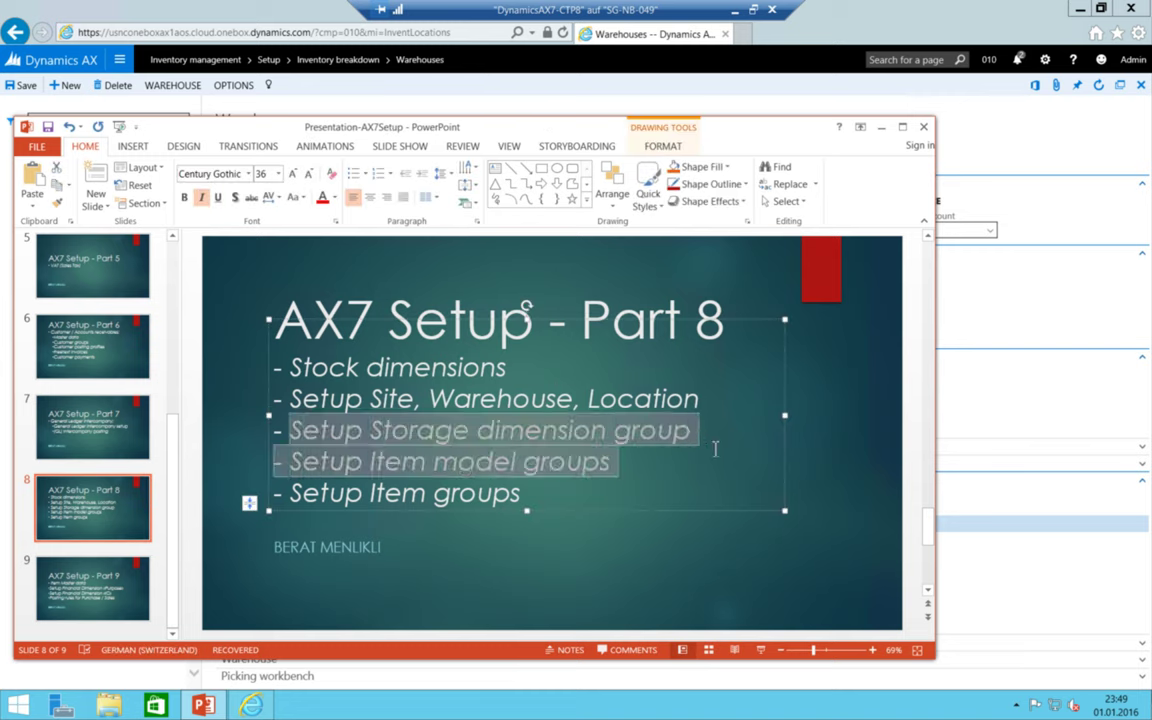
click(497, 435)
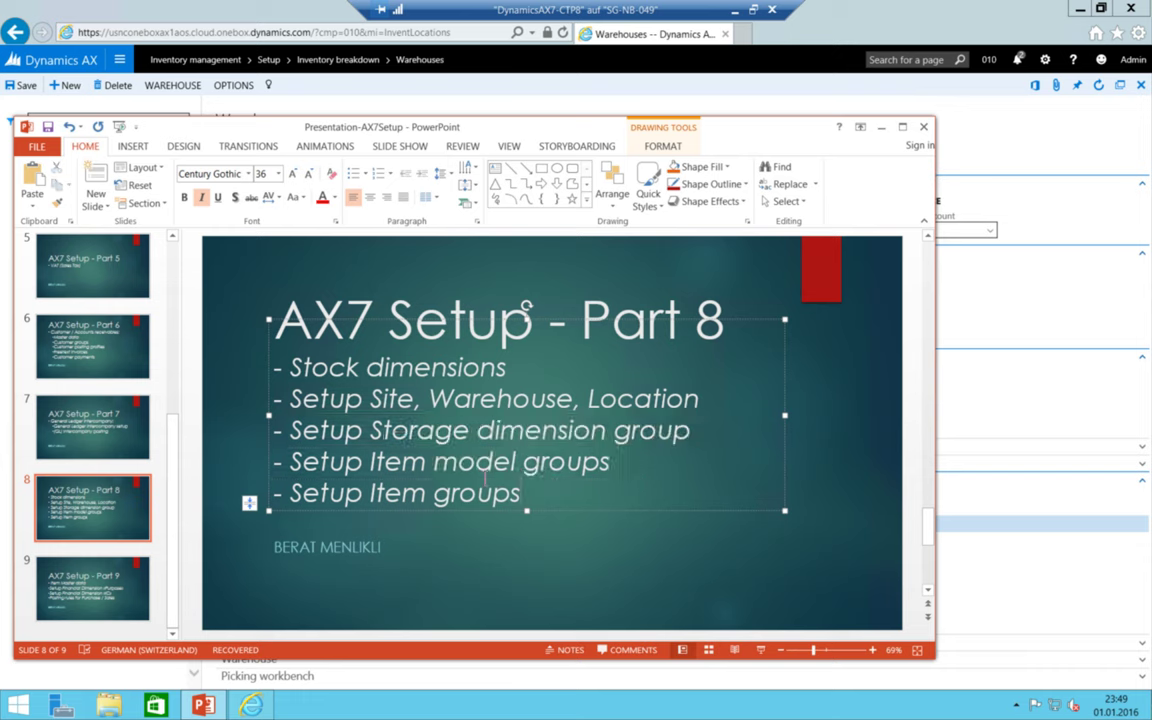
drag(525, 494, 270, 420)
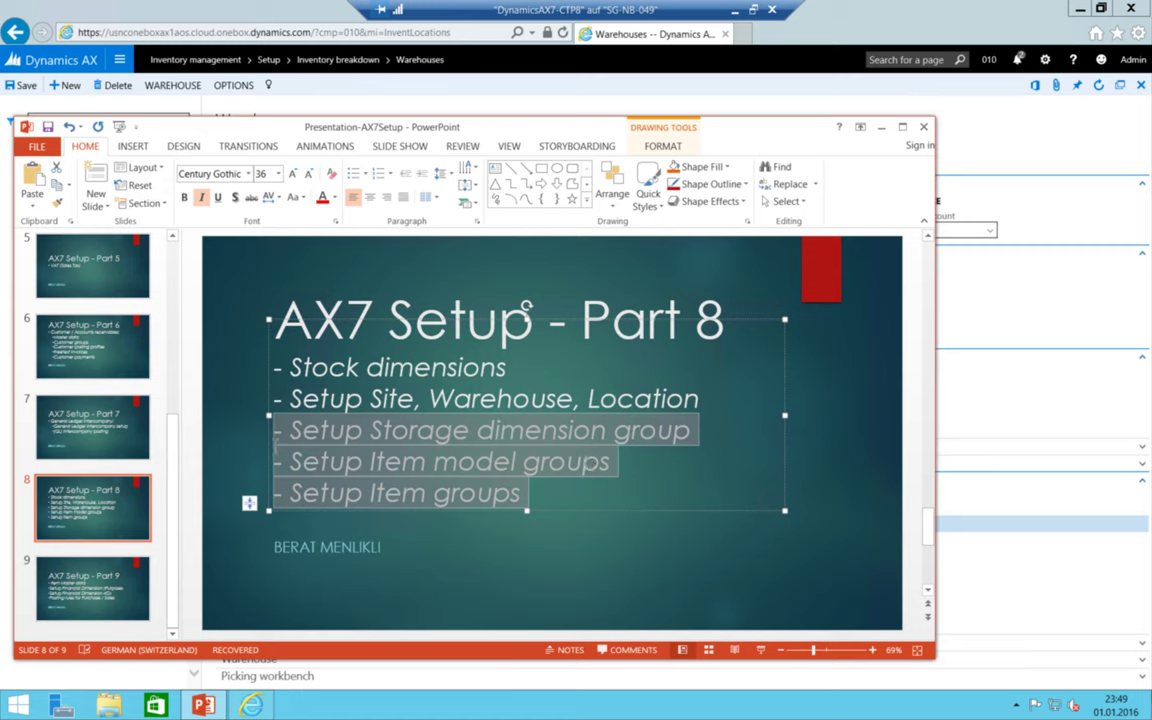
click(288, 435)
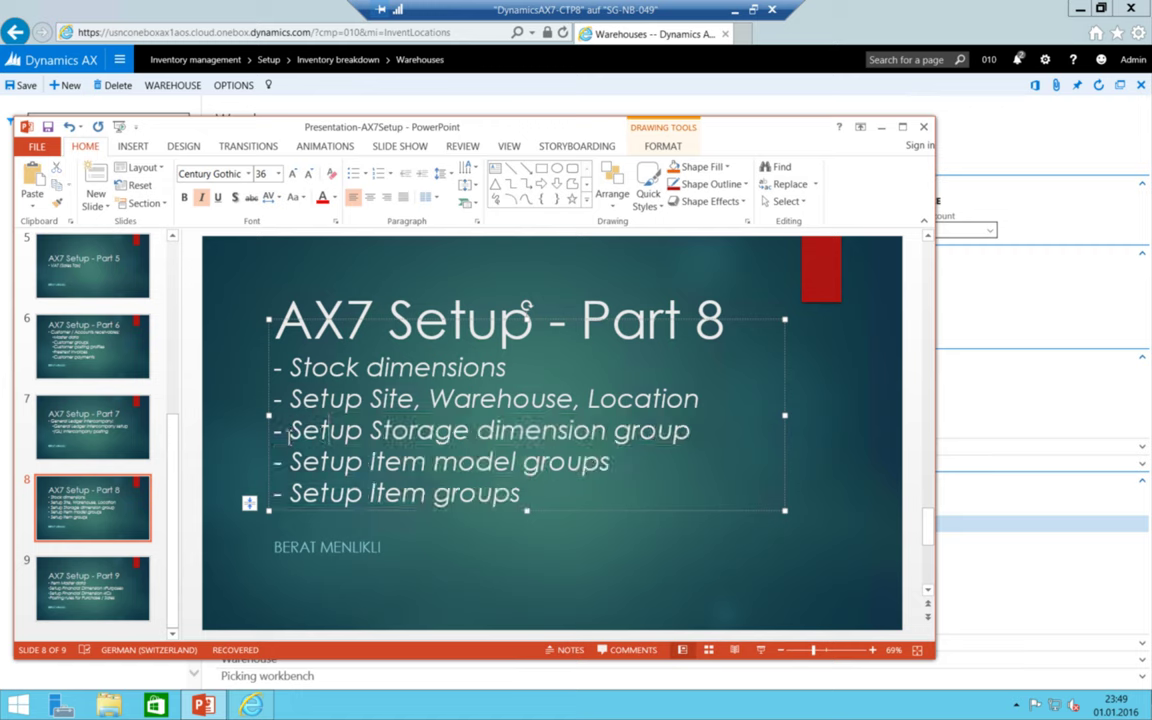
drag(312, 447, 285, 420)
click(573, 497)
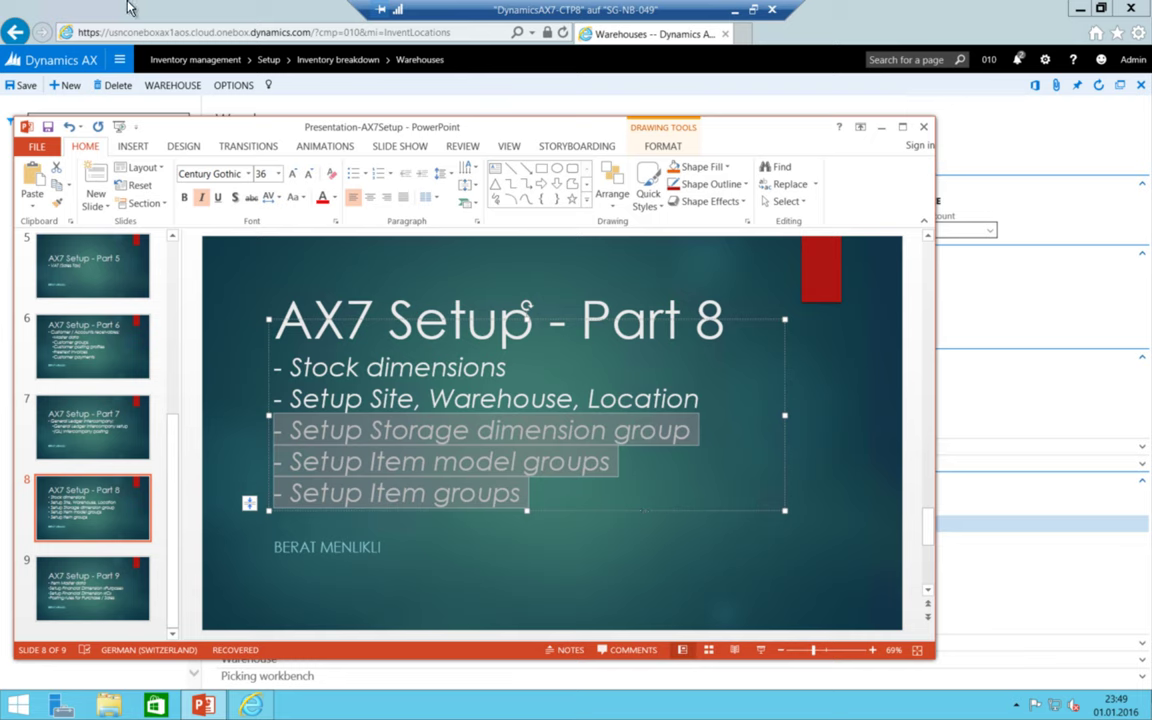
- Switch back to Dynamics AX and open the storage dimension groups in the product information management setup
click(280, 60)
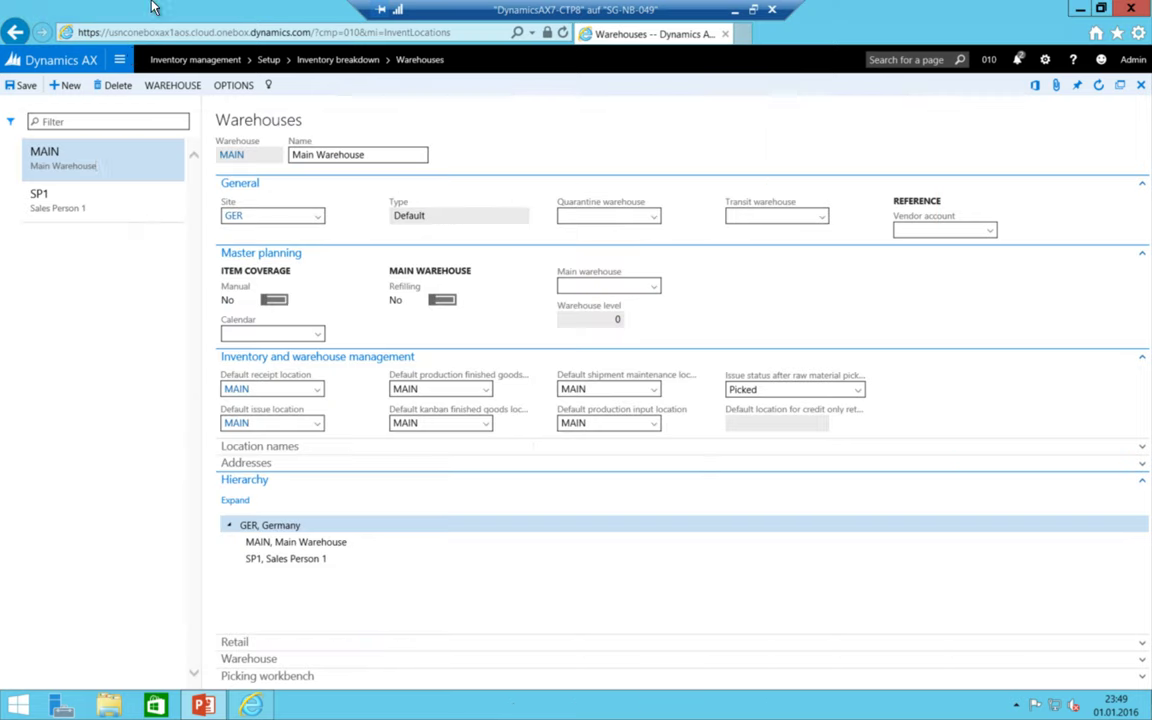
click(120, 60)
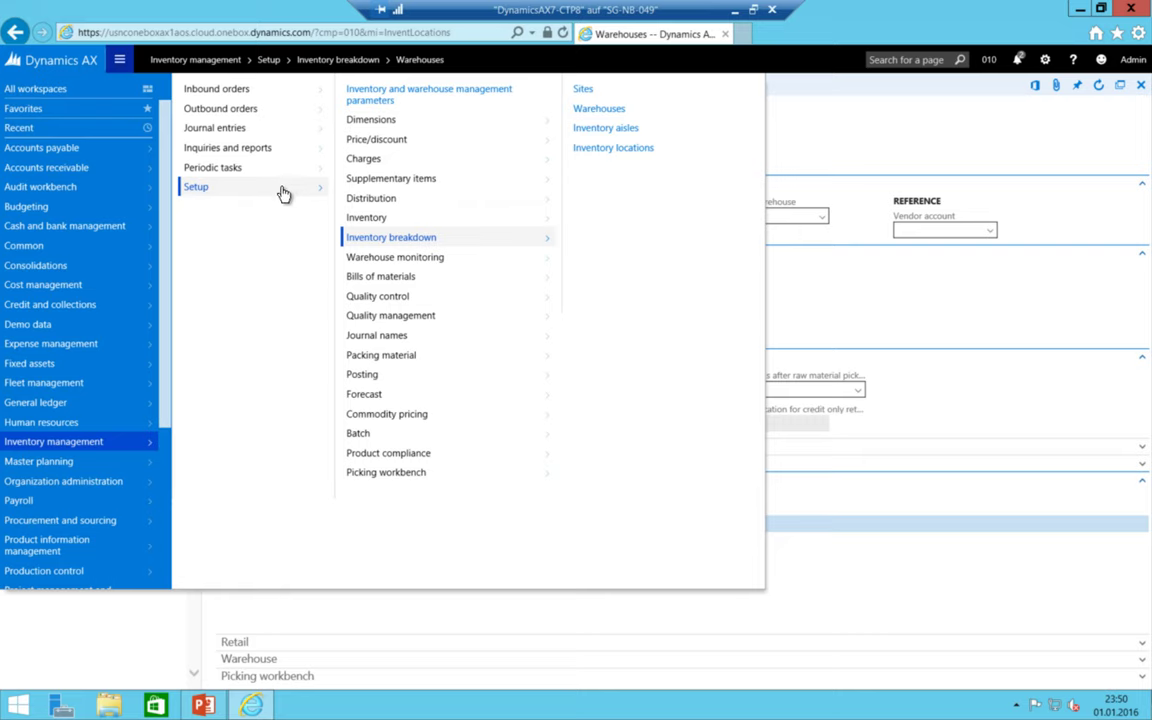
click(418, 121)
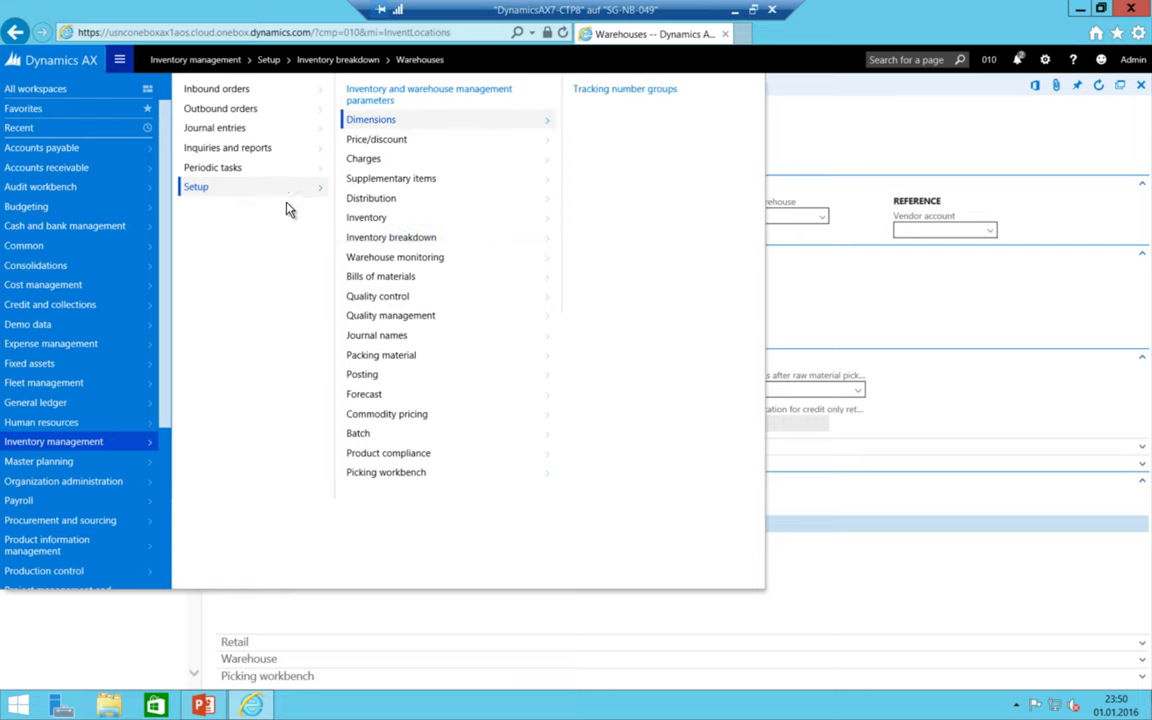
click(367, 222)
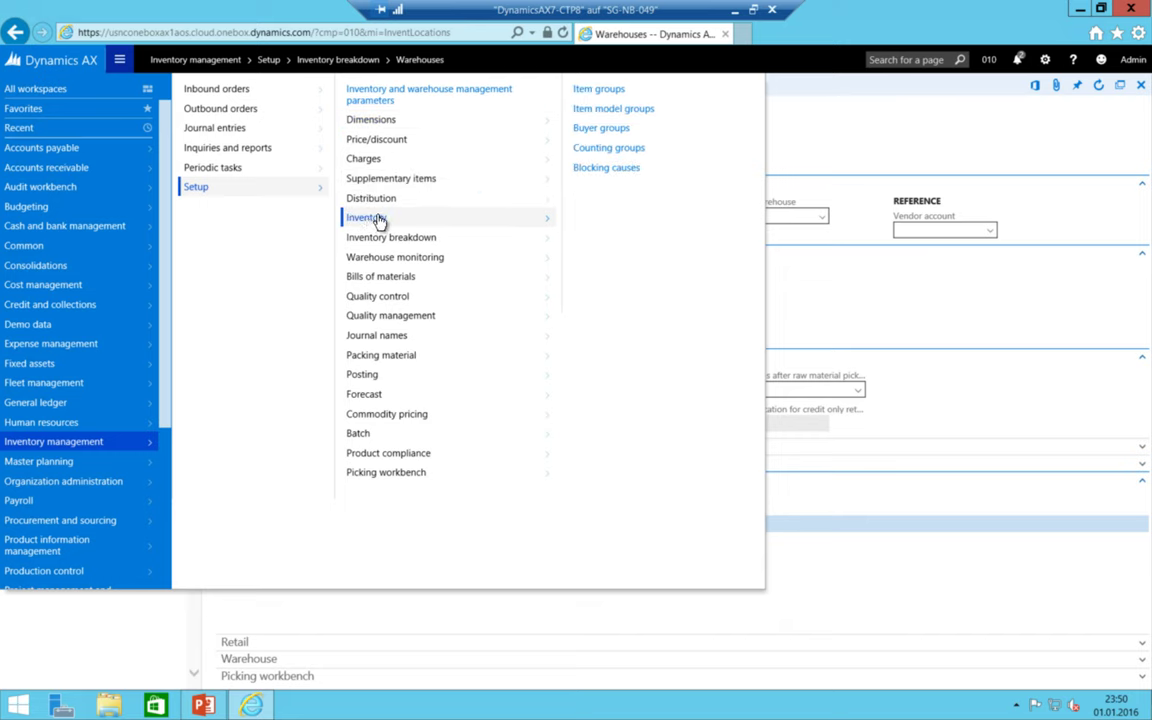
scroll(154, 303, down, 5)
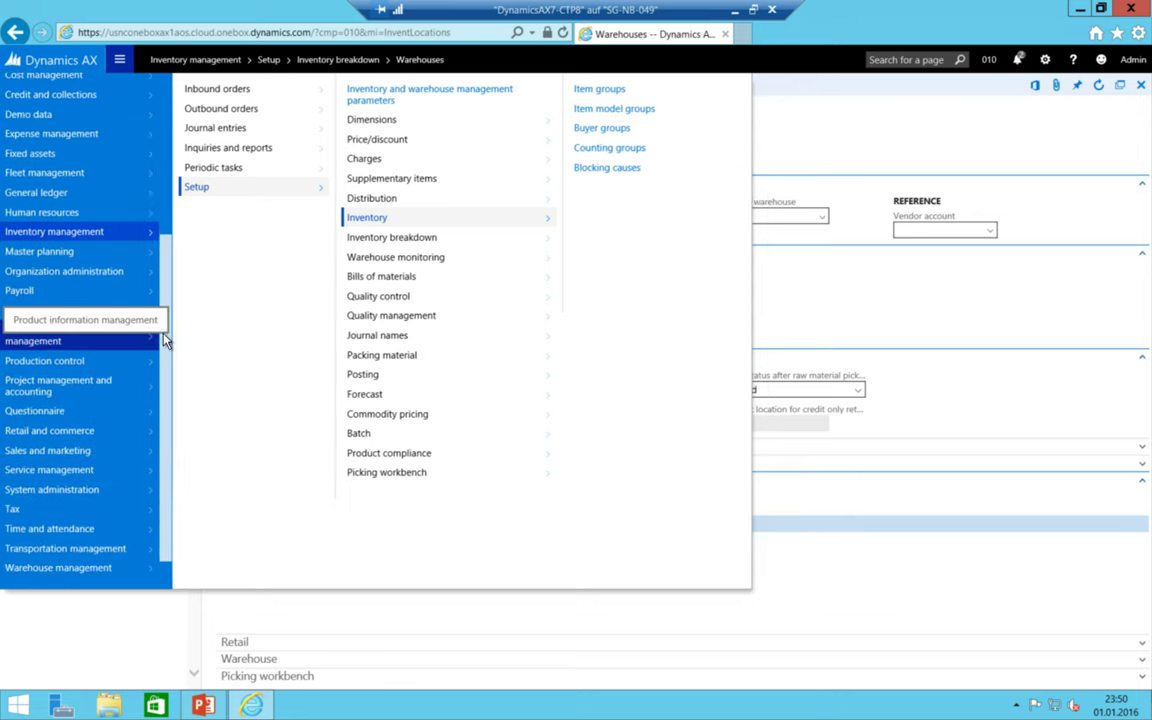
click(33, 343)
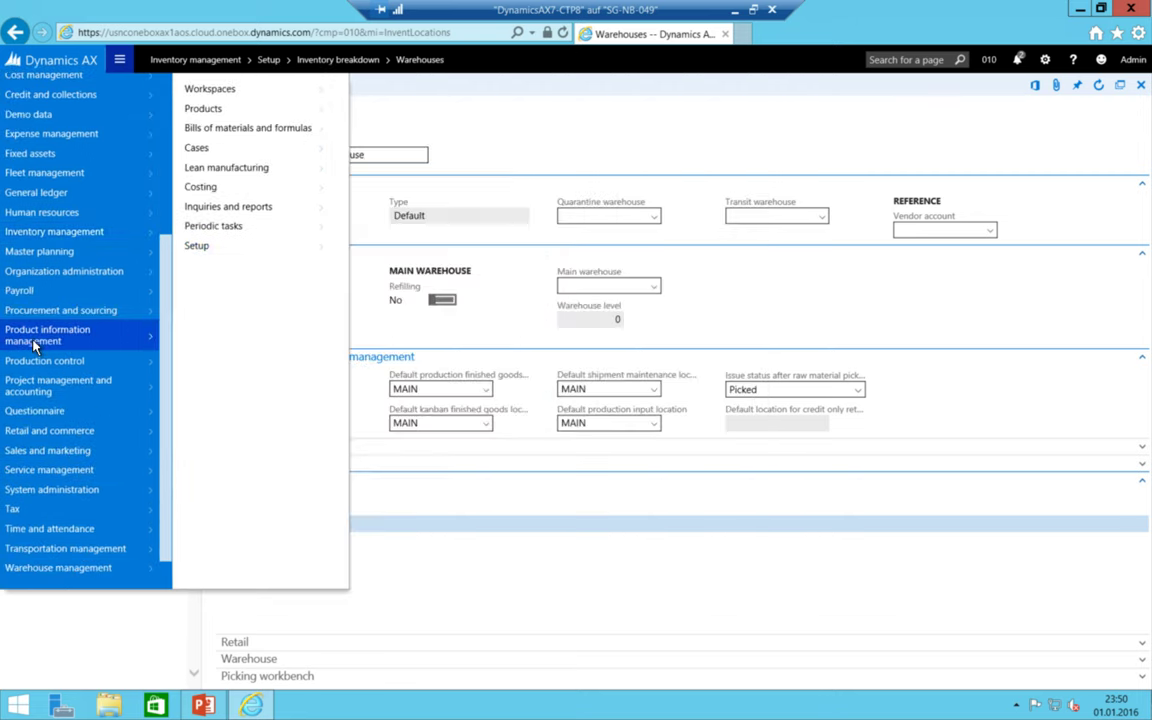
click(257, 246)
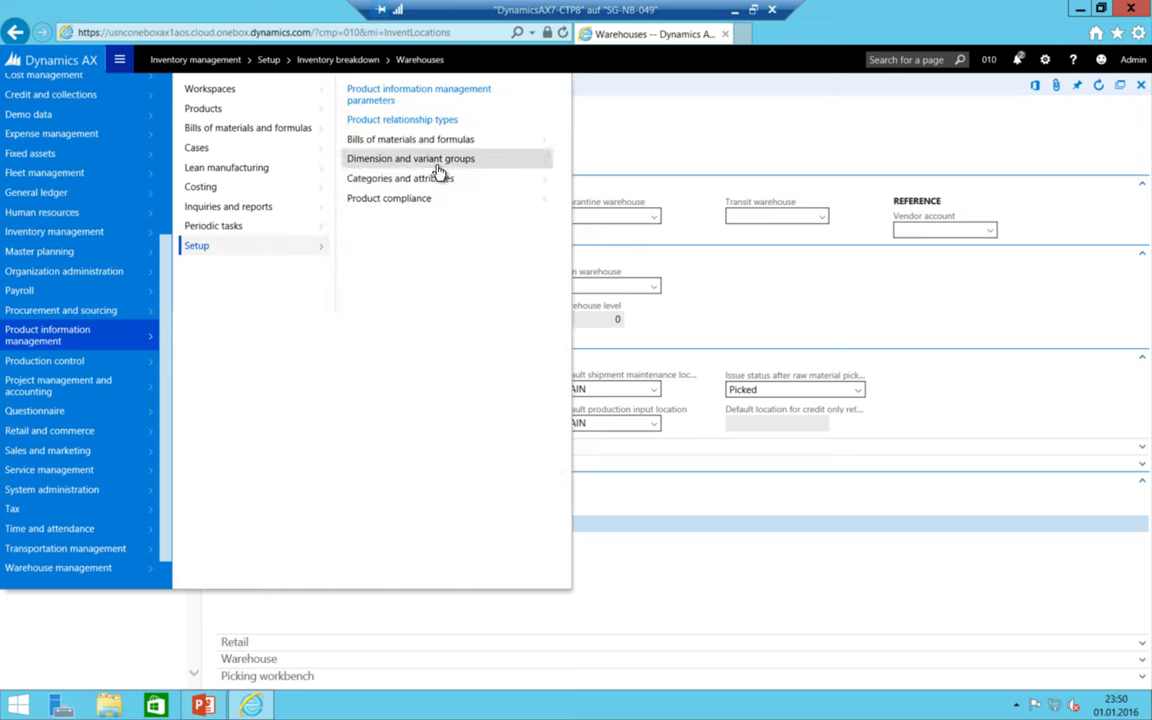
click(440, 166)
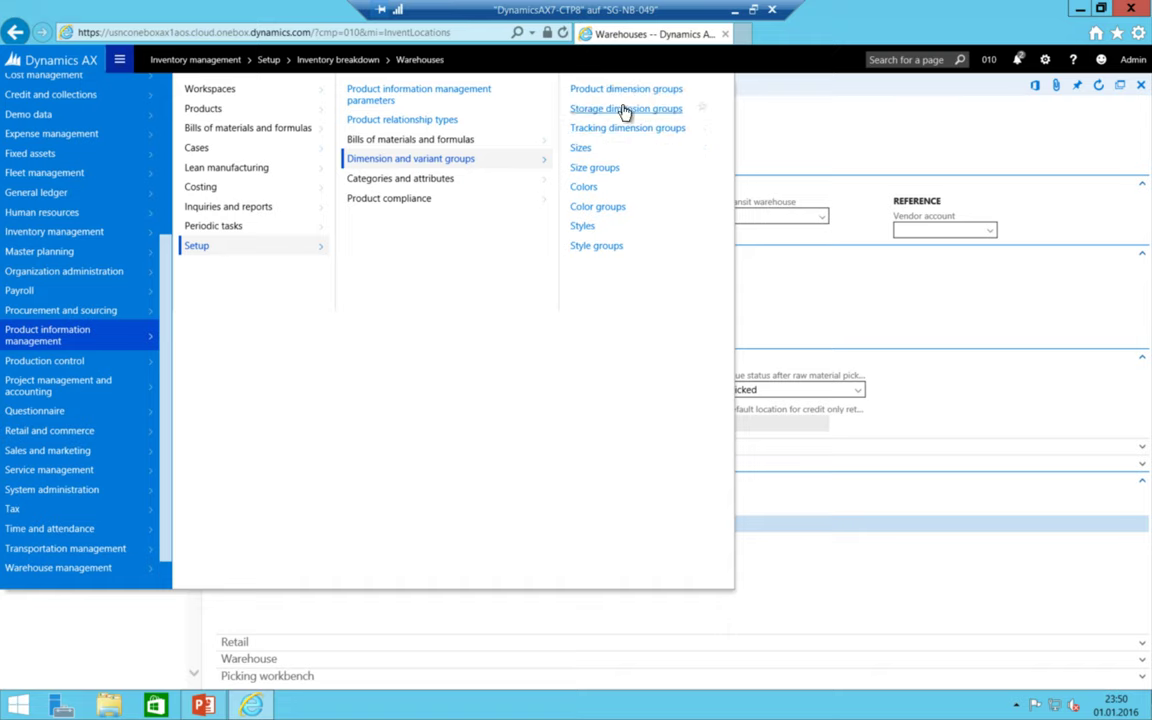
click(622, 112)
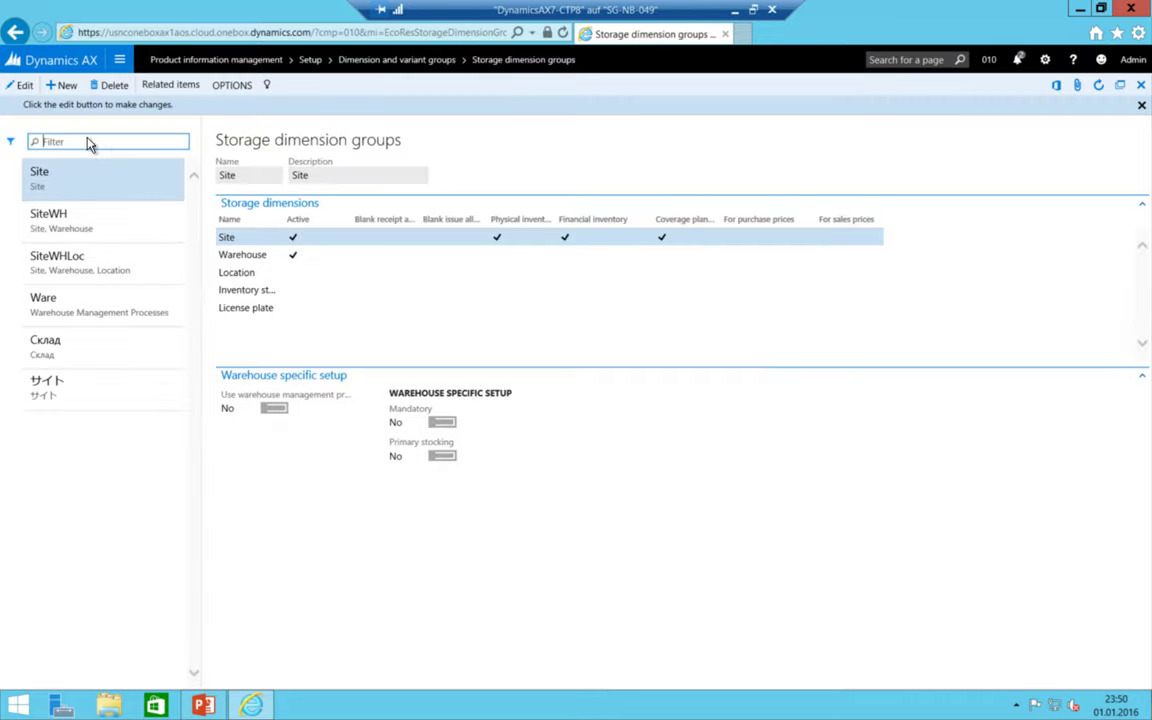
- Review which storage dimensions are active in the existing storage dimension groups, including SiteWH, SiteWHLoc and Site
click(102, 228)
click(108, 196)
click(106, 266)
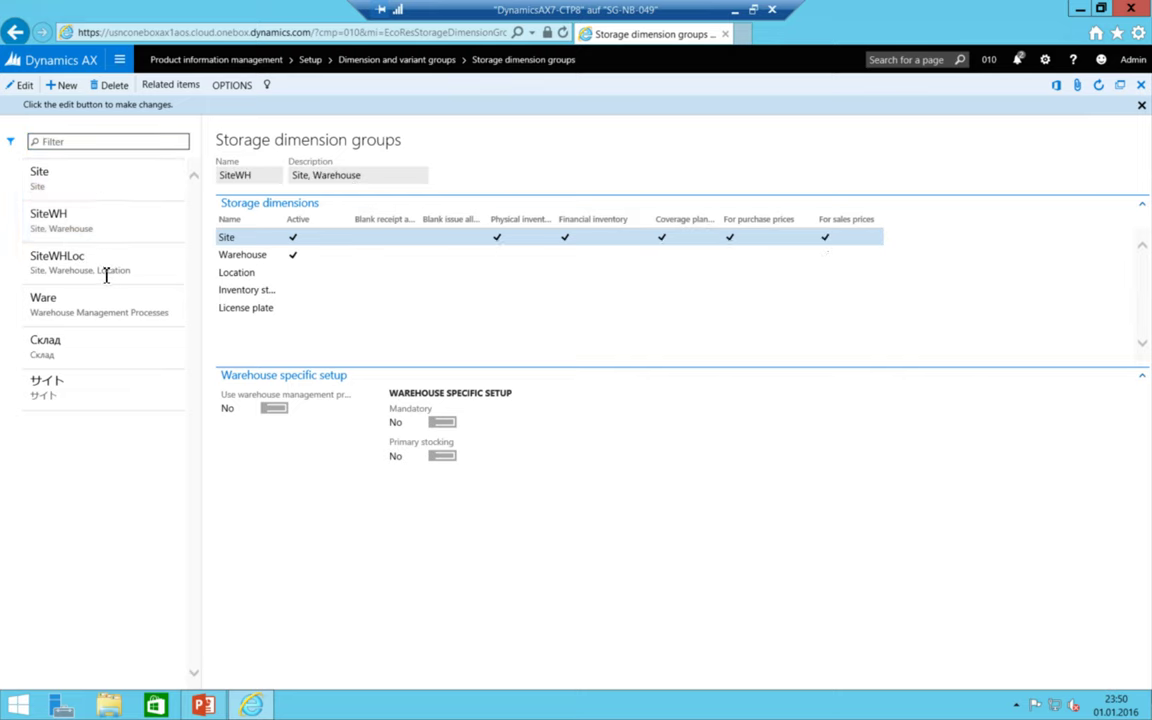
click(102, 333)
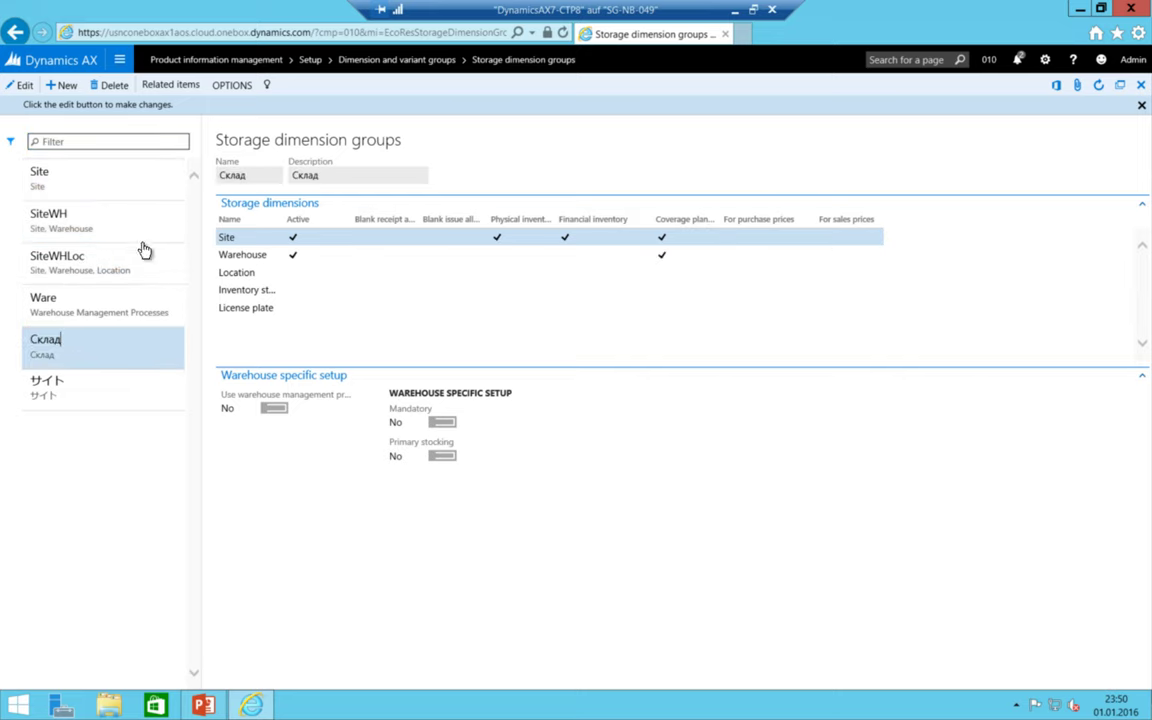
click(93, 388)
click(105, 348)
click(114, 265)
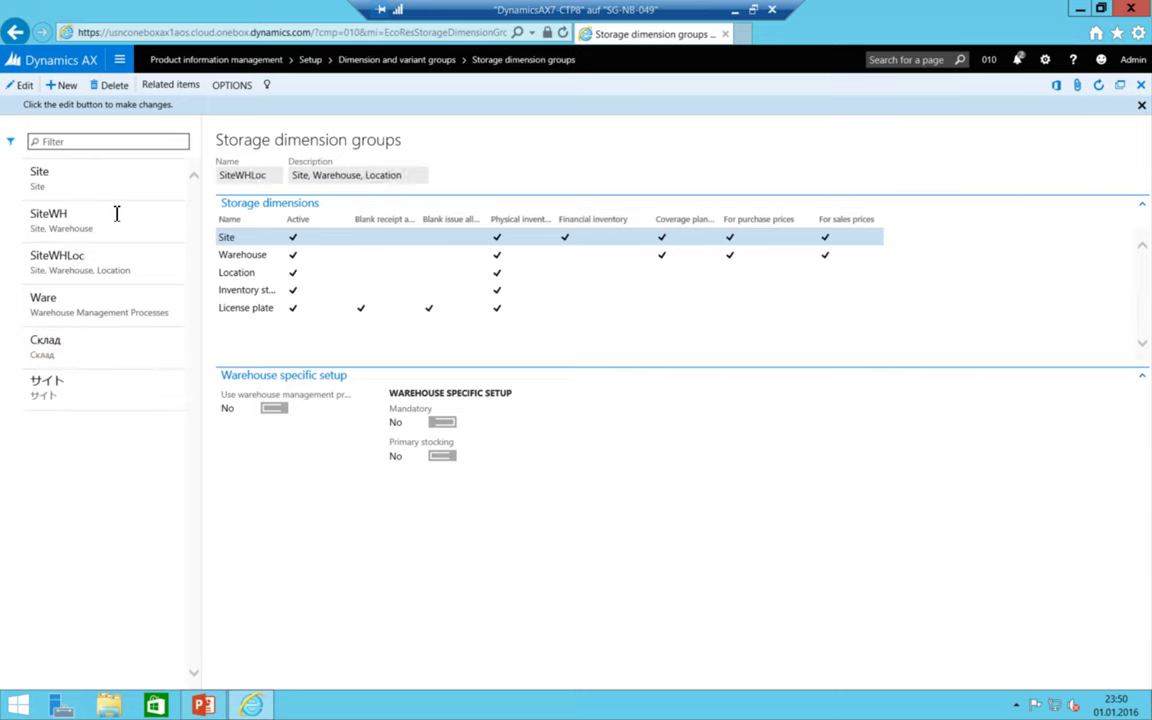
click(116, 213)
click(118, 172)
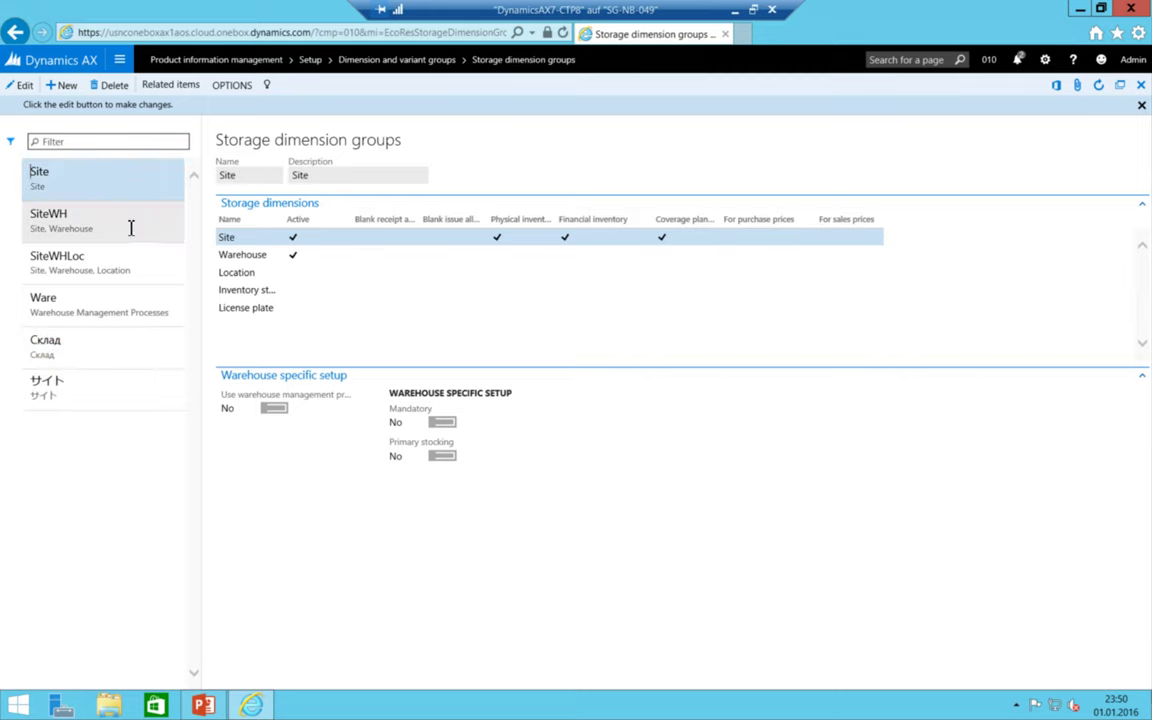
- Create and save a storage dimension group S-WH-LOC with the description "Site Warehouse Location for physical Items"
click(64, 84)
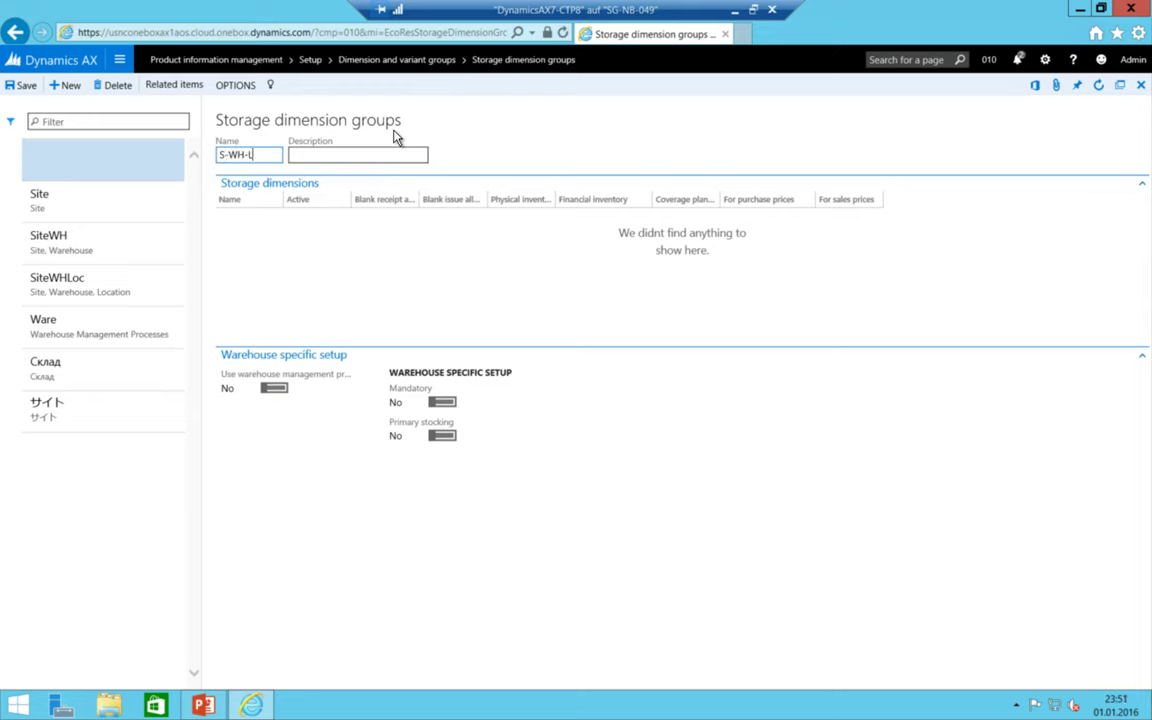
key(Tab)
text(S)
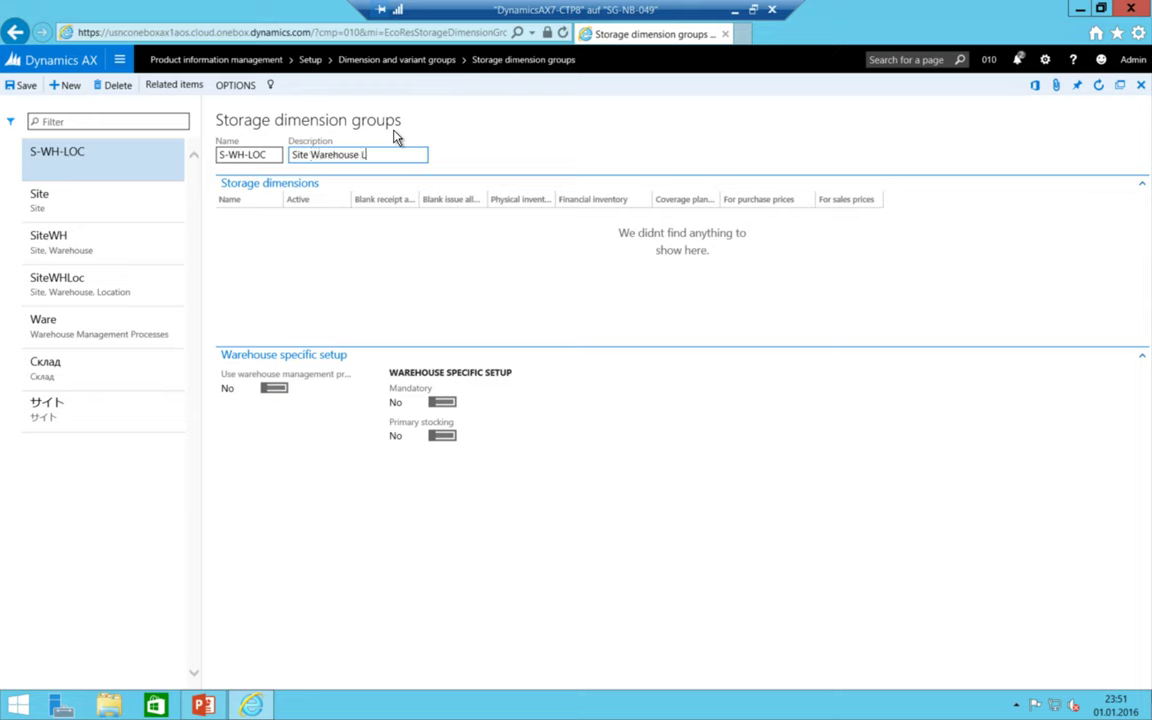
text(ite Warehouse Location for physical Item)
text(s)
click(22, 86)
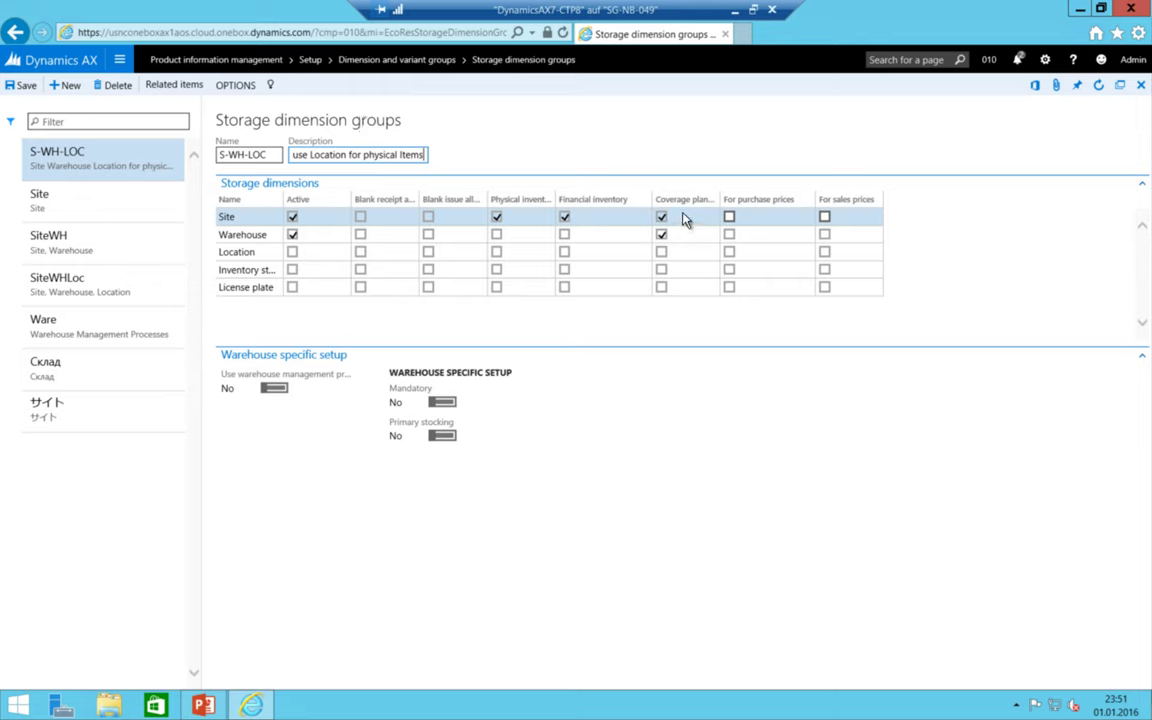
- Activate the Location dimension in group S-WH-LOC and enable physical inventory for both Warehouse and Location
drag(719, 199, 765, 200)
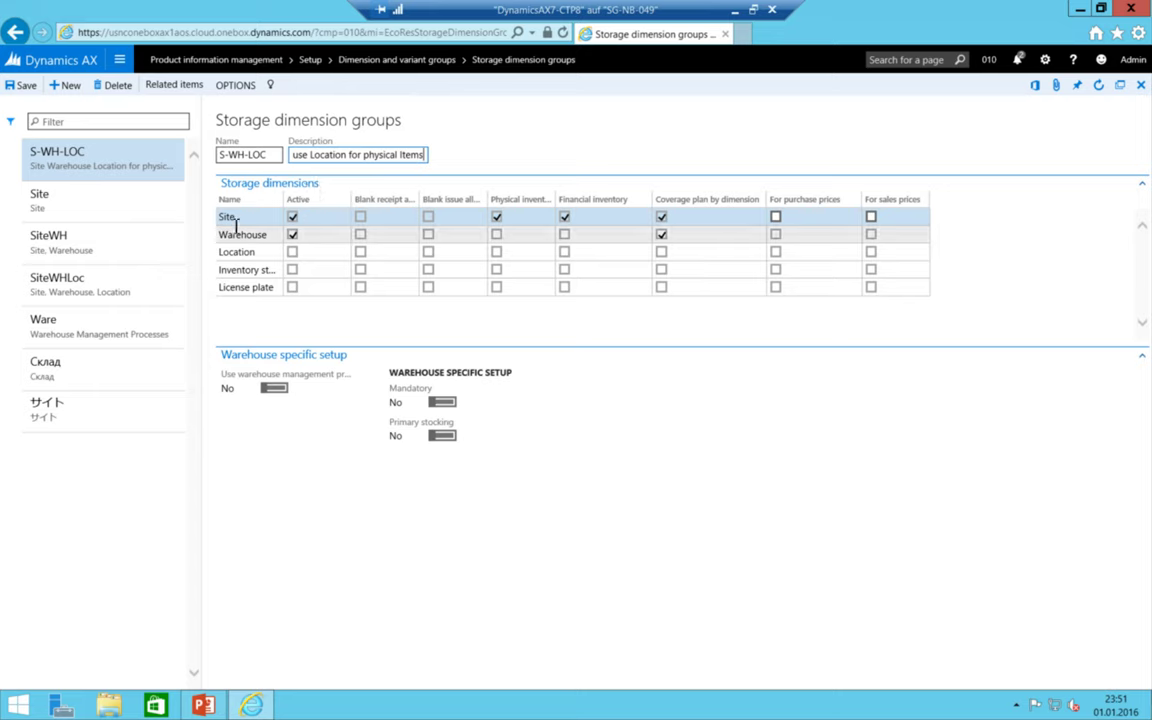
click(293, 253)
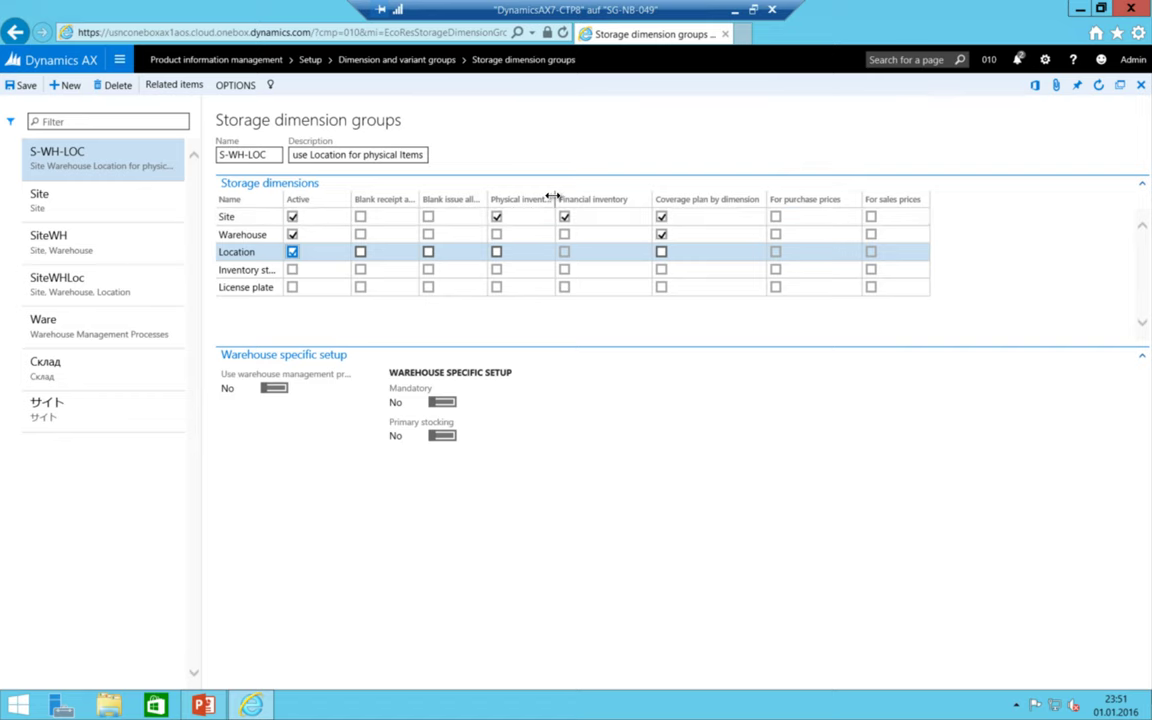
drag(553, 196, 609, 198)
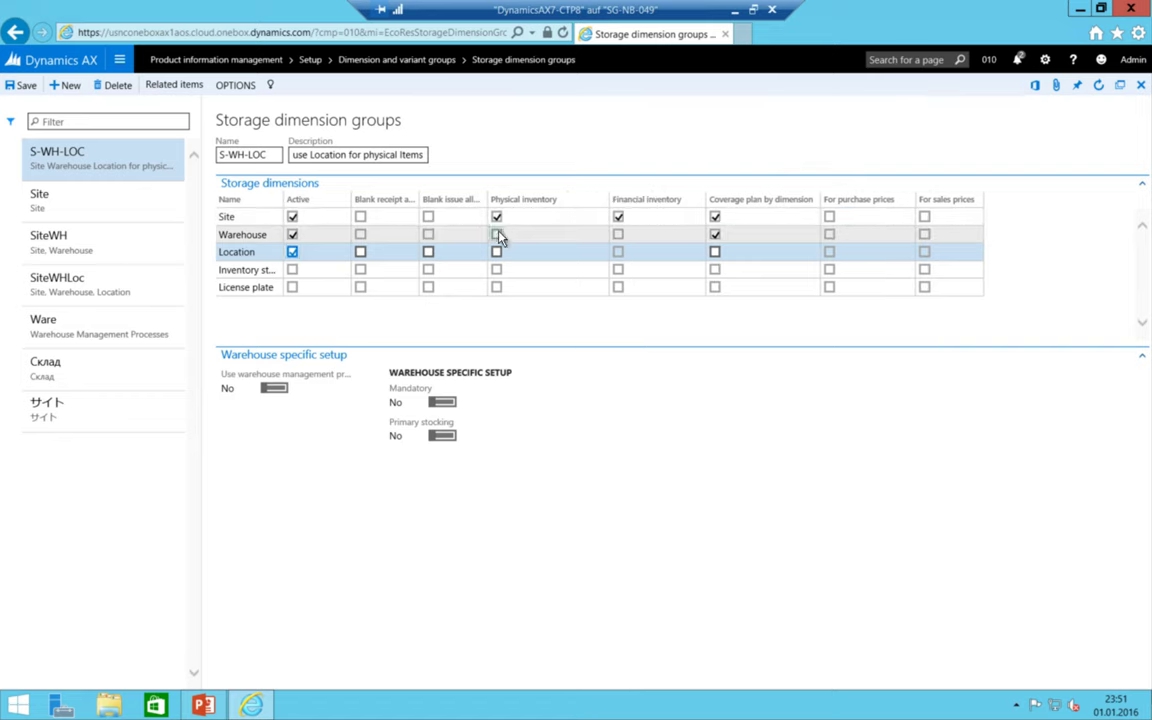
click(498, 236)
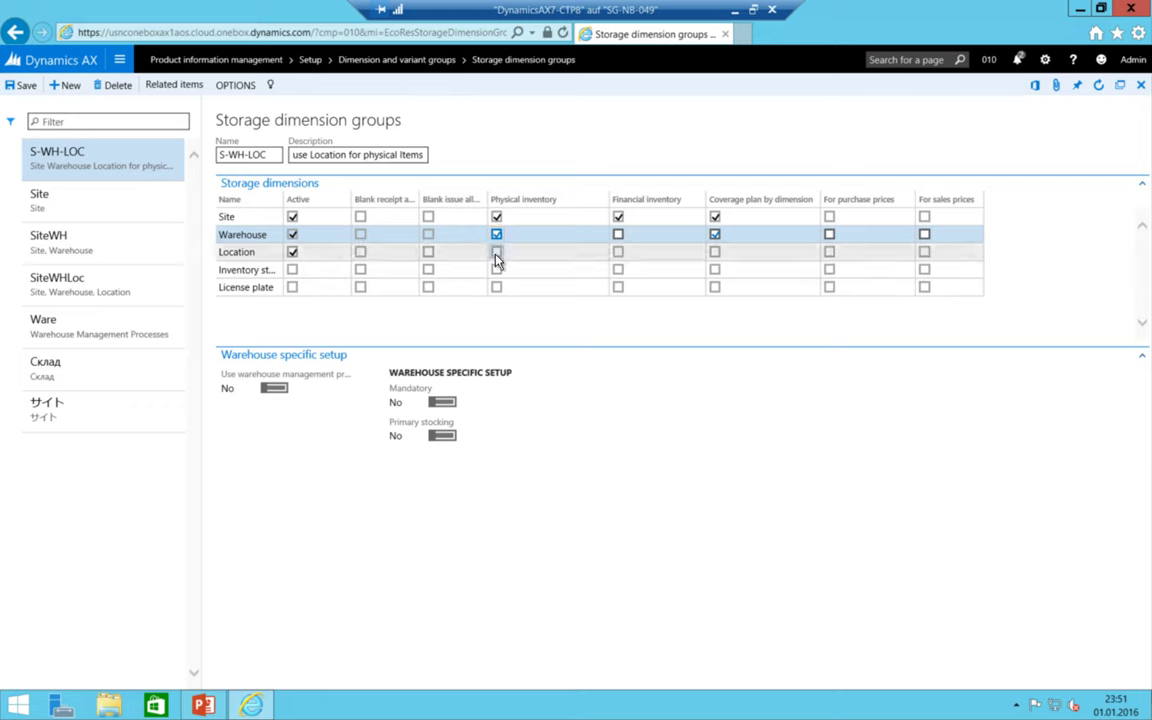
click(497, 254)
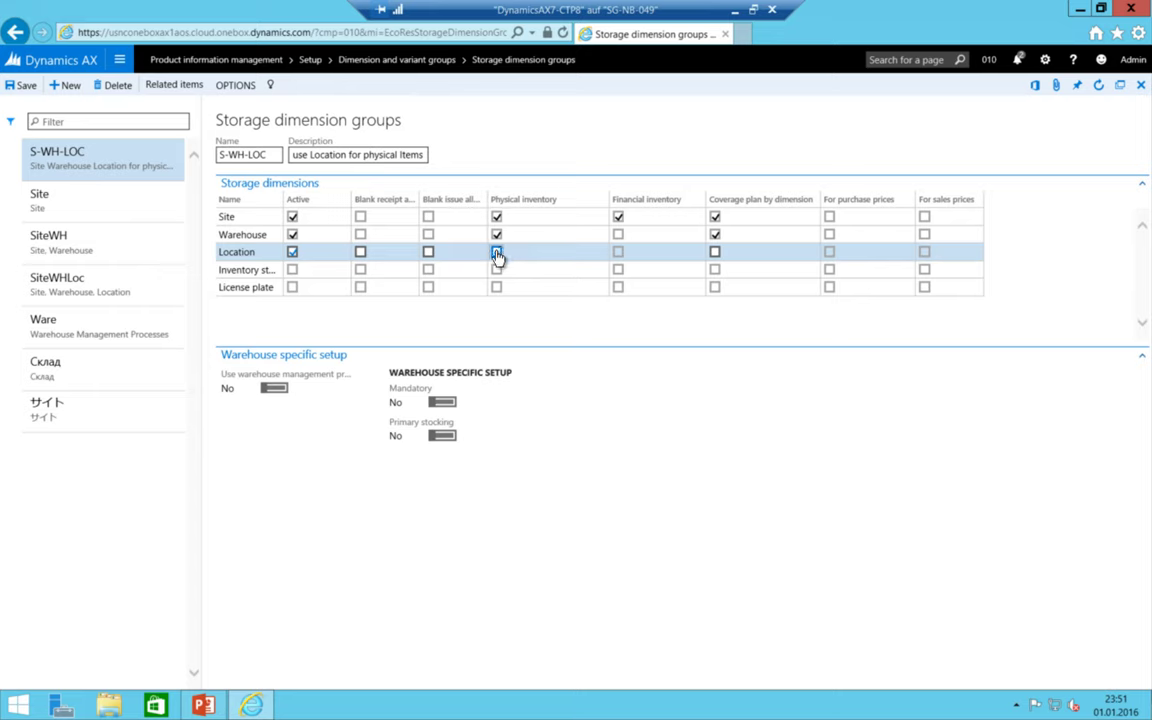
click(499, 256)
click(499, 254)
click(497, 254)
click(497, 255)
click(497, 252)
click(497, 252)
drag(605, 194, 576, 194)
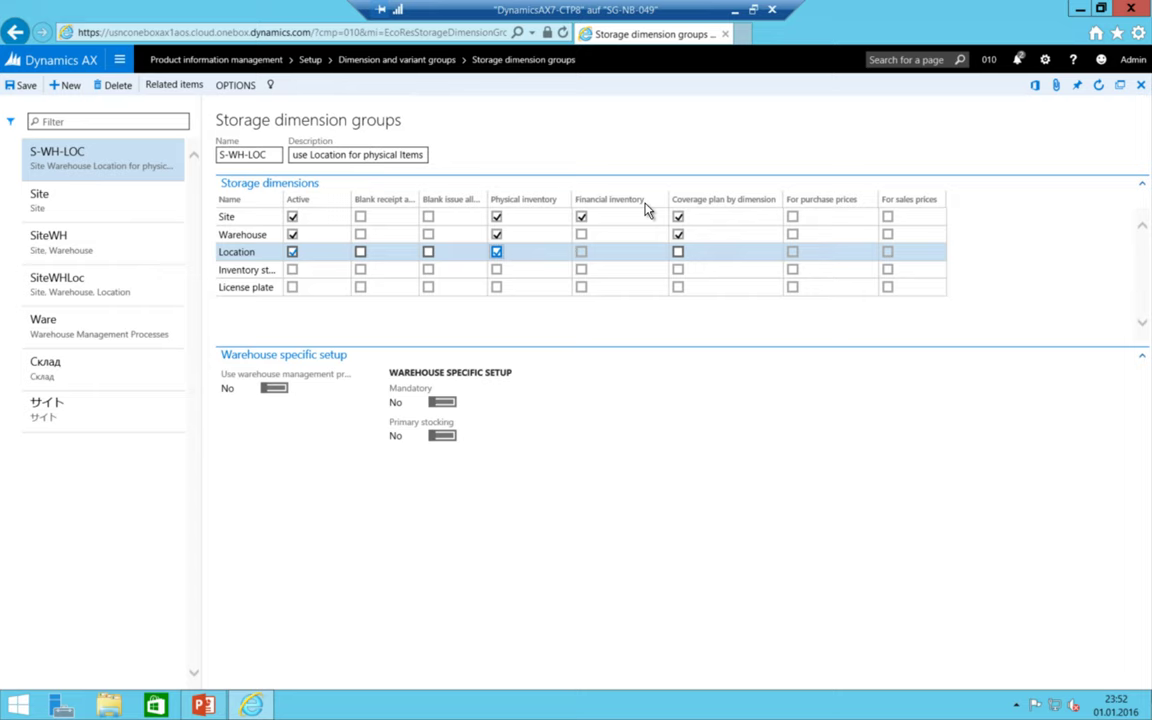
- Enable financial inventory for the Warehouse dimension of storage dimension group S-WH-LOC
click(256, 218)
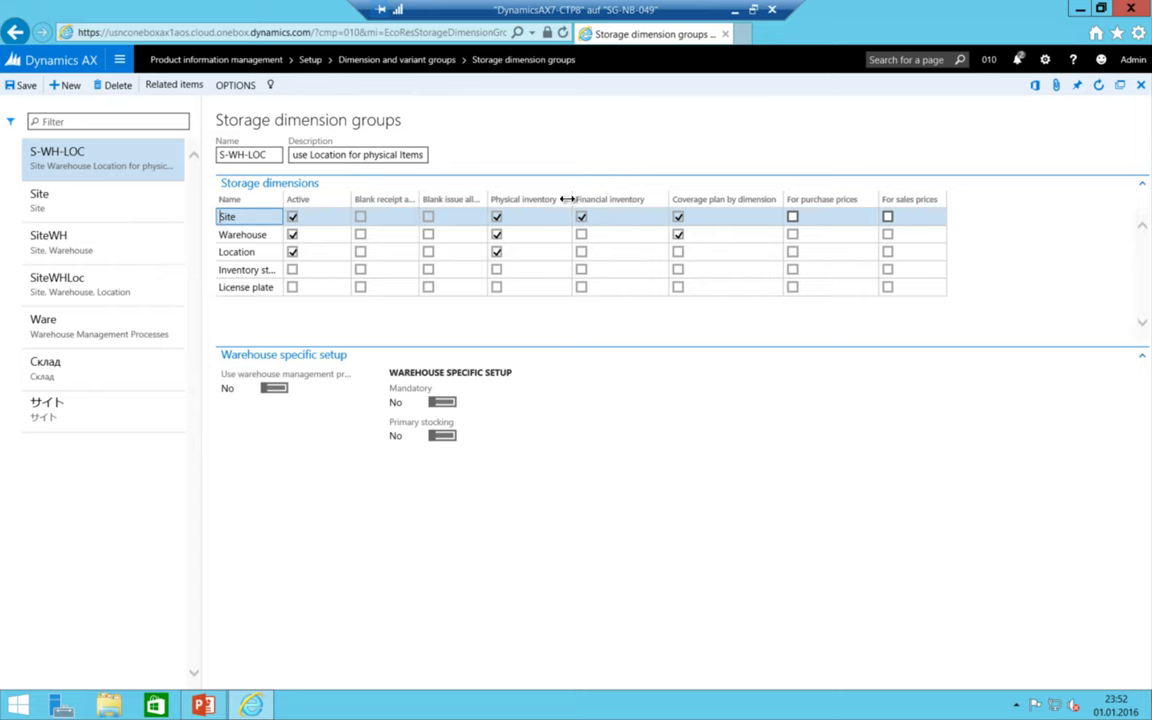
click(226, 234)
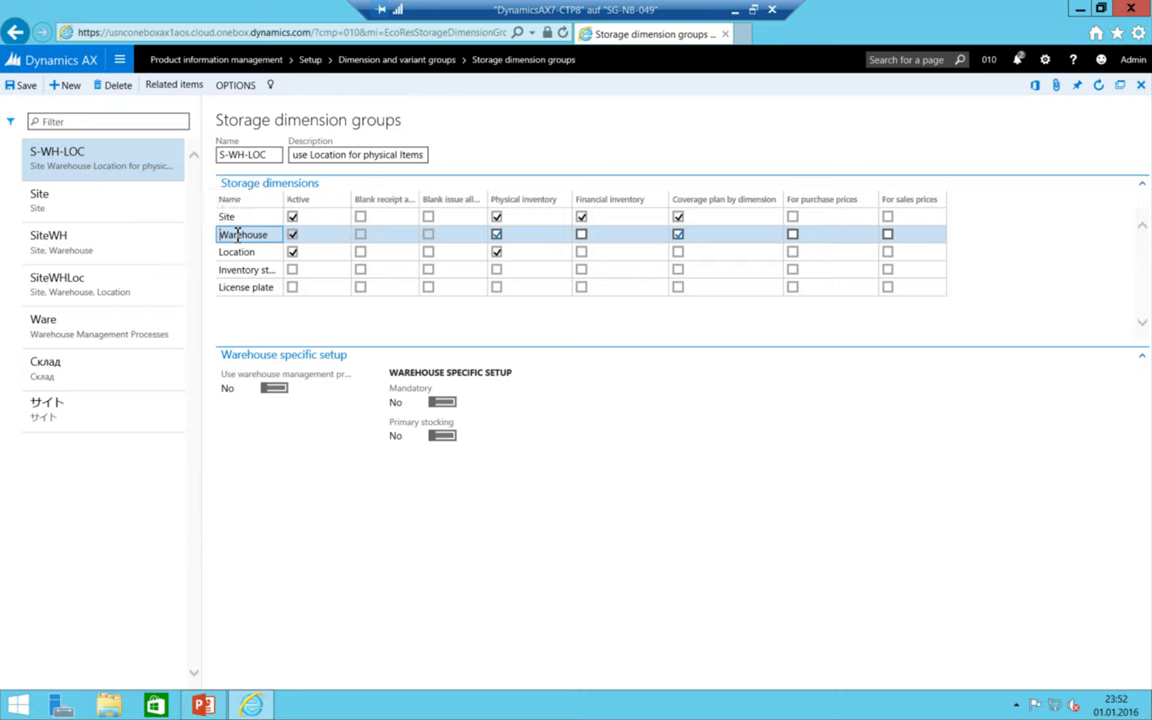
click(581, 234)
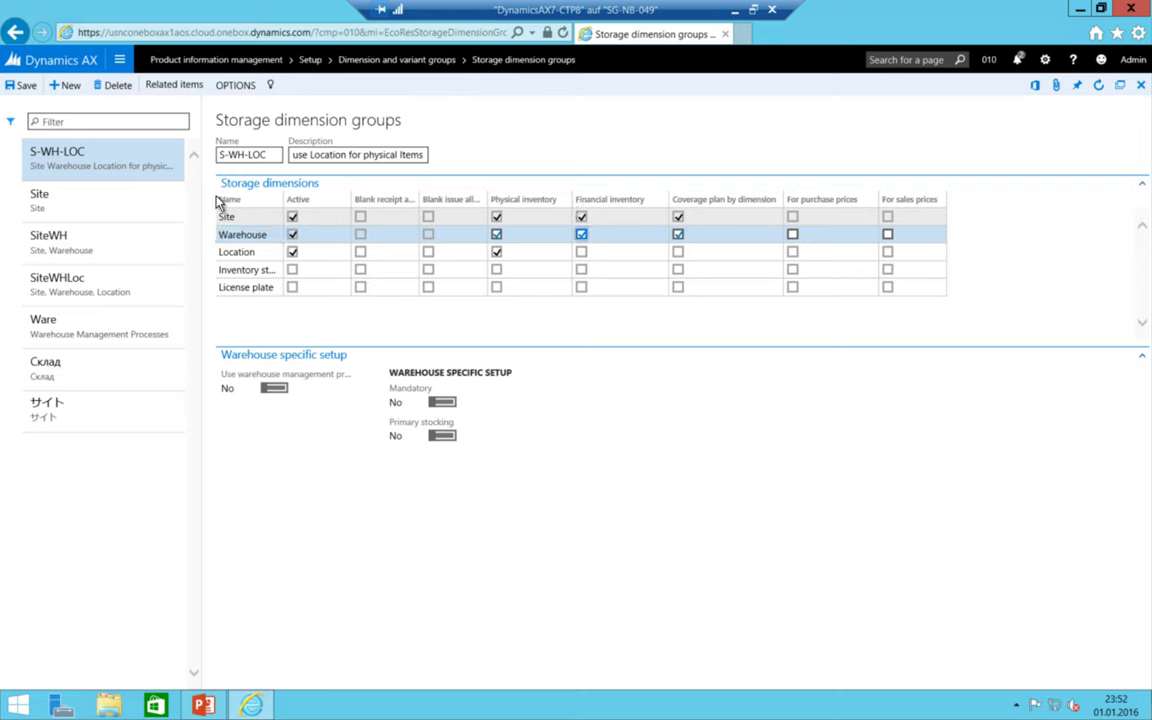
click(240, 252)
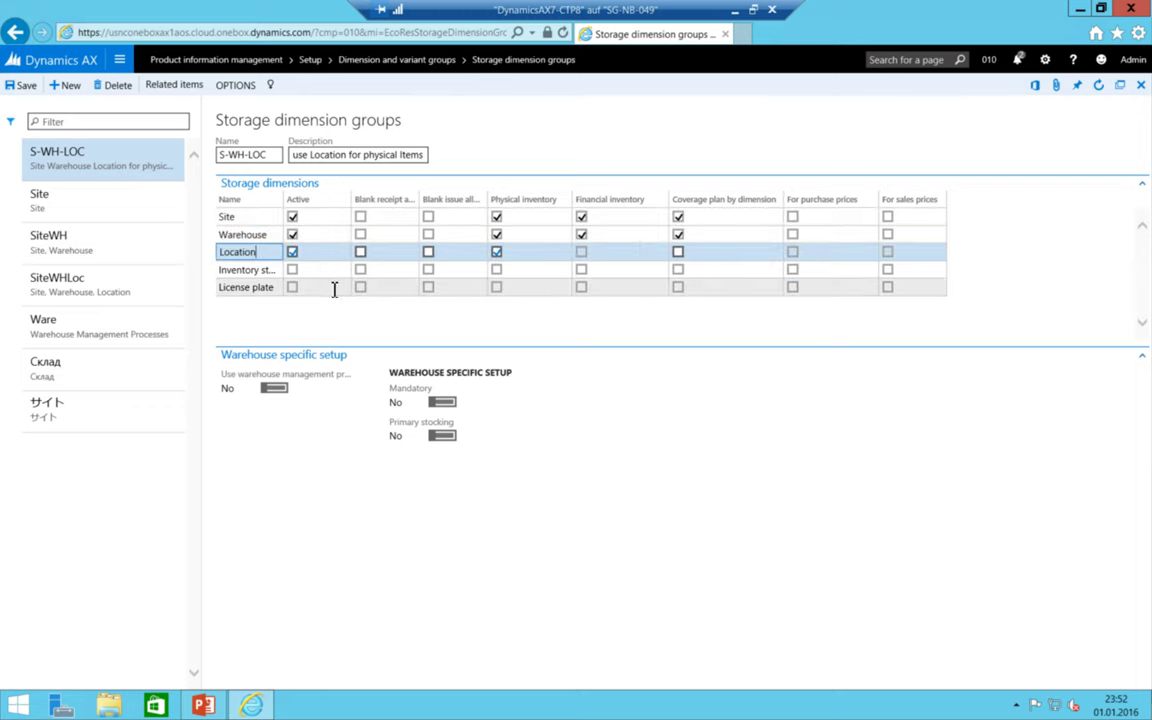
click(228, 234)
click(582, 236)
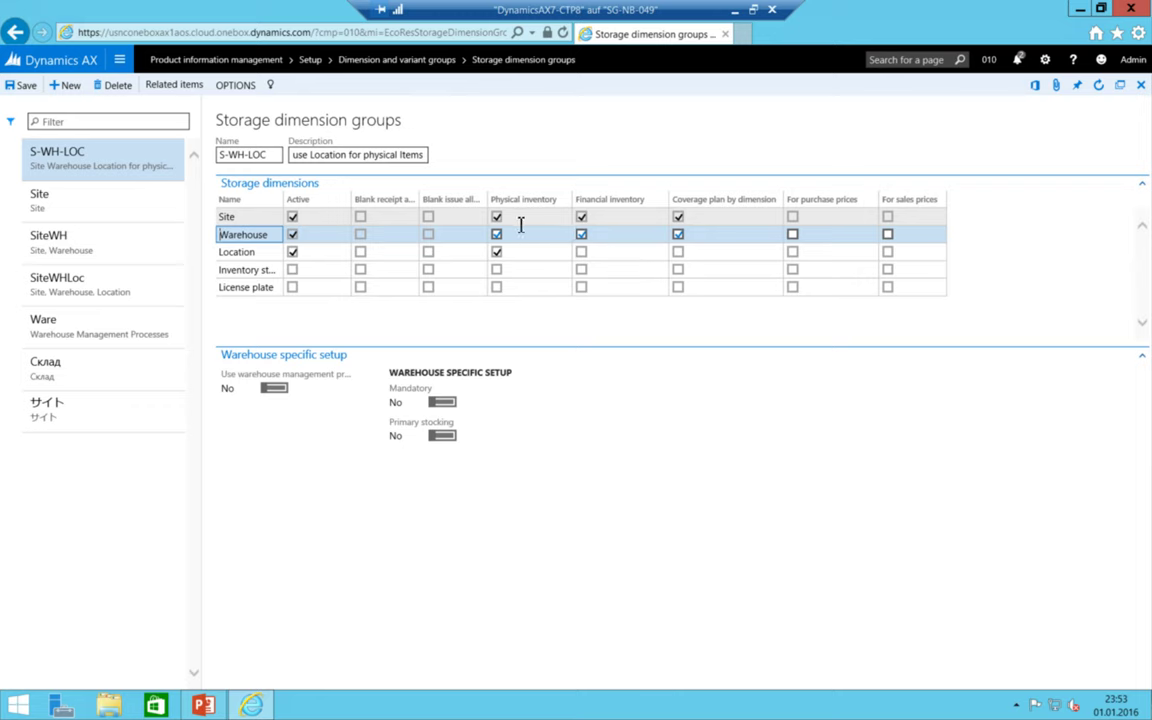
click(262, 256)
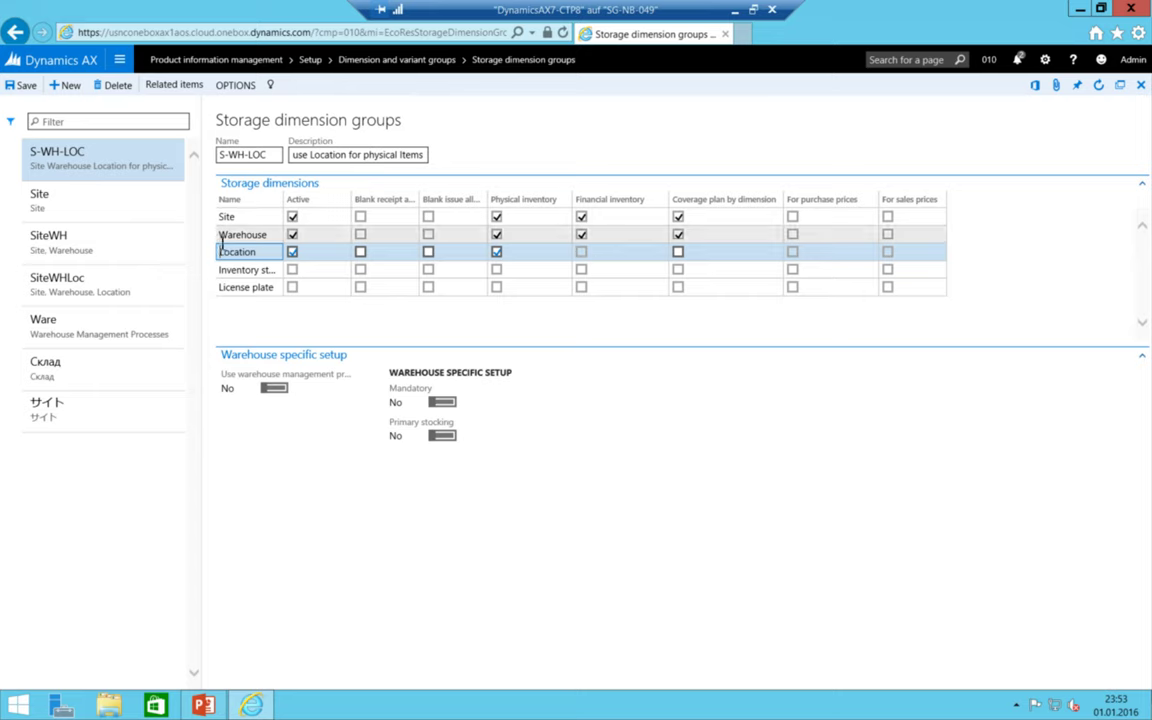
click(237, 235)
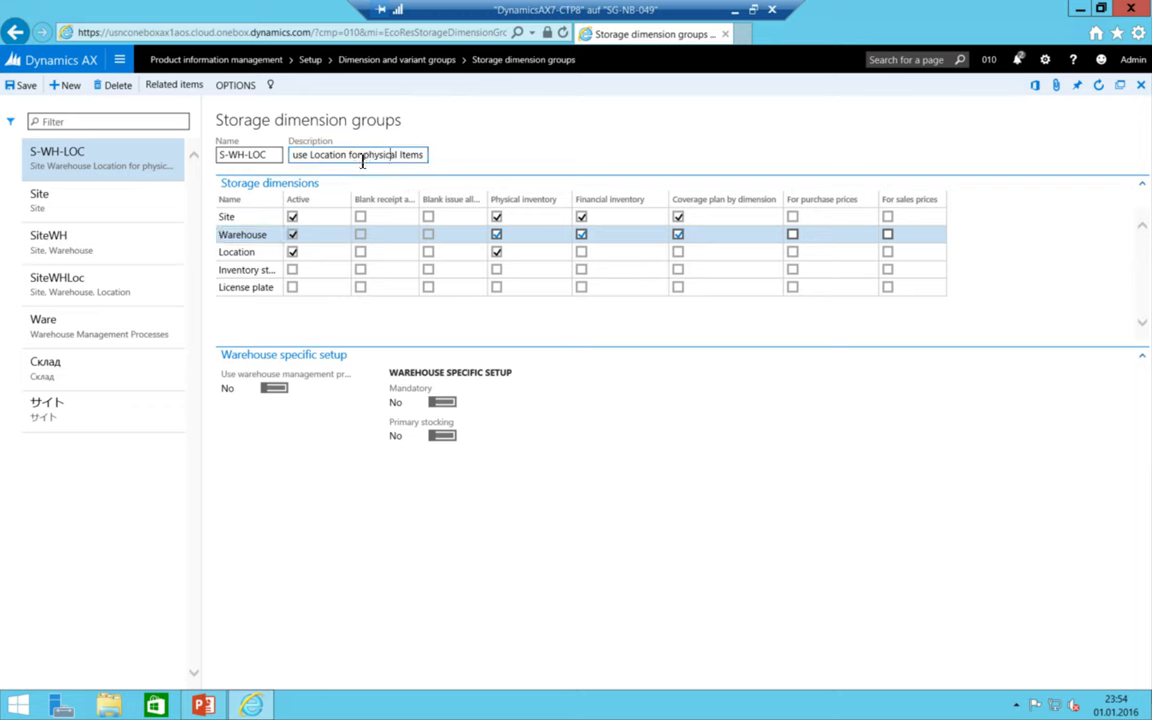
drag(362, 155, 630, 180)
drag(363, 156, 650, 180)
- Open the item model groups page in the inventory setup of Inventory management
click(119, 60)
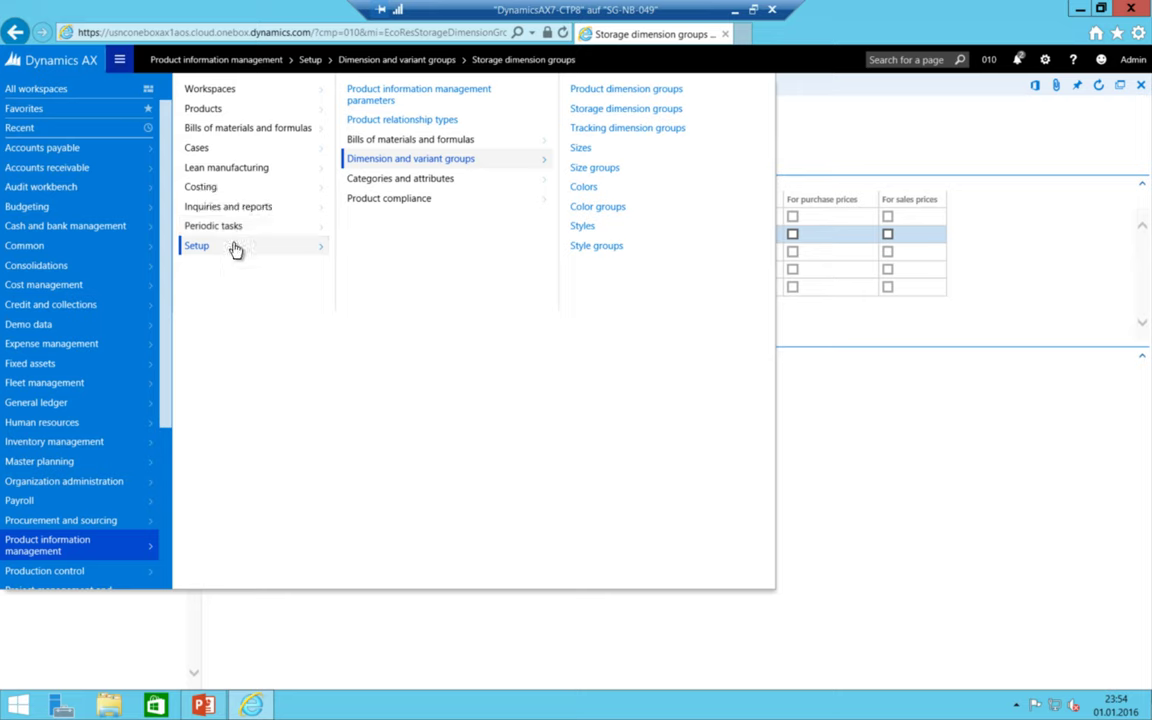
click(31, 441)
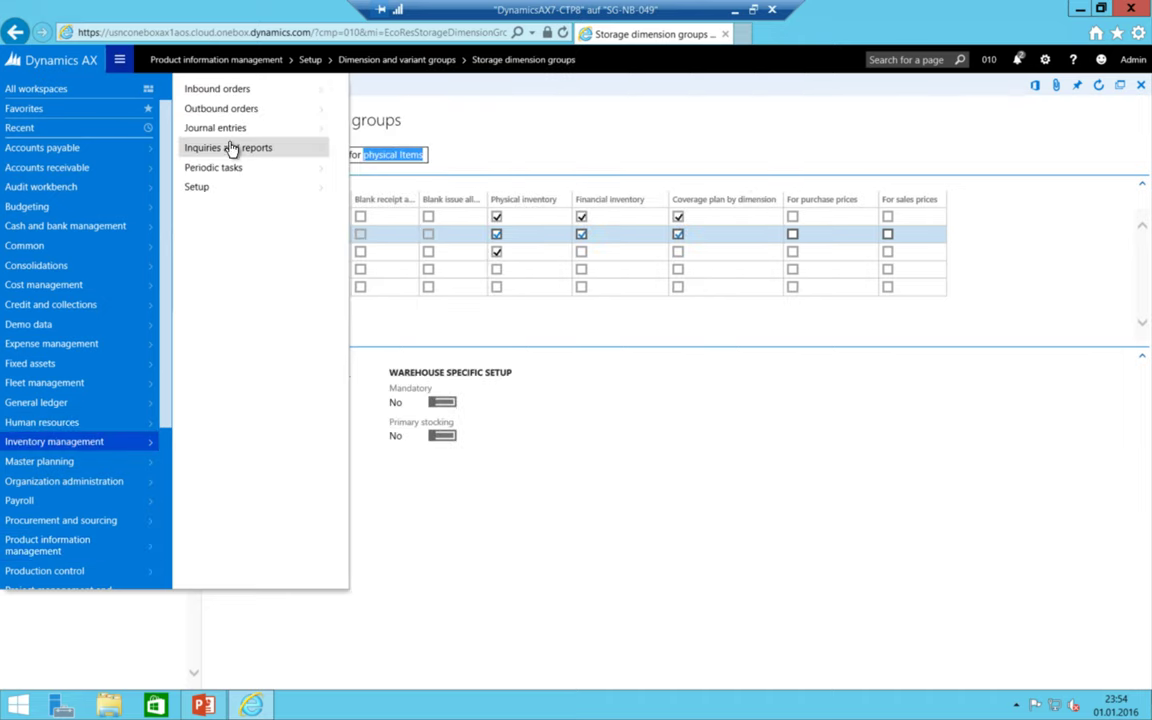
click(217, 186)
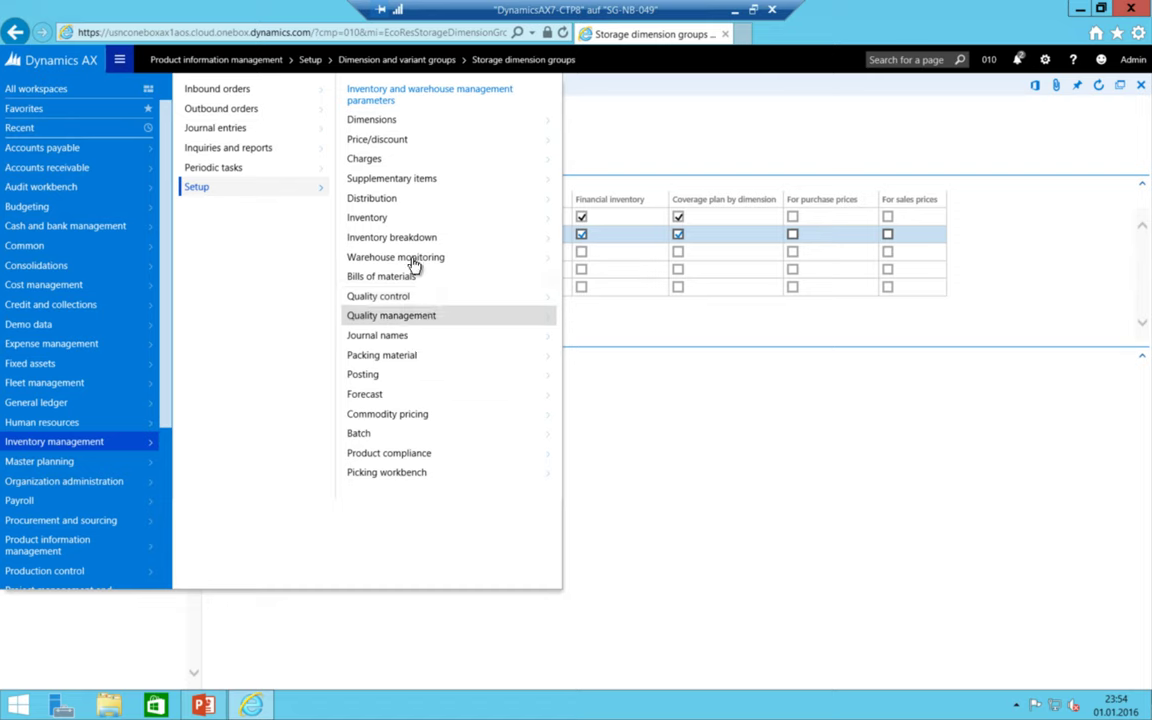
click(398, 219)
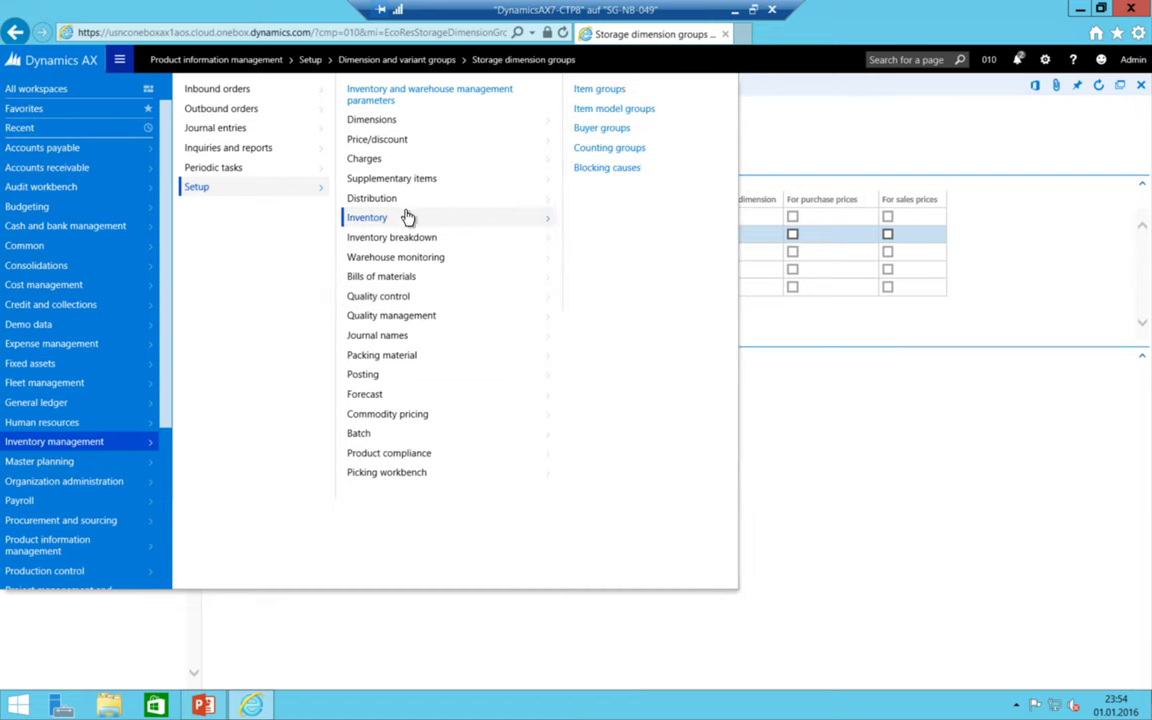
click(631, 112)
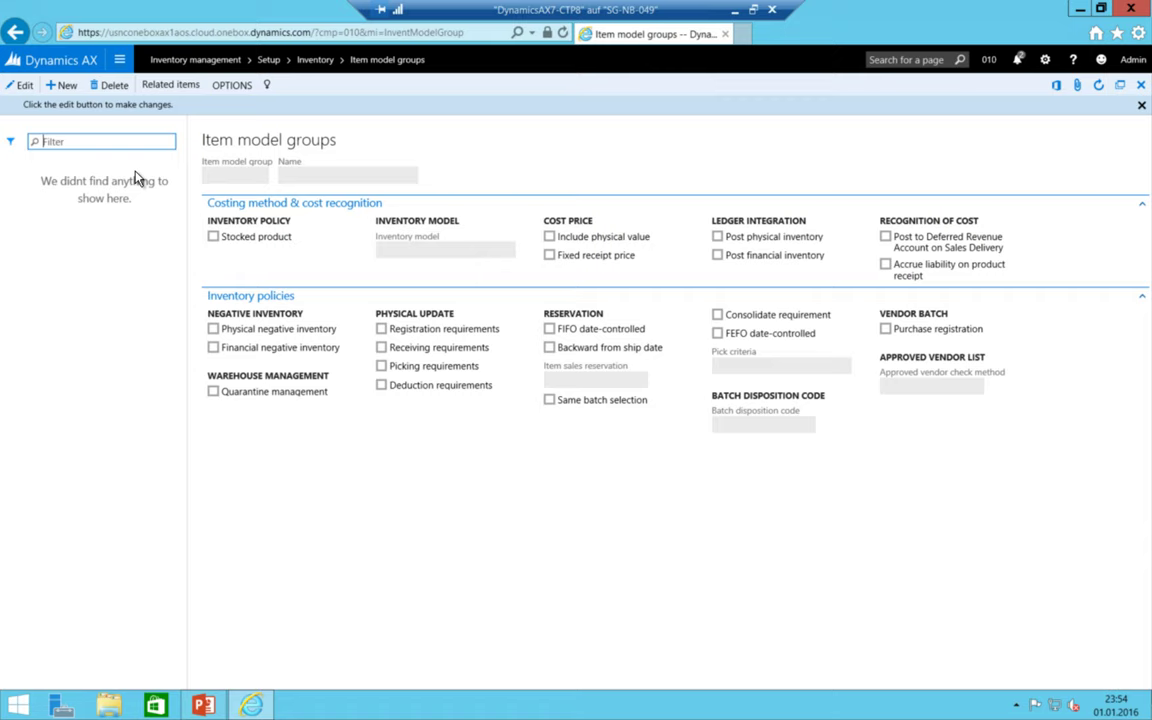
- Create an item model group FIFO with the name "FIFO - Physical items"
click(62, 87)
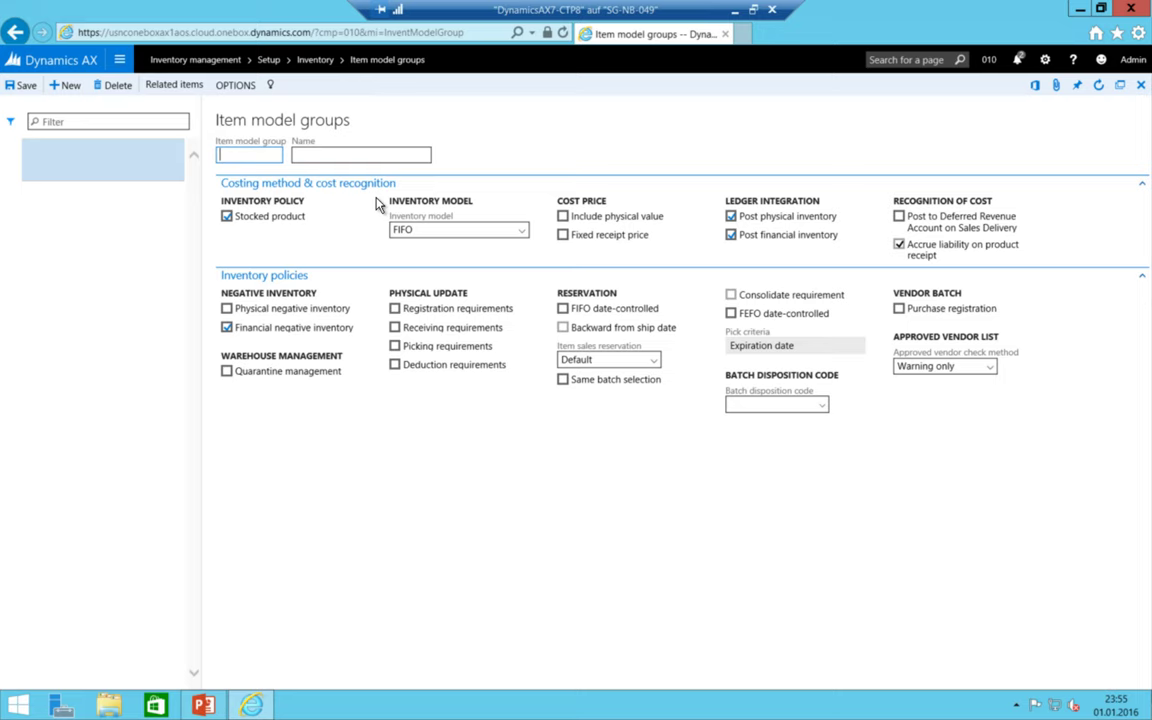
text(FIFO)
key(Tab)
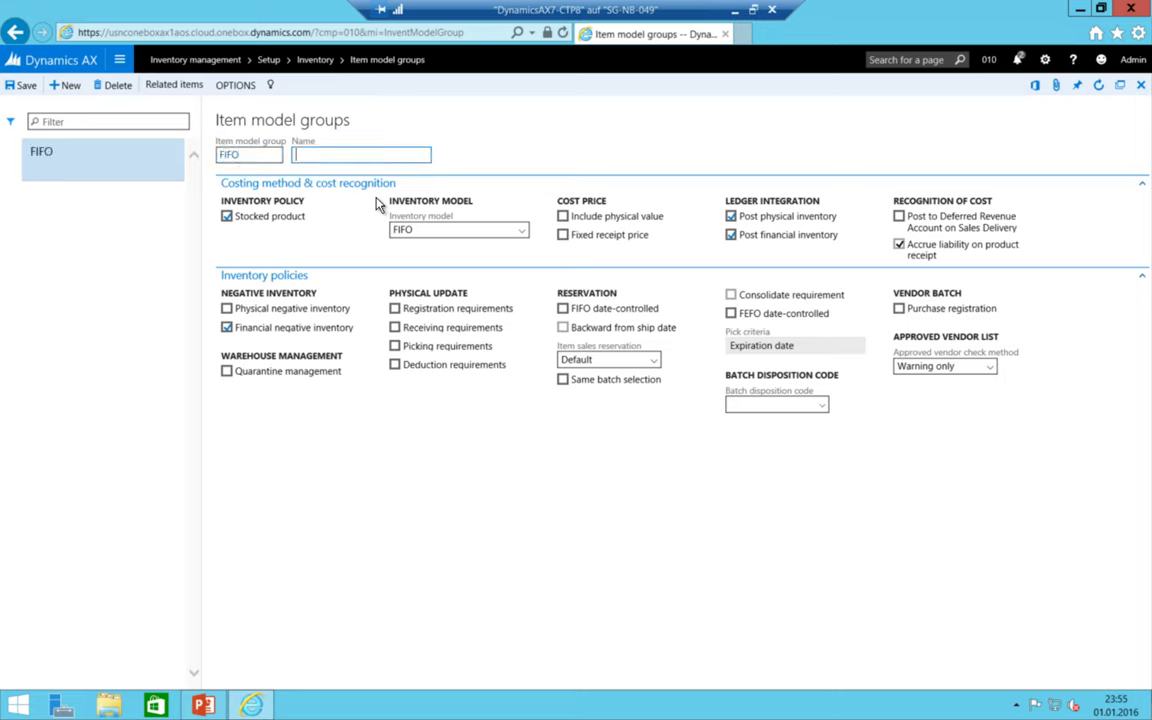
text(FIFO - f)
key(BackSpace)
text(Physical items)
- Change the new item model group's identifier to I-FIFO
click(223, 158)
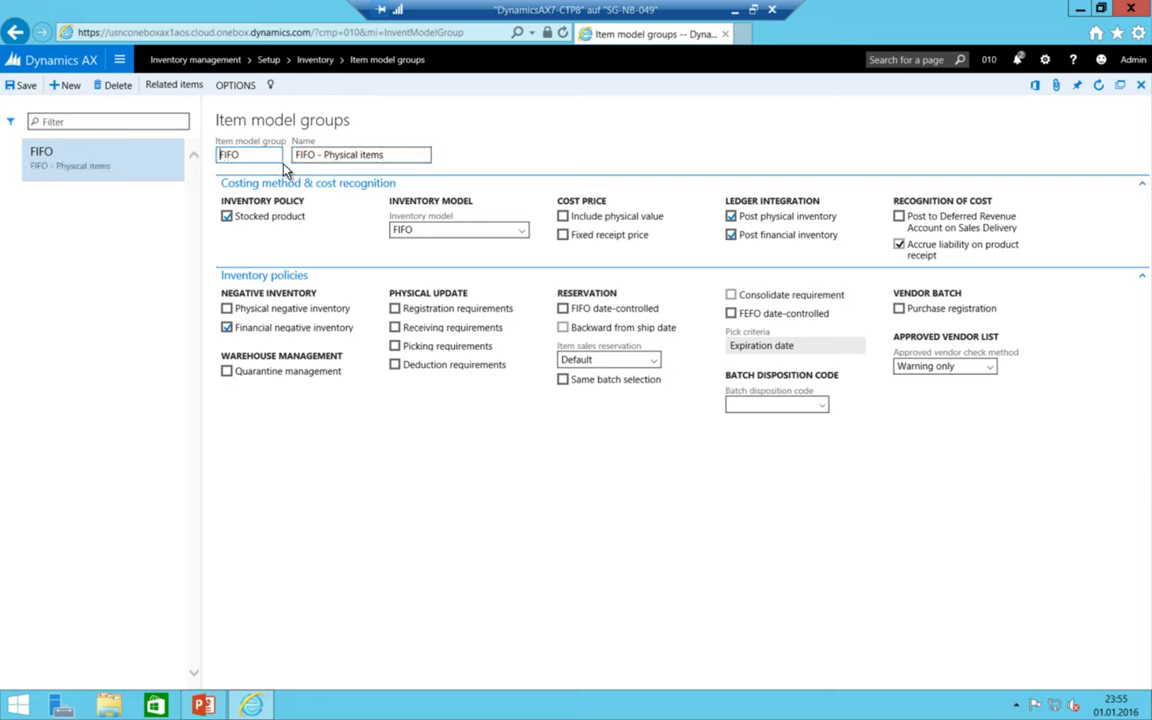
text(I-)
key(Tab)
click(297, 155)
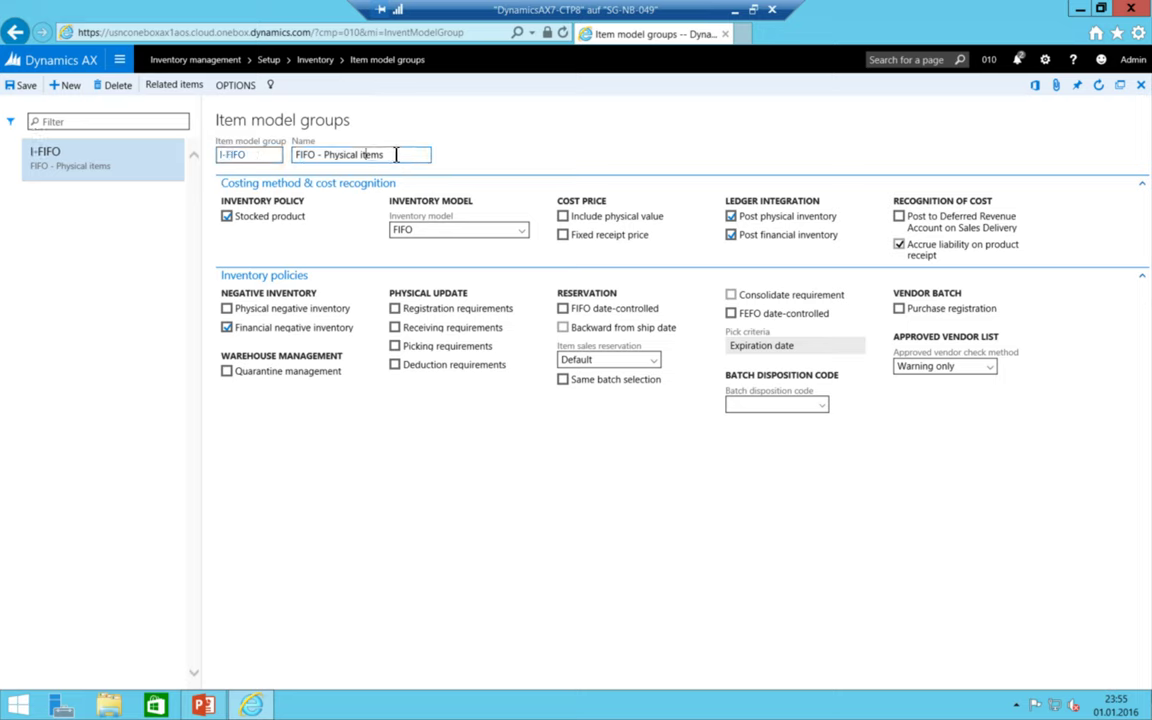
drag(396, 155, 288, 152)
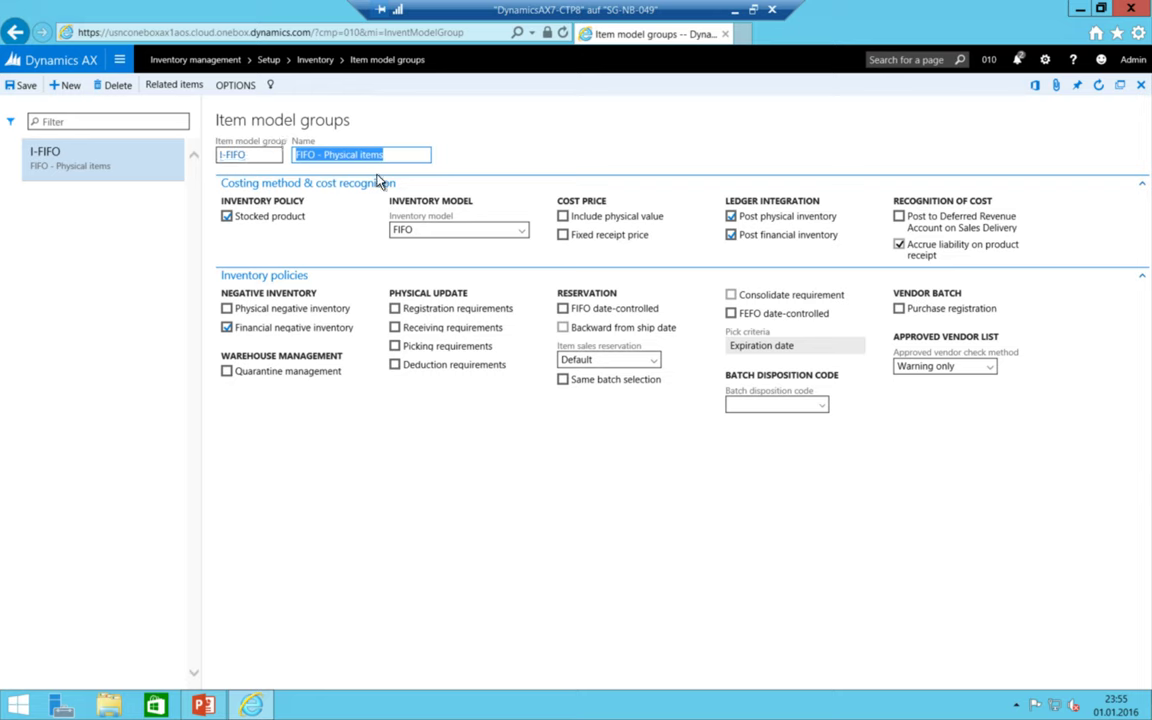
- Choose FIFO as the inventory model for group I-FIFO and include physical value in the cost price
click(437, 229)
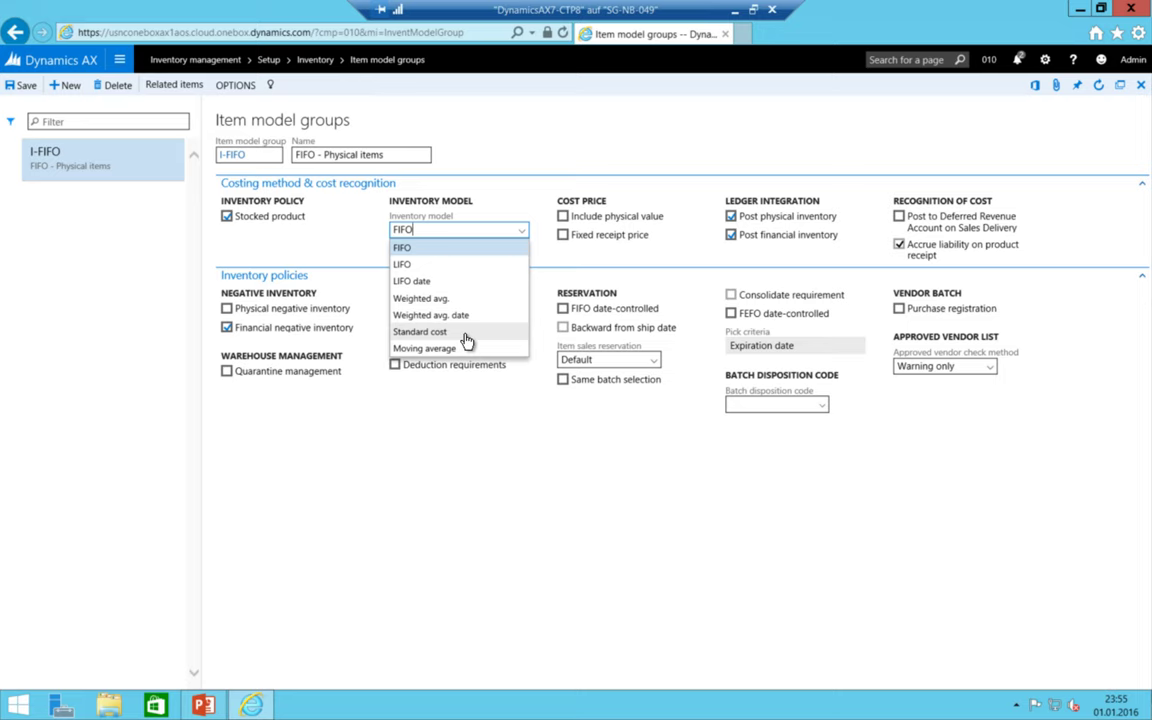
click(403, 249)
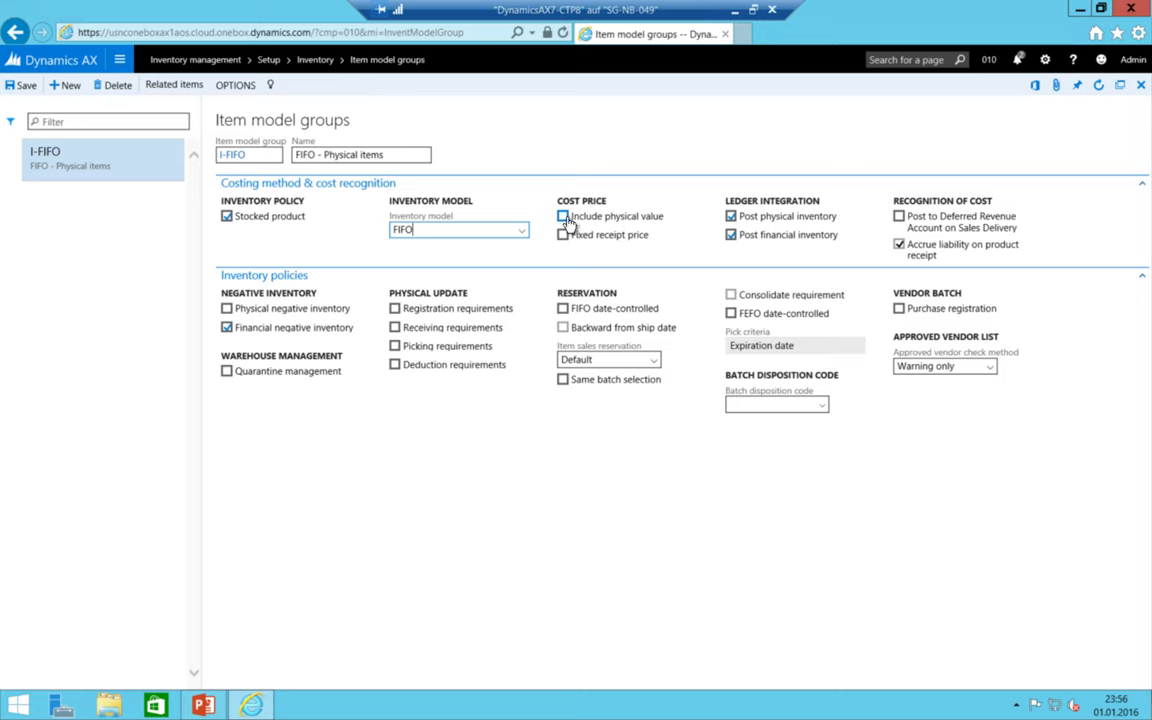
click(564, 218)
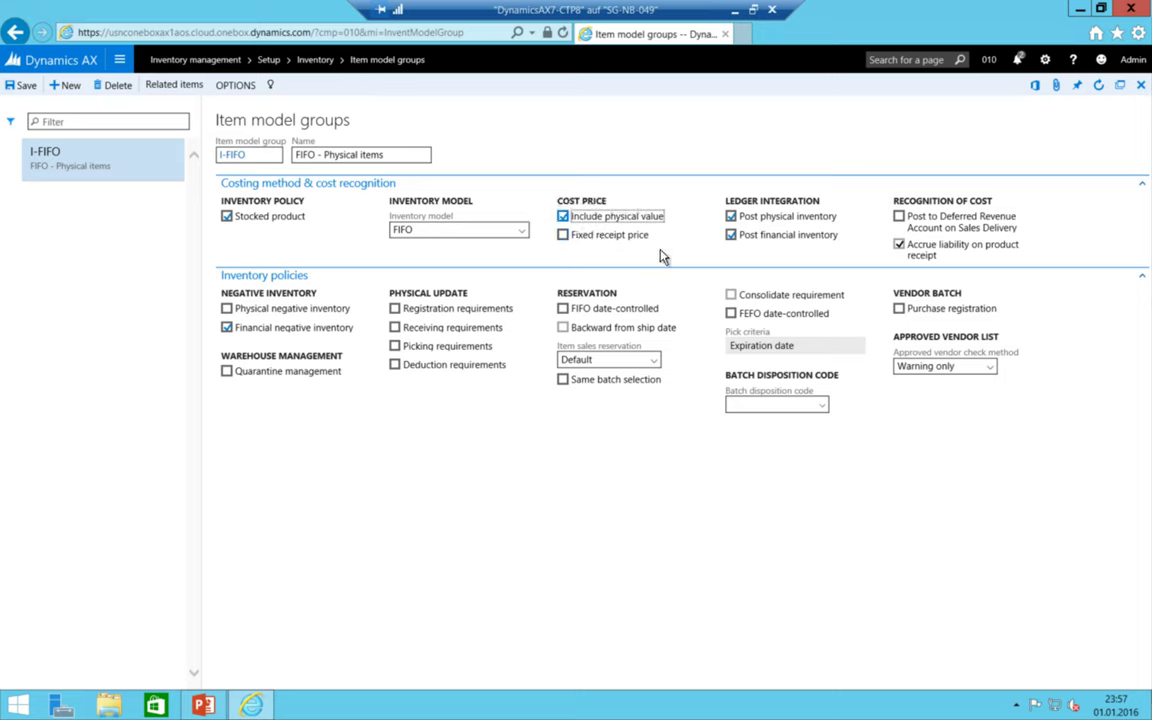
click(561, 234)
- Try disallowing financial negative inventory for item model group I-FIFO, and restore the setting
click(226, 327)
click(226, 327)
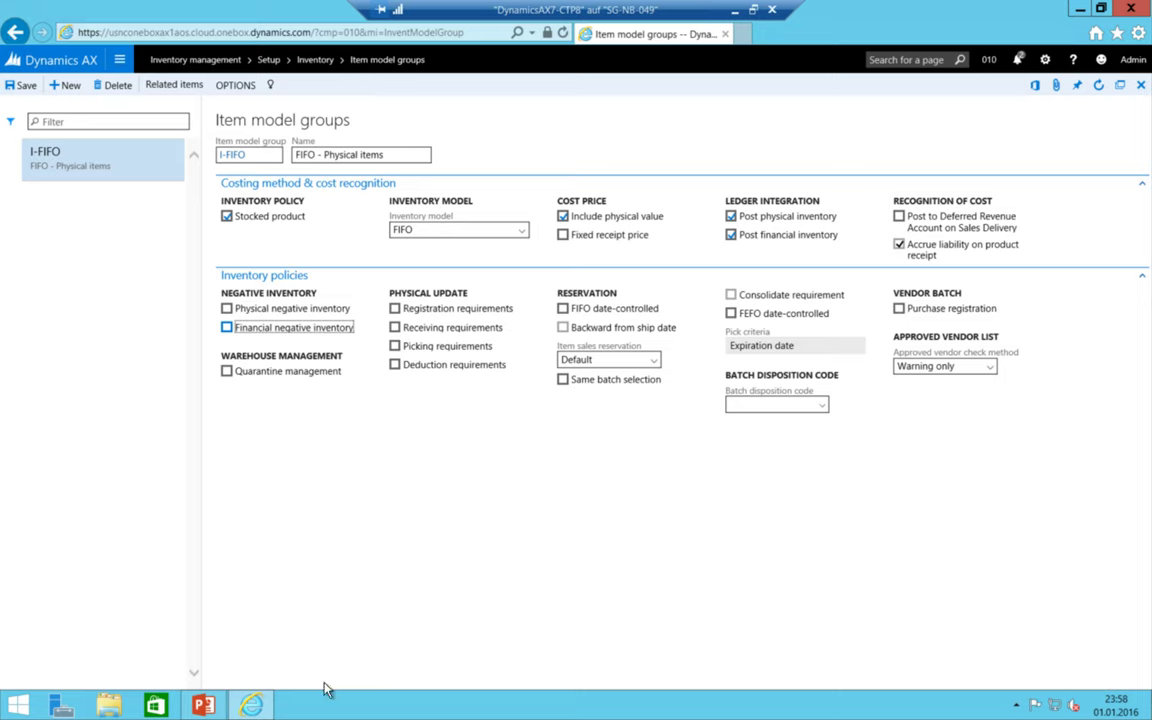
click(227, 328)
- Set the approved vendor check method of item model group I-FIFO to No check and save the group
click(987, 368)
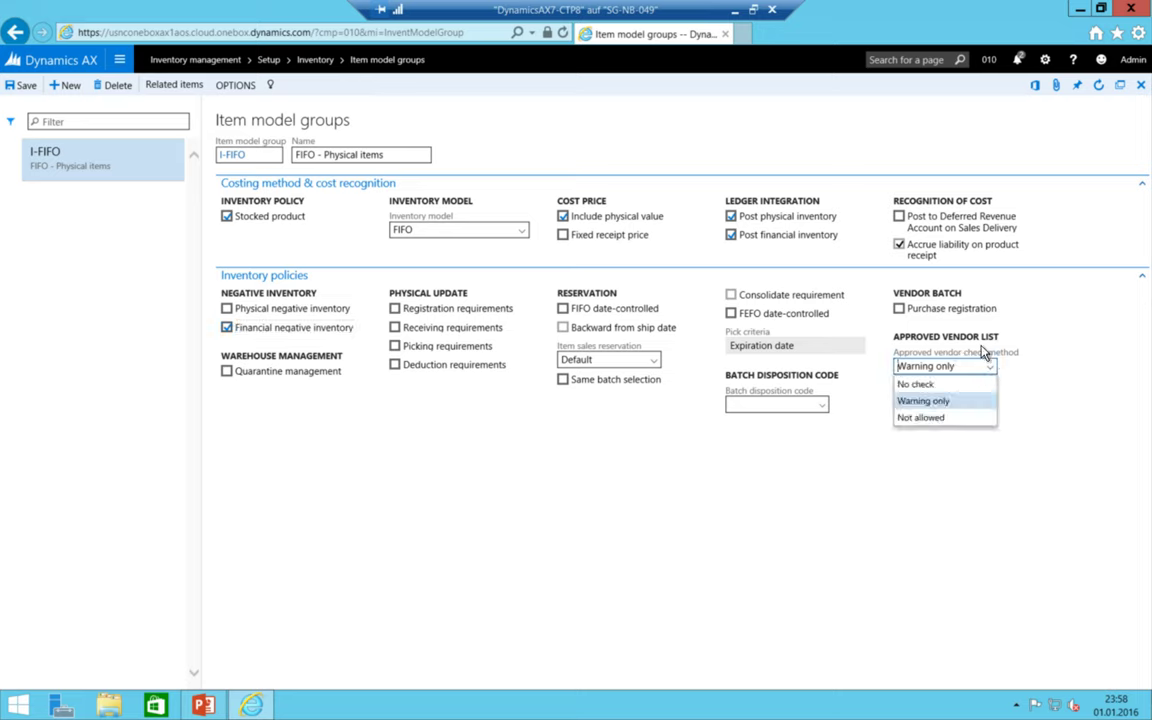
click(920, 385)
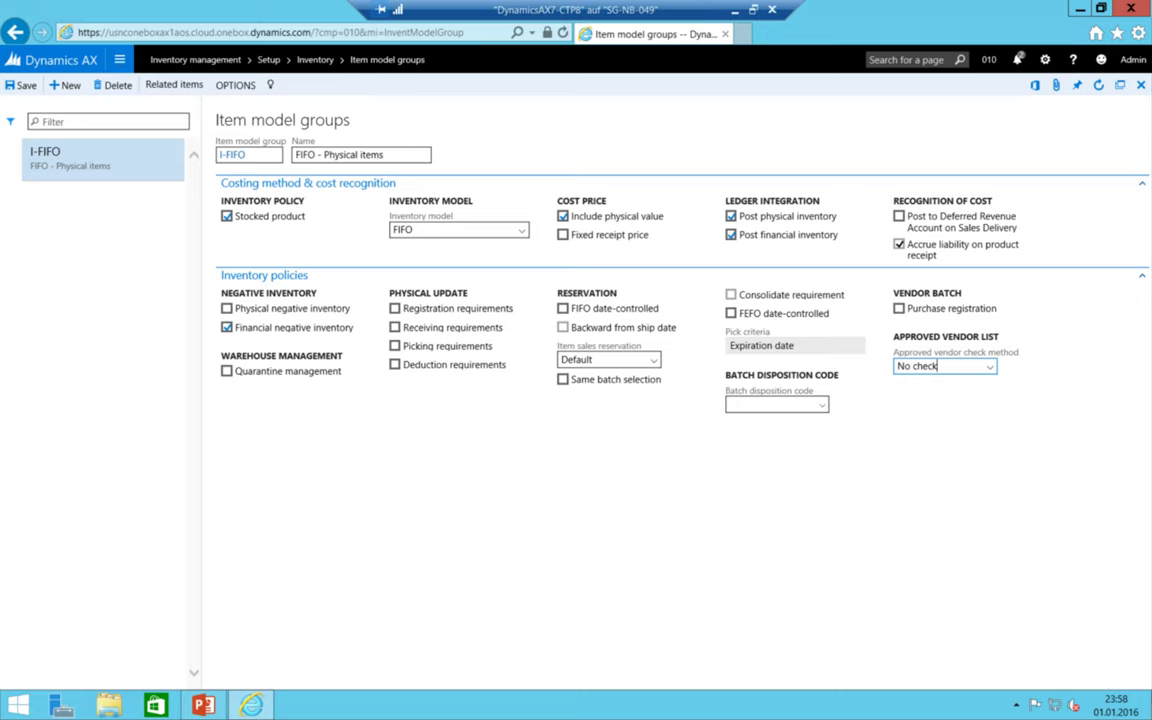
click(19, 88)
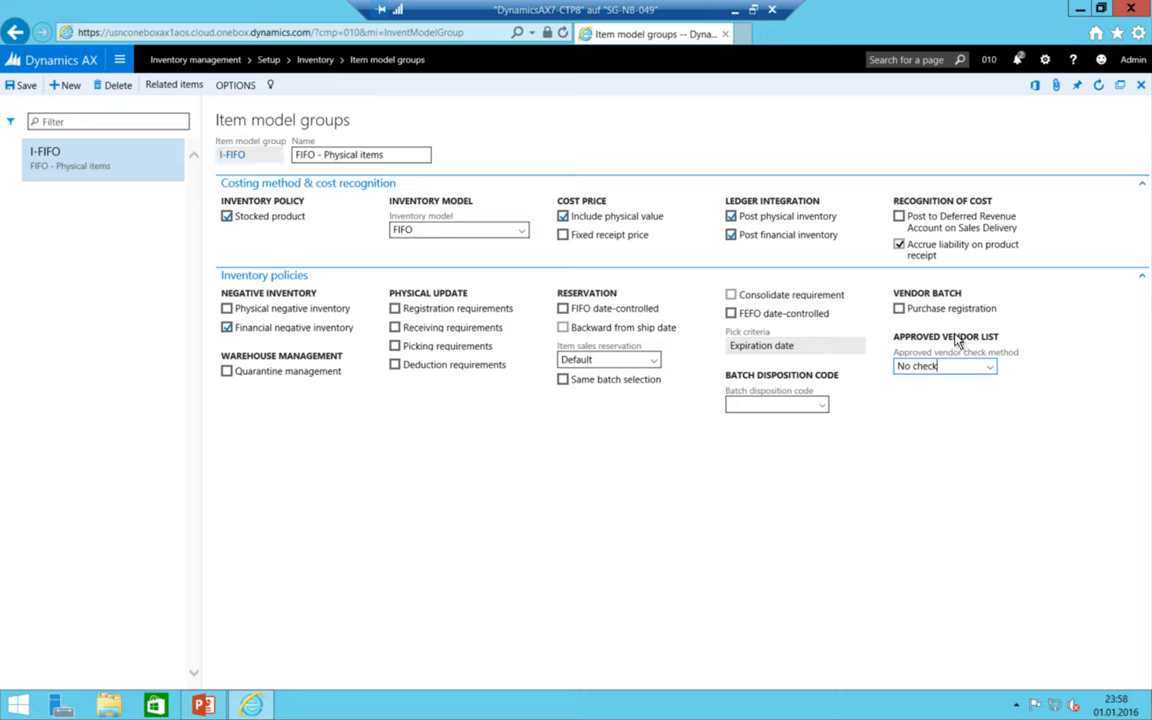
- Create and save an inventory item group I-RAW with the name "Raw material"
click(119, 60)
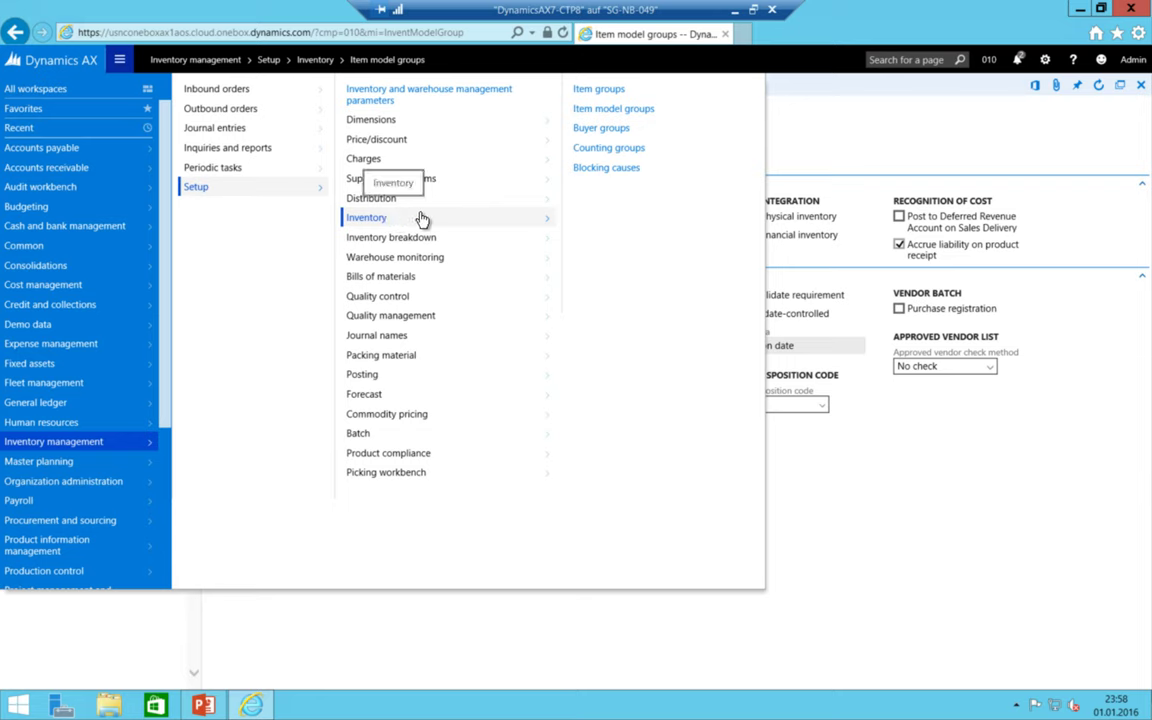
click(610, 92)
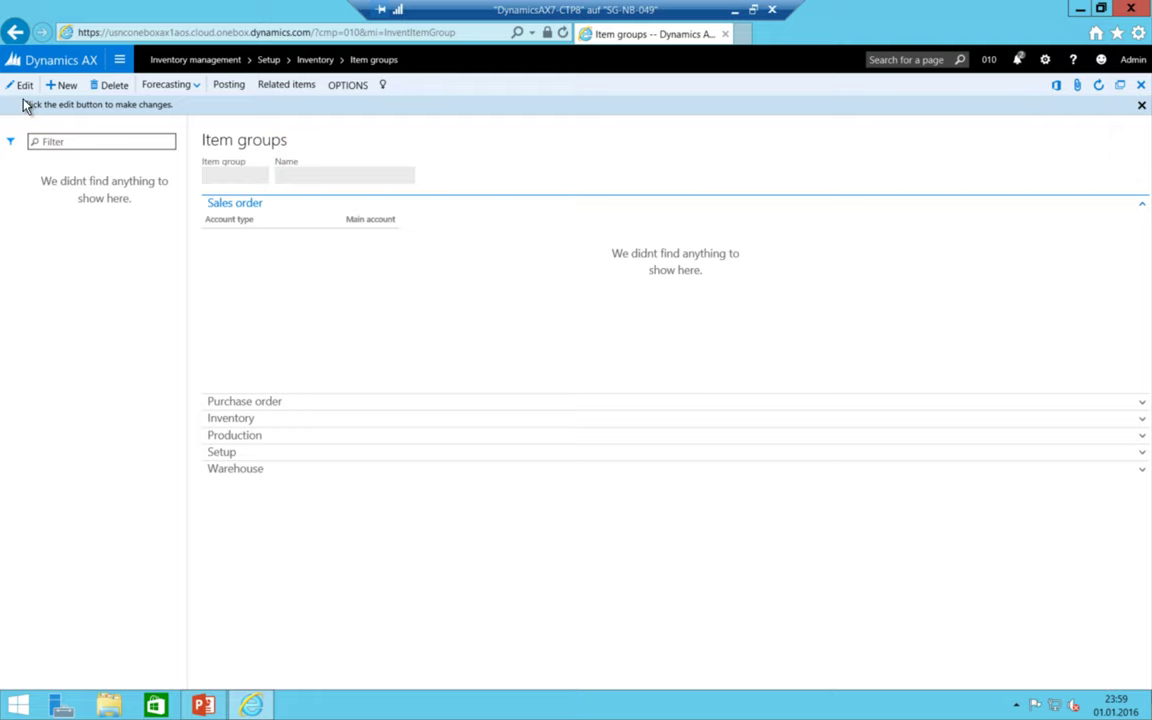
click(62, 85)
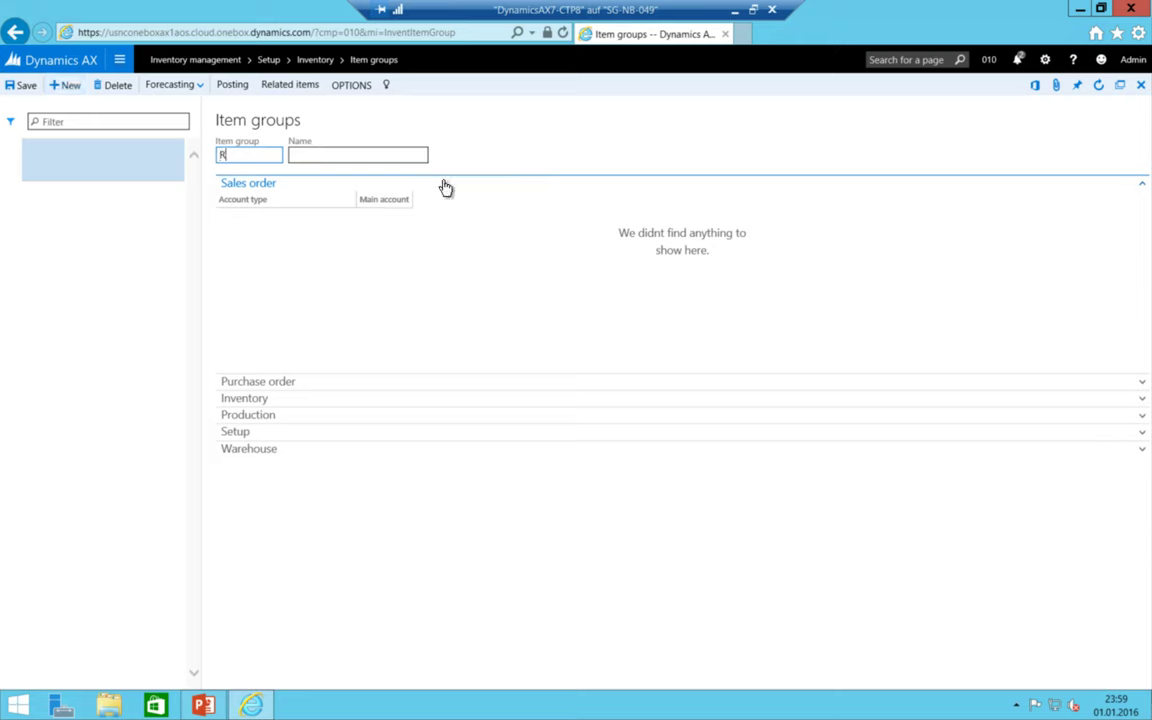
text(R-ABC)
key(BackSpace)
key(BackSpace)
key(BackSpace)
key(BackSpace)
key(BackSpace)
text(I-RAW)
key(Tab)
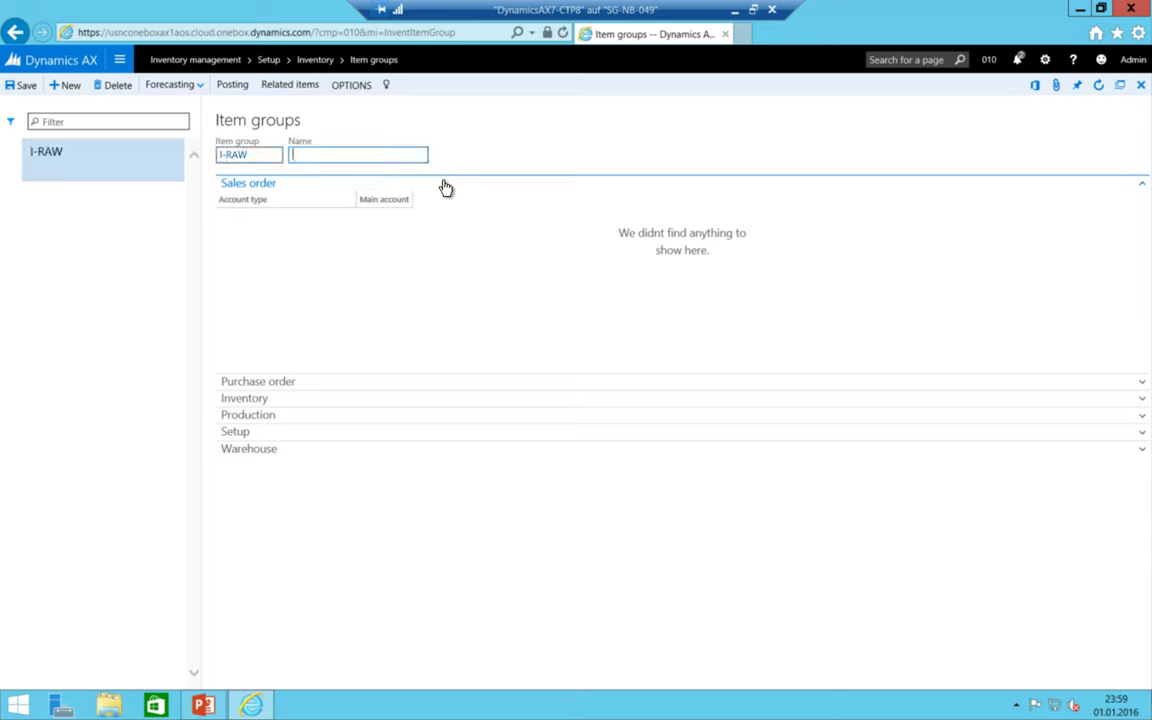
text(Raw material)
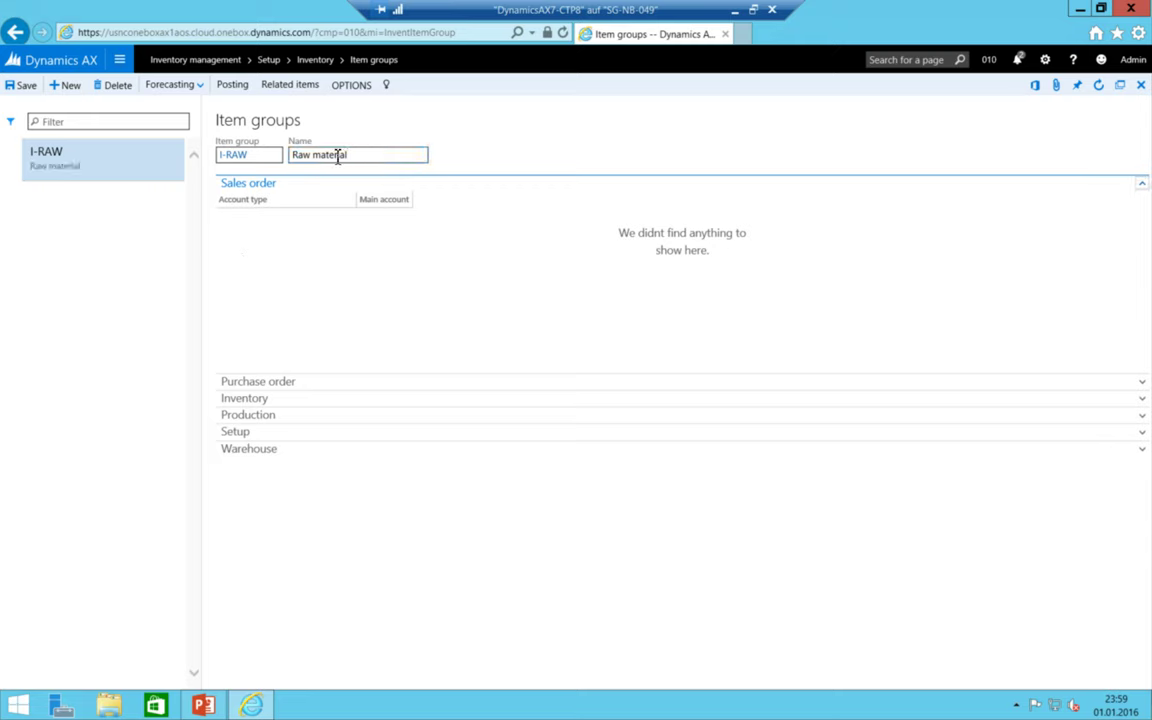
click(24, 85)
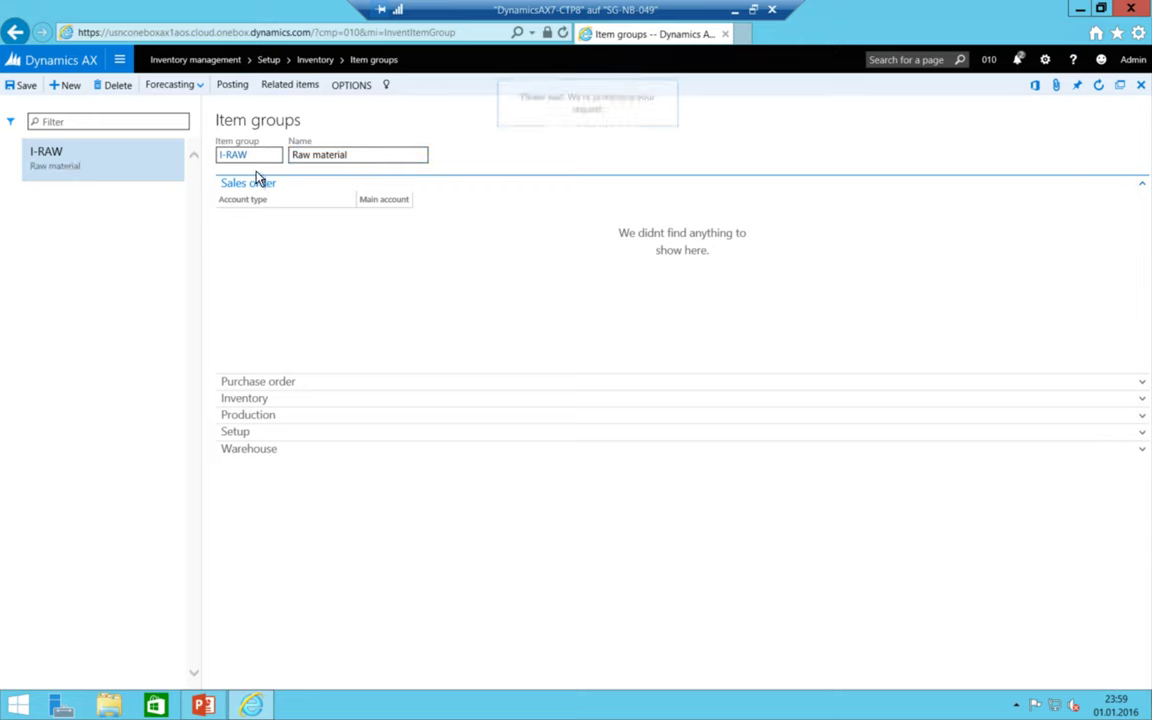
- Look through the main accounts offered for "Cost of units, delivered" in the sales order posting of item group I-RAW
click(450, 217)
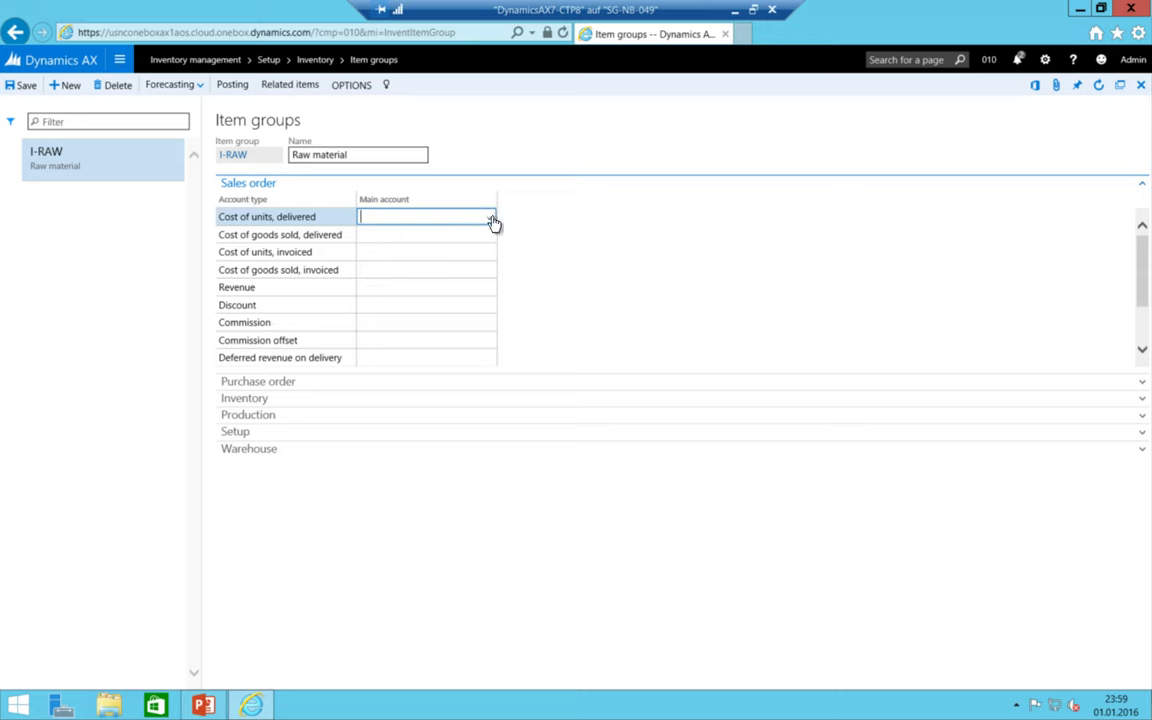
click(490, 220)
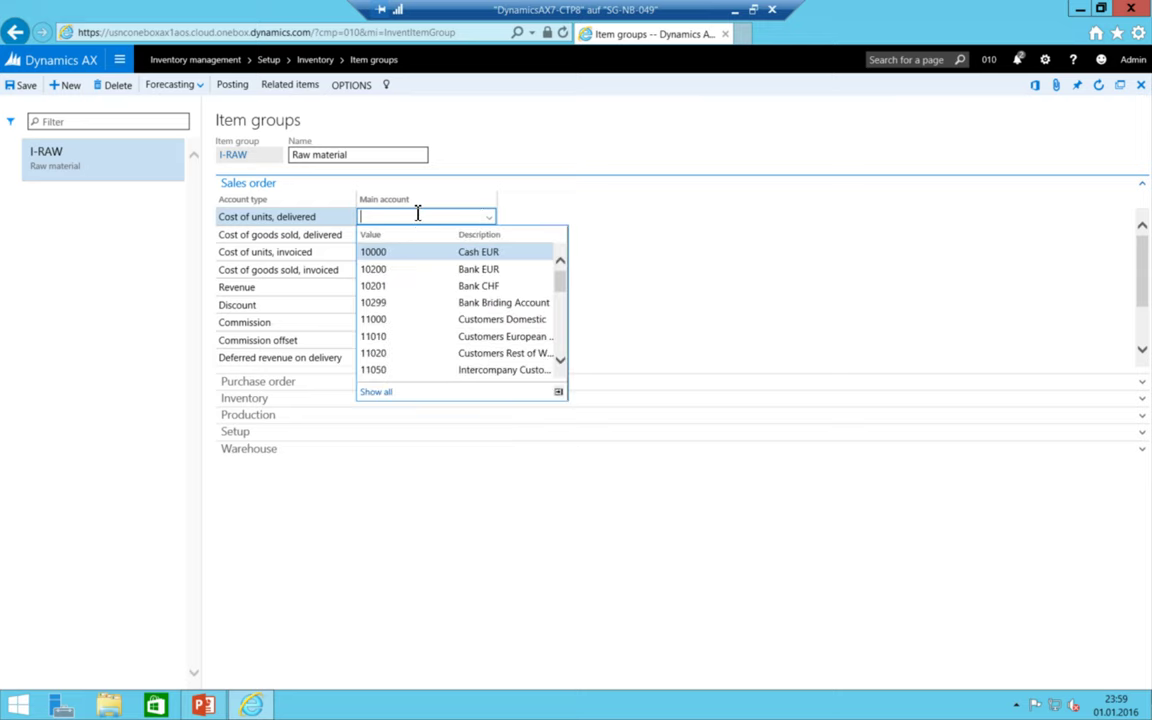
click(280, 235)
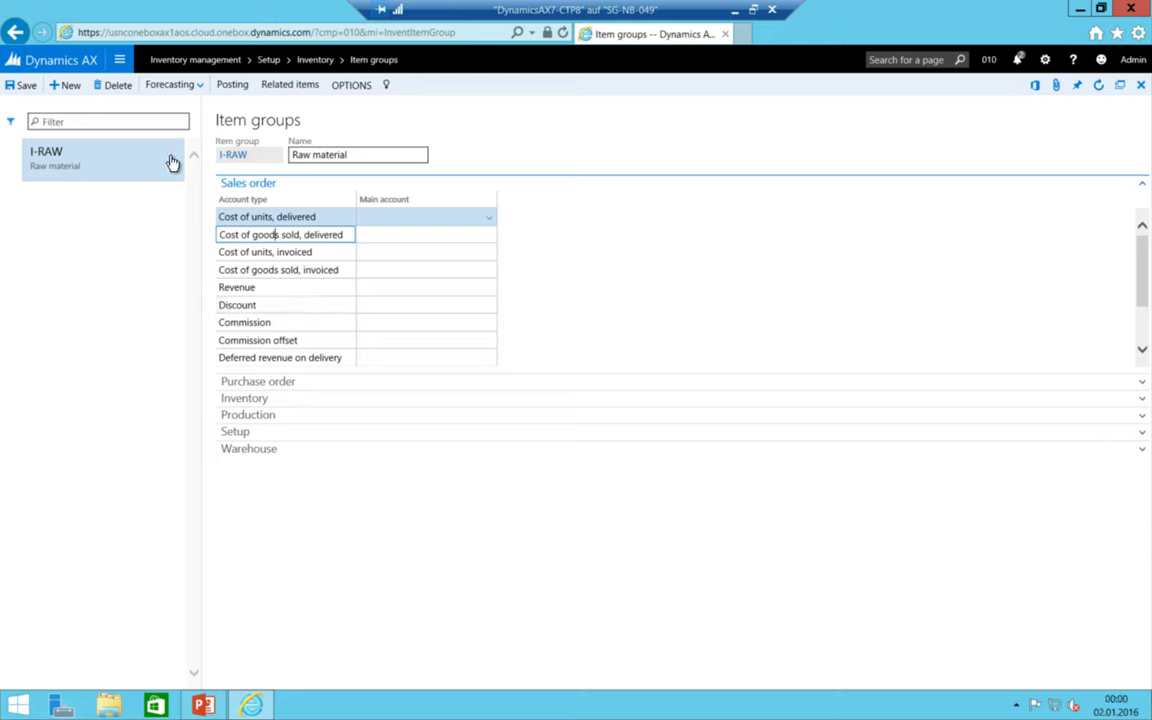
- Create and save a second item group I-SFM with the name "Semi finished Goods"
click(68, 87)
text(I)
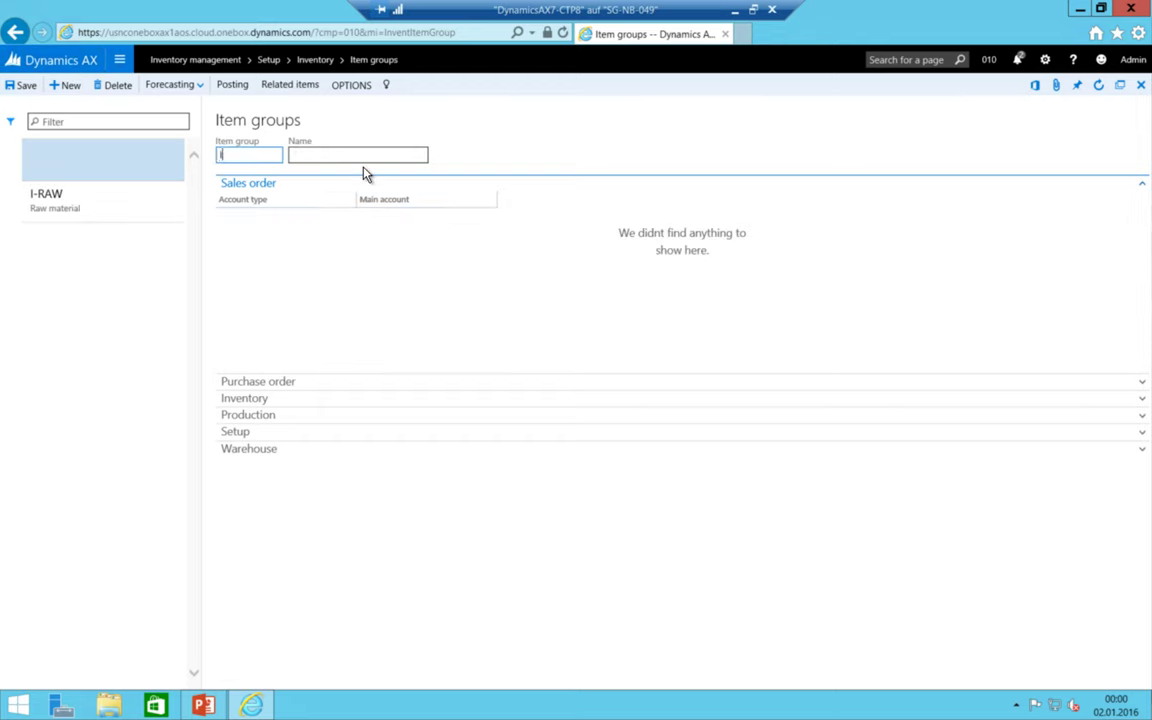
text(-SFM)
key(Tab)
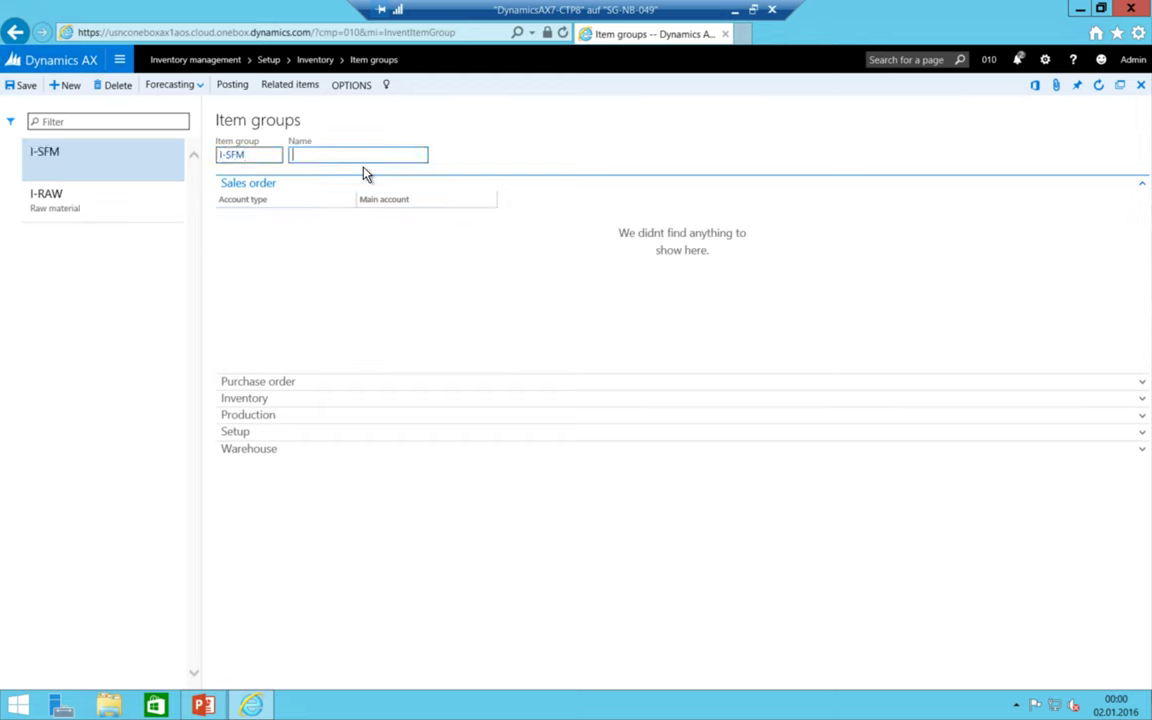
text(Semi finis)
text(hed Goods)
key(shift+Tab)
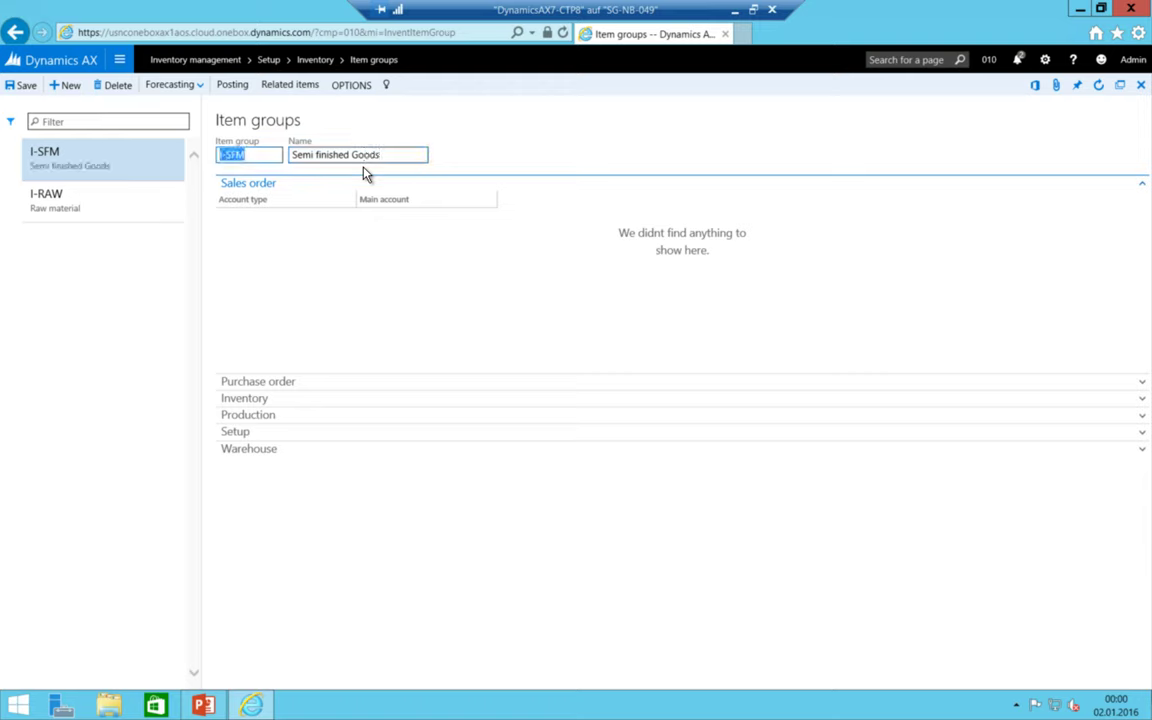
click(20, 86)
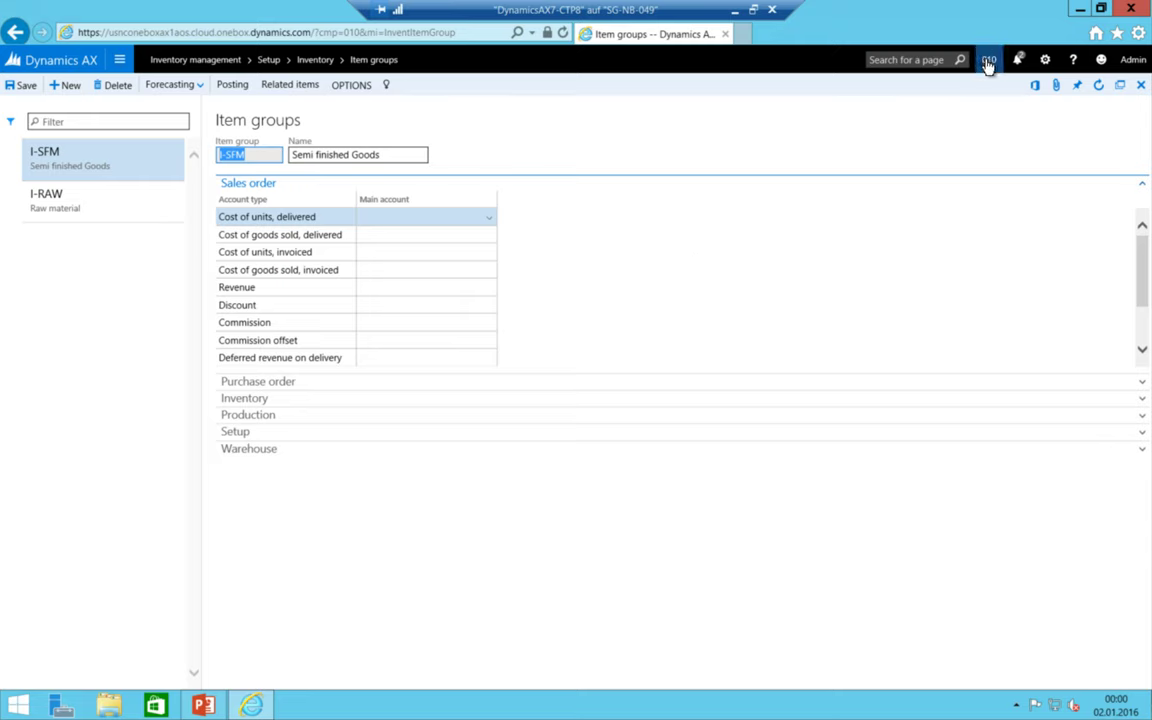
- Open the legal entities in organization administration and make the record of company 010 editable
click(122, 61)
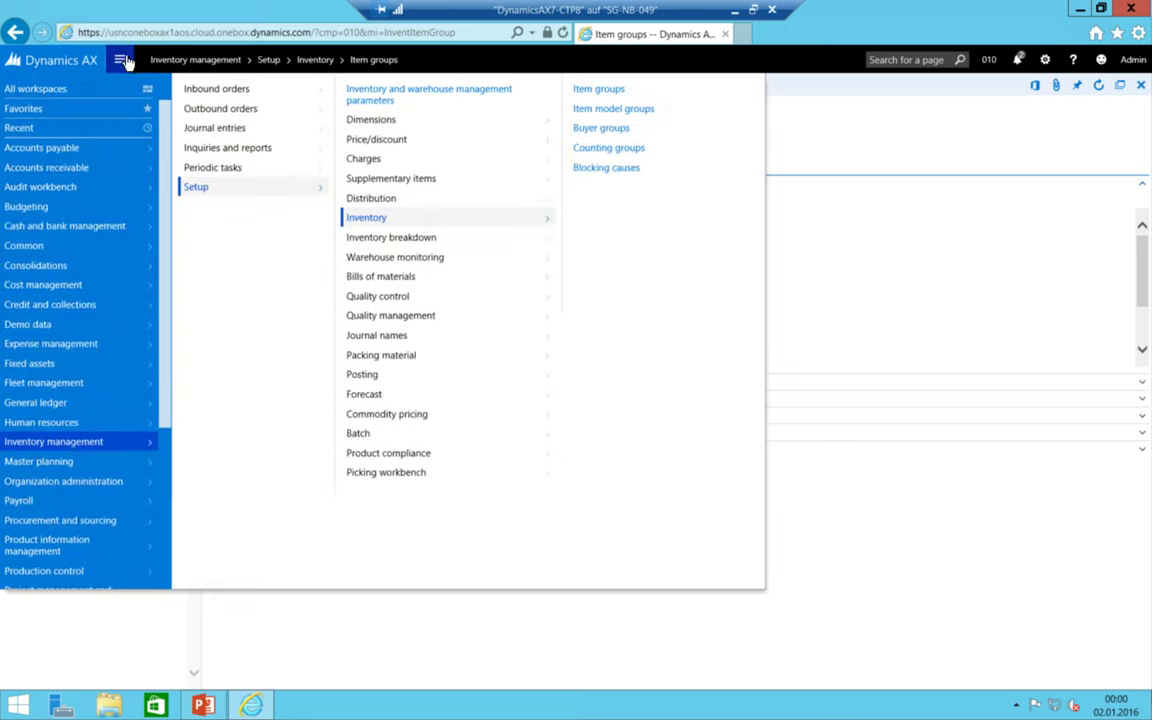
click(90, 484)
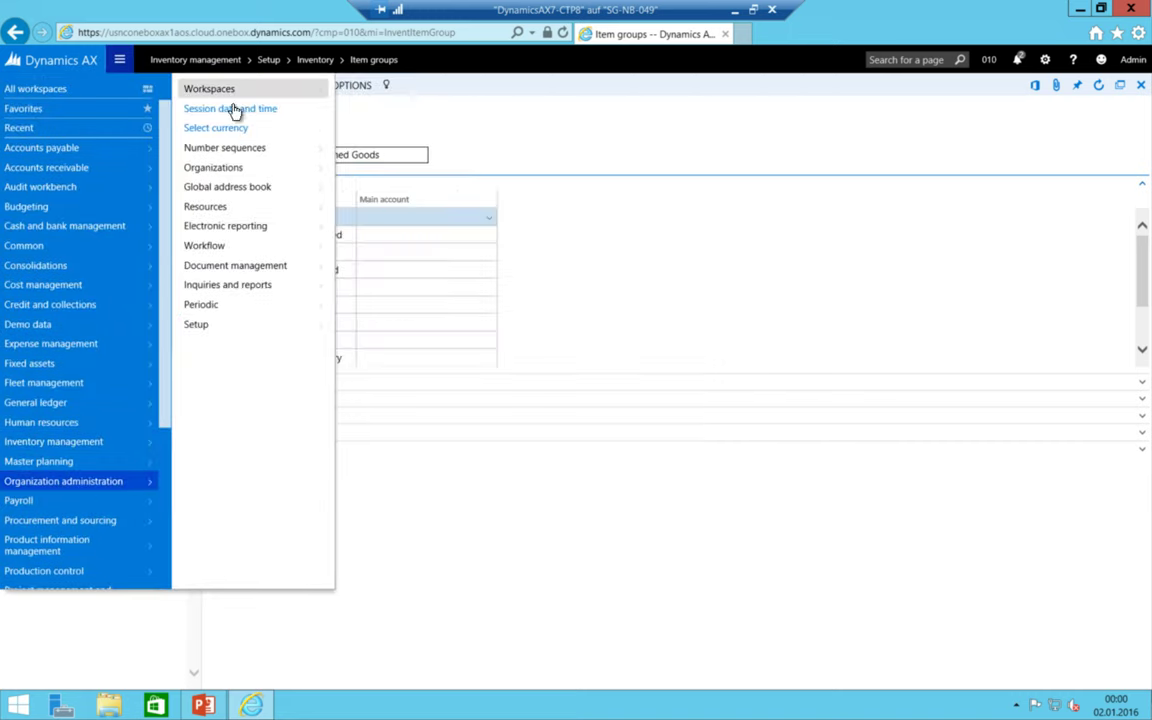
click(237, 167)
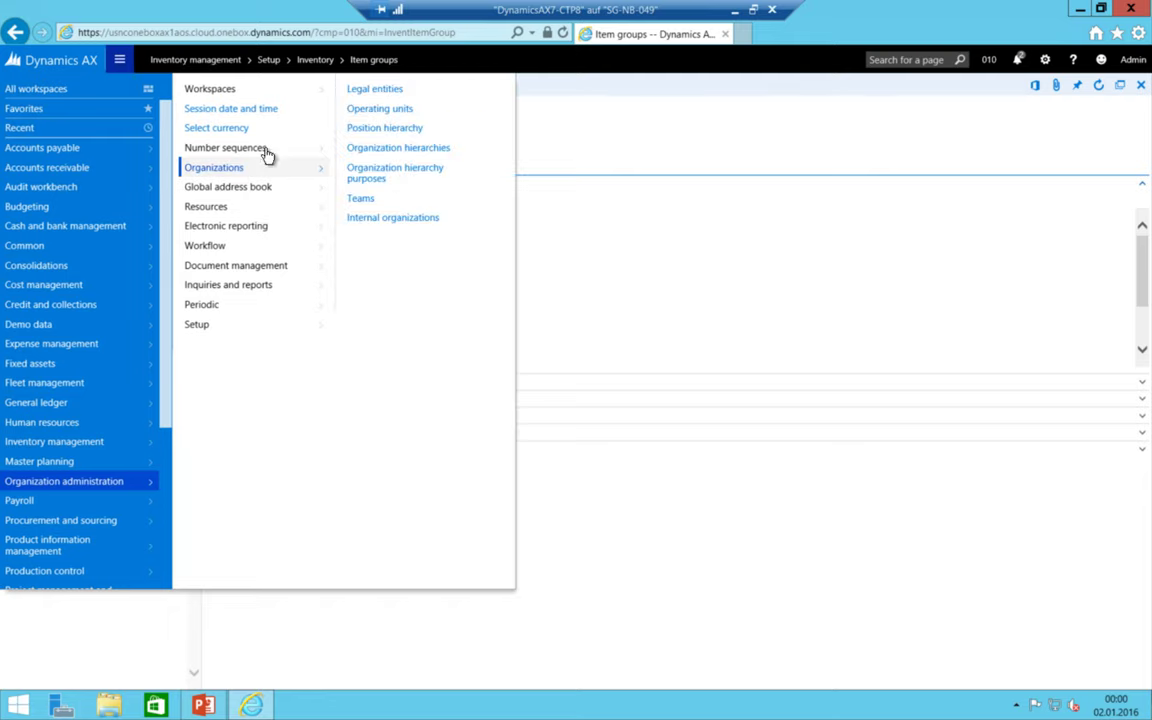
click(372, 89)
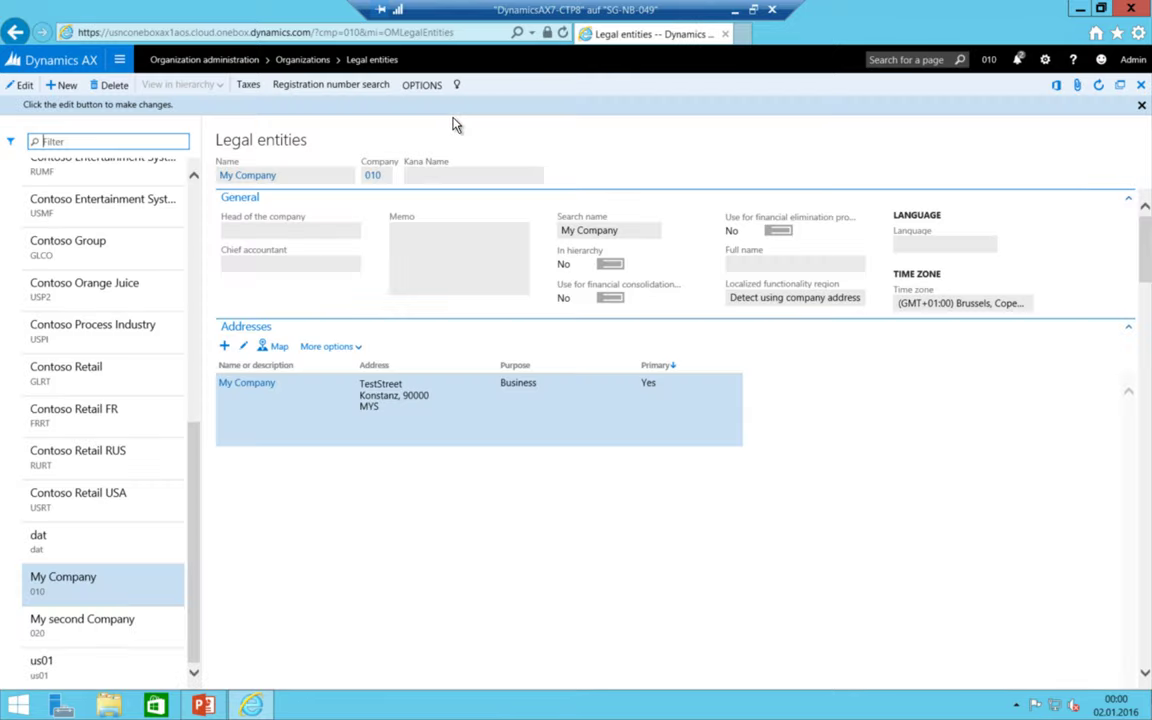
click(20, 85)
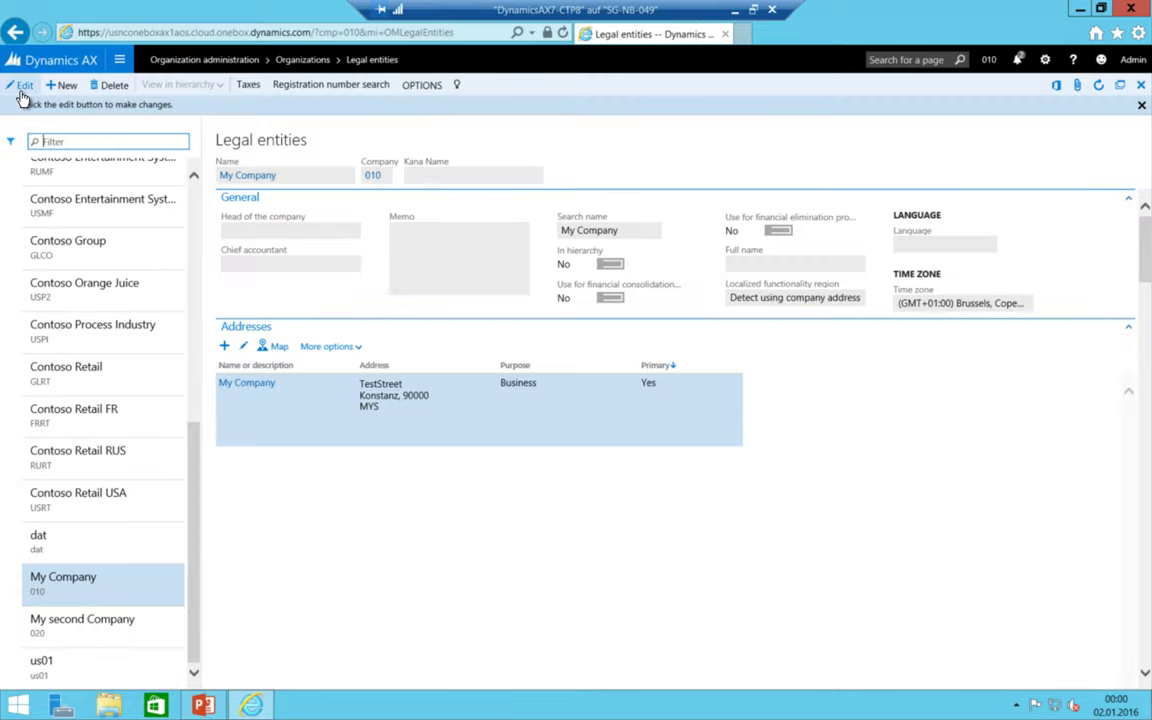
click(22, 85)
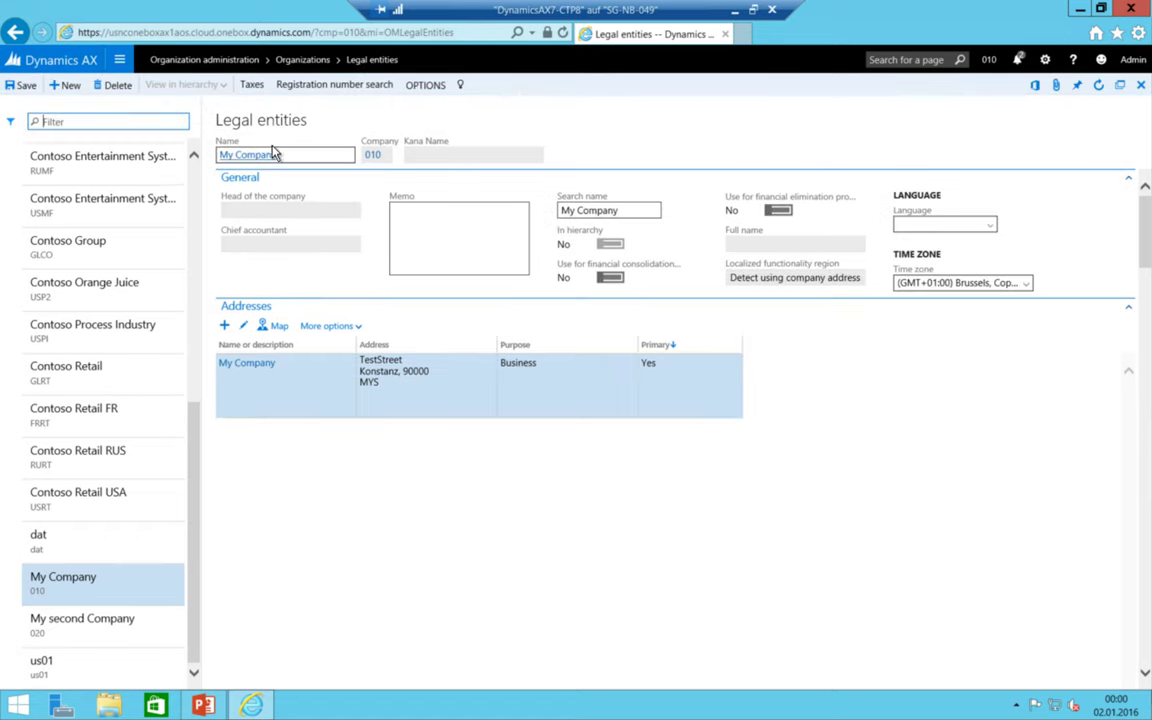
- Rename legal entity 010 as "Swiss Coffee Capsule Producer"
key(BackSpace)
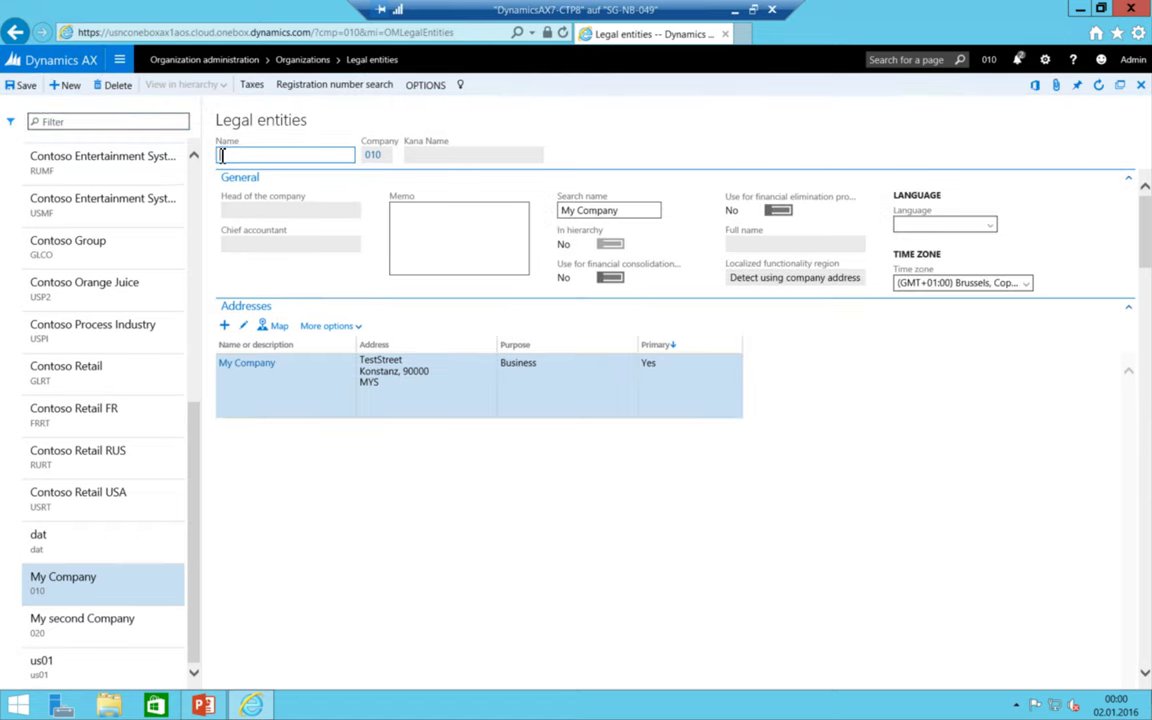
text(Swiss Coffee Capsule Produ)
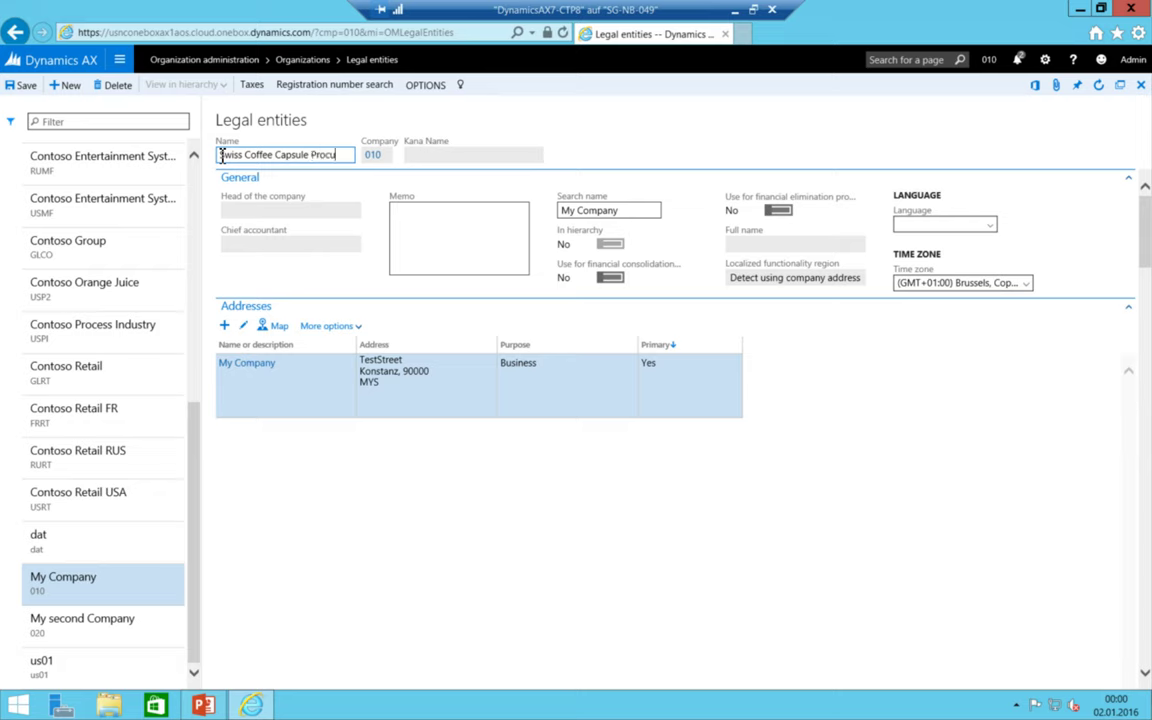
text(ces)
key(Tab)
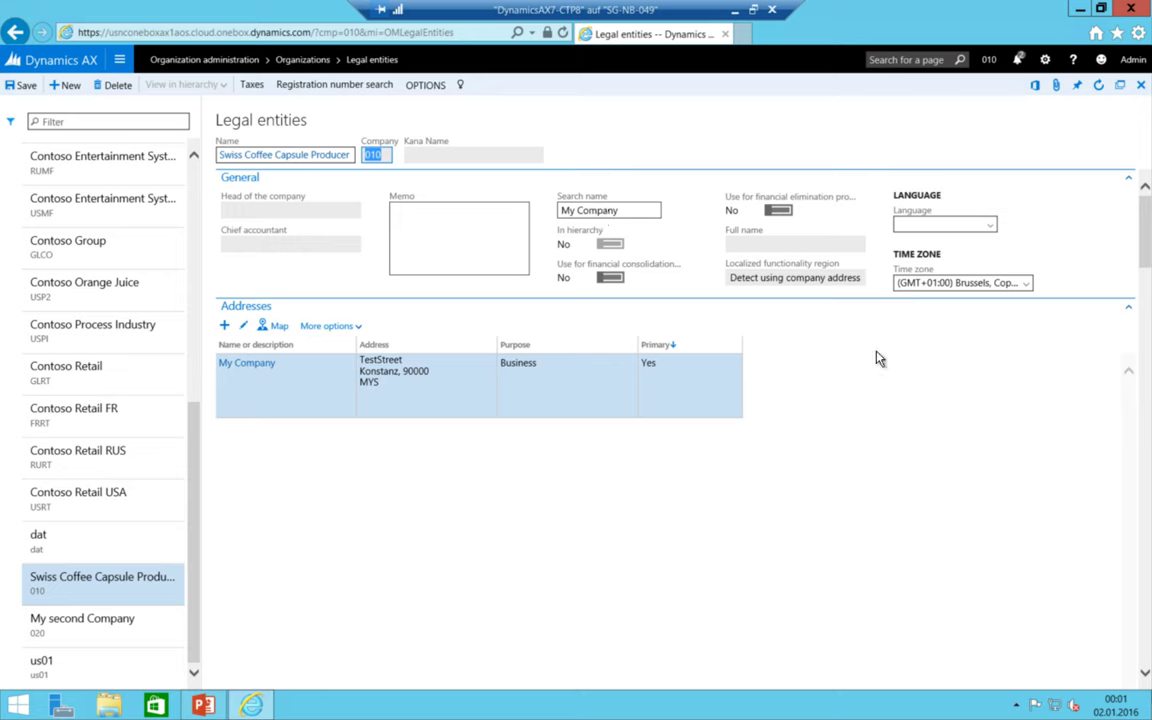
- Replace the name of legal entity 010 with "Nescresso Germany"
key(shift+Tab)
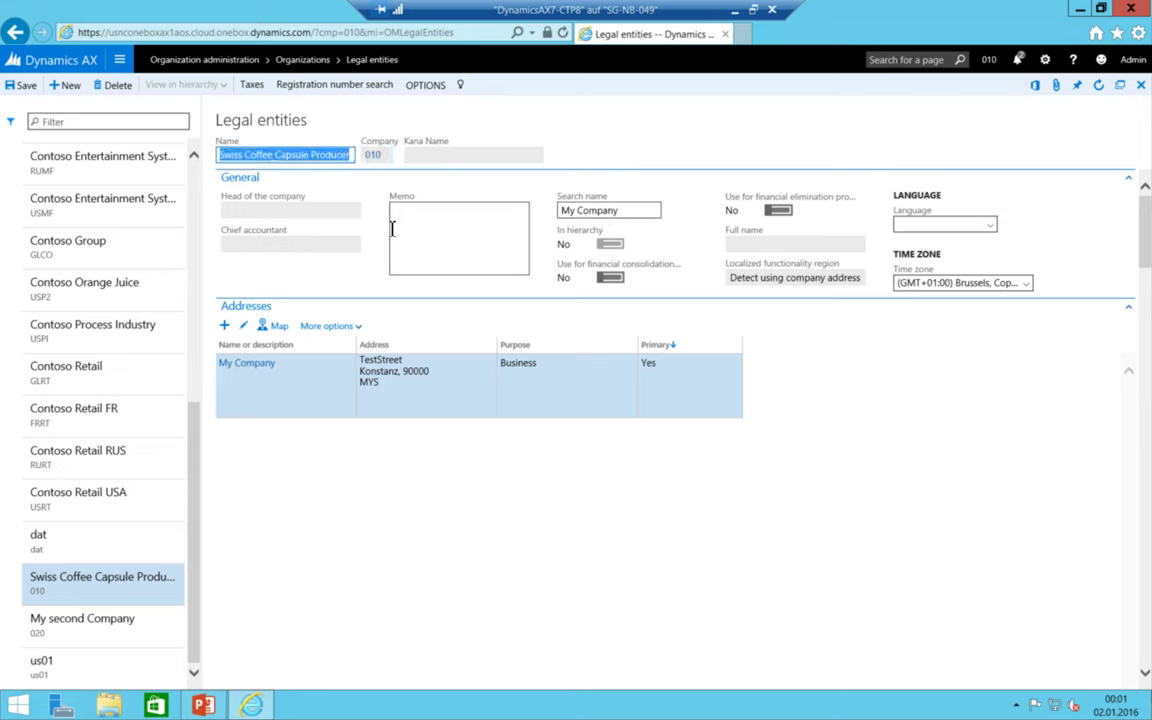
text(Nescressp)
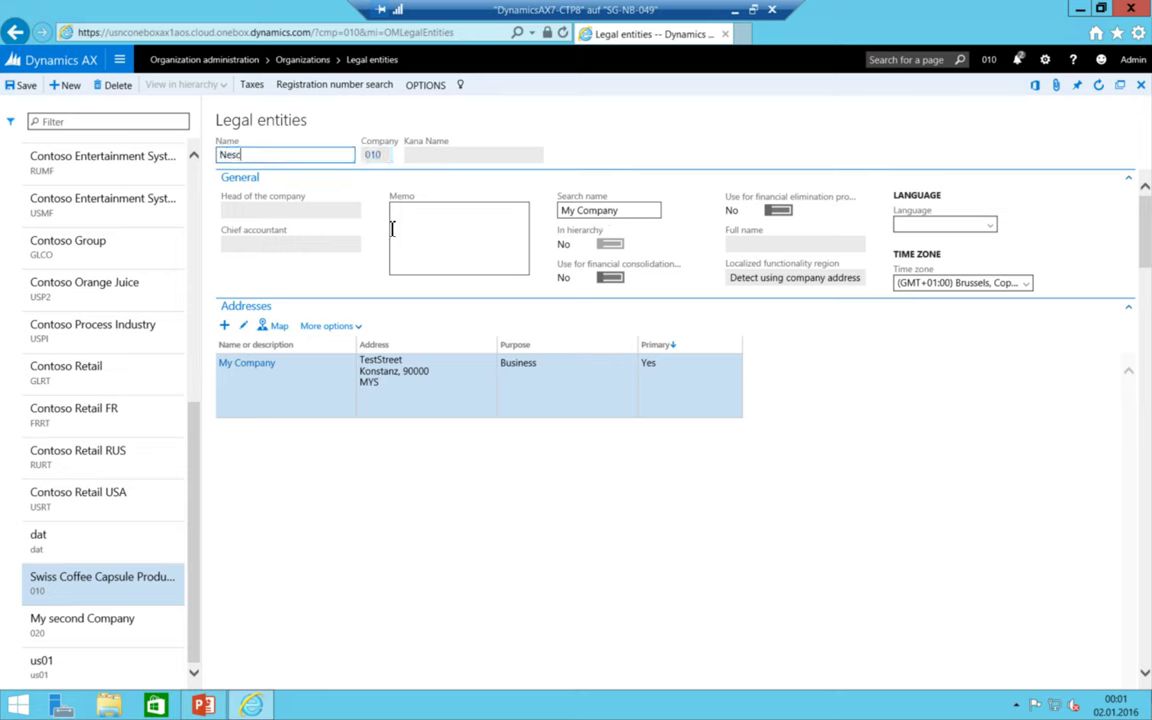
key(BackSpace)
text(o GEr)
key(BackSpace)
key(BackSpace)
text(erman)
key(Tab)
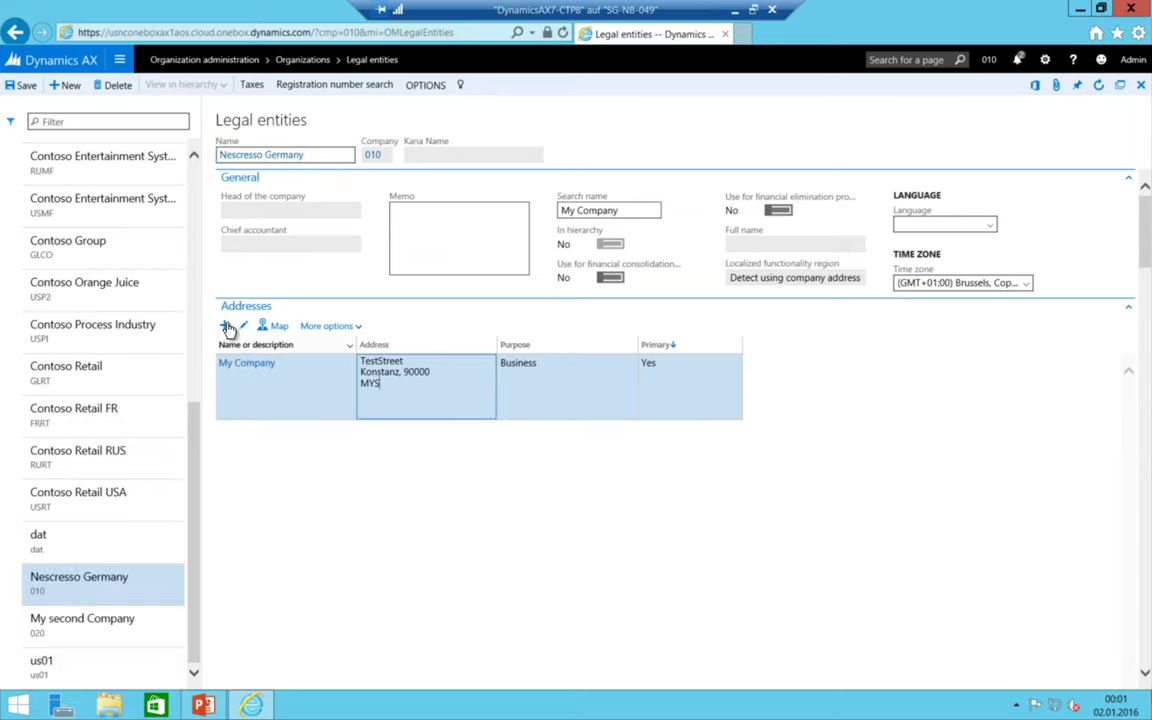
- Change the name or description of company 010's primary address to "Nescresso Germany"
click(245, 328)
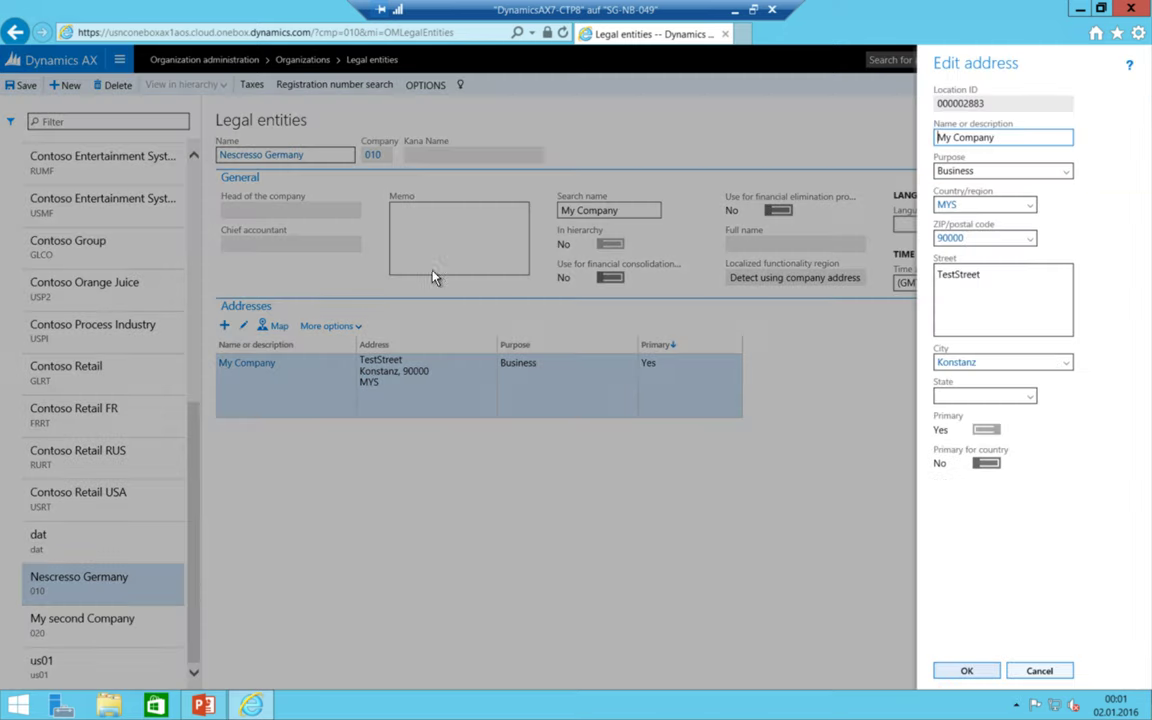
drag(1021, 138, 727, 120)
text(Nescresso German)
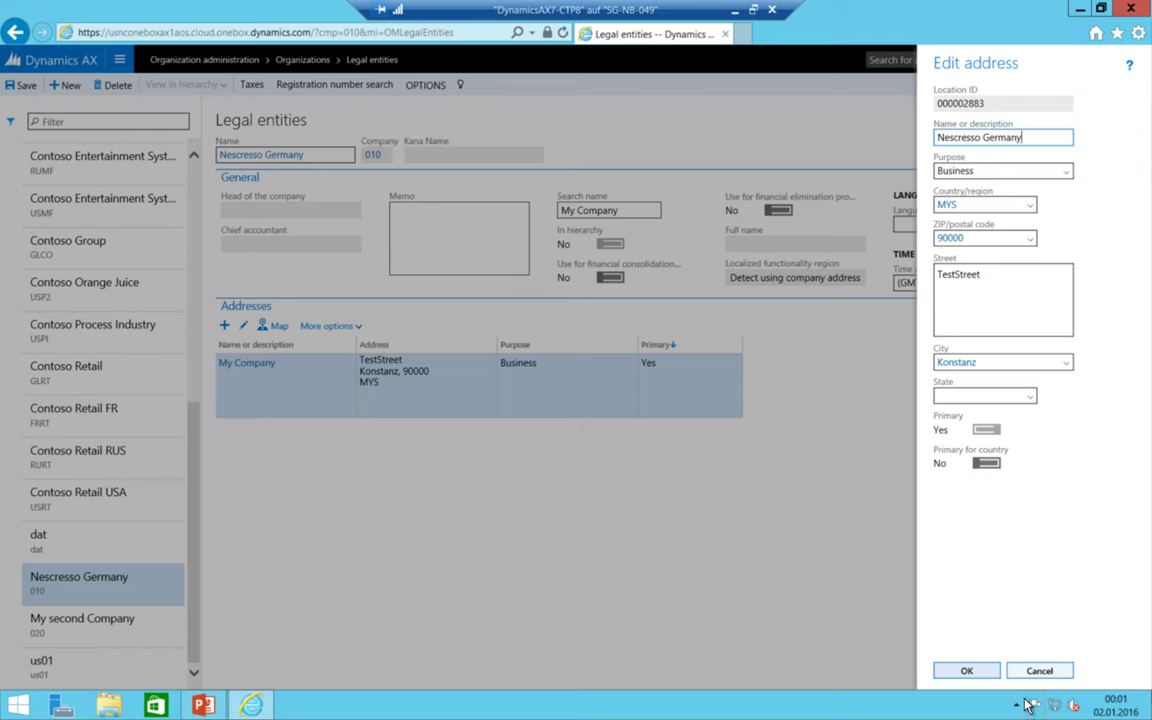
click(966, 671)
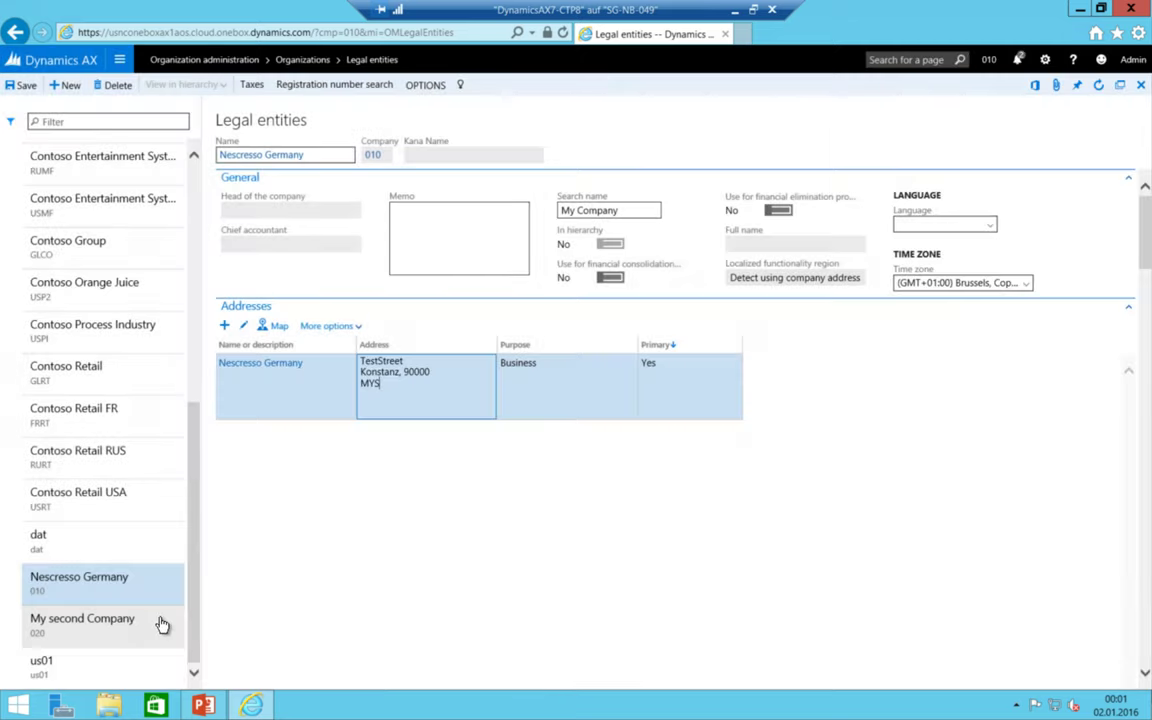
- Rename legal entity 020 as "Nescresso France"
click(155, 624)
click(310, 152)
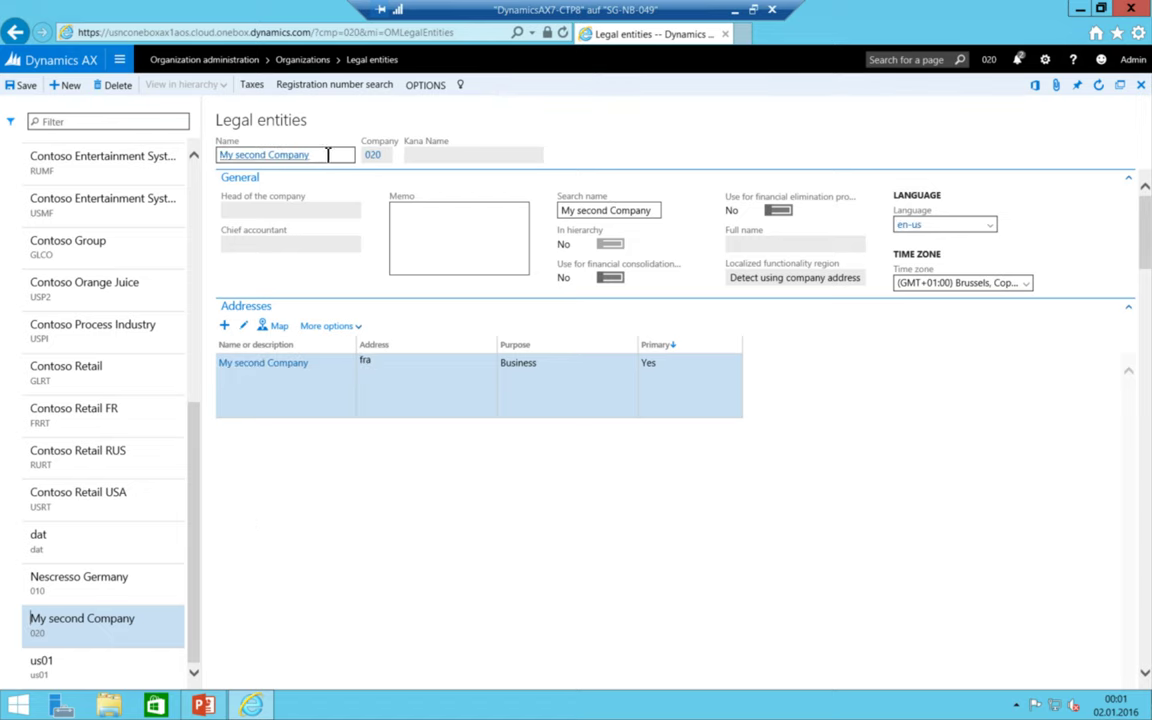
text(Nesc)
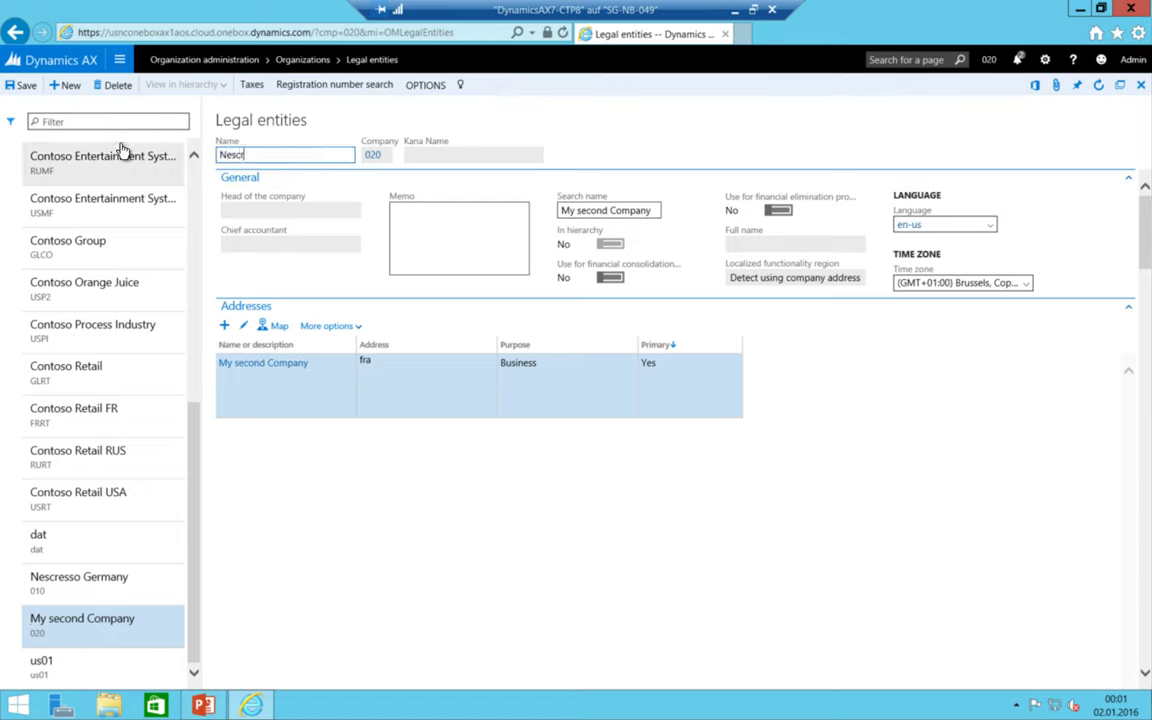
text(resso France)
key(Tab)
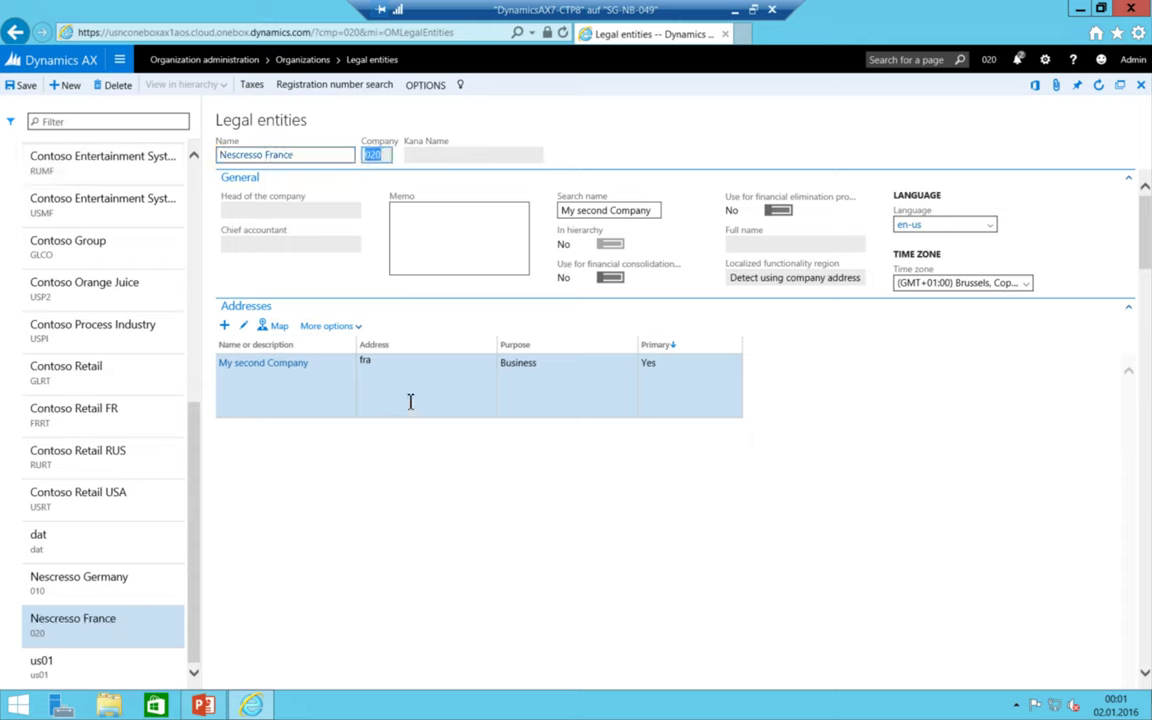
- Change the name or description of company 020's primary address to "Nescresso France"
click(409, 401)
click(245, 328)
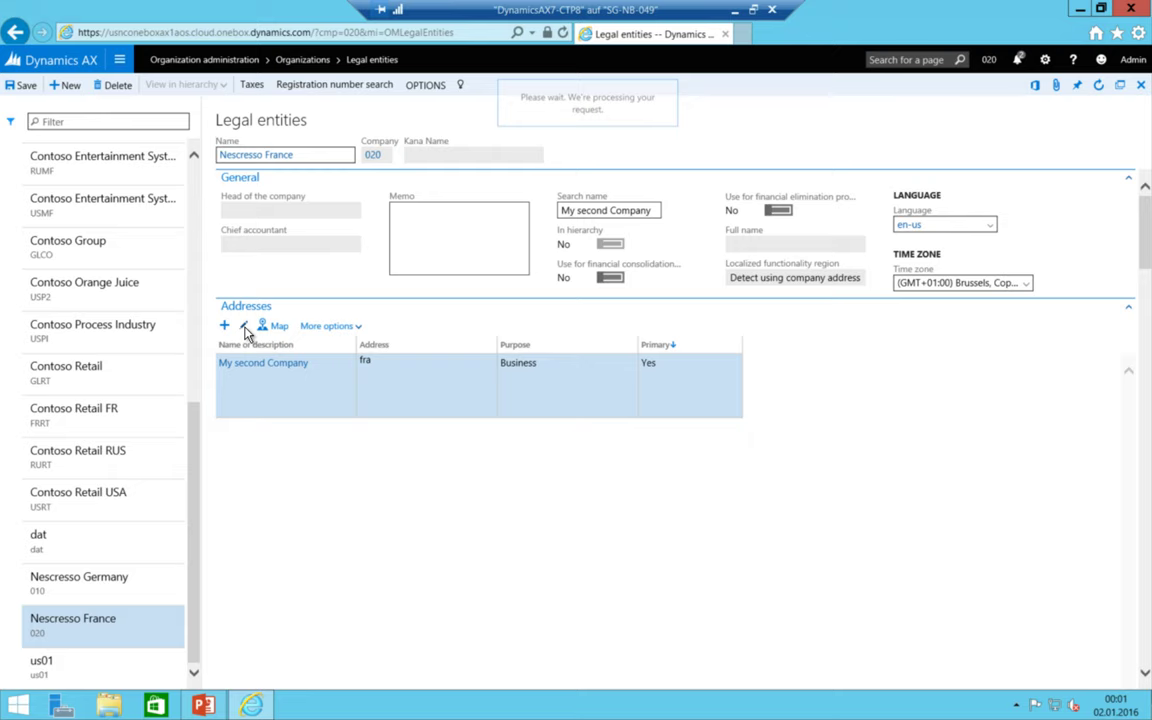
key(Tab)
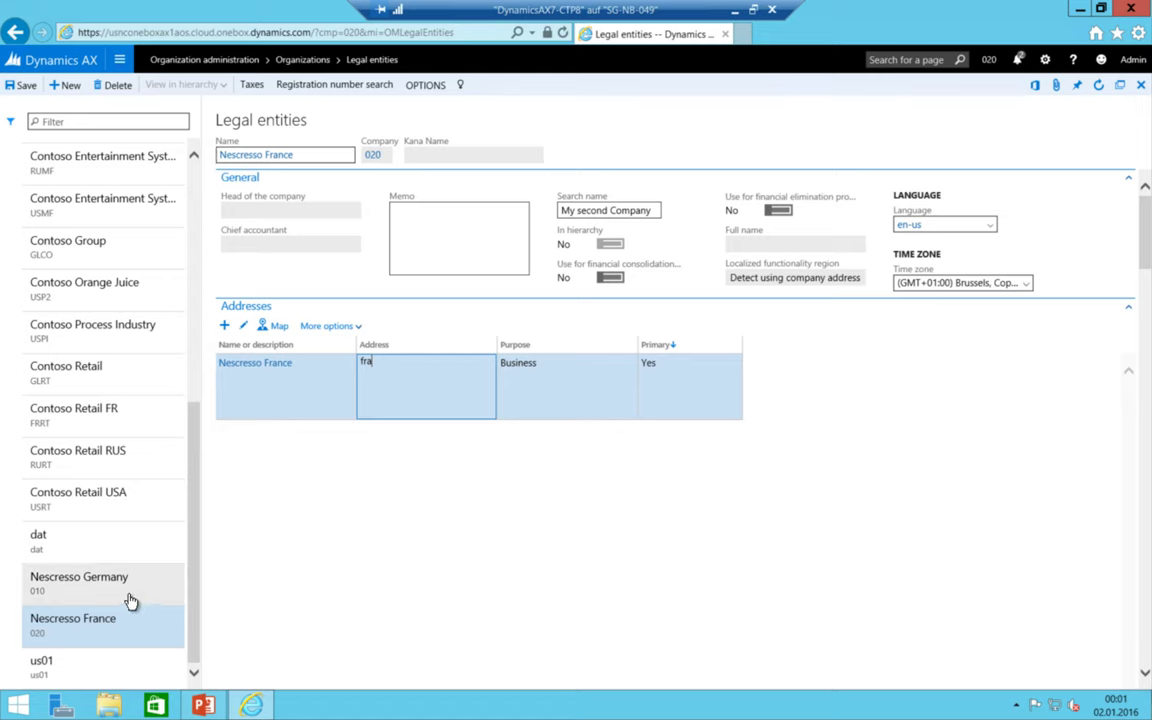
- Open the inventory item groups setup and switch the active company to 010
click(119, 59)
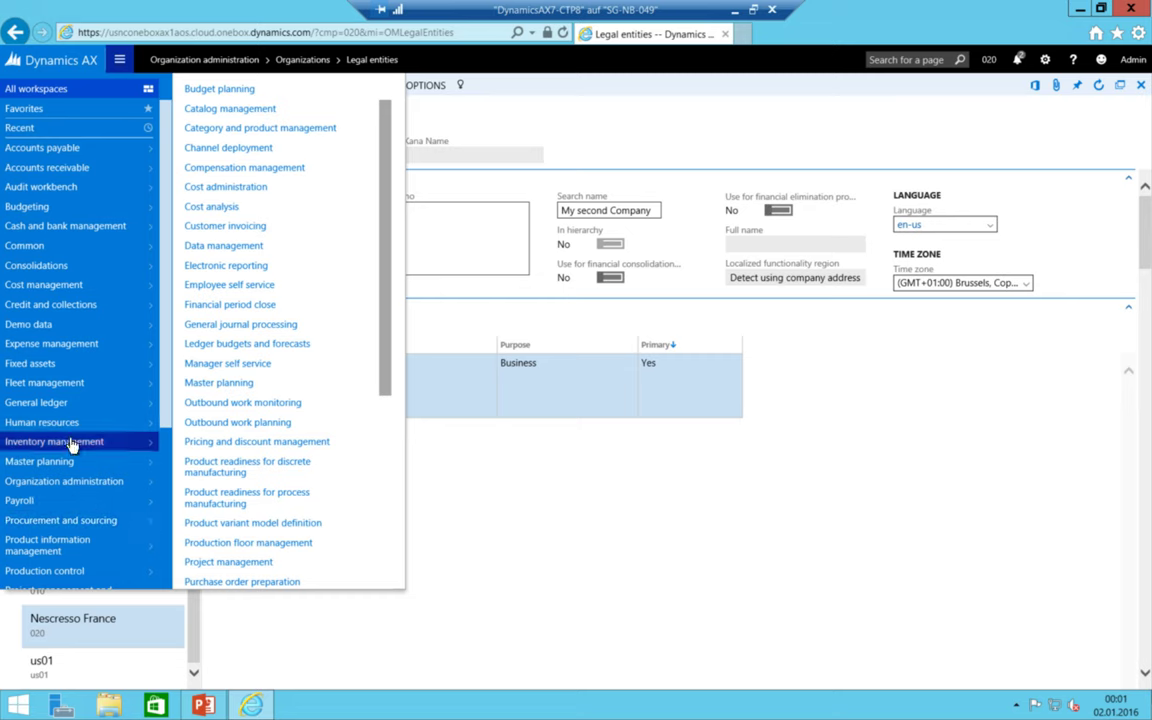
click(72, 443)
click(226, 188)
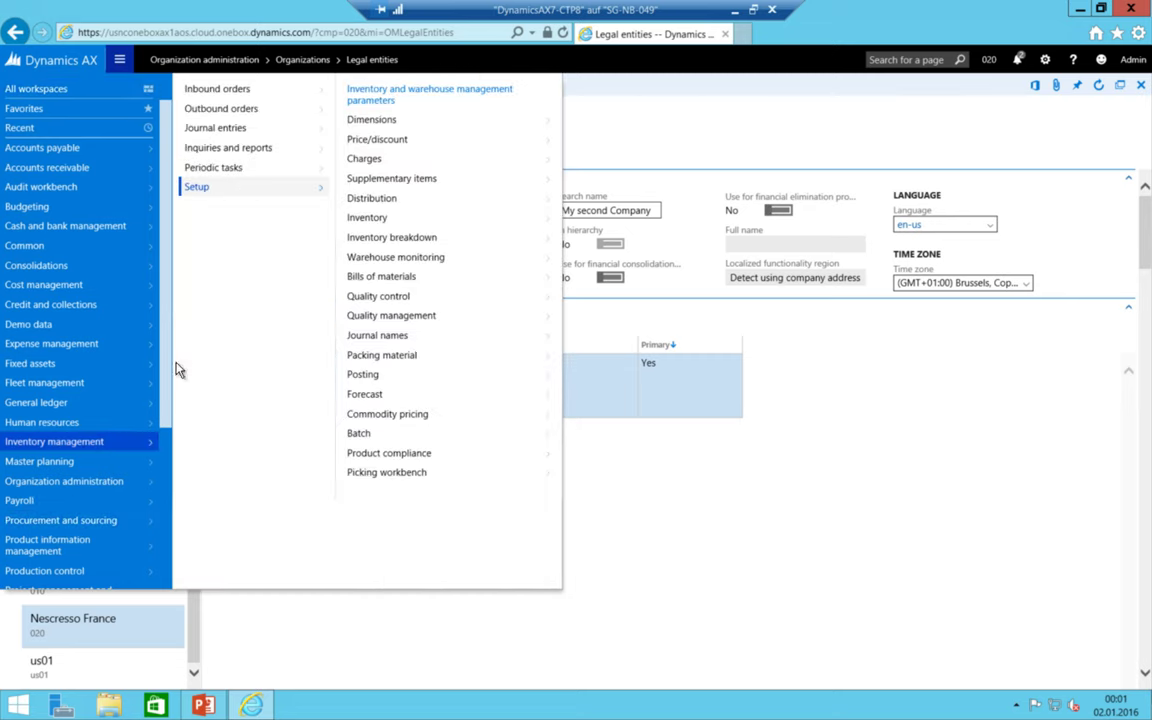
click(442, 218)
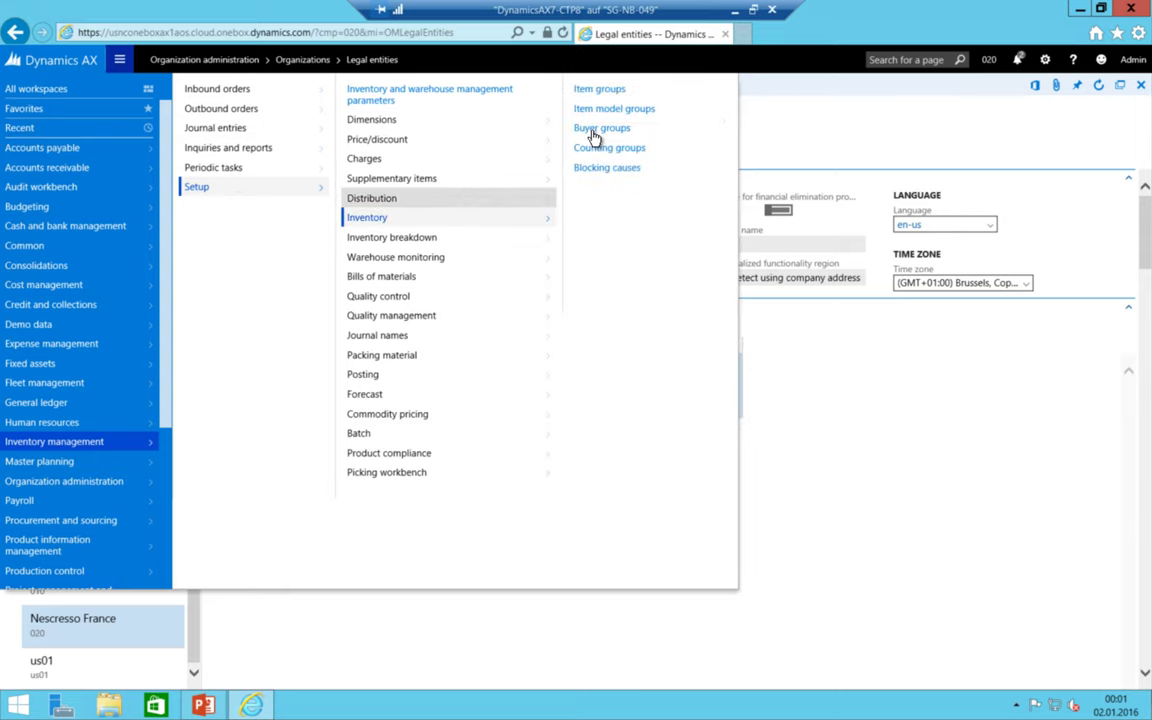
click(606, 90)
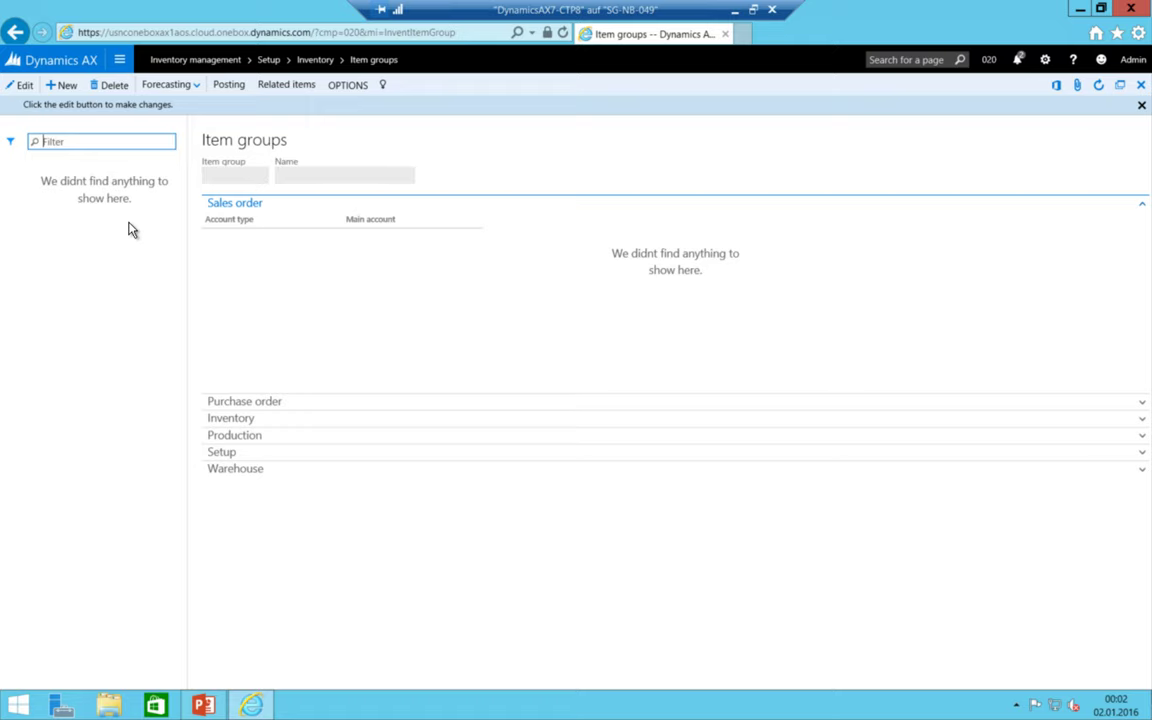
click(988, 59)
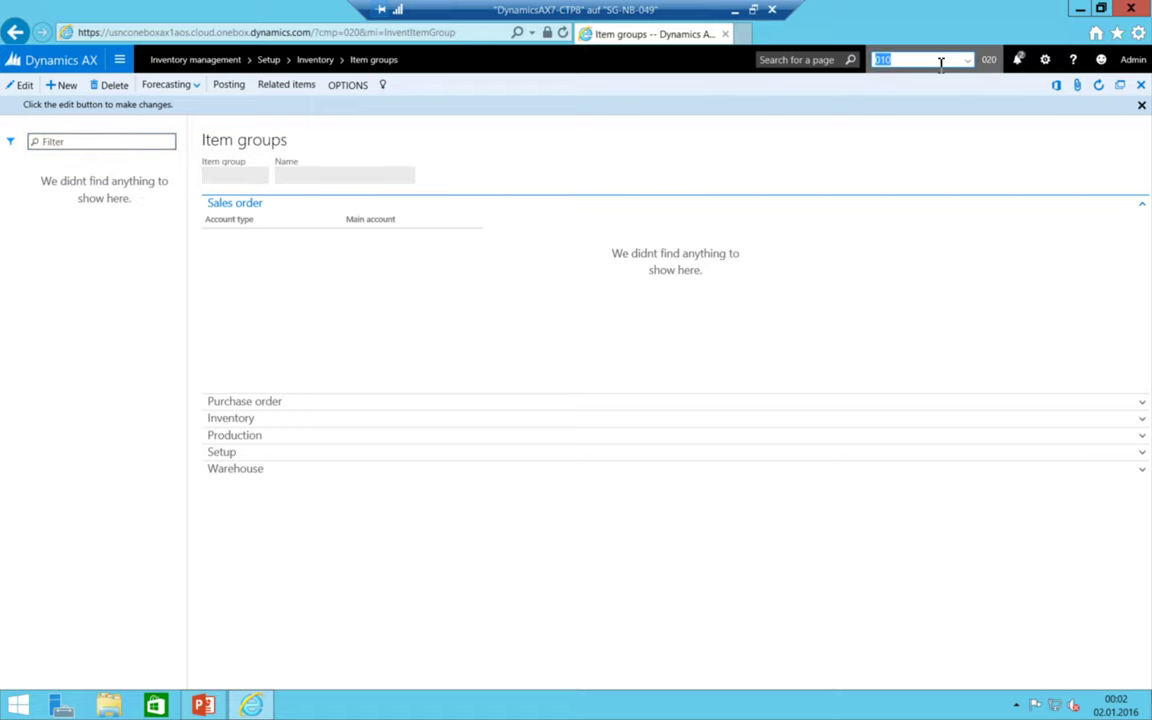
key(Return)
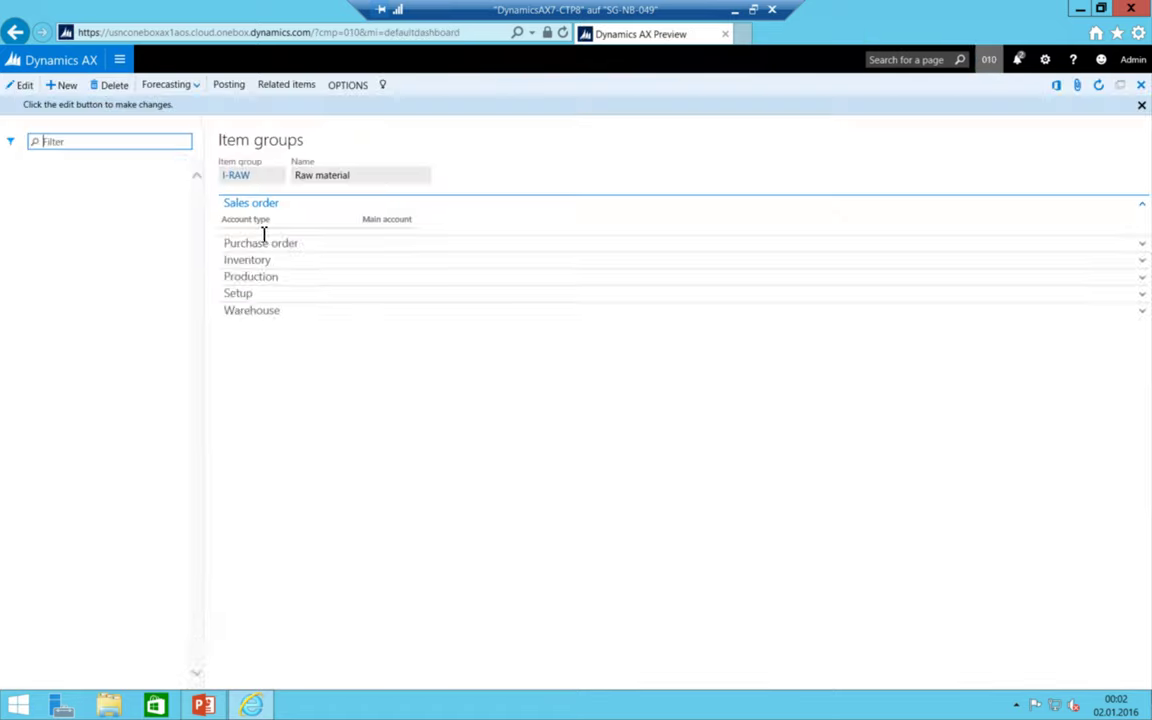
- Create item group I-FG-MA with the name "Finished Goods Coffee Machines"
click(60, 85)
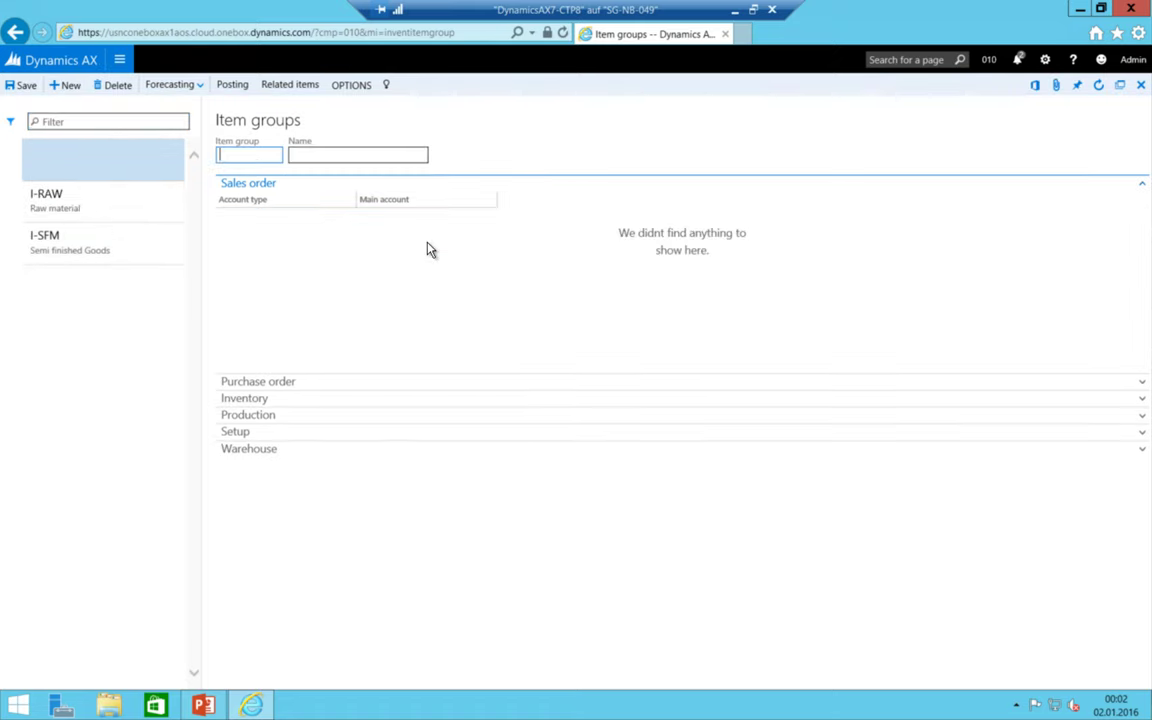
text(FG-MA)
key(Tab)
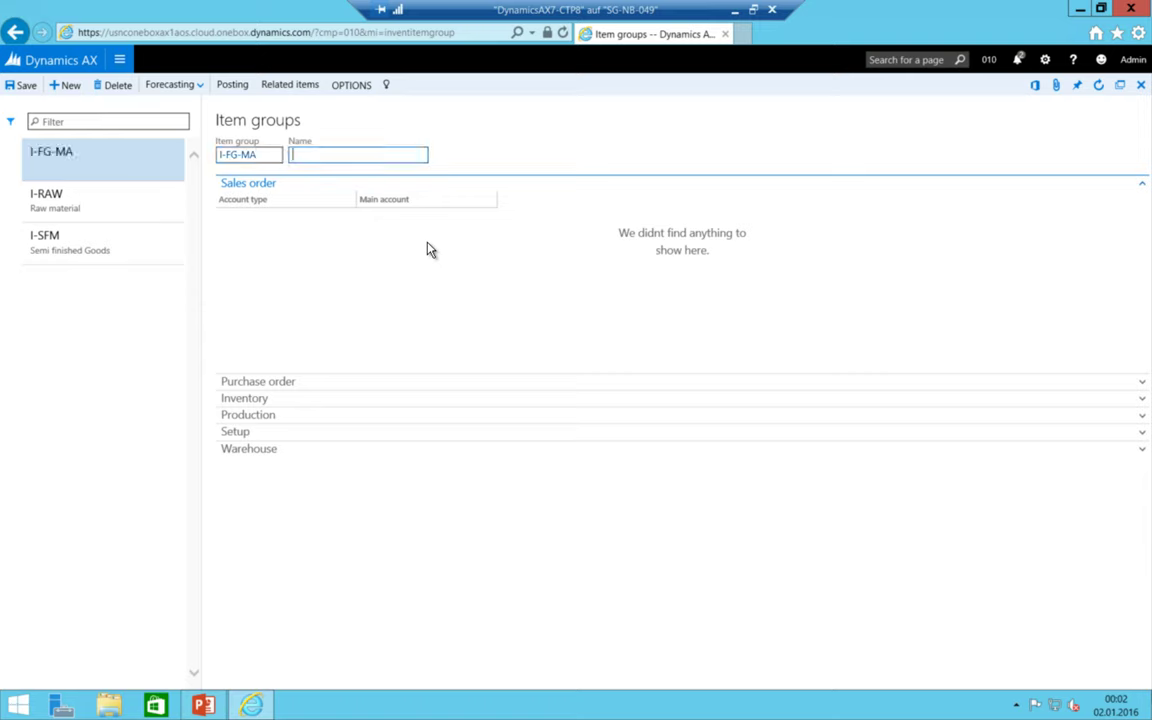
text(Finished Go)
text(ods MA)
key(BackSpace)
key(BackSpace)
text(Coffee Machines)
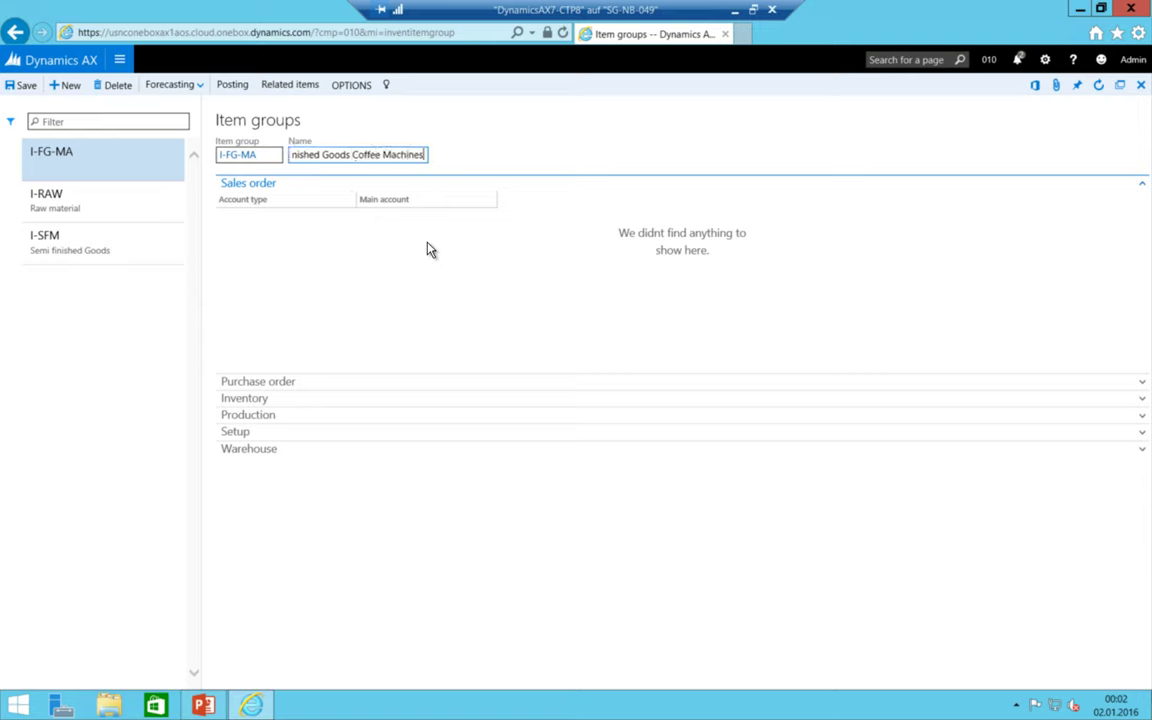
- Create item group I-FG-CCA with the name "Finished Goods Coffee Capsules" and save it
click(52, 86)
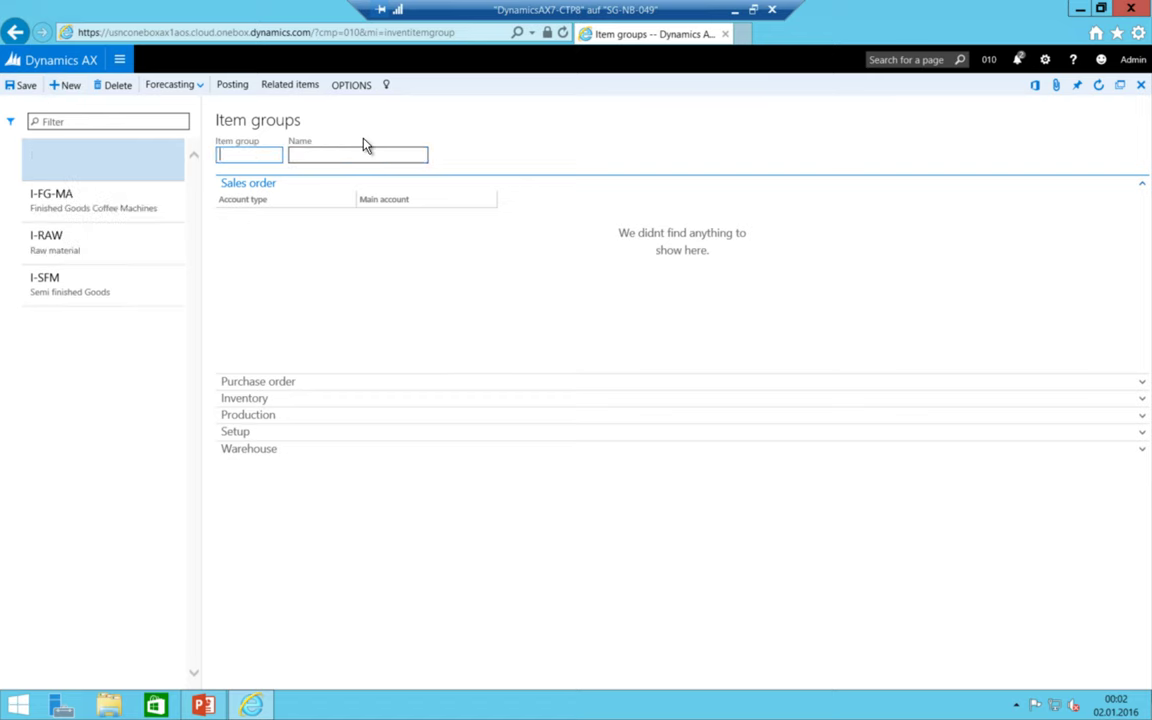
text(I-FG-CCA)
text(P)
key(BackSpace)
key(Tab)
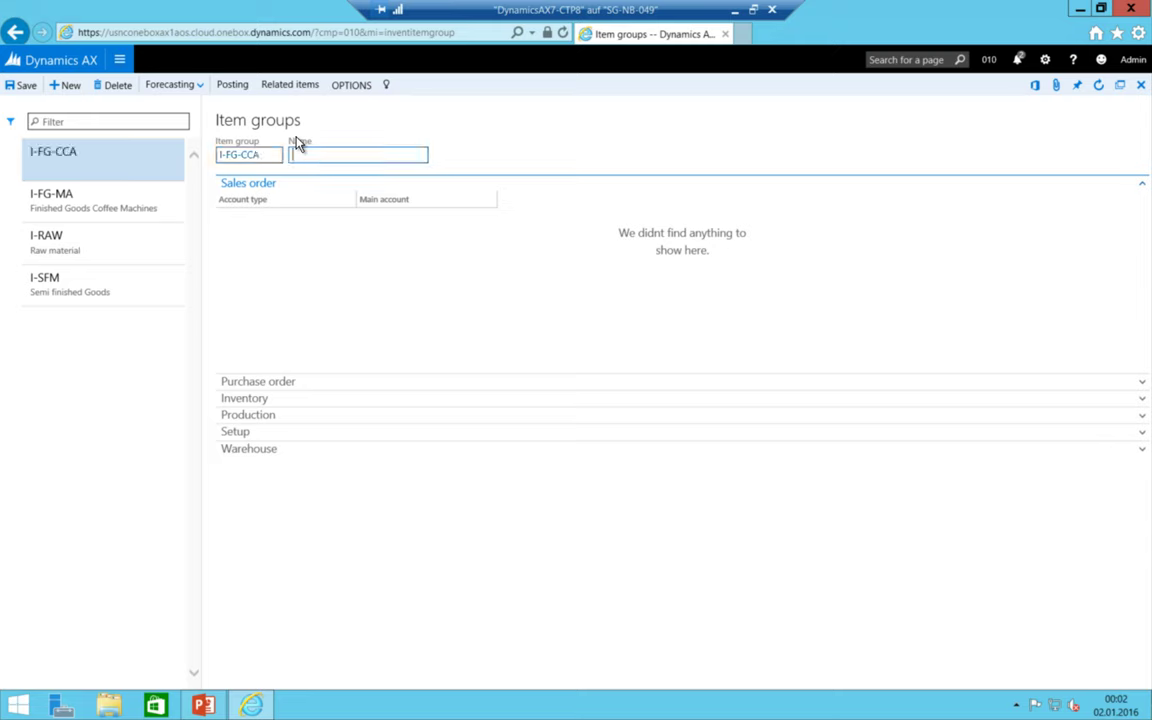
text(Finished Goodw)
key(BackSpace)
text(s Coffi)
key(BackSpace)
text(ee Capsules)
click(12, 86)
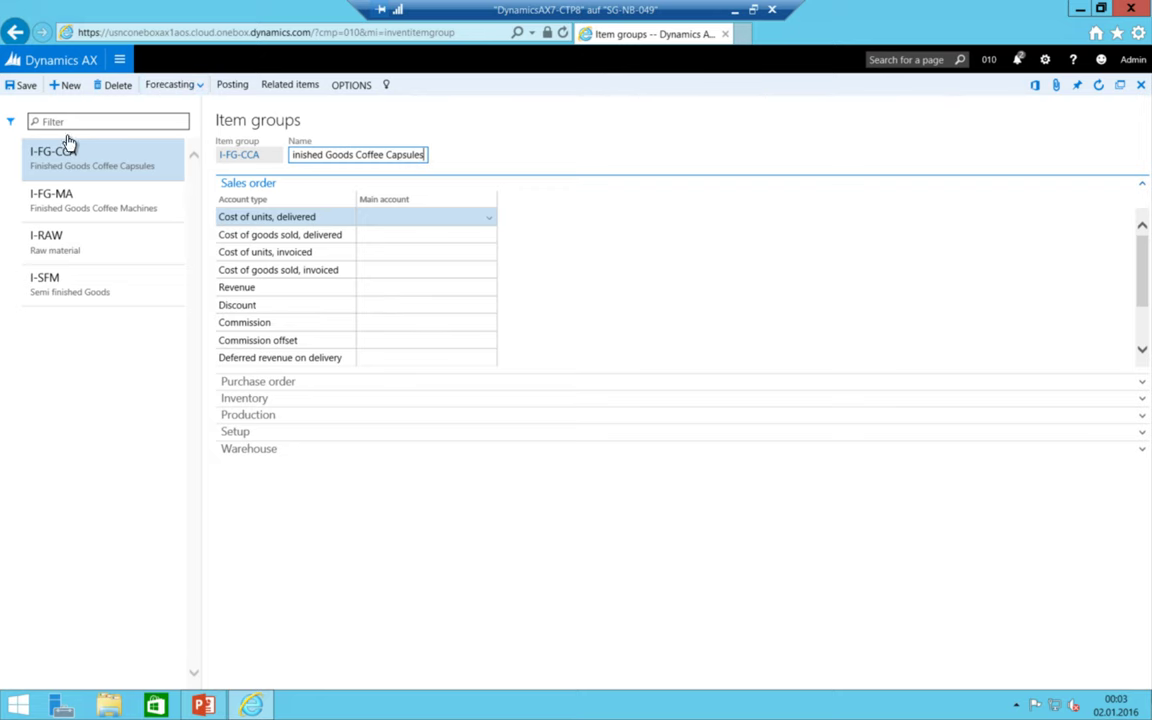
- Switch to the PowerPoint presentation, review the topics on the "AX7 Setup - Part 8" slide, and return to Dynamics AX
click(205, 706)
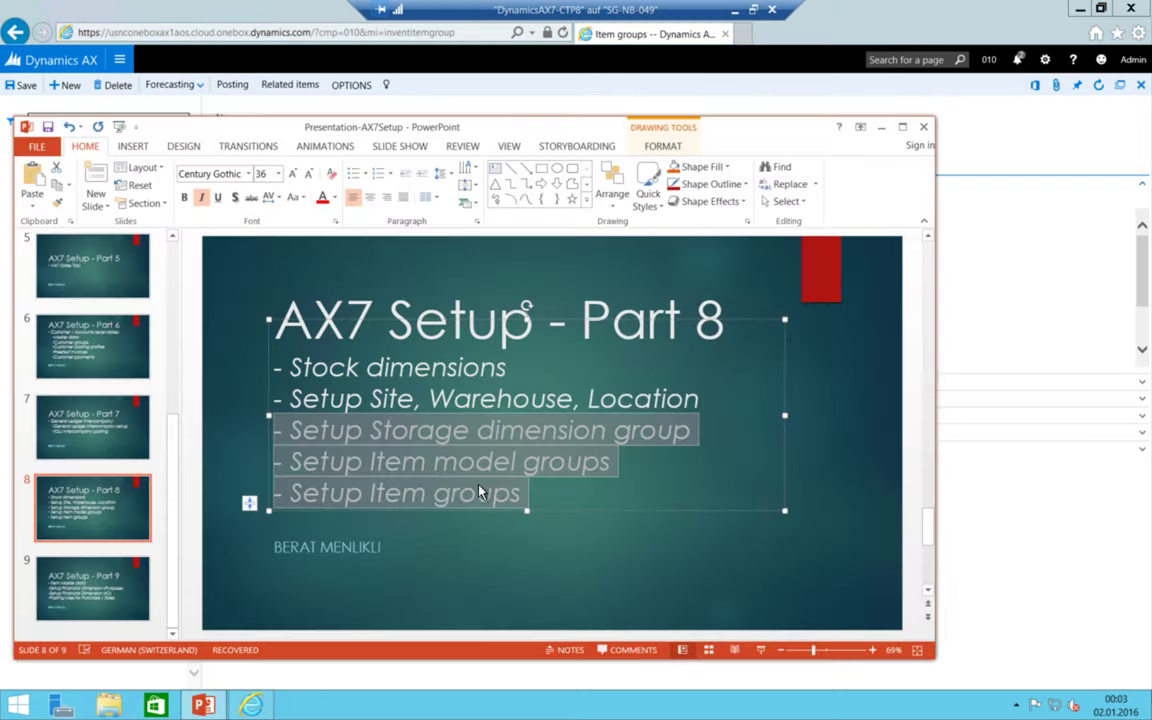
click(383, 443)
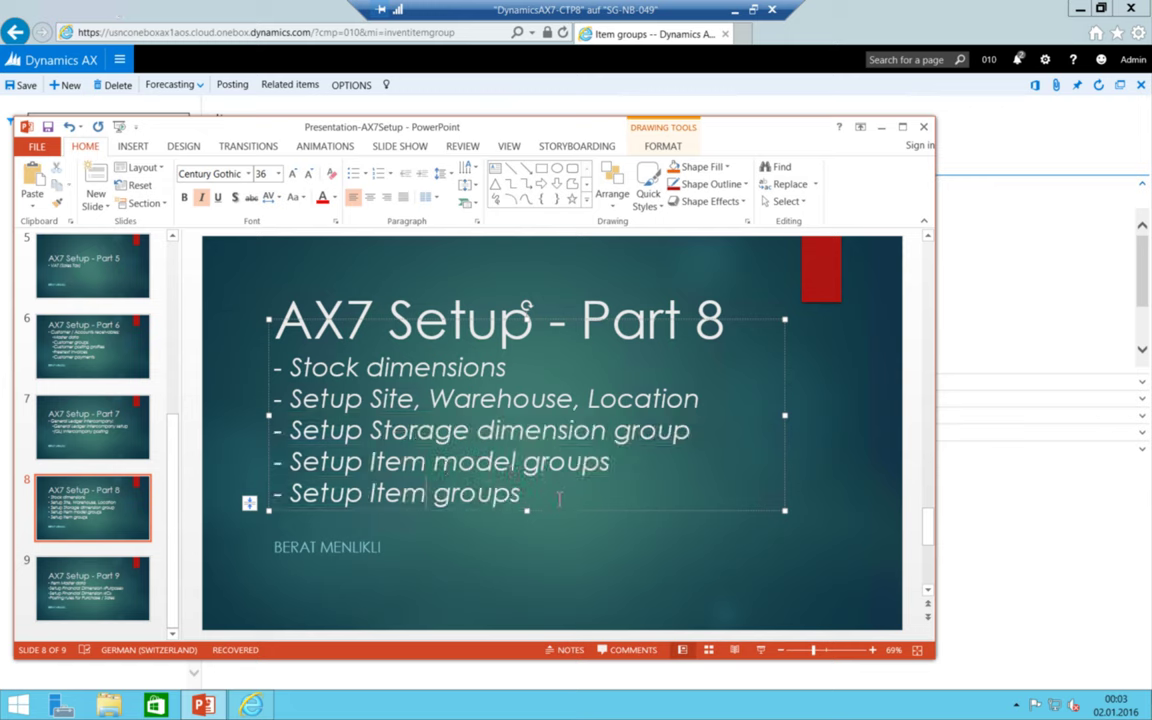
click(136, 6)
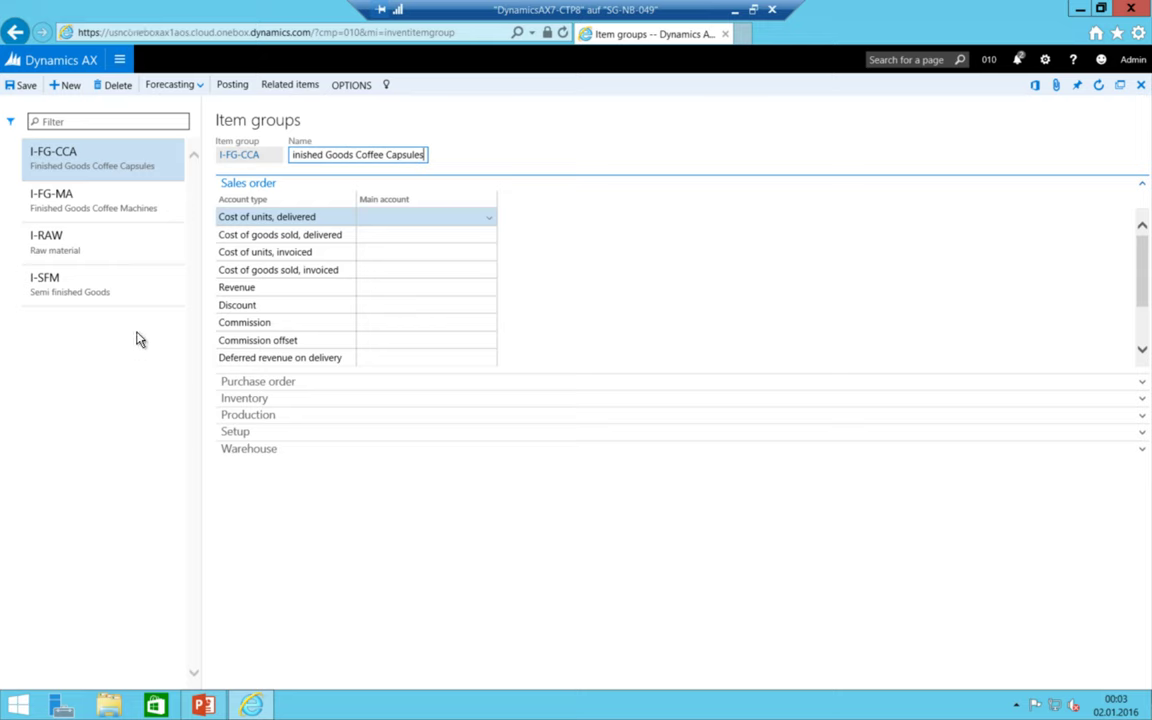
- Open the released products list in Product information management
click(117, 60)
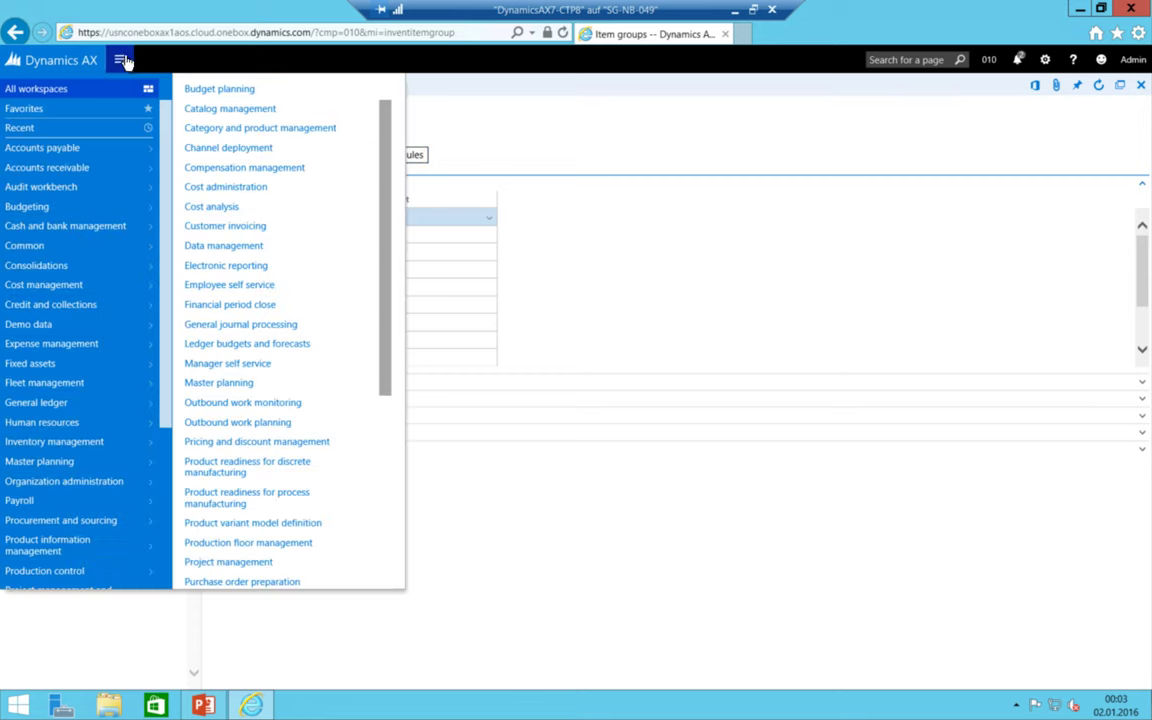
scroll(65, 513, down, 2)
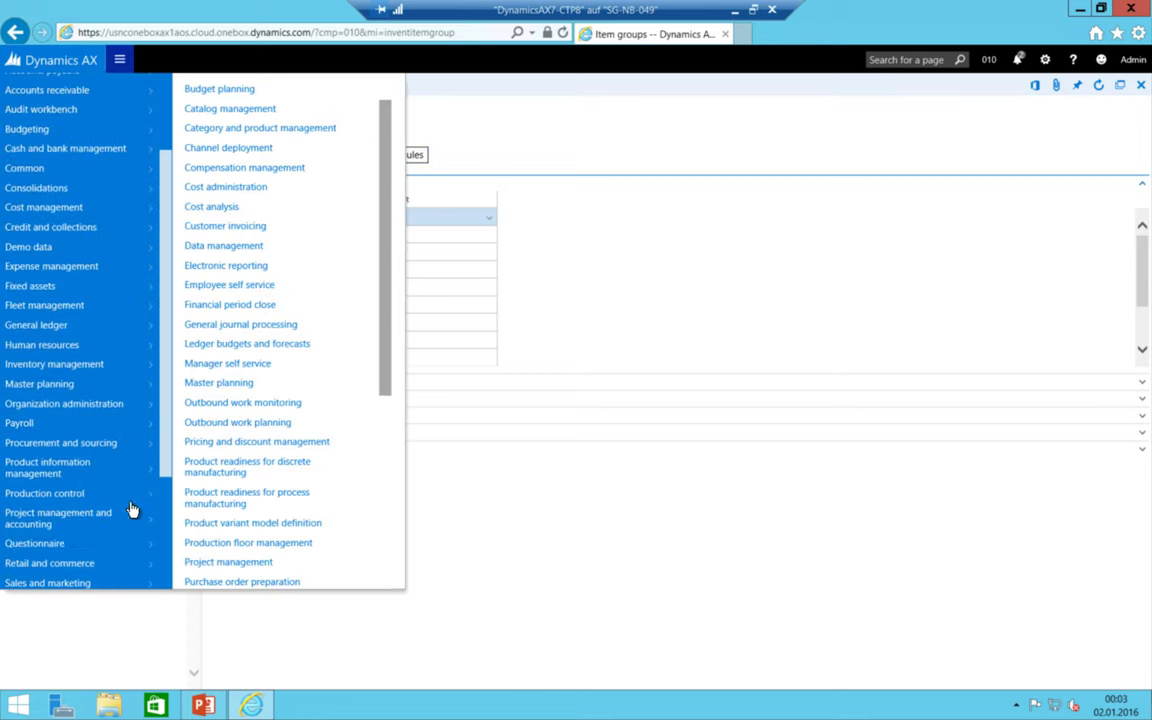
click(52, 472)
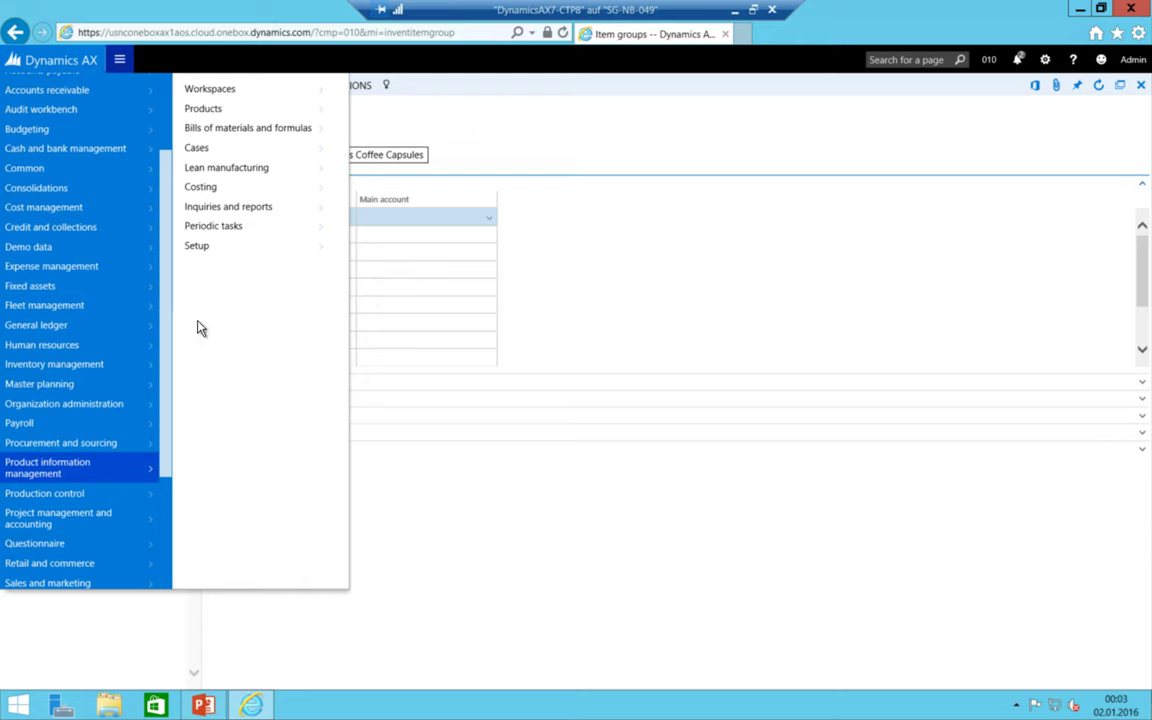
click(228, 110)
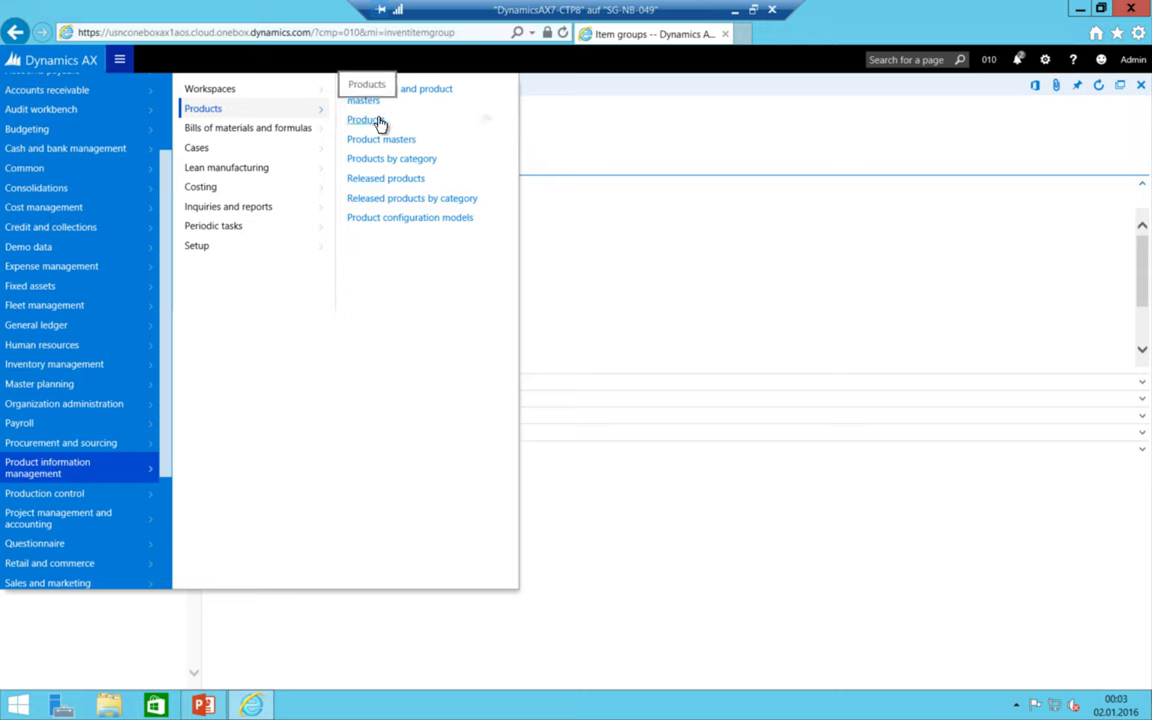
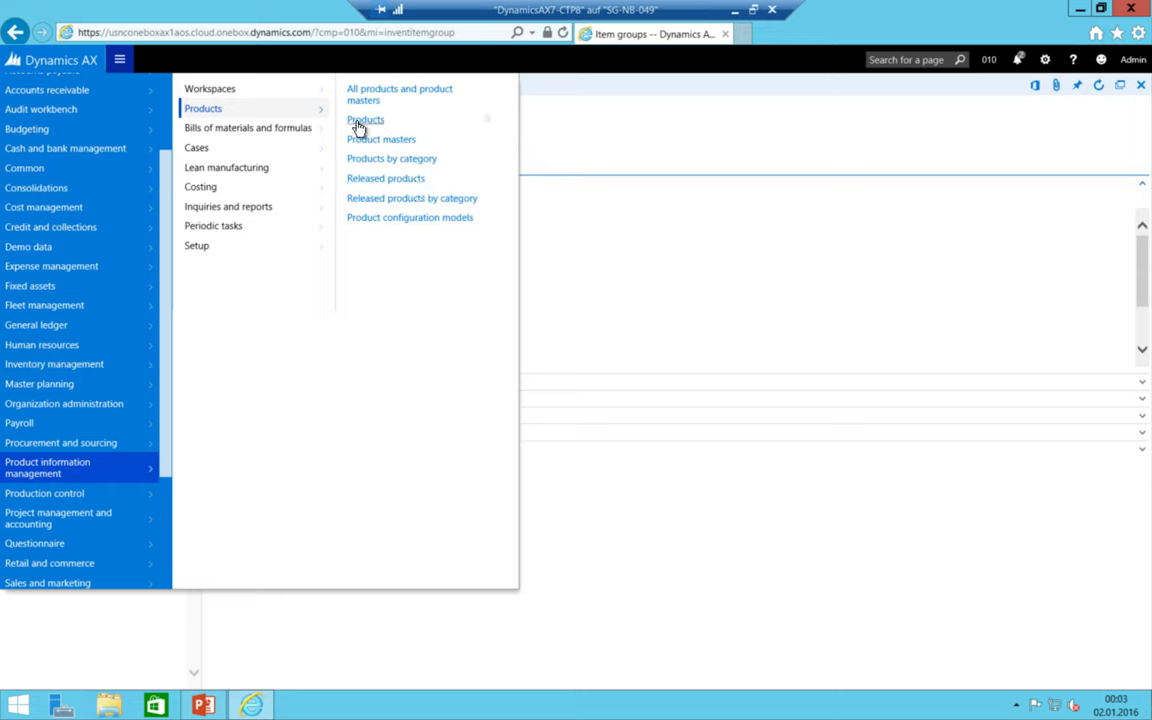
click(402, 183)
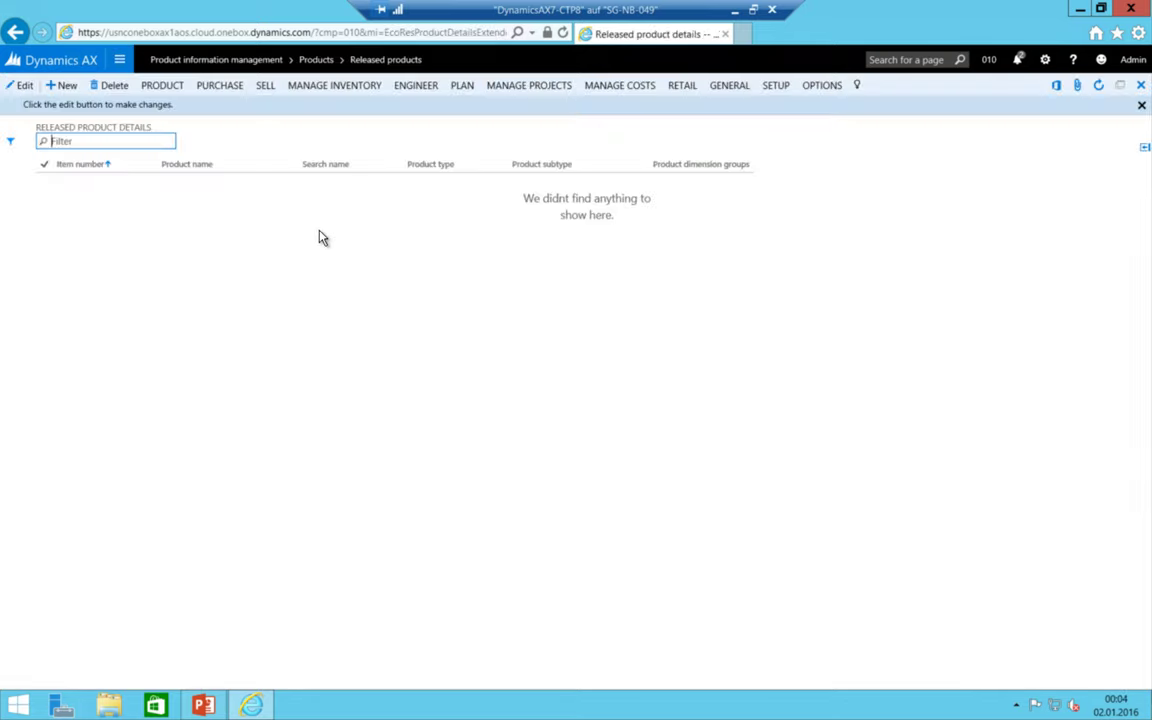
- Start a new released product of type Item and set its product number to 18000
click(58, 90)
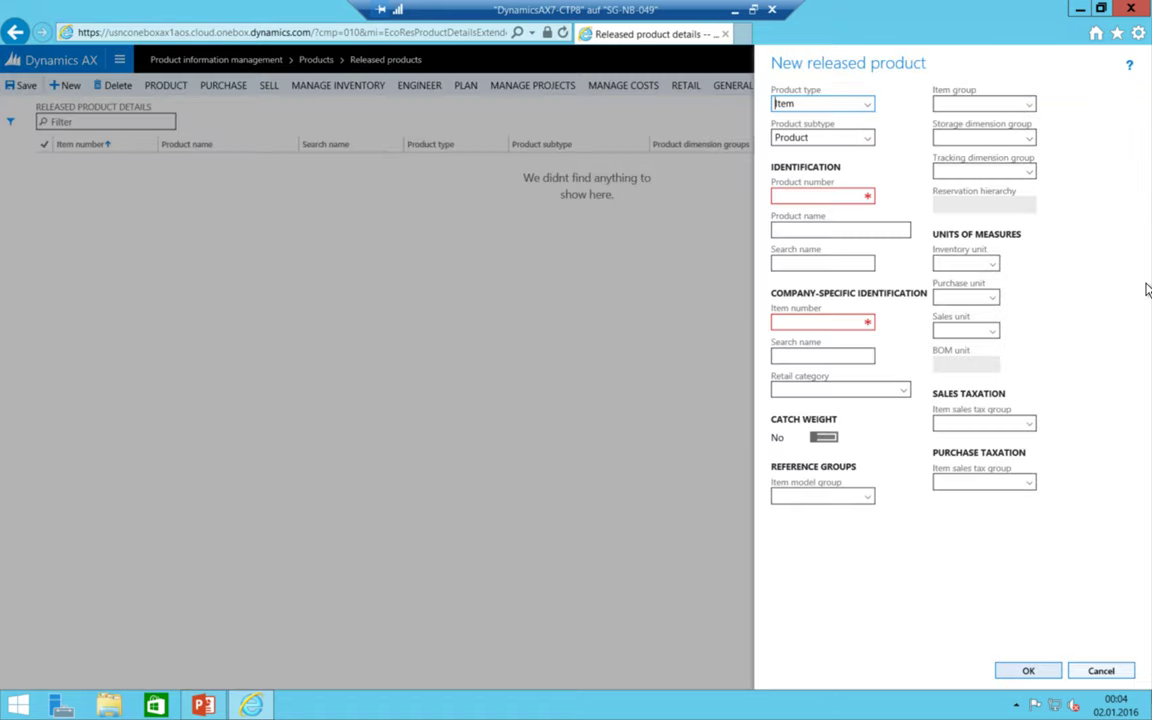
click(869, 106)
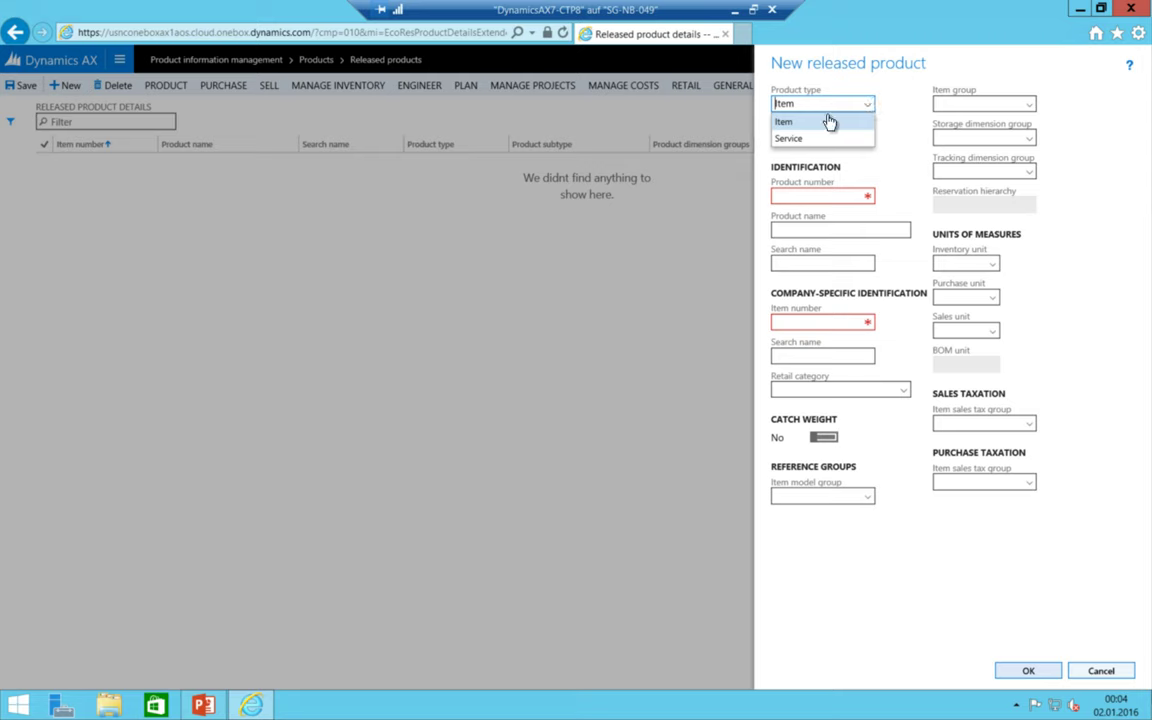
click(786, 124)
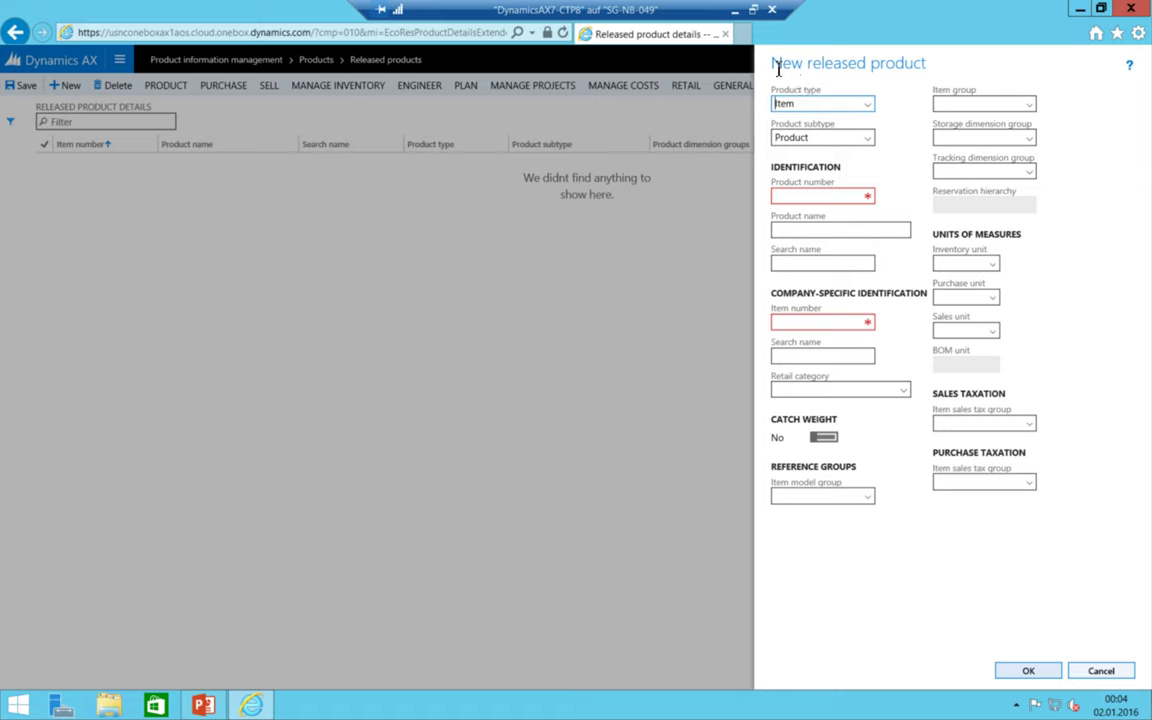
click(826, 195)
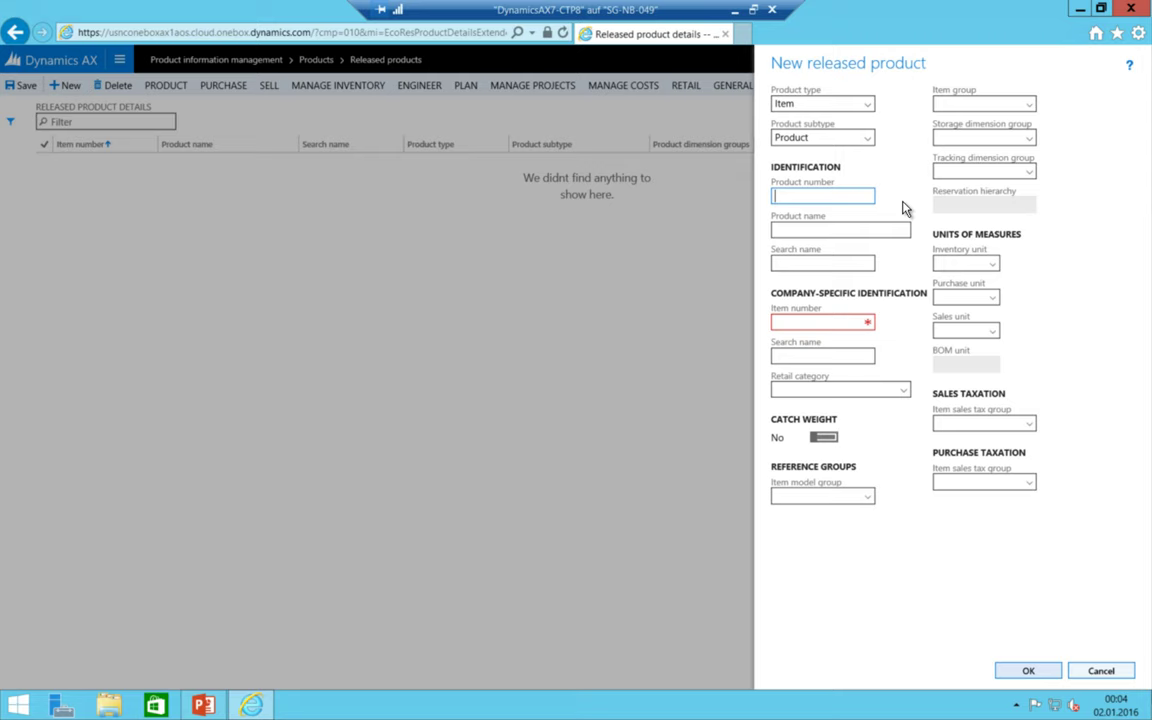
text(10000)
key(BackSpace)
key(Left)
key(Left)
key(Left)
text(8)
key(Tab)
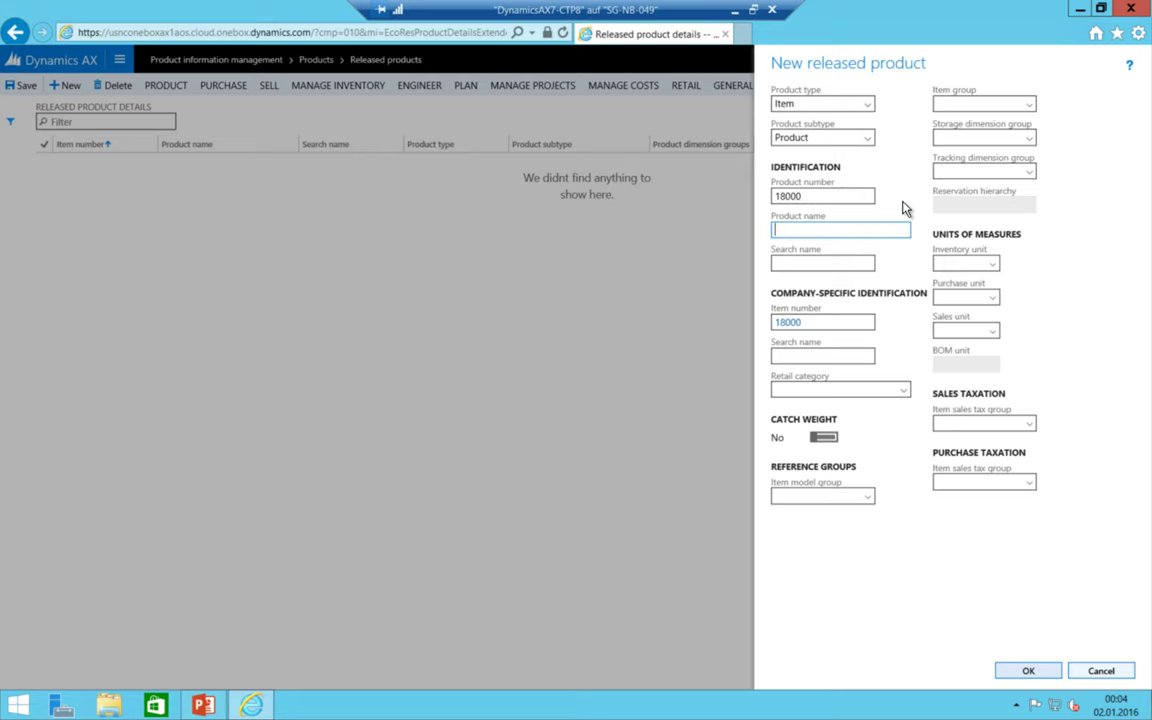
text(Brown Coffee Ca)
key(BackSpace)
key(BackSpace)
key(BackSpace)
key(BackSpace)
key(BackSpace)
key(BackSpace)
key(BackSpace)
key(BackSpace)
key(BackSpace)
key(BackSpace)
key(BackSpace)
key(BackSpace)
key(BackSpace)
key(BackSpace)
key(BackSpace)
- Name the new released product "Coffee Lungo", accepting the default search names and leaving the retail category blank
text(Coffee Lungo)
key(Tab)
key(Tab)
key(Tab)
key(Tab)
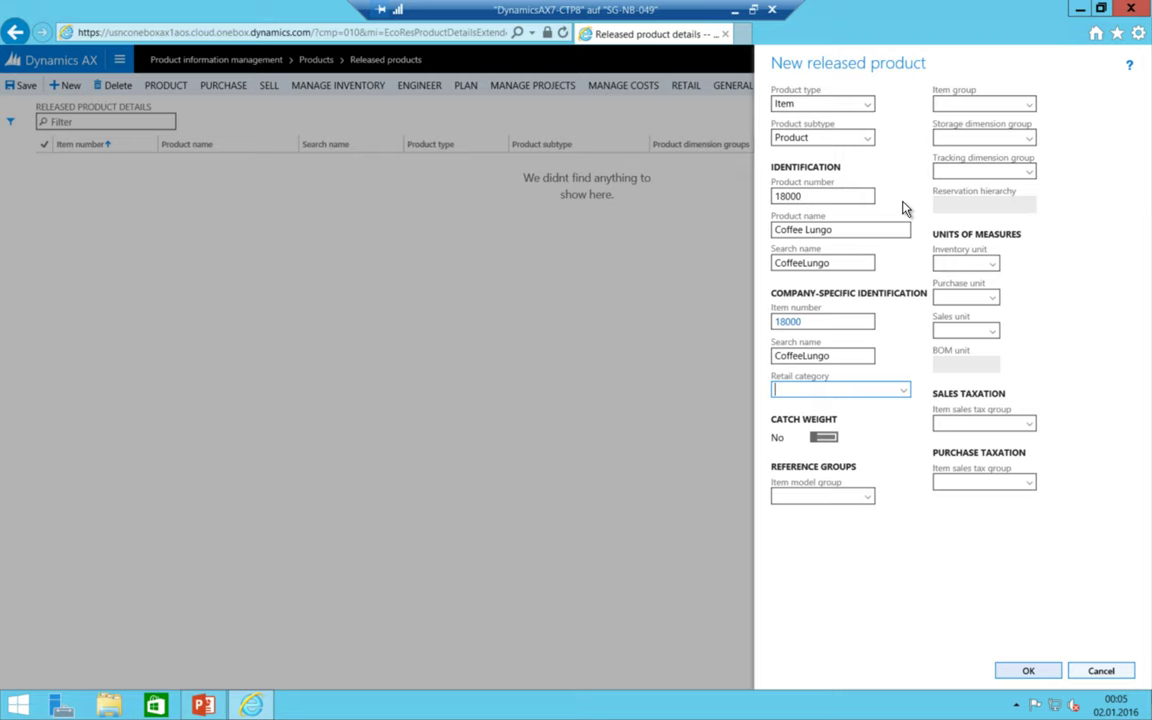
key(Tab)
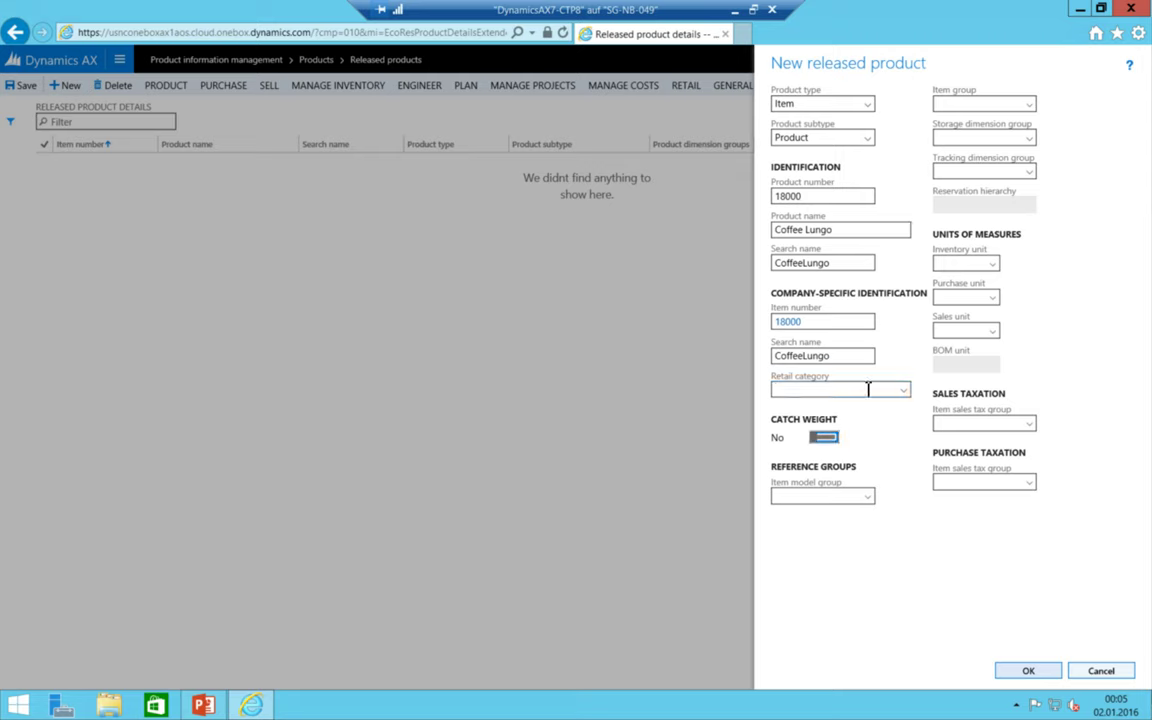
- Assign item model group I-FIFO and item group I-FG-CCA to the new released product
click(869, 500)
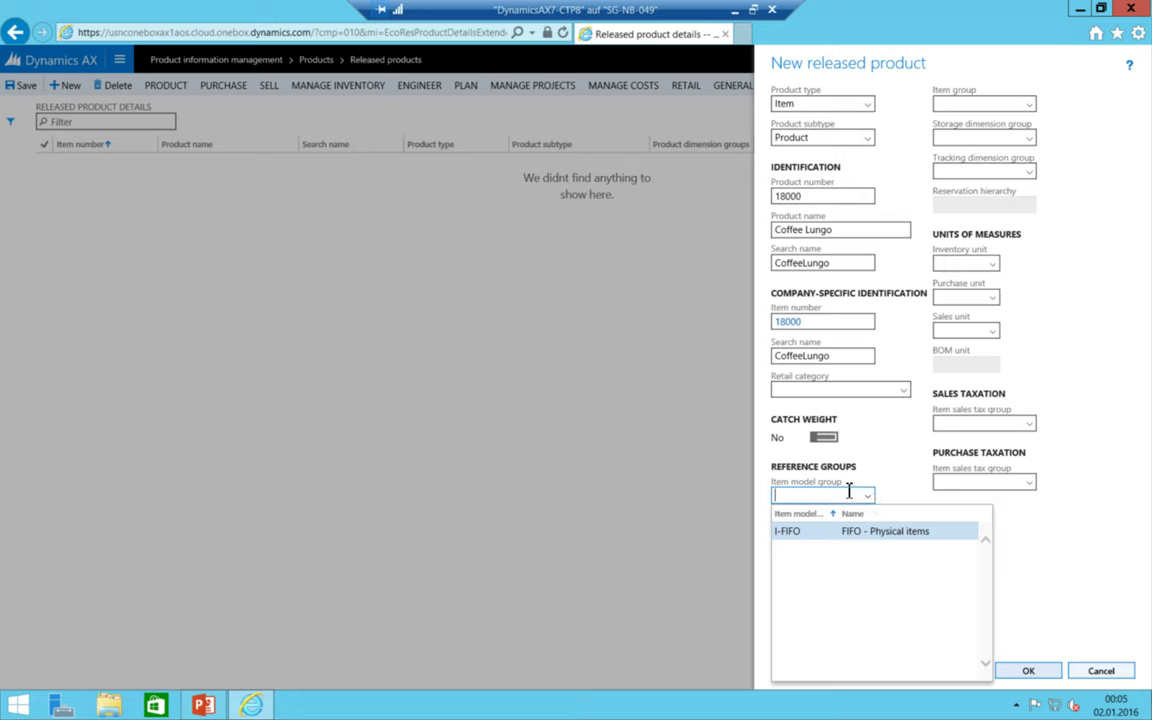
click(810, 531)
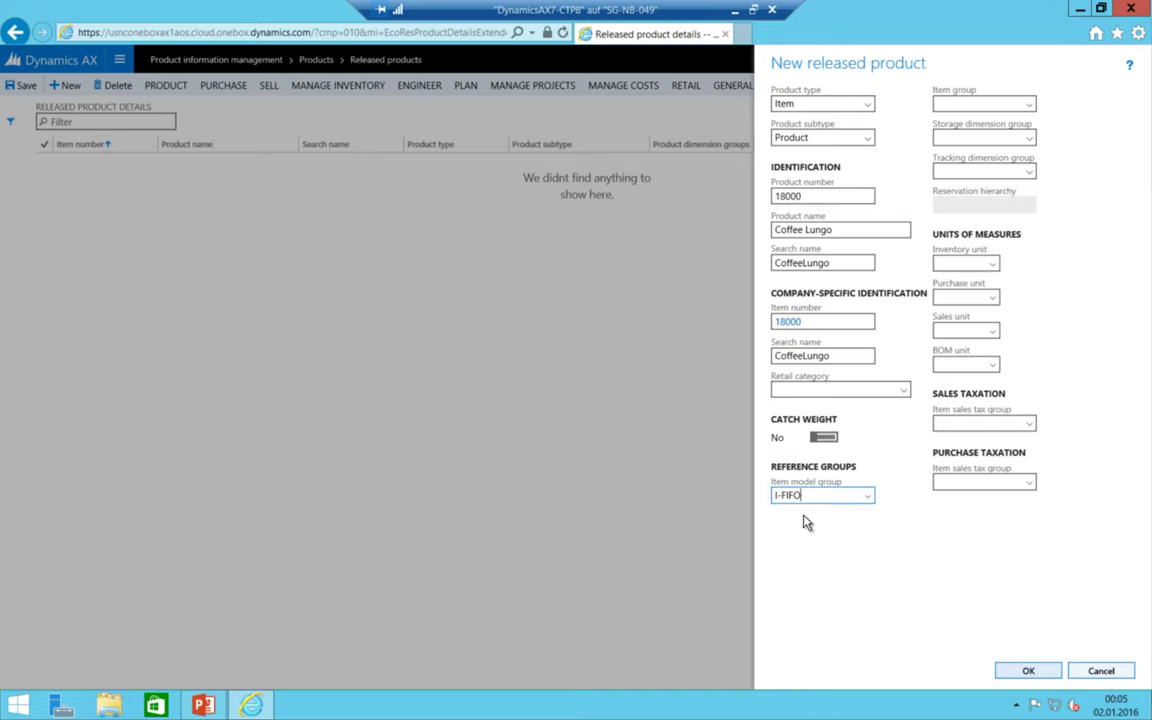
click(1032, 105)
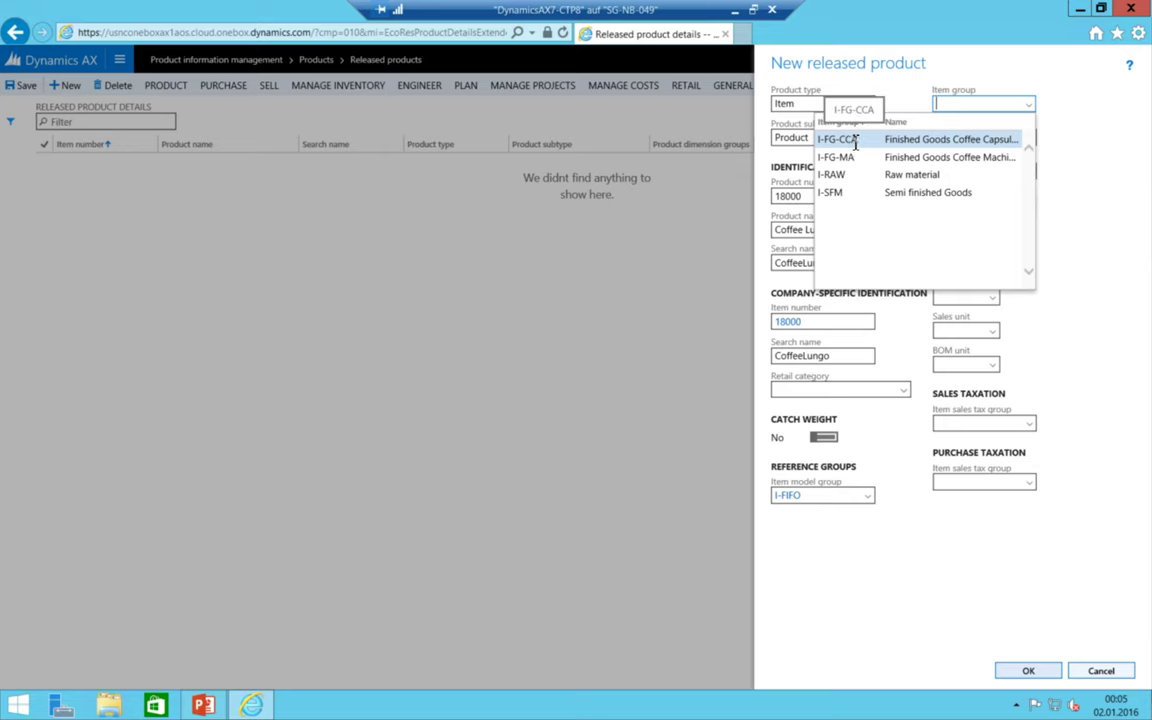
click(852, 140)
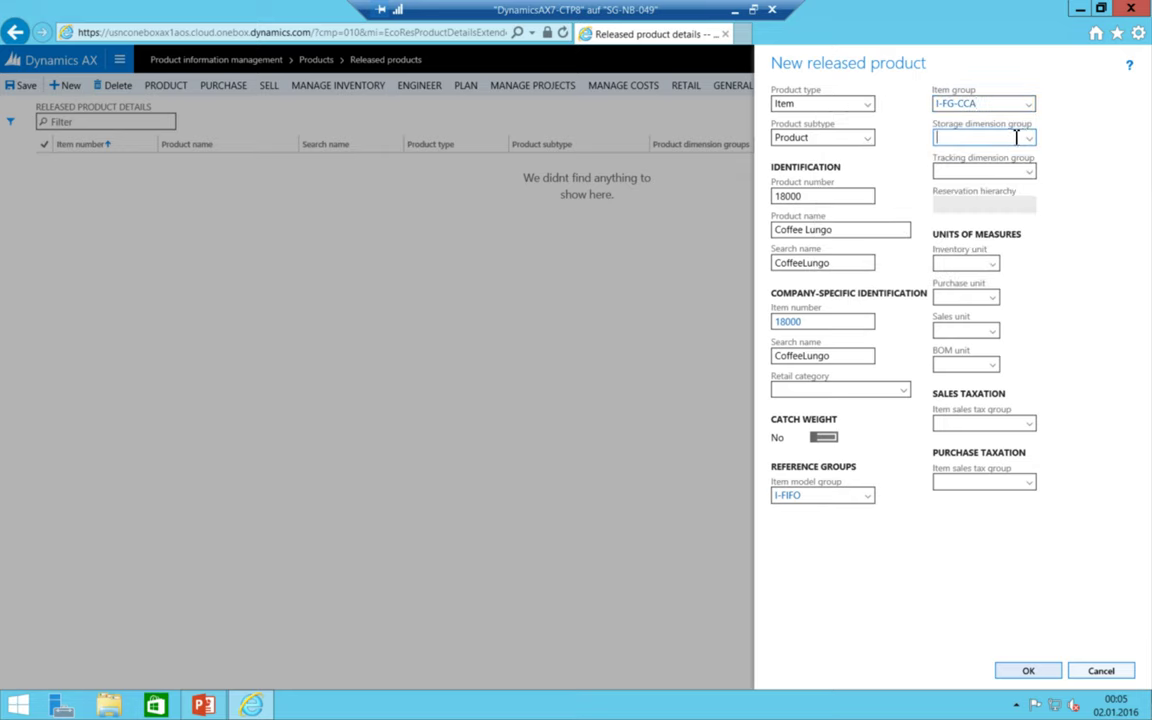
- Assign storage dimension group S-WH-LOC and tracking dimension group None to the new released product
click(1028, 142)
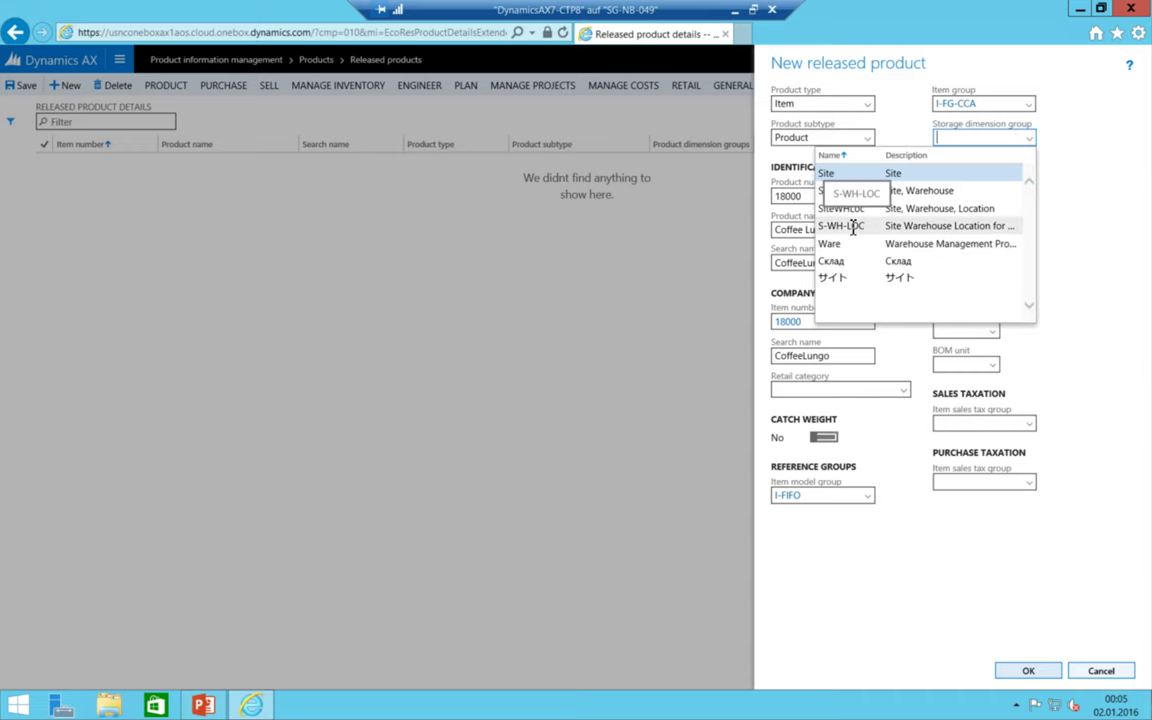
click(852, 227)
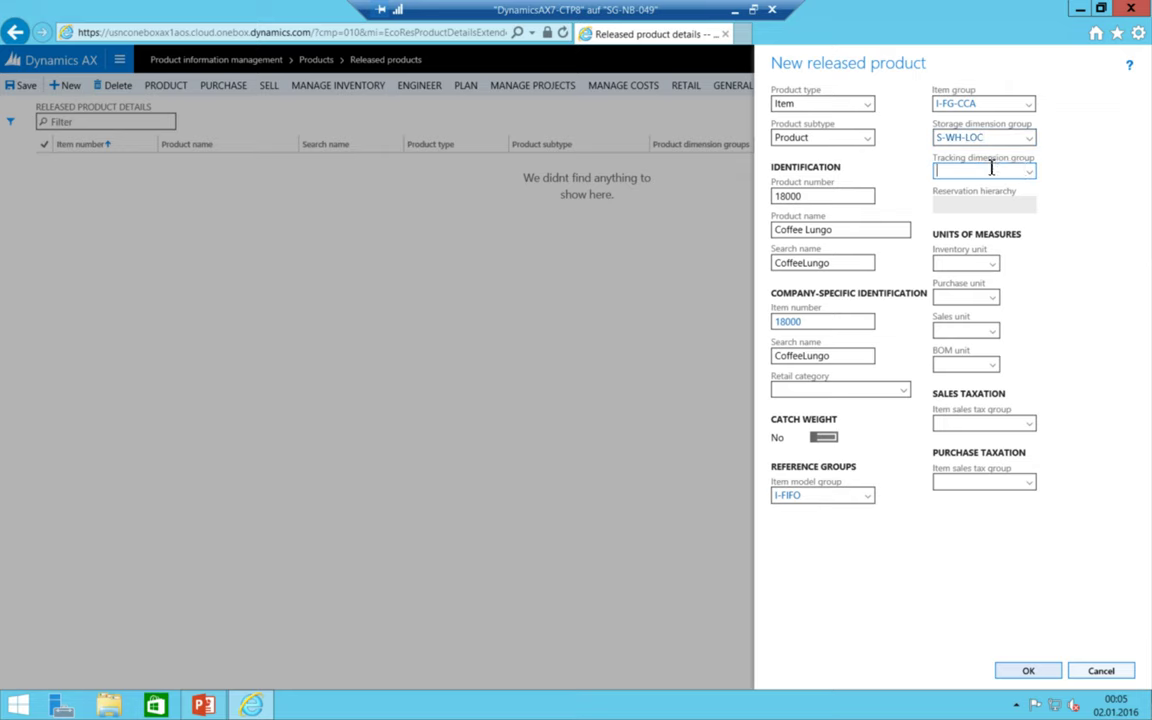
click(1030, 173)
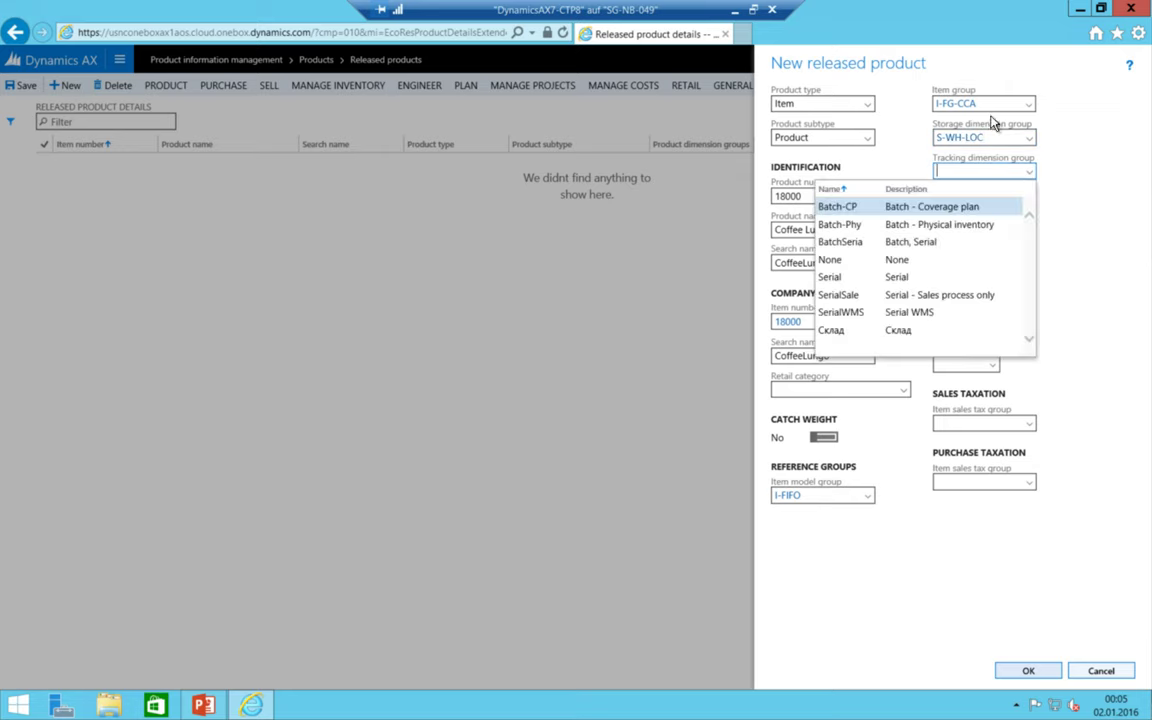
click(905, 259)
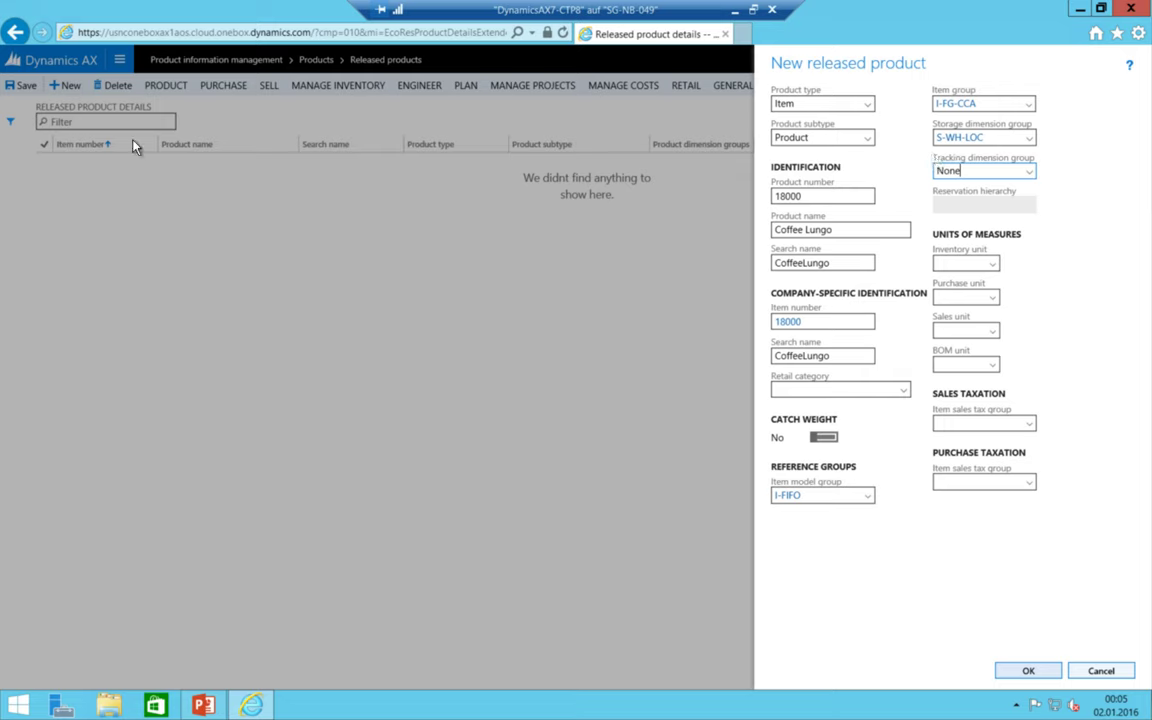
- Examine the tracking dimensions defined for the None tracking dimension group and return to the new product form
click(988, 264)
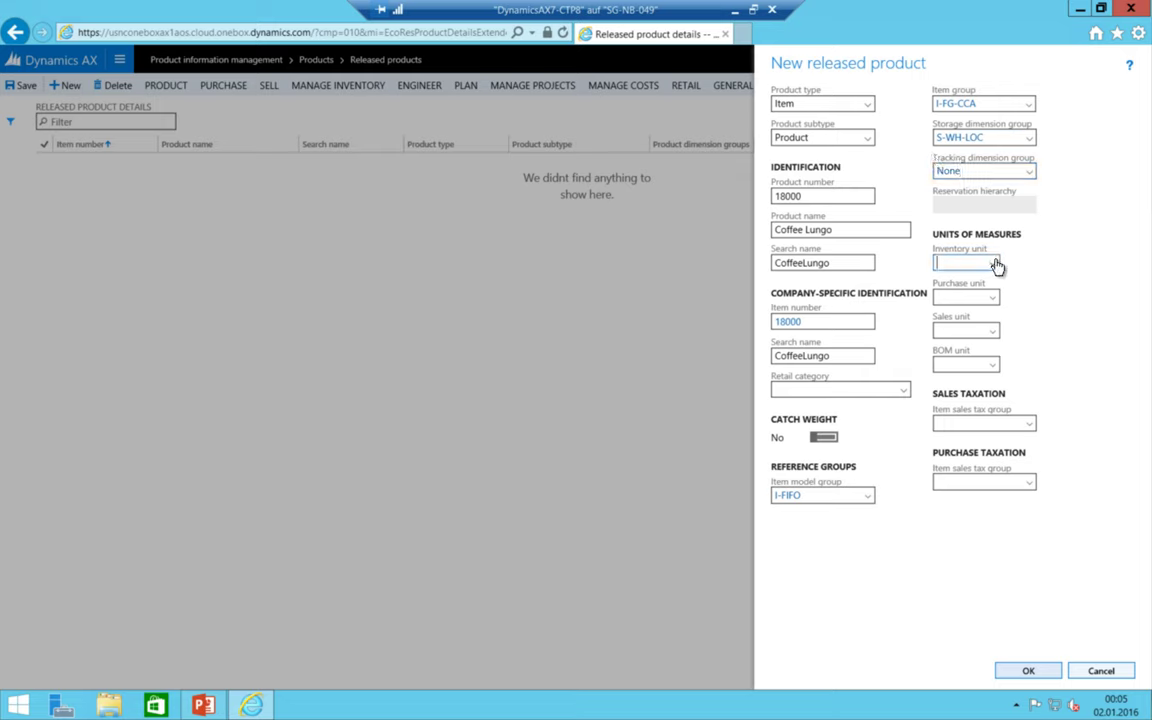
click(993, 264)
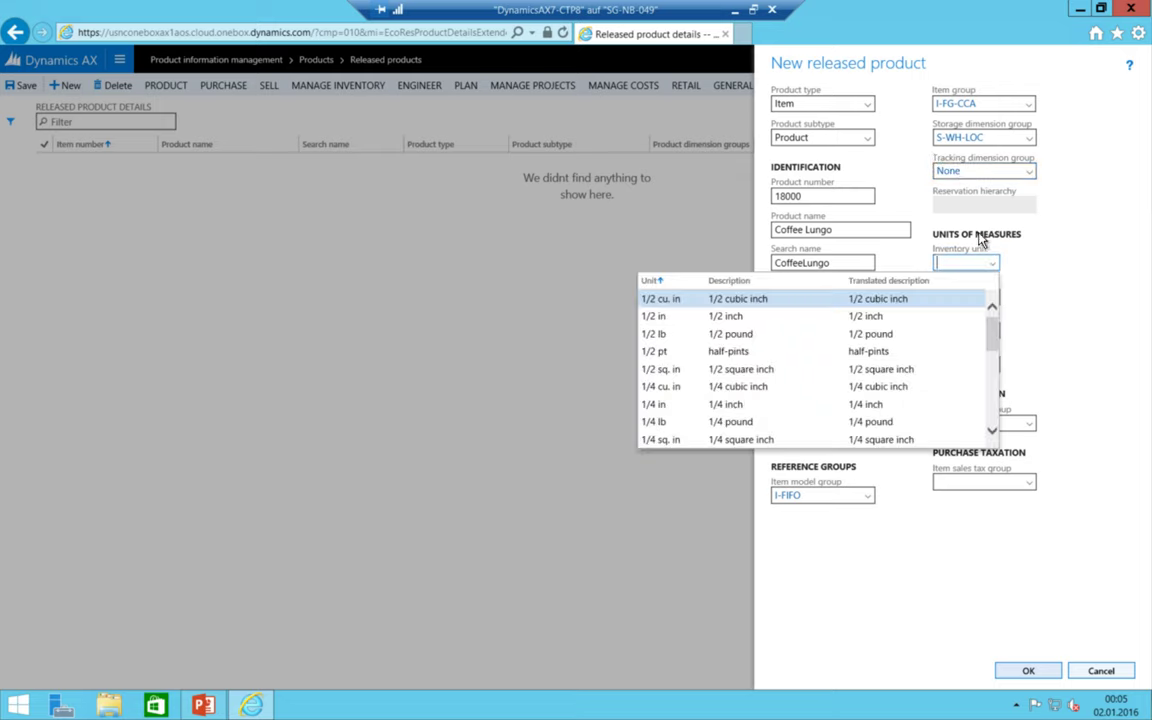
click(940, 170)
click(956, 173)
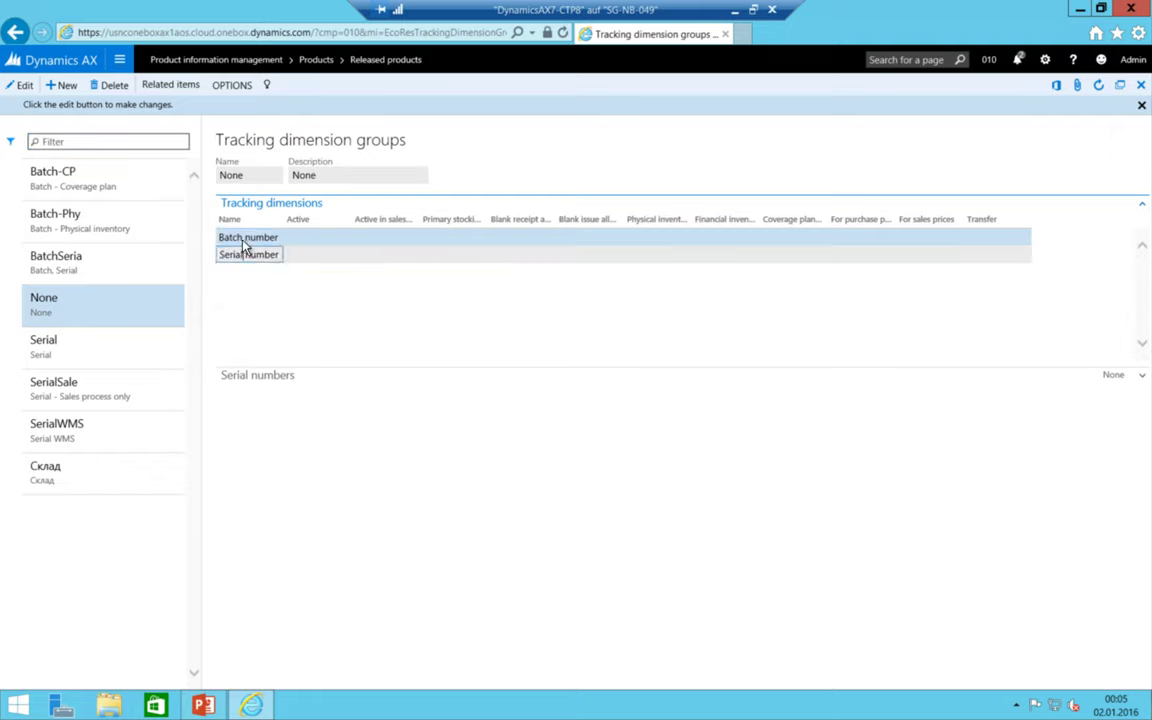
click(15, 32)
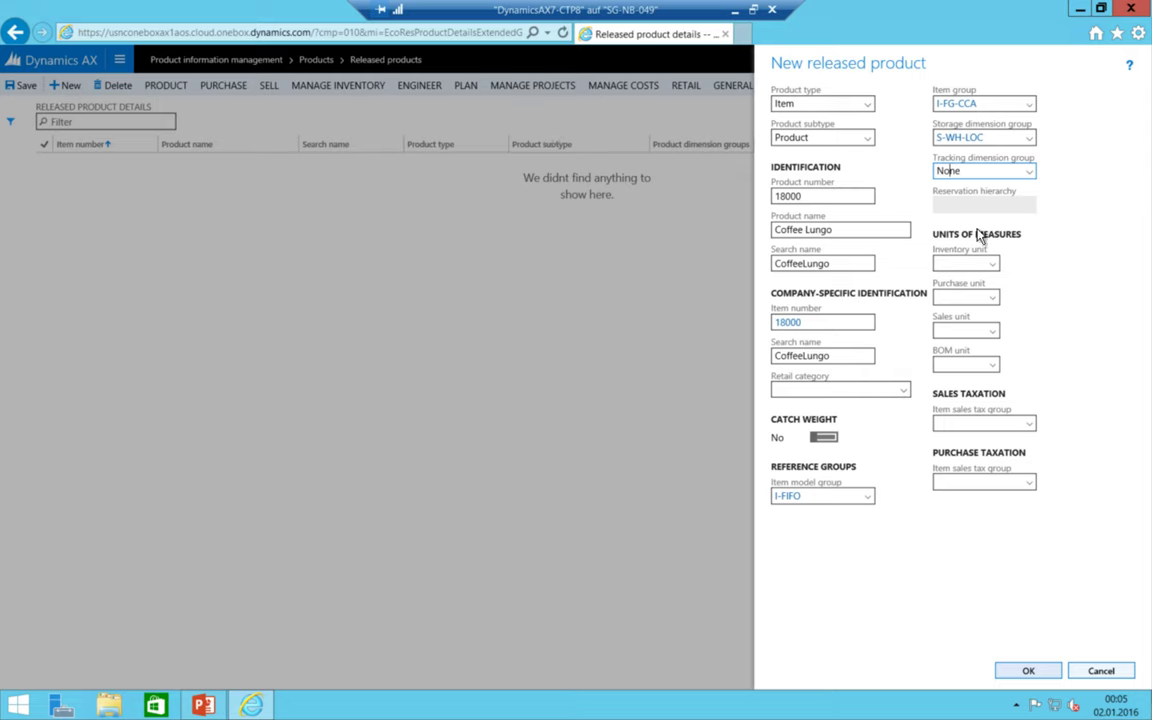
- Set the inventory, purchase, sales and BOM units of the new released product to pcs
click(979, 268)
click(994, 267)
scroll(756, 333, down, 5)
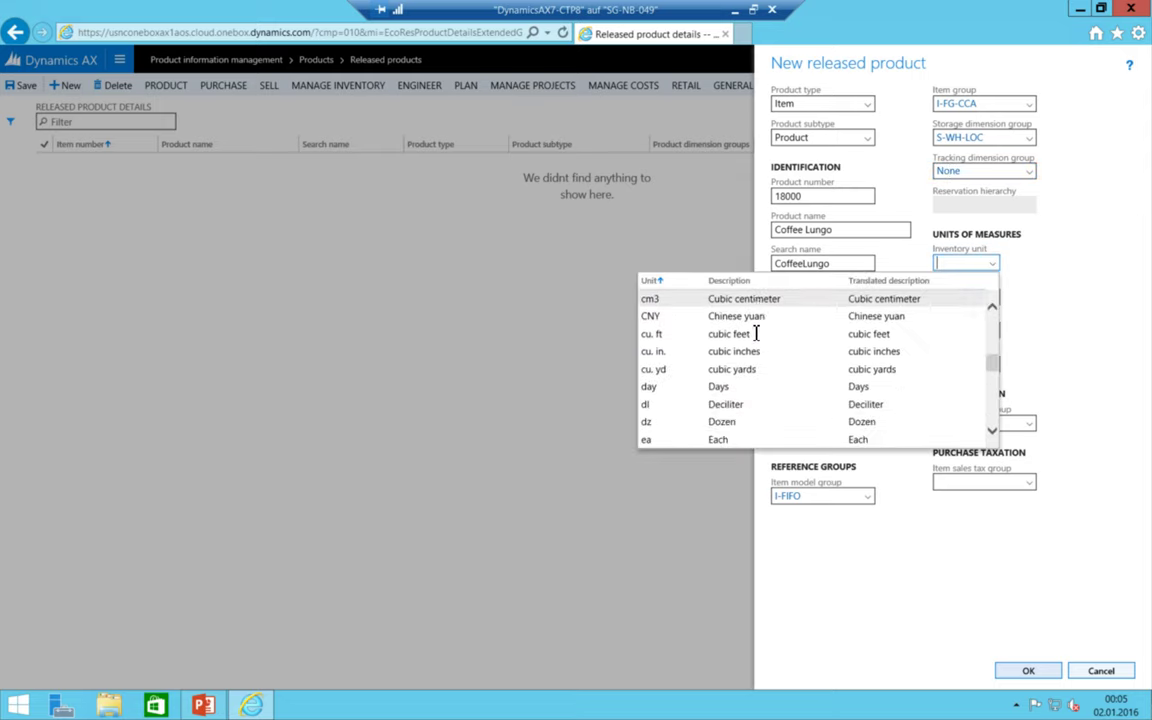
scroll(758, 331, down, 10)
scroll(769, 328, down, 5)
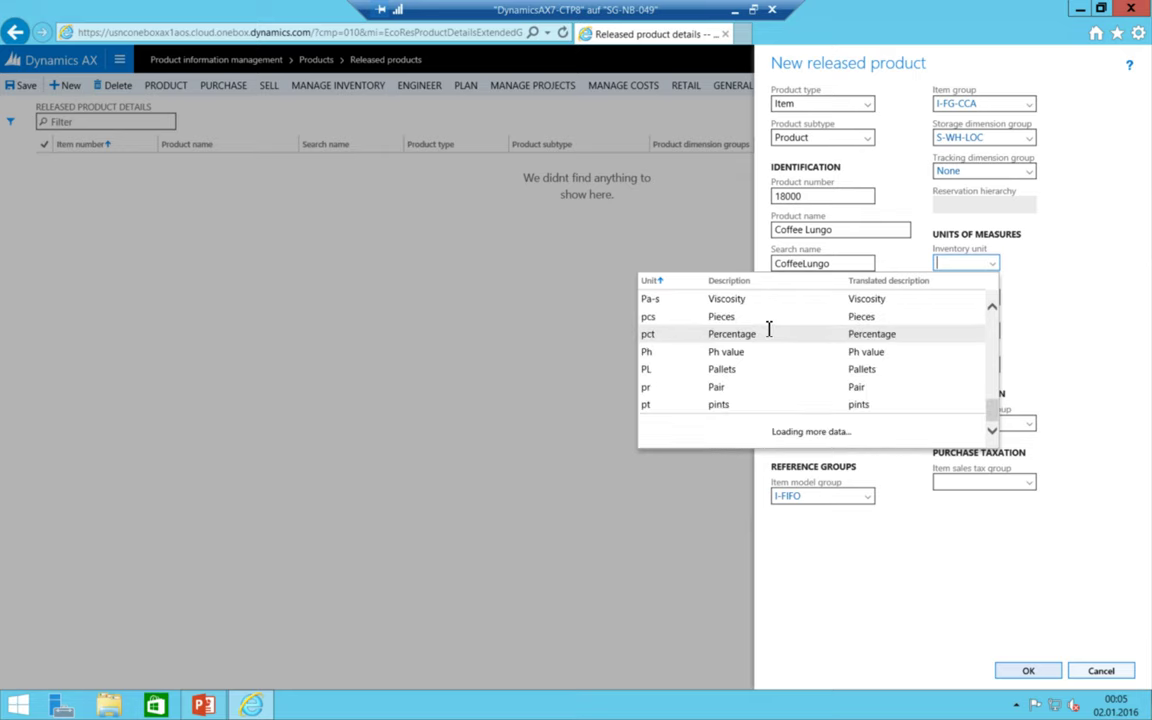
scroll(690, 360, up, 2)
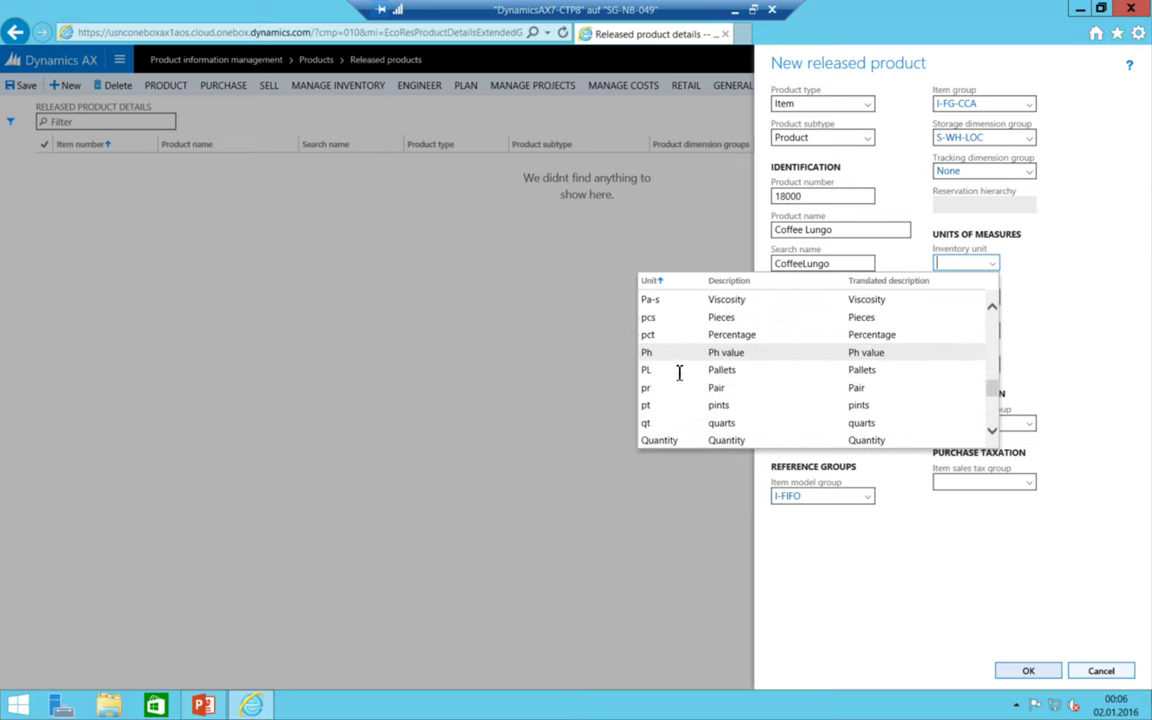
click(676, 317)
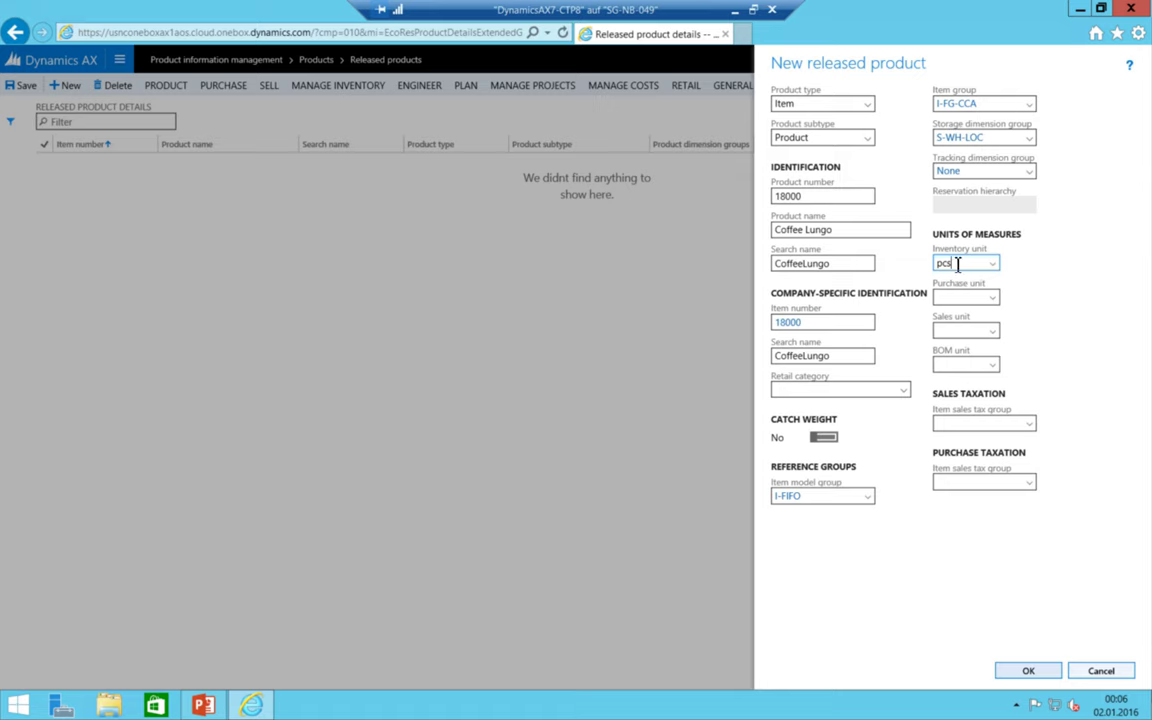
key(Tab)
key(Tab)
key(Tab)
key(Tab)
- Assign item sales tax group FULL for sales and purchase taxation and create the released product
key(alt+Down)
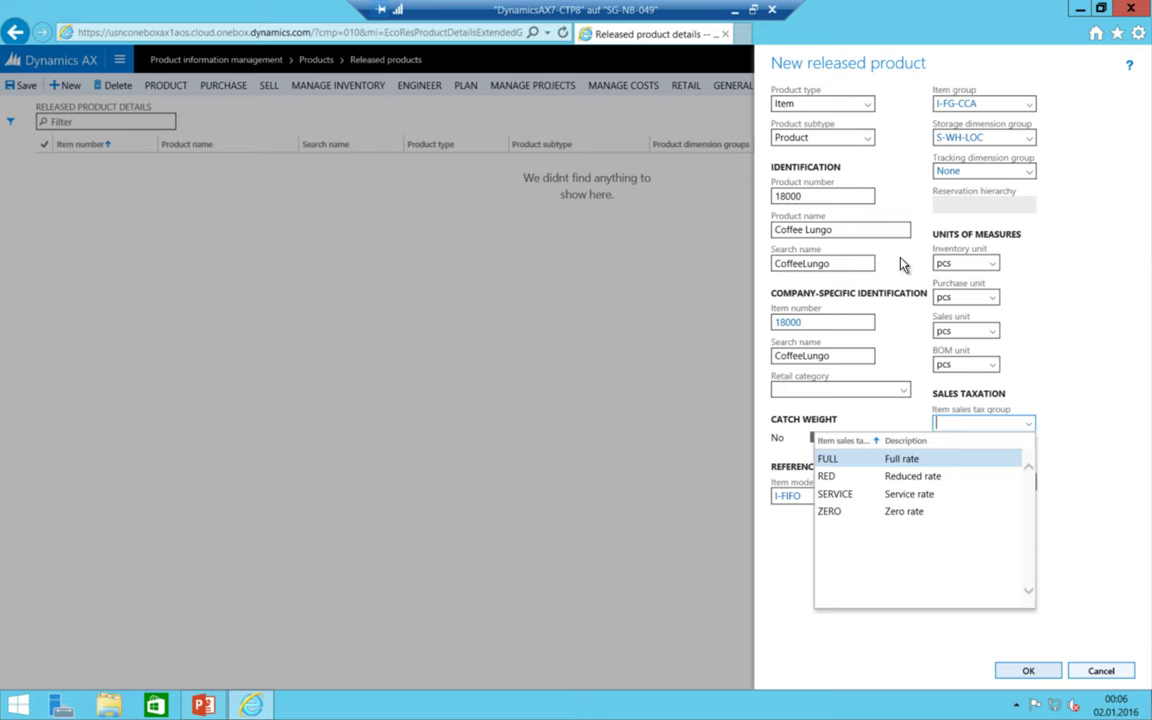
key(Down)
key(Down)
key(Up)
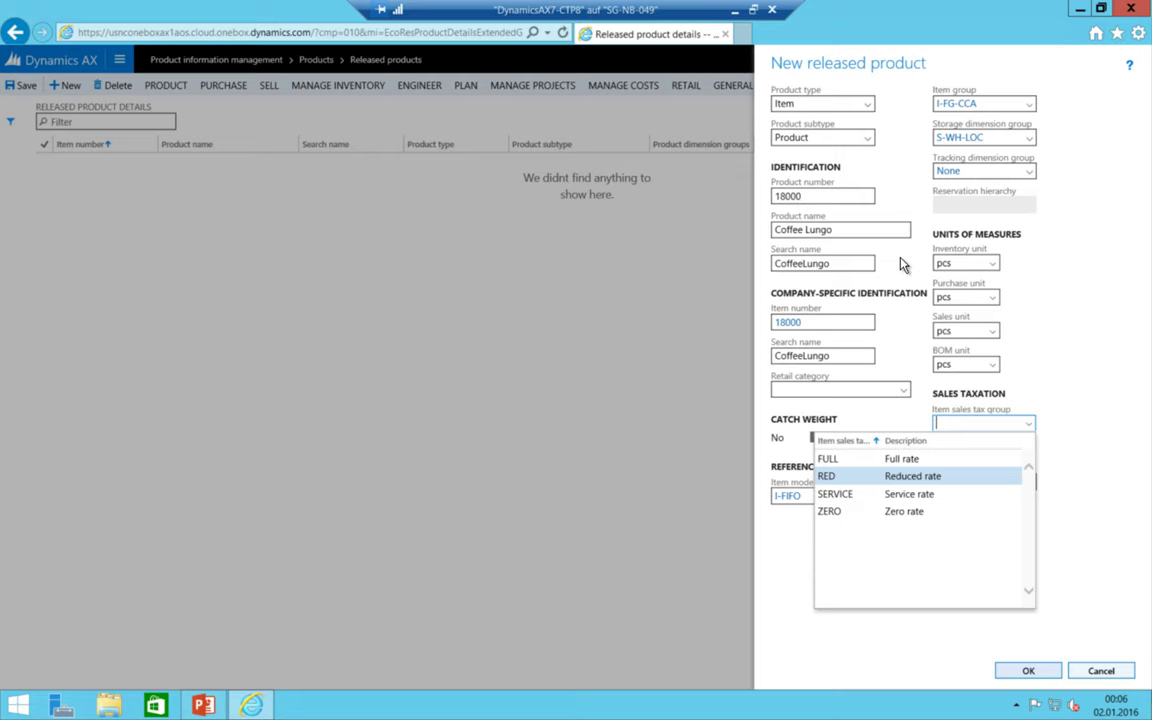
key(Down)
key(Up)
key(Up)
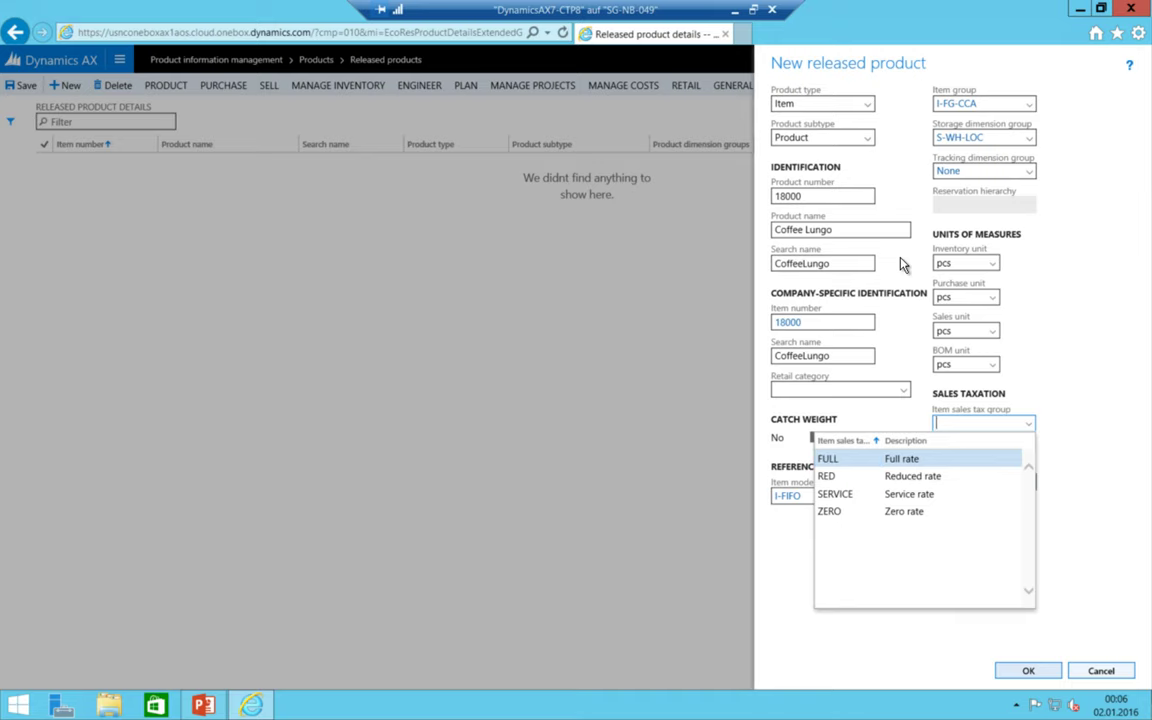
key(Return)
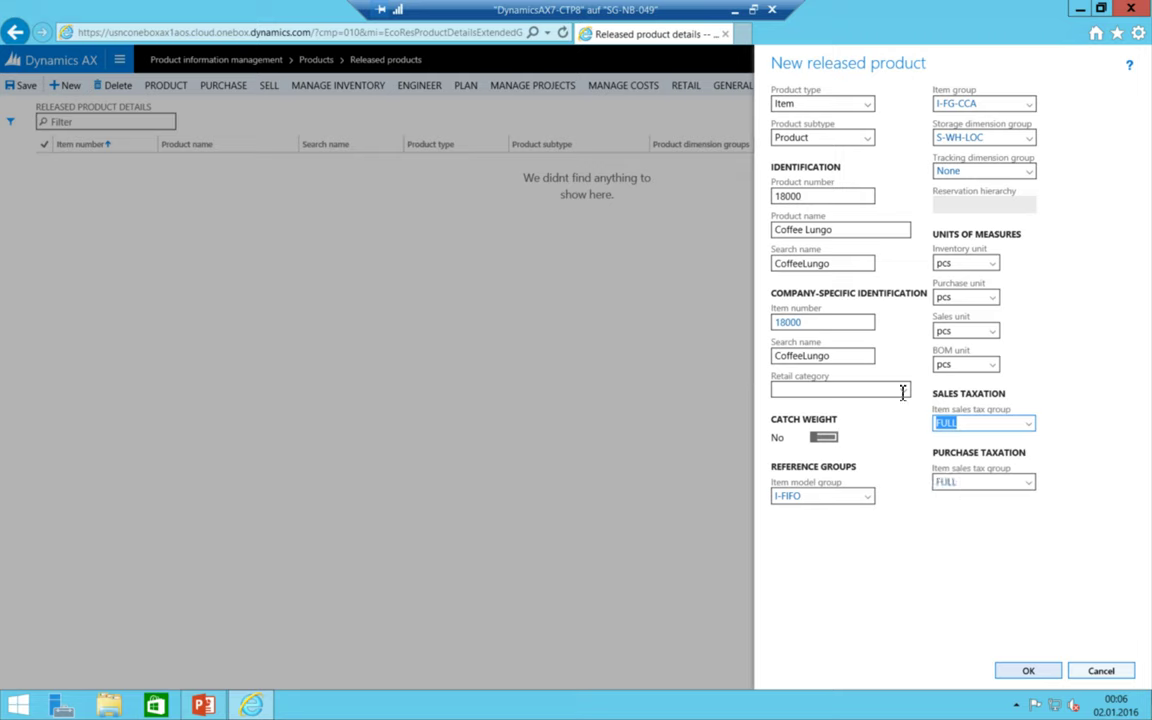
click(1027, 670)
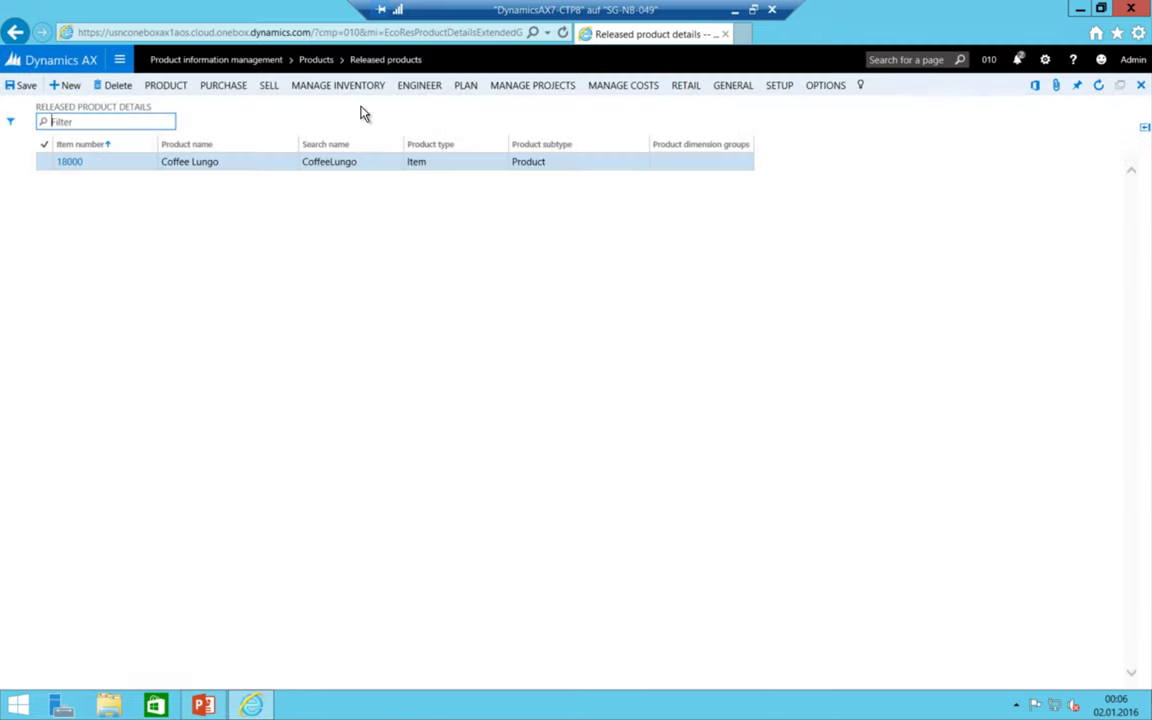
- Open the default order settings of released product 18000
click(223, 162)
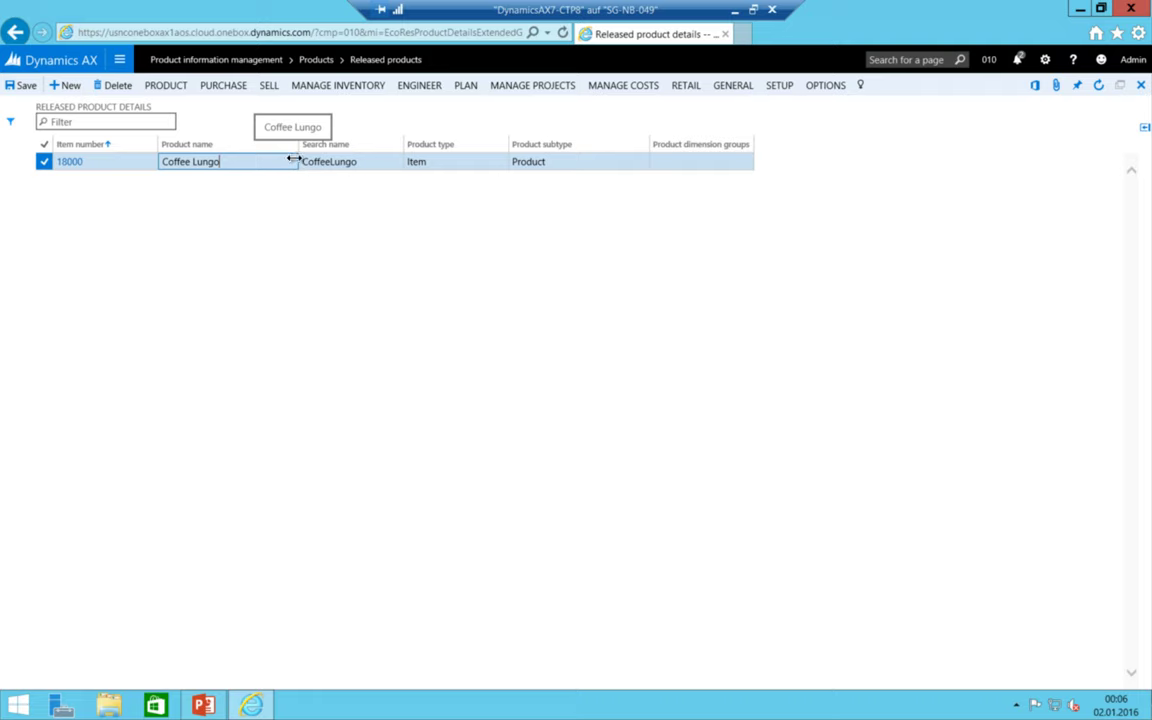
click(168, 85)
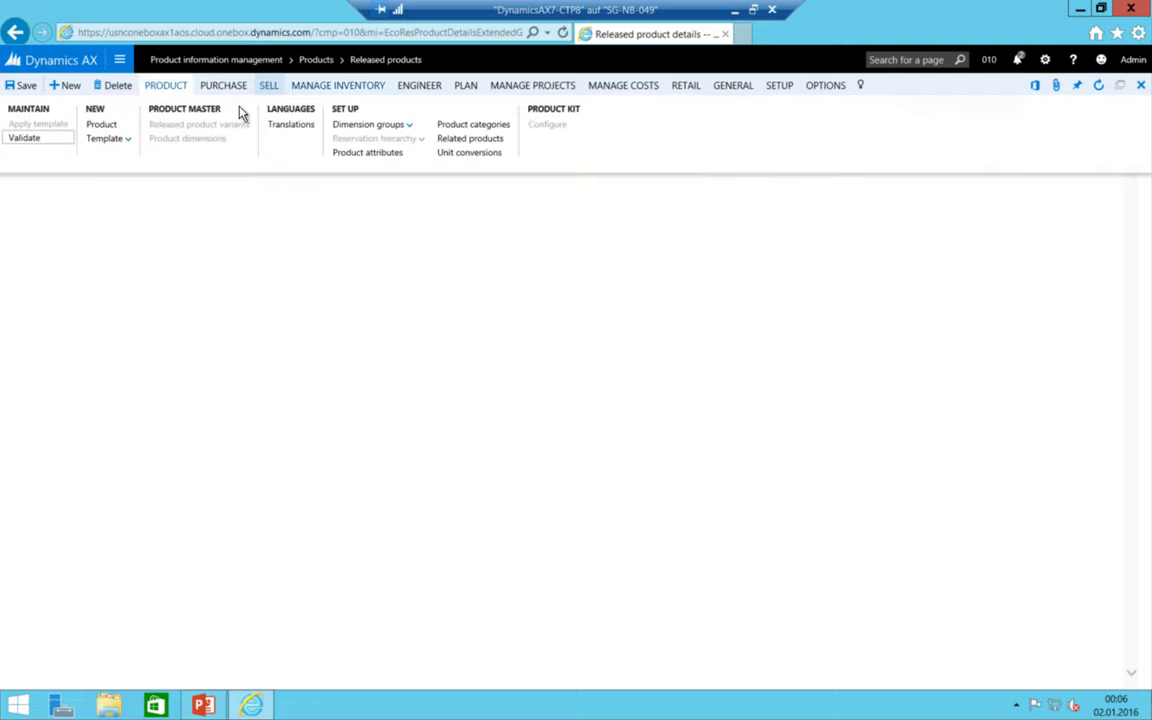
click(228, 85)
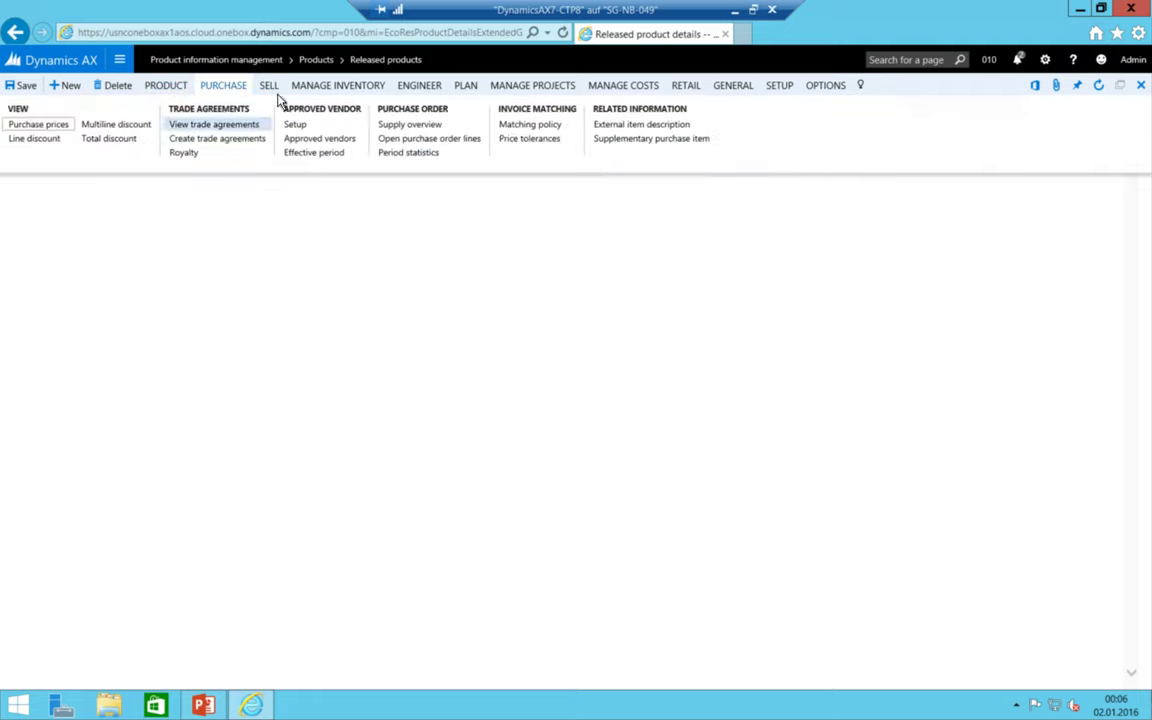
click(271, 88)
click(330, 88)
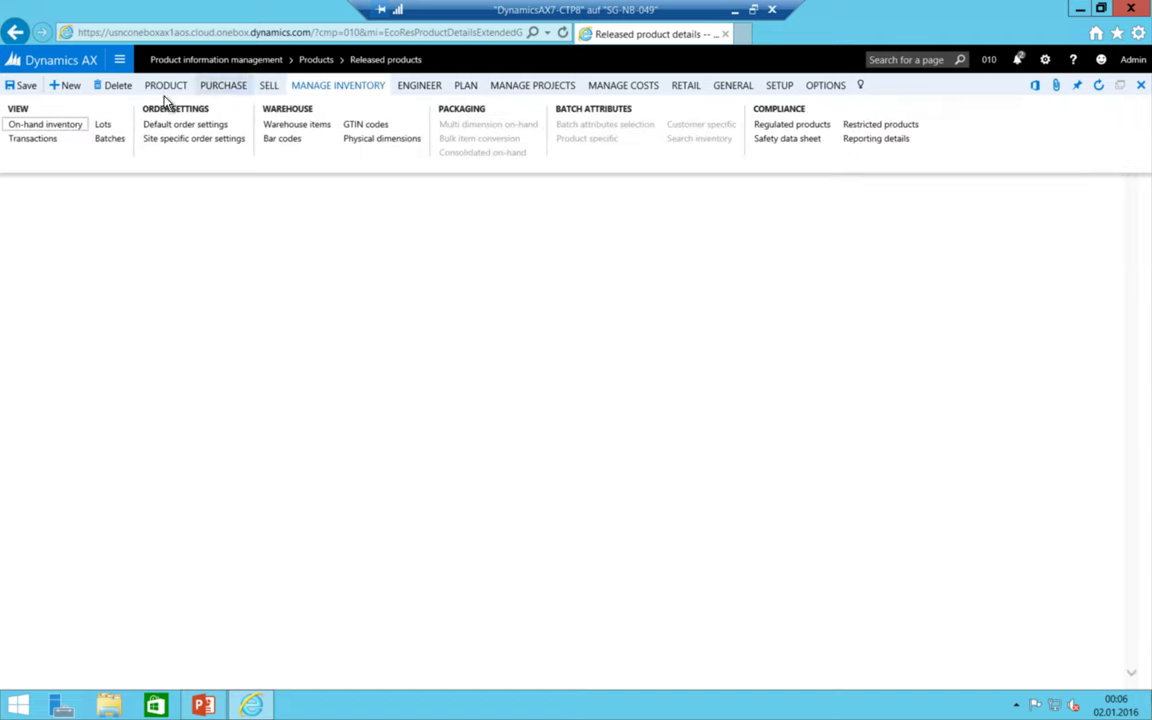
click(185, 127)
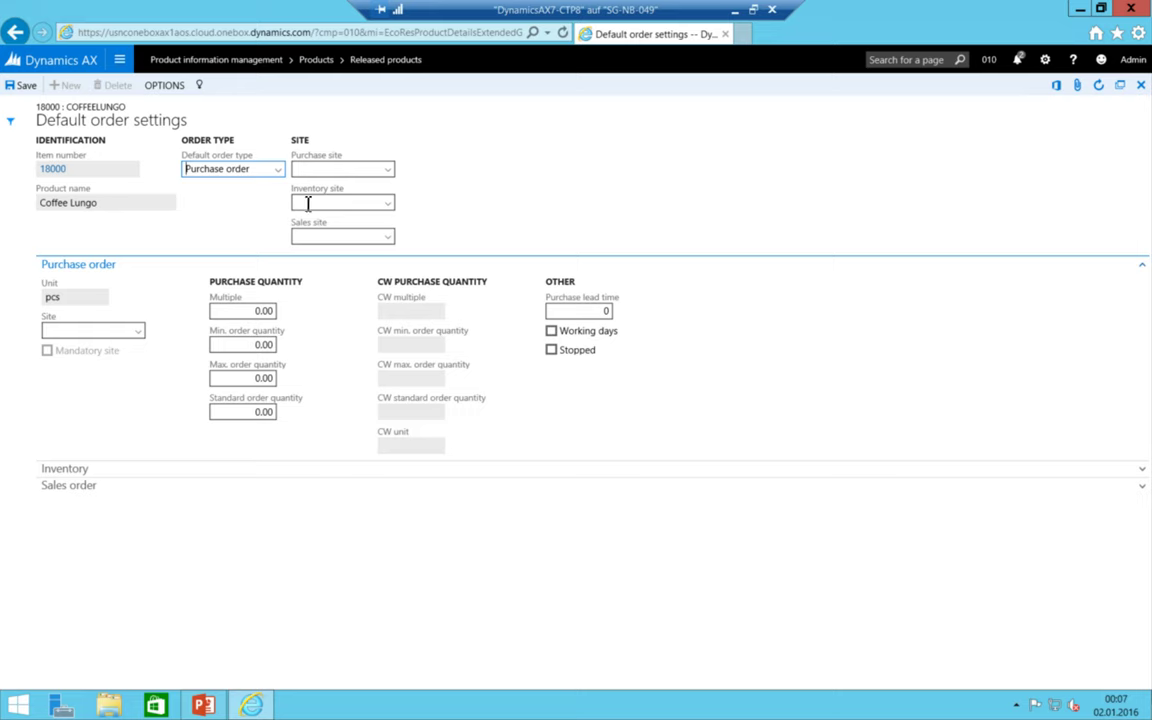
- Set the default purchase, inventory and sales sites to GER, check the inventory section and return to the released products list
click(386, 174)
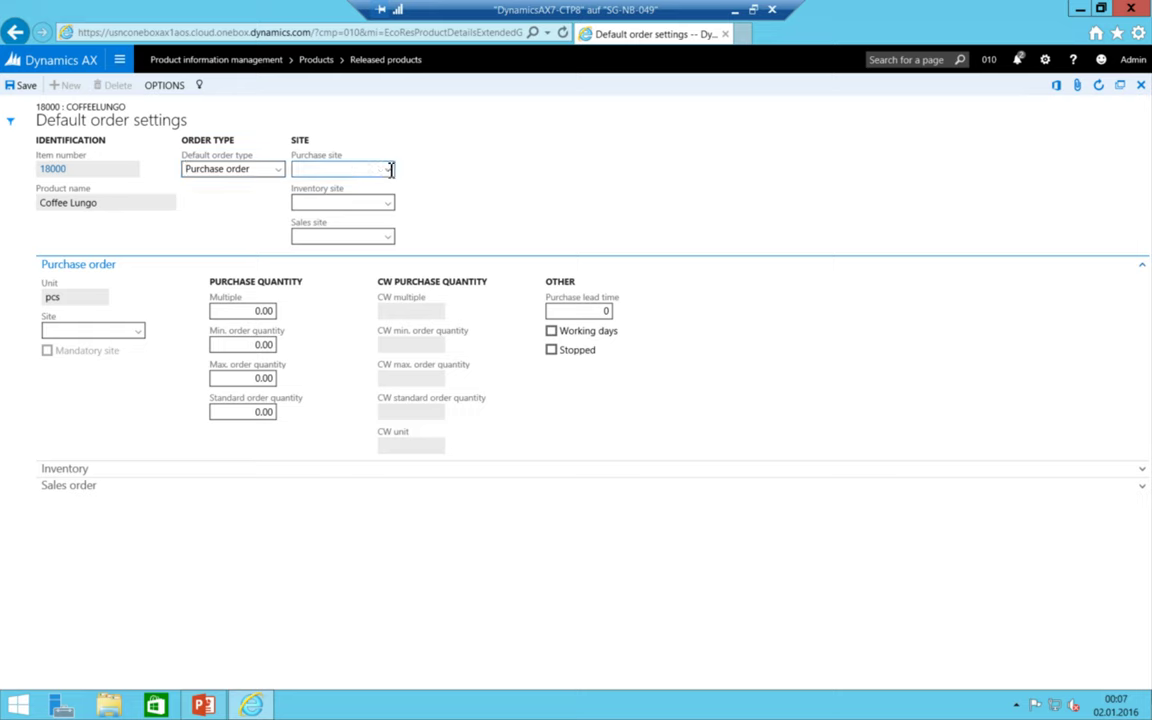
click(389, 170)
click(340, 203)
click(388, 206)
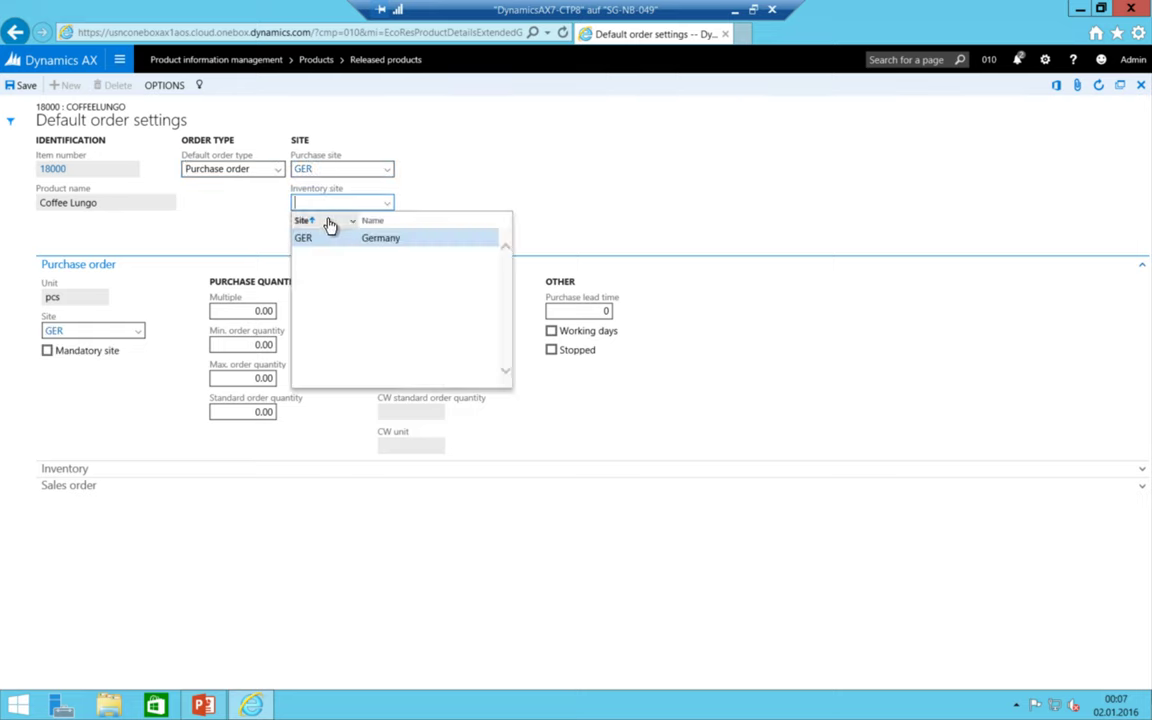
click(360, 237)
click(386, 235)
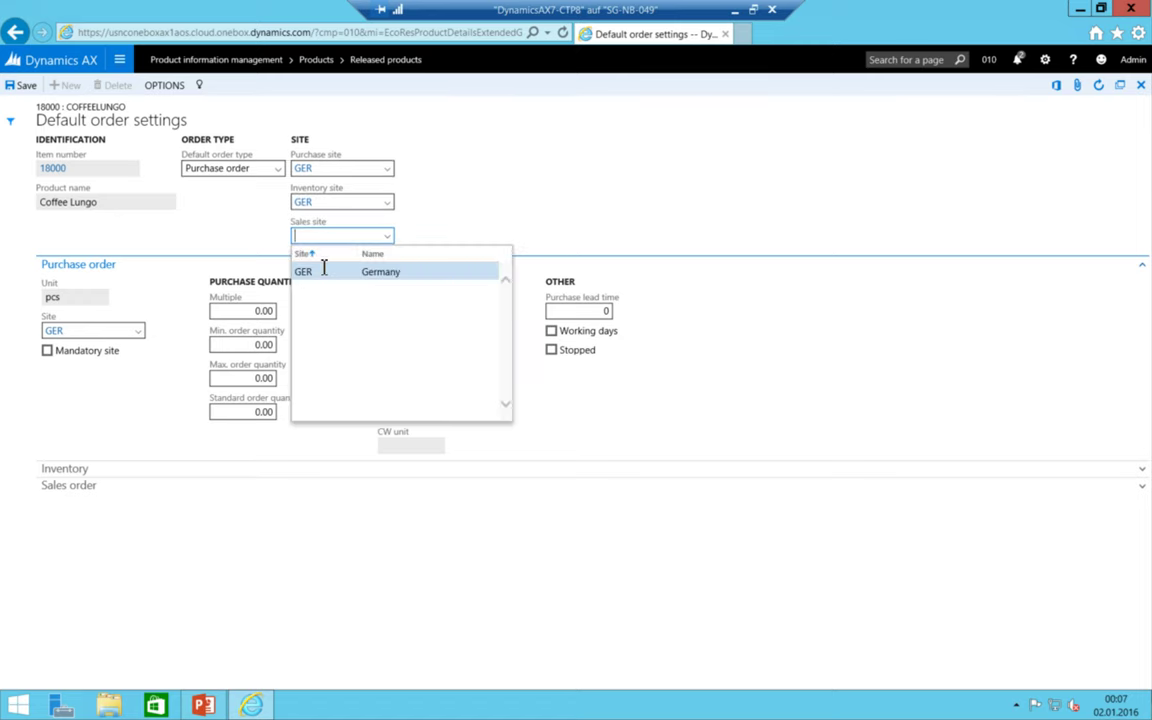
click(319, 278)
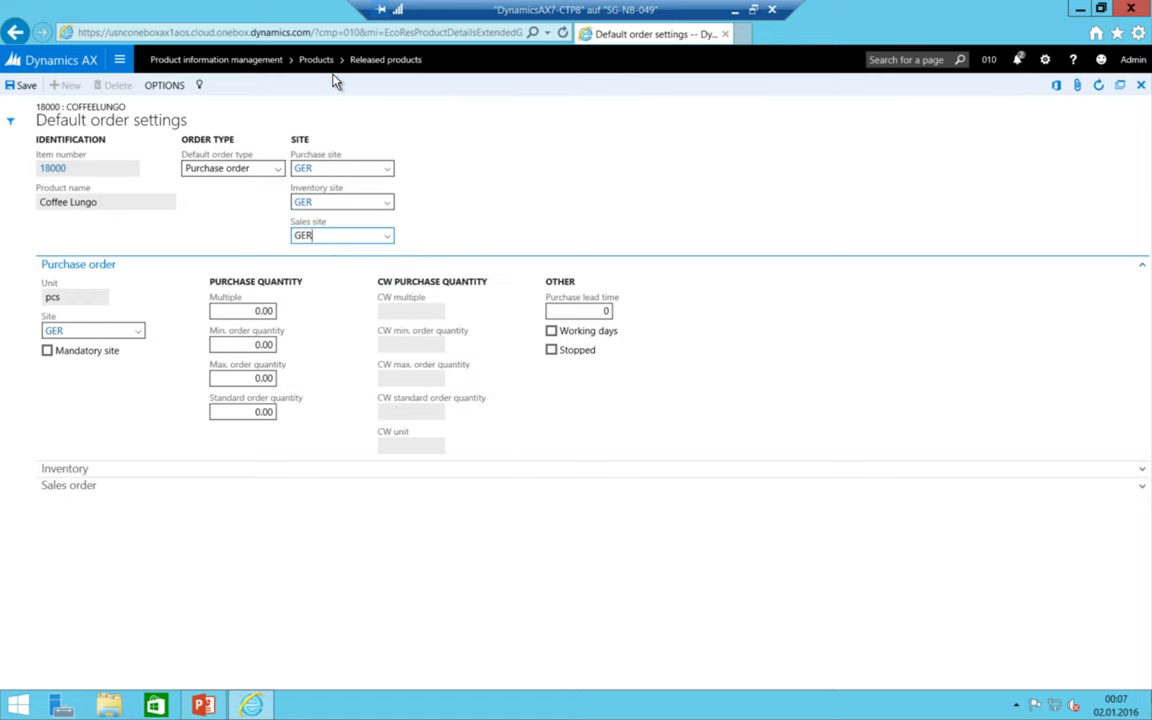
click(64, 469)
scroll(85, 478, down, 1)
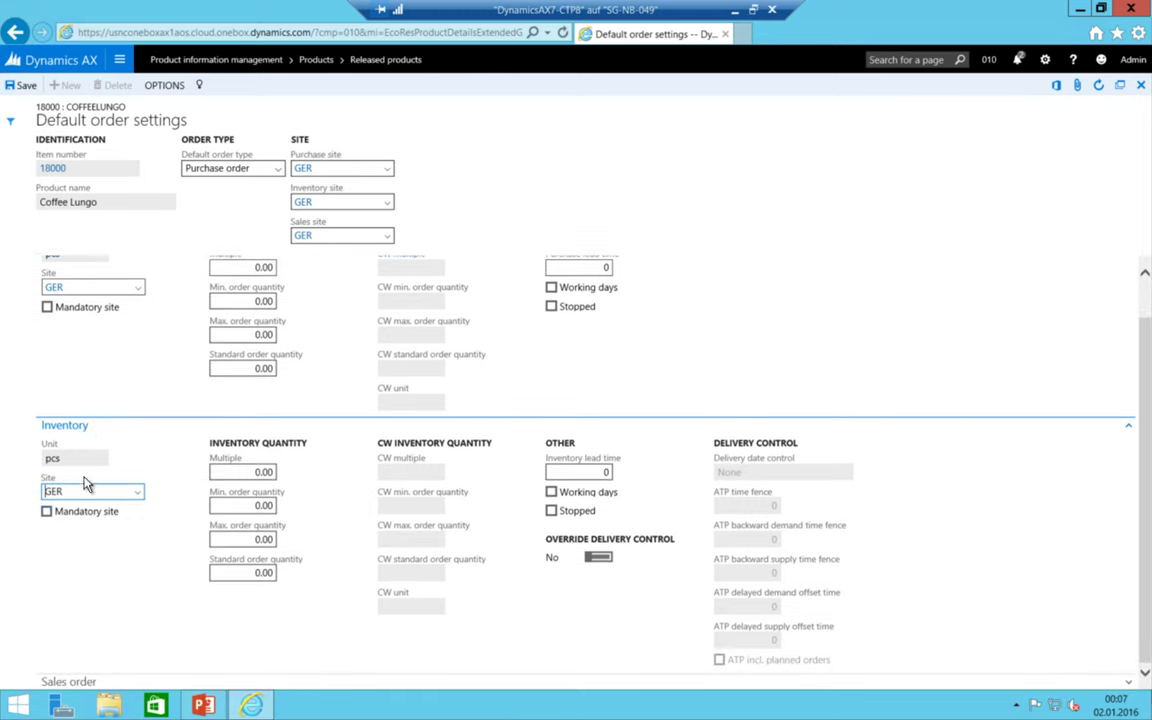
scroll(75, 445, up, 1)
scroll(82, 445, down, 1)
click(15, 32)
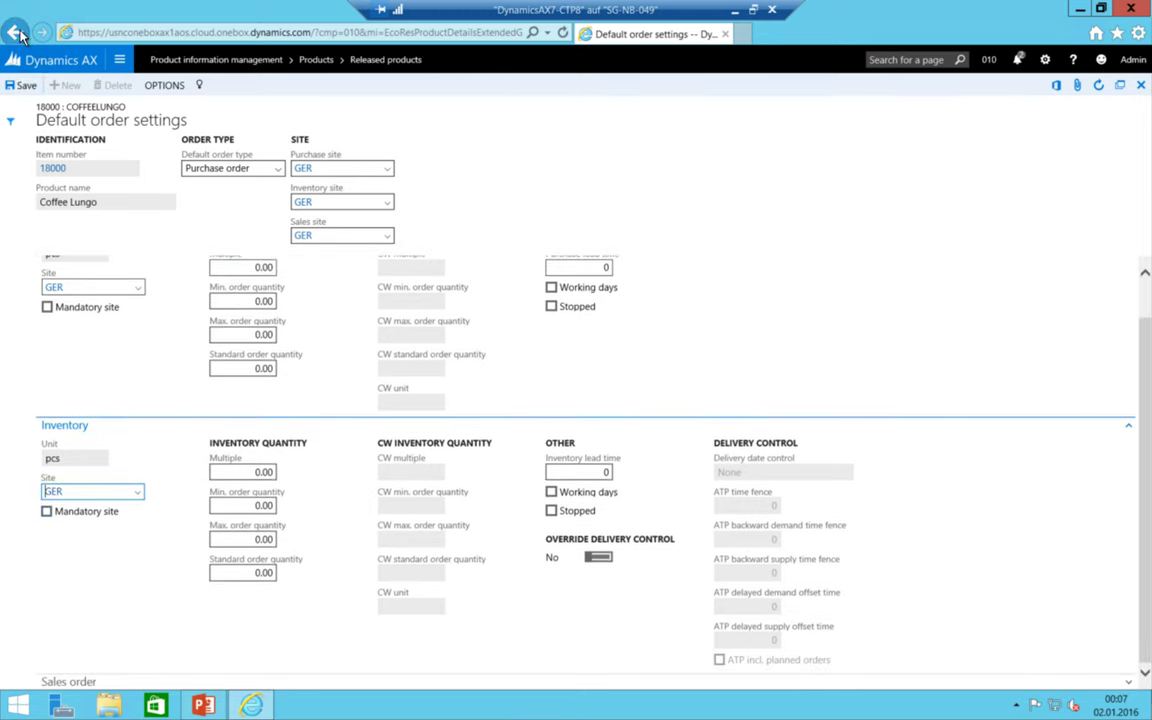
- Add a site specific order settings record for site GER to product 18000
click(362, 87)
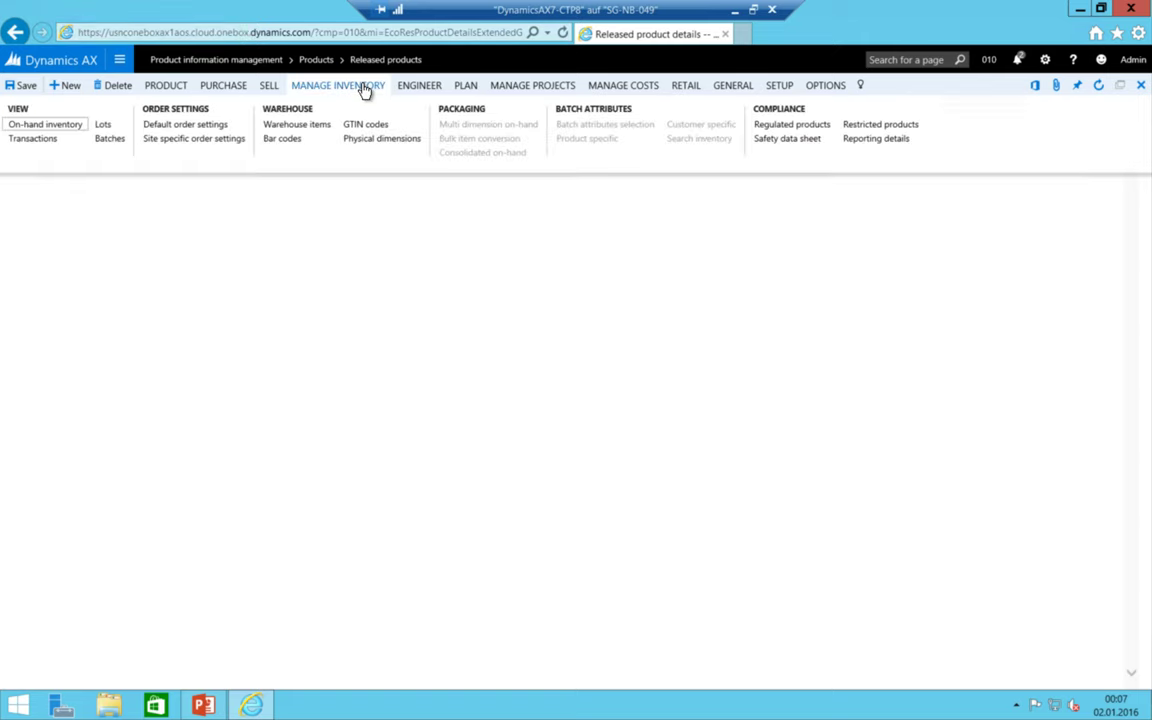
click(208, 144)
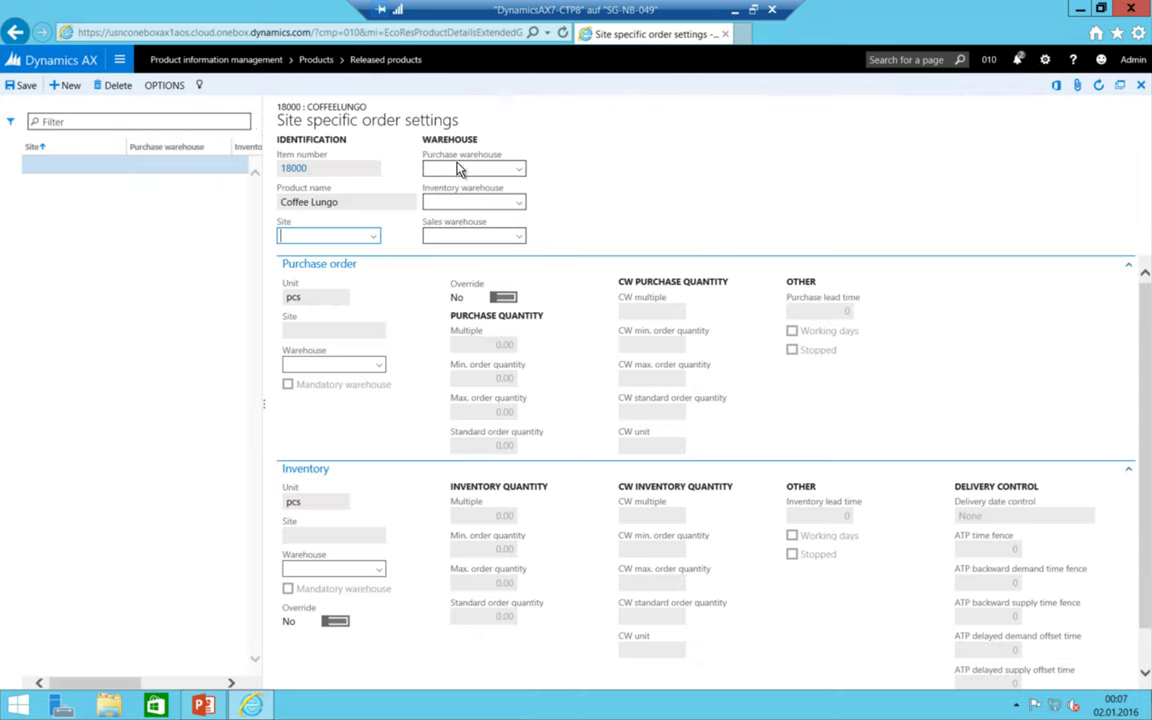
click(78, 163)
click(373, 236)
key(Return)
- Set the purchase, inventory and sales warehouses for site GER to MAIN, save, and return to the released products list
click(515, 169)
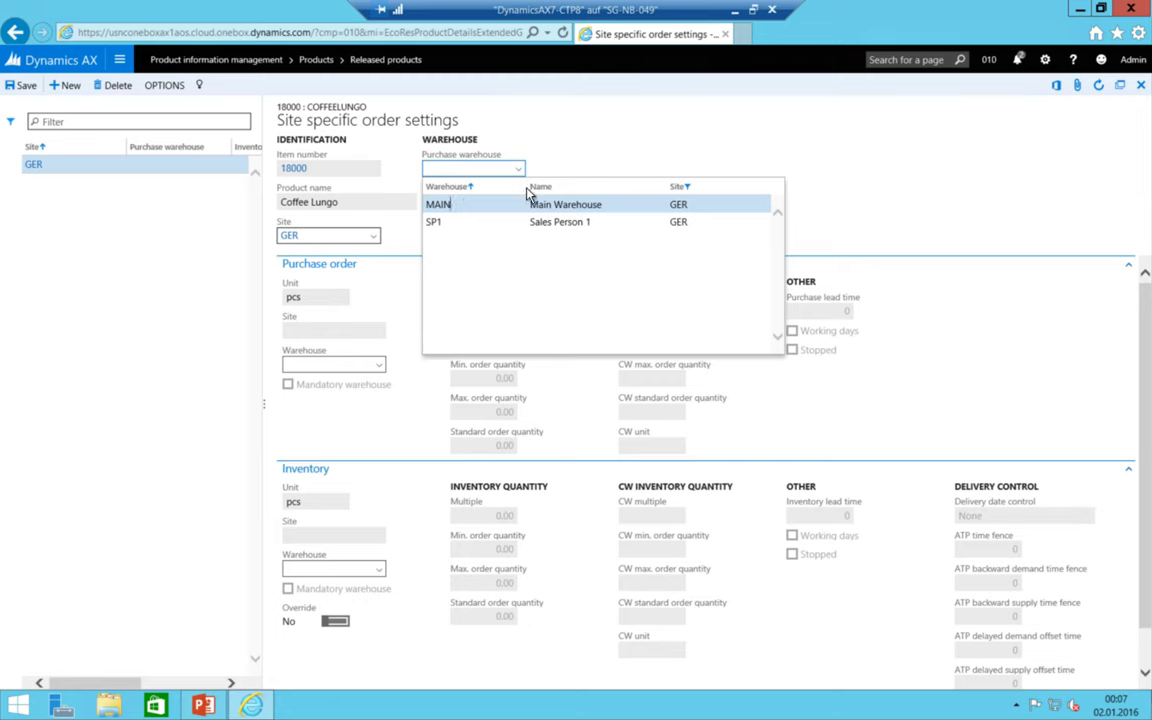
click(466, 204)
text(MAIN)
key(Tab)
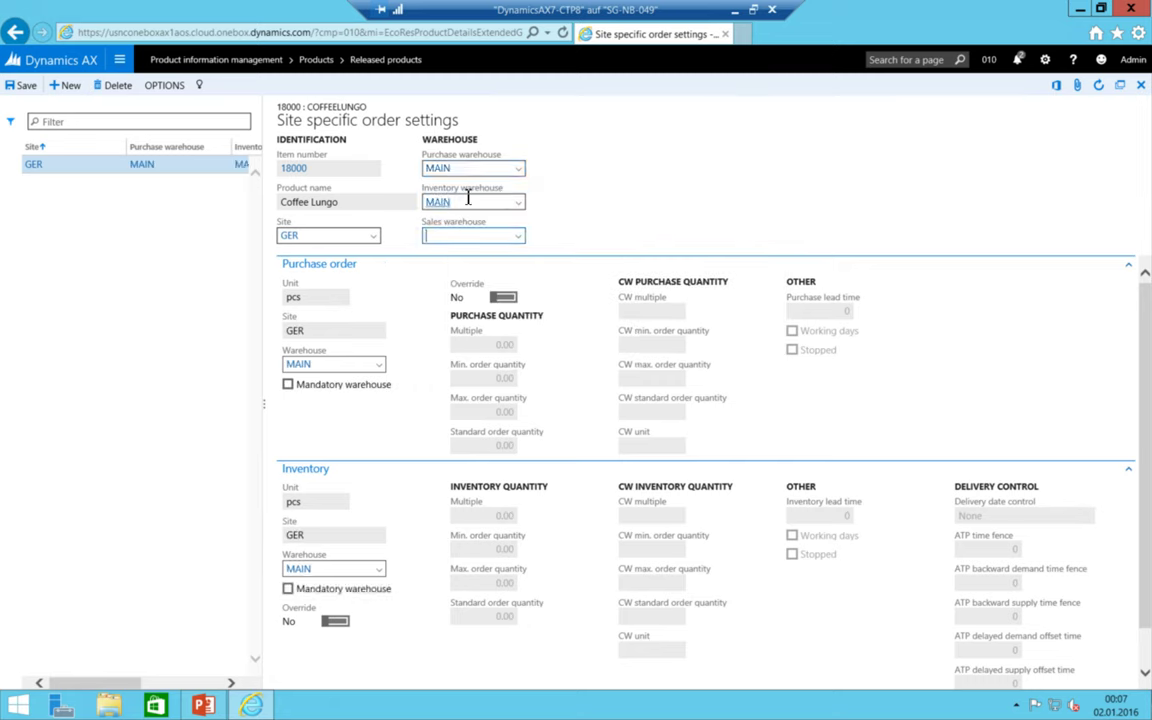
text(MAIN)
click(467, 199)
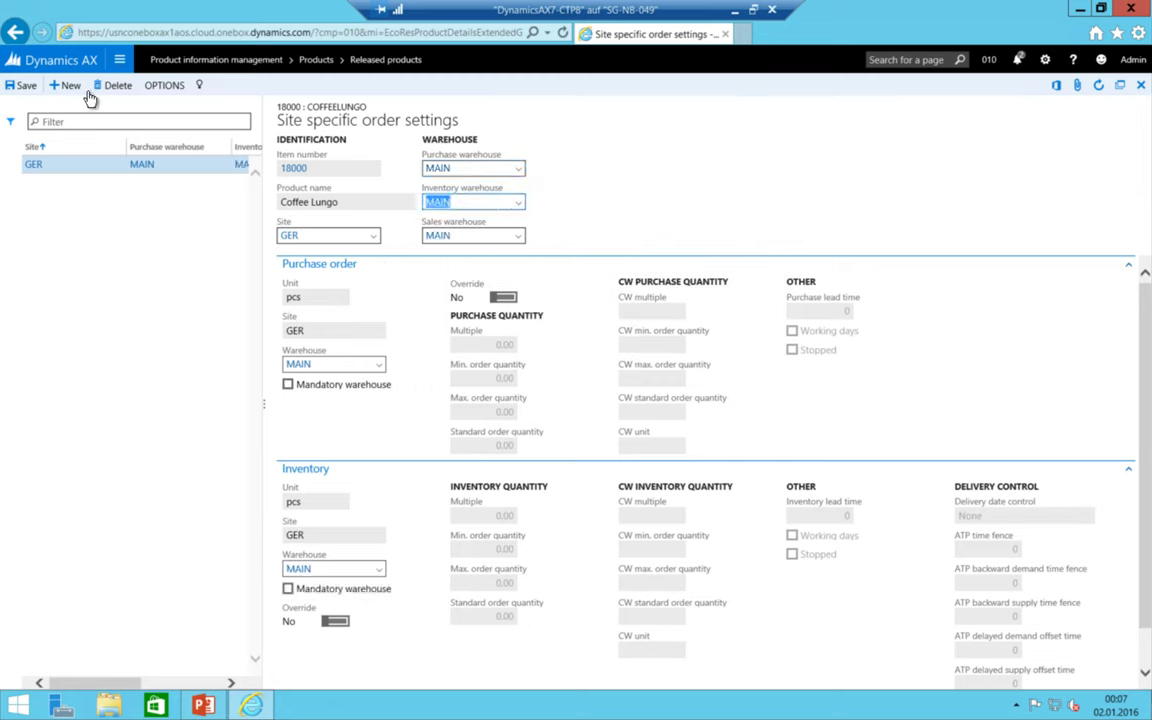
click(20, 86)
right_click(15, 22)
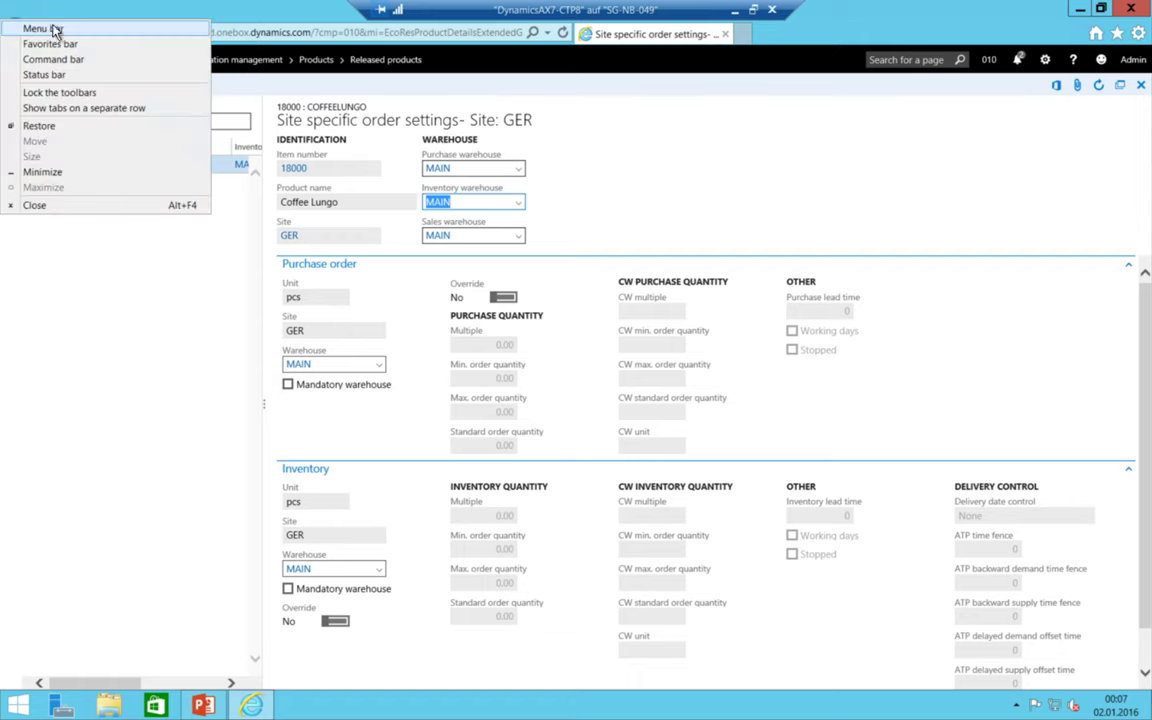
key(Escape)
click(15, 31)
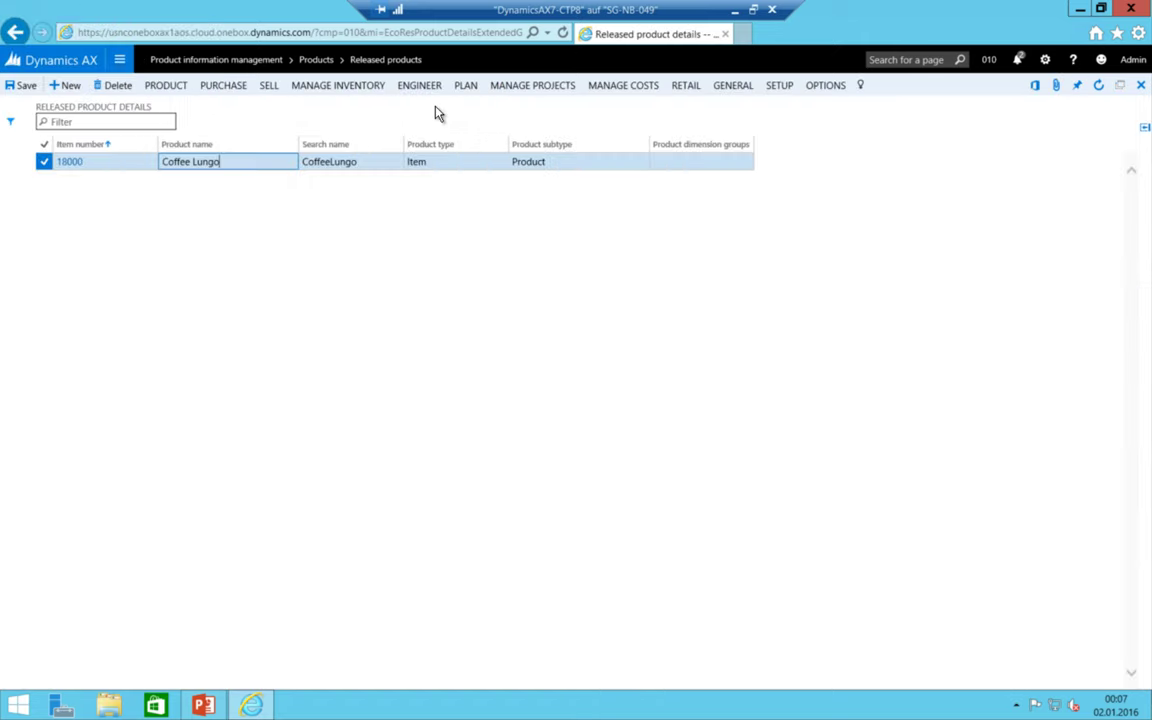
- Open the warehouse items of product 18000 and add a record for warehouse MAIN
click(337, 87)
click(296, 124)
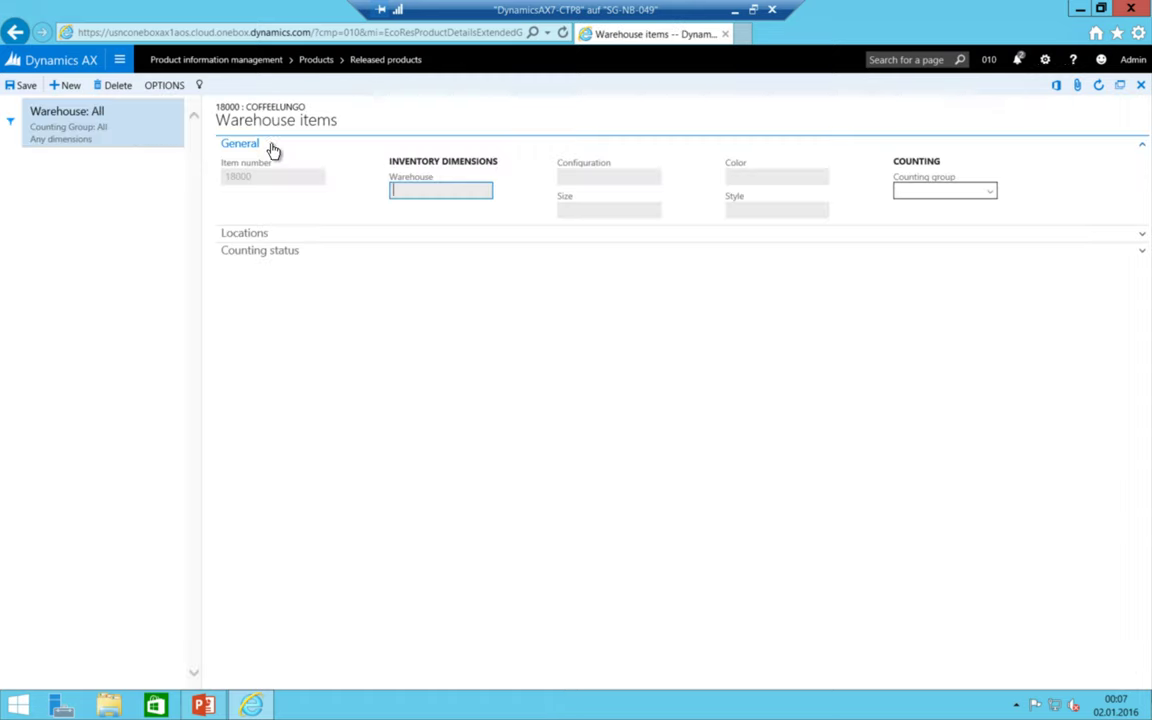
click(70, 90)
click(483, 192)
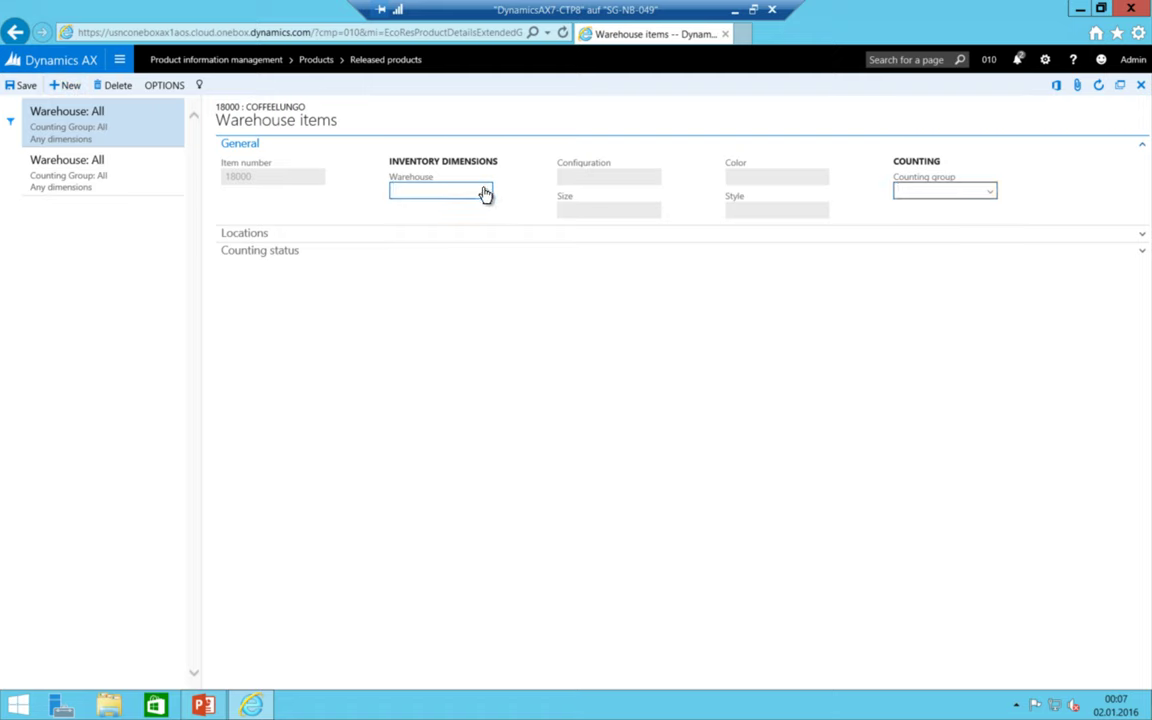
click(422, 247)
- Set the default receipt and default issue locations to MAIN and try MAIN as the picking location
click(250, 232)
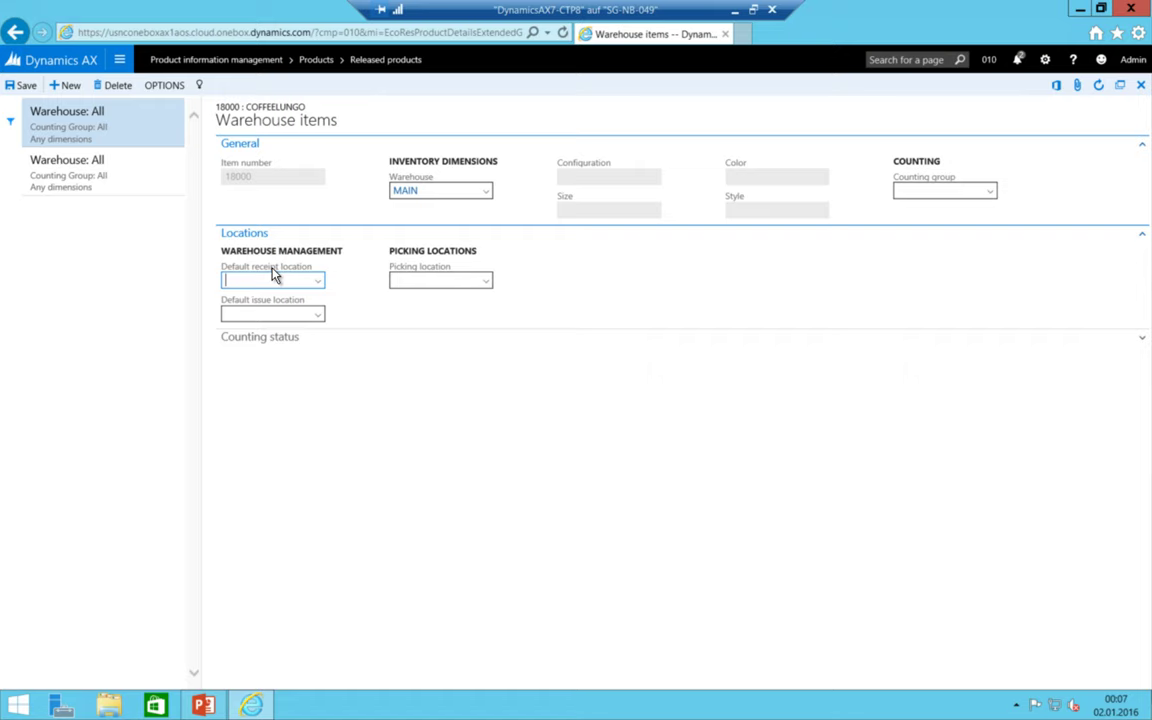
key(Tab)
text(MA)
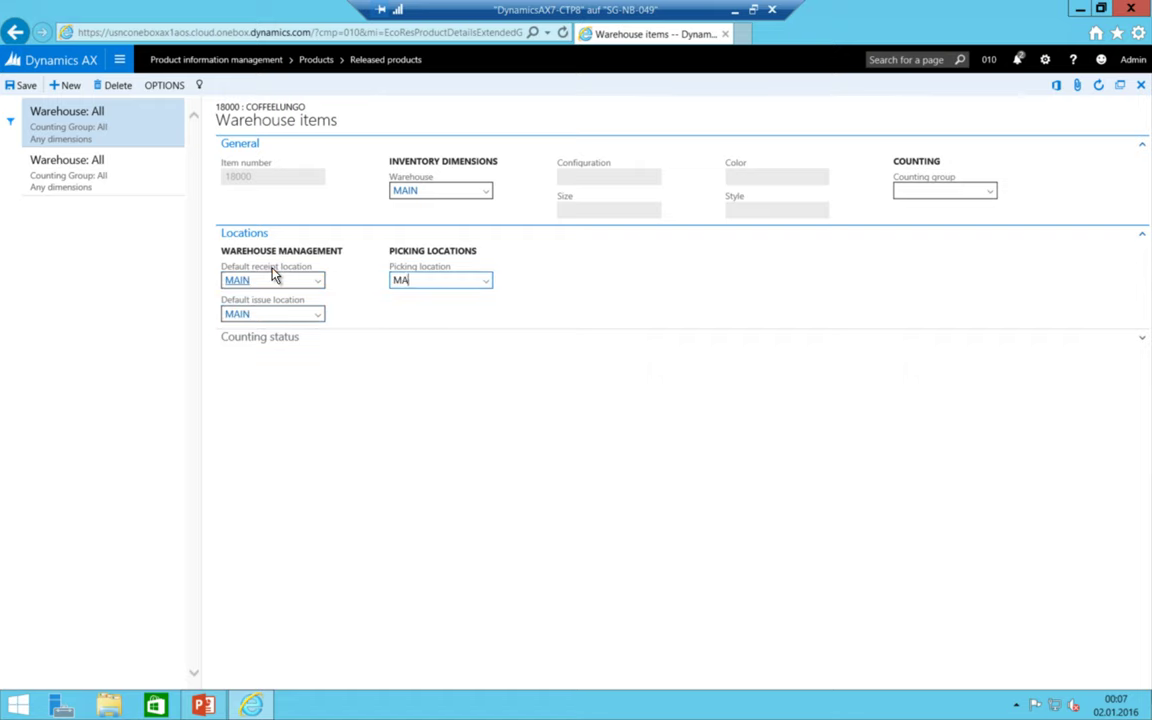
text(IN)
key(Tab)
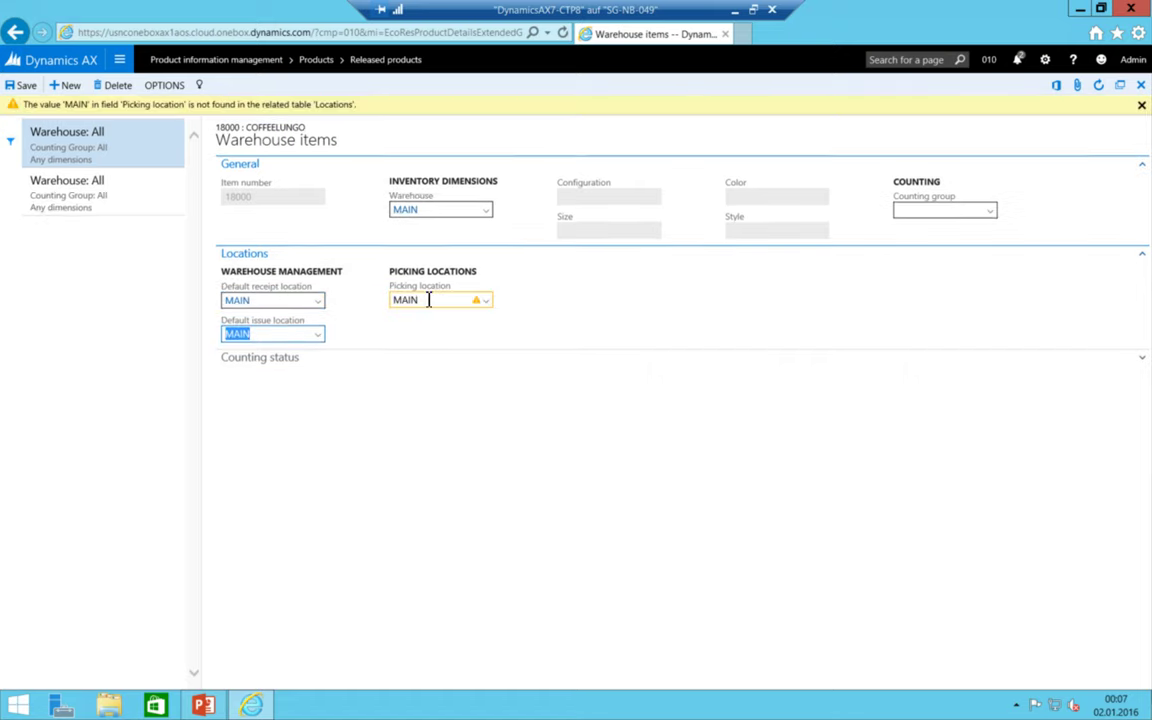
- Clear the picking location, save the warehouse item record and show its counting status section
double_click(428, 299)
key(BackSpace)
click(263, 304)
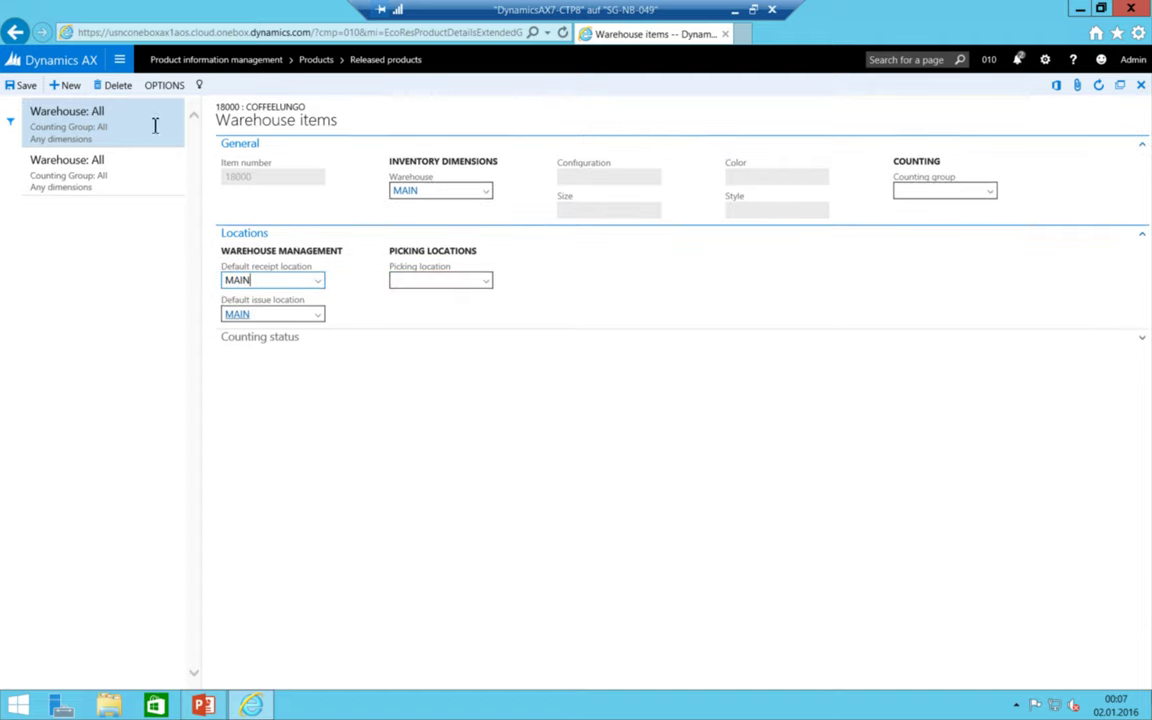
click(20, 87)
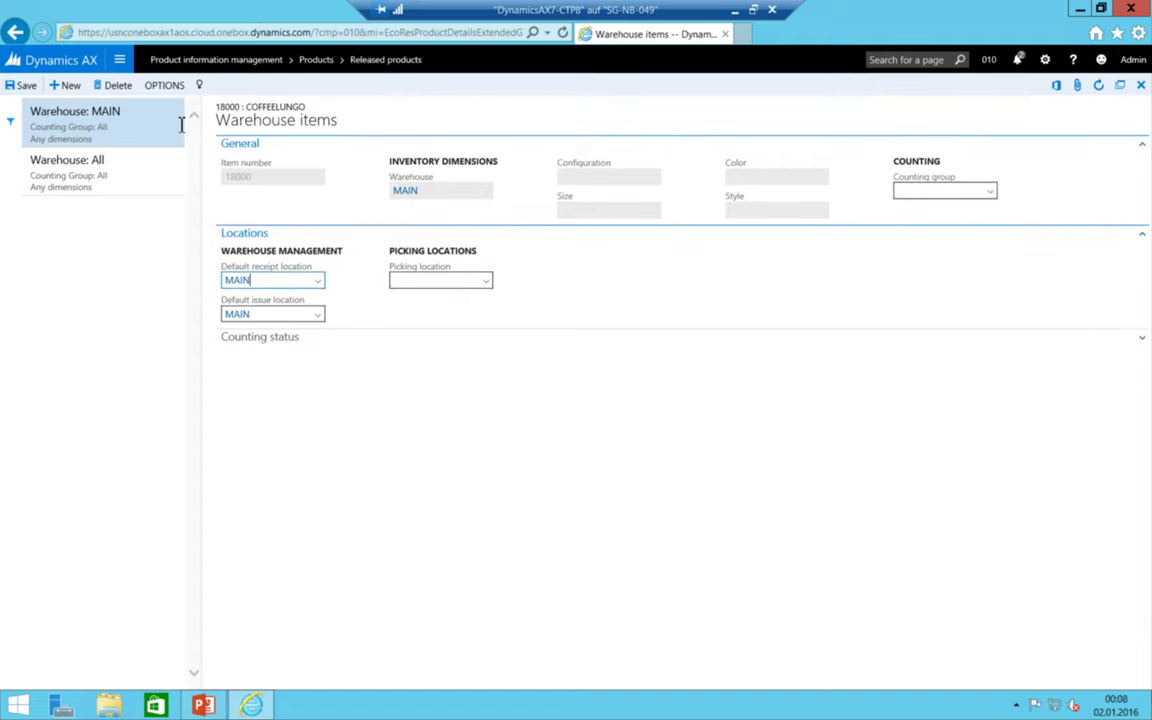
click(290, 341)
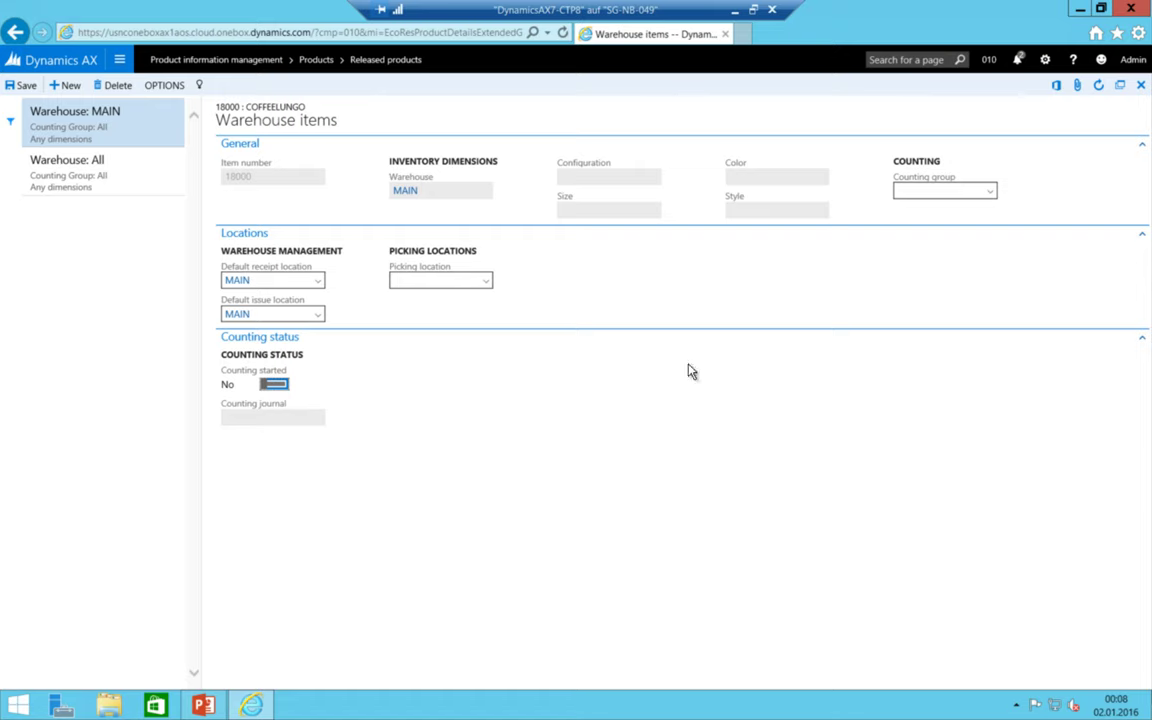
- Return to the Dynamics AX home dashboard and switch to the AX7 setup presentation in PowerPoint
click(115, 62)
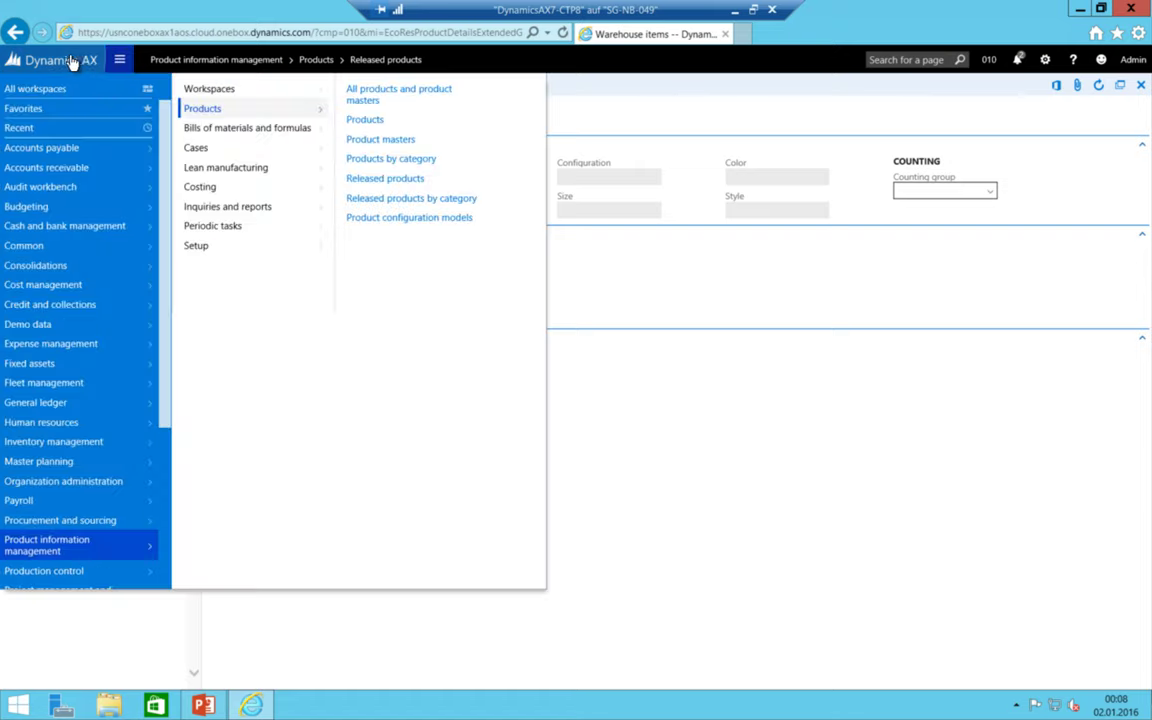
click(117, 61)
click(57, 64)
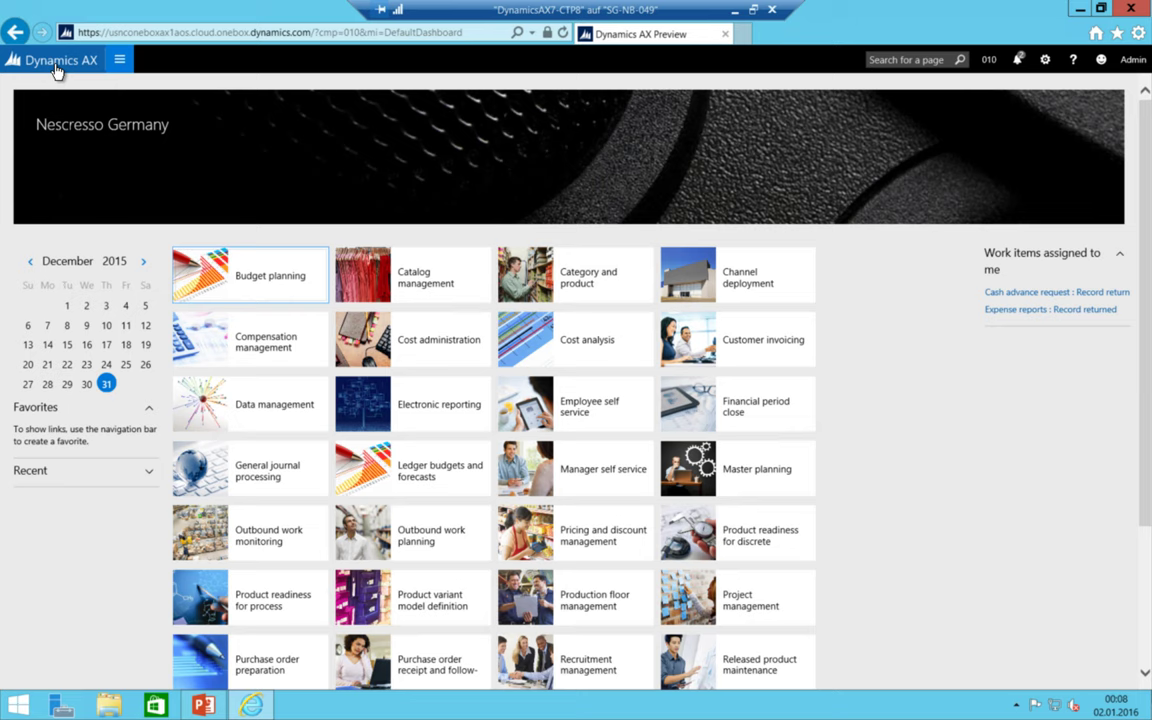
click(203, 706)
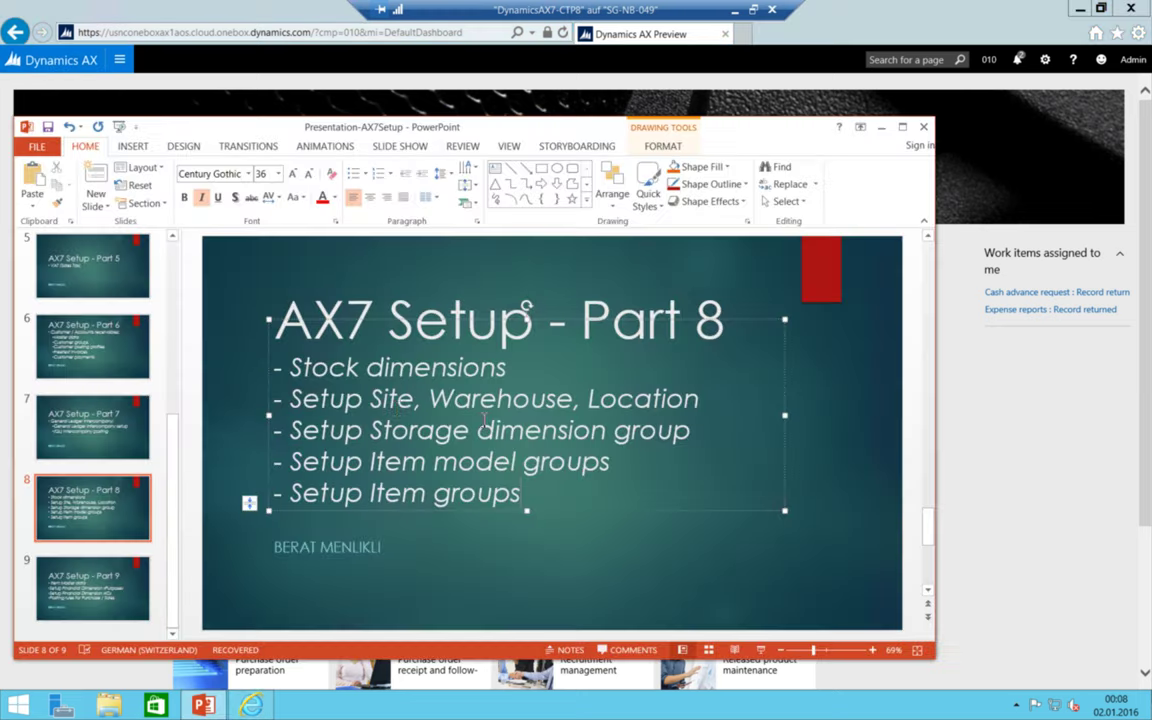